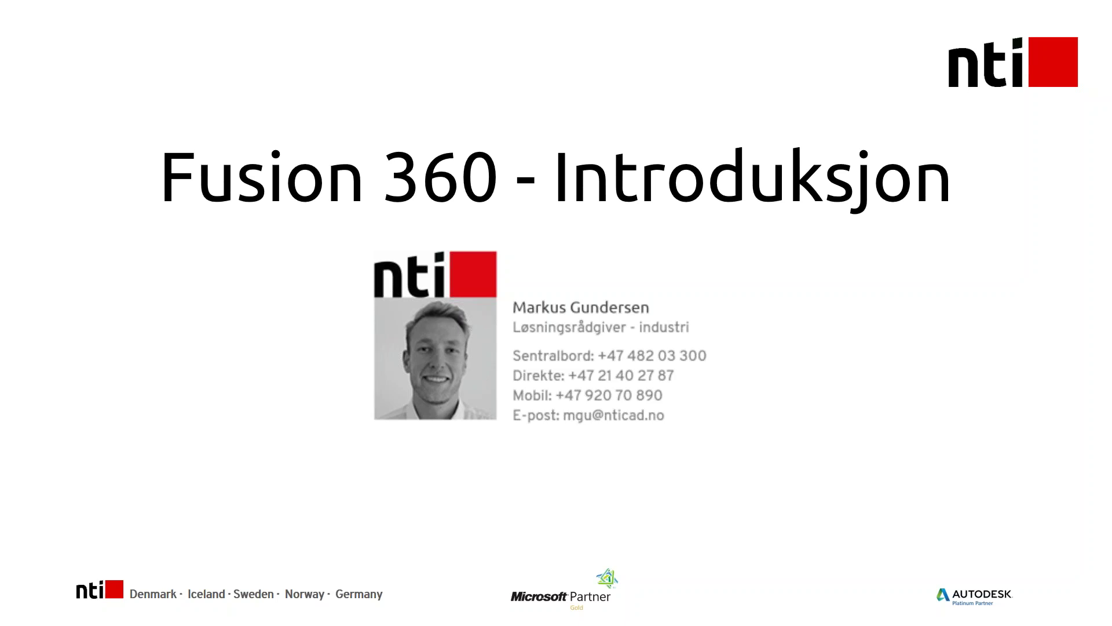
# Advance the slideshow past the Agenda to the NTI introduction slide.
pyautogui.press('Right')
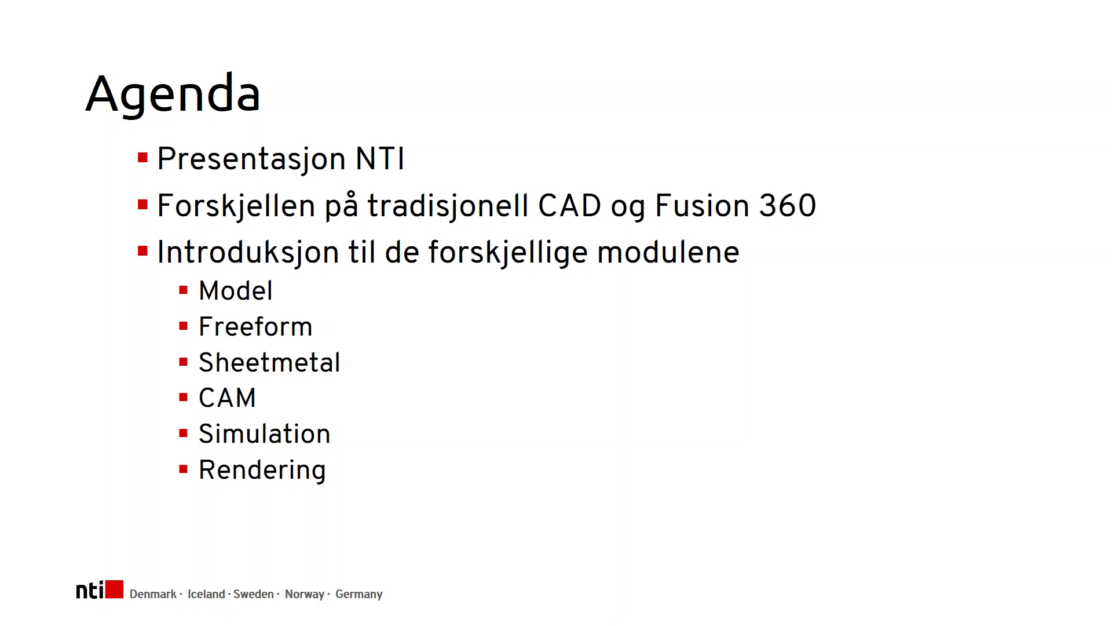
pyautogui.press('Right')
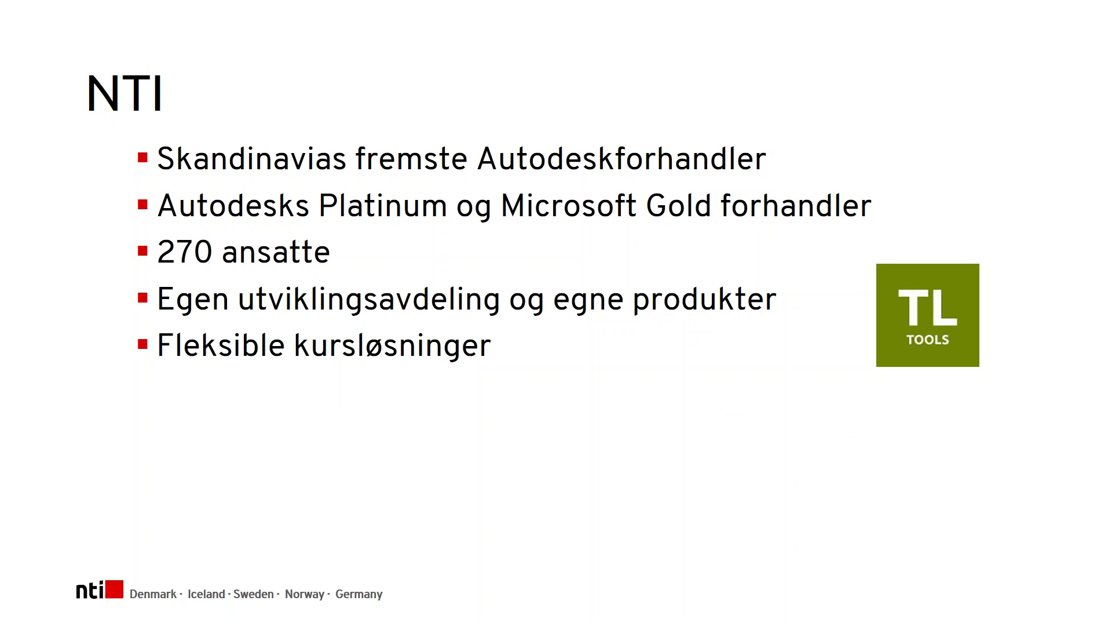
# Advance the slideshow to the NTI Norge slide with the office map.
pyautogui.press('Right')
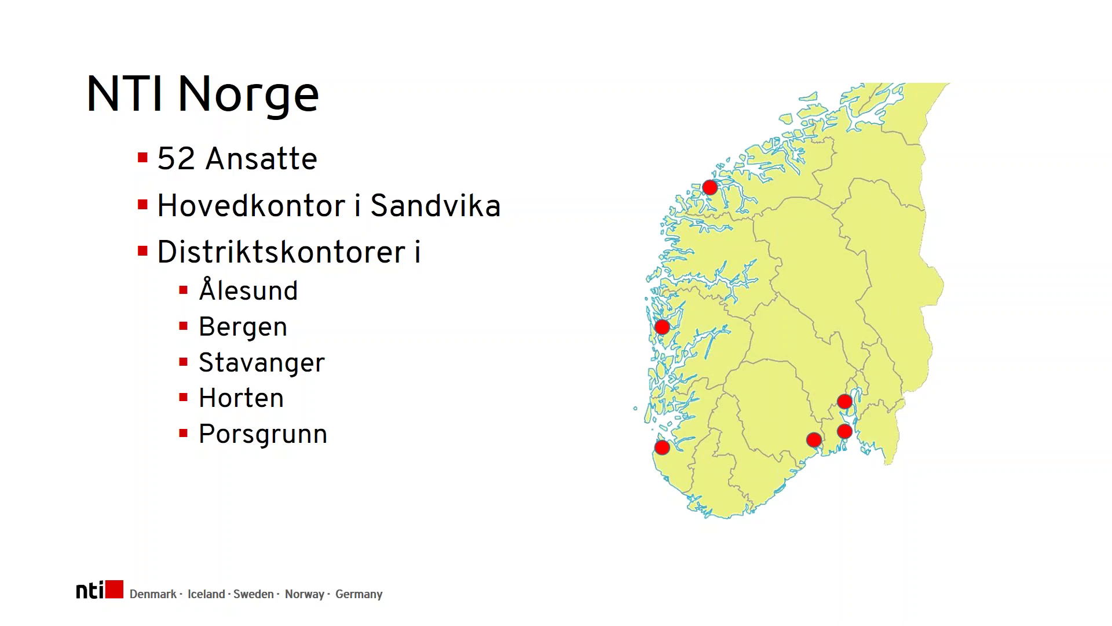
# Advance to the product lifecycle slide showing the CONCEPT through OPERATE & RETIRE pedestals.
pyautogui.press('Right')
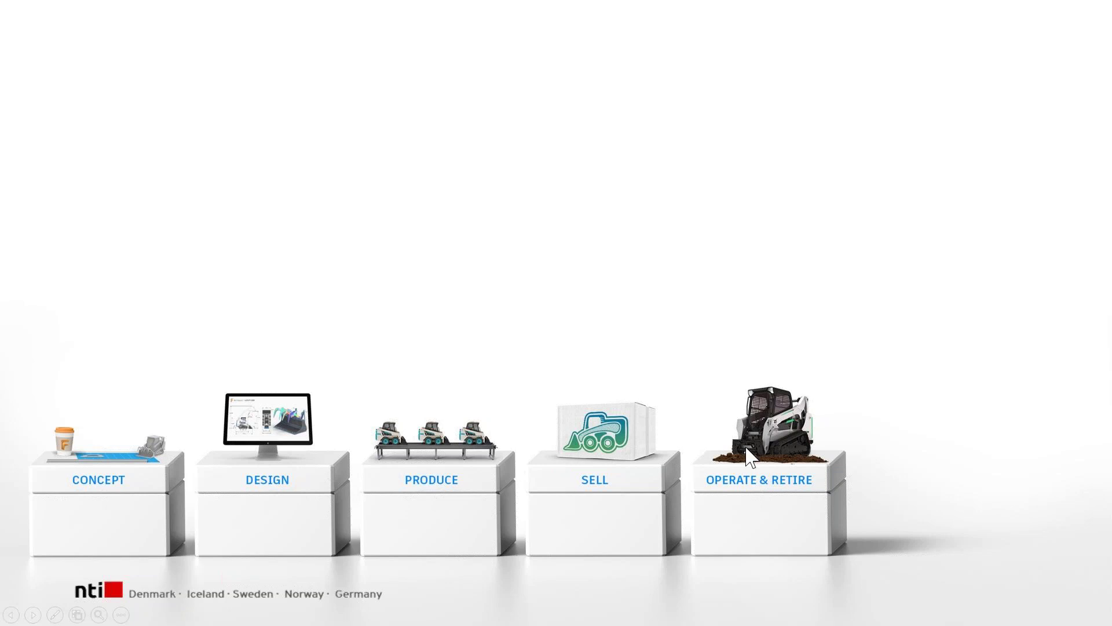
# Reveal the money stack, the traditional lifecycle arrow and Fixed Product Value.
pyautogui.press('Right')
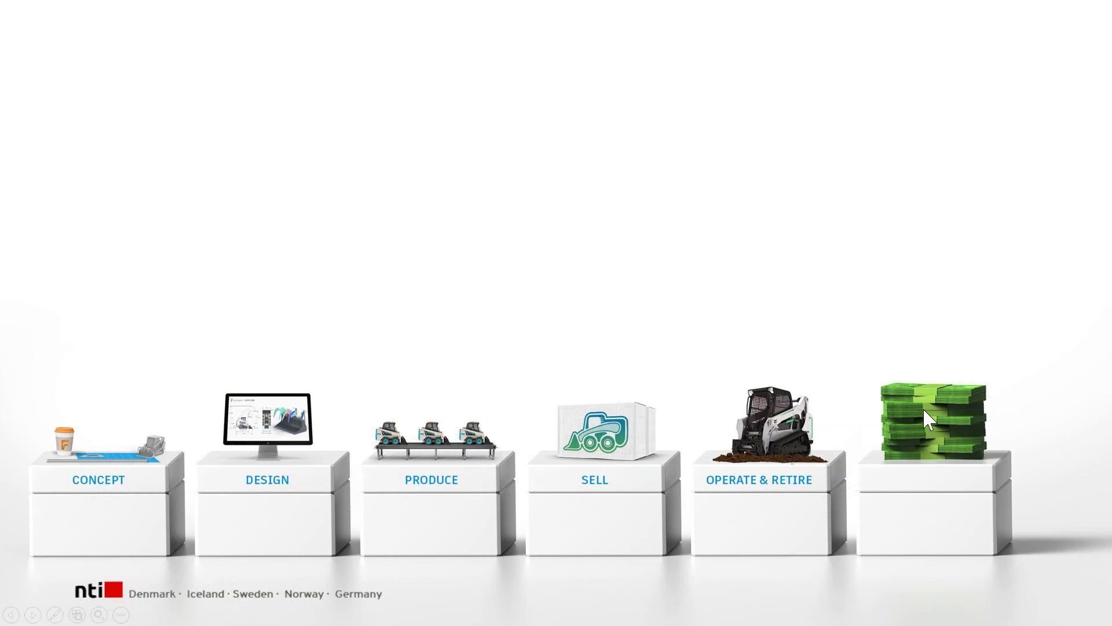
pyautogui.click(949, 391)
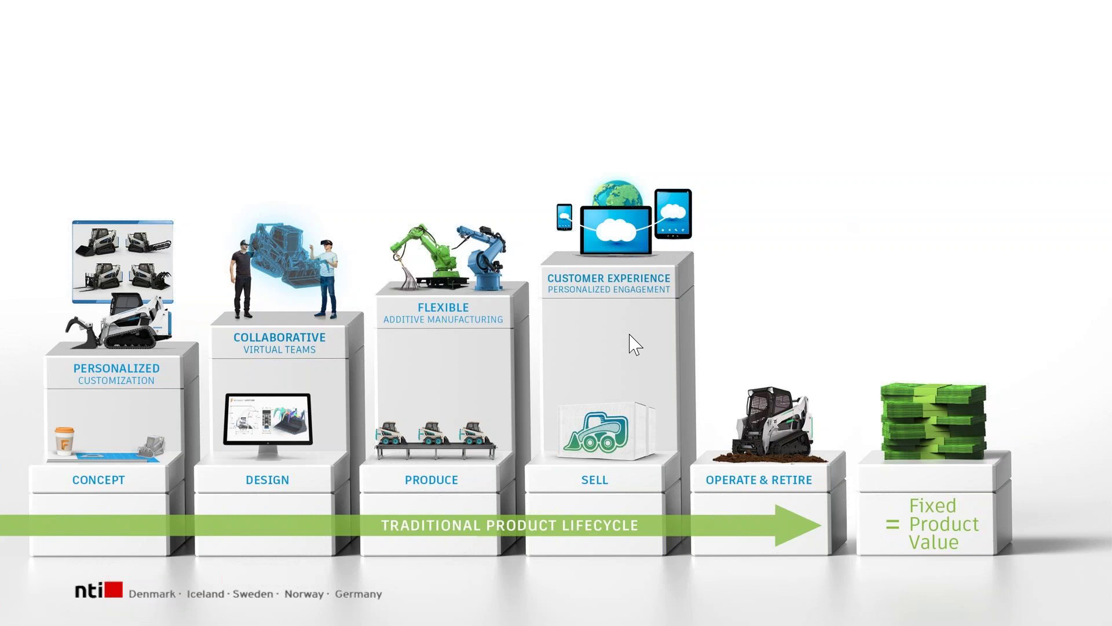
# Raise the Connected Services column and reveal the Product as a Service money stack.
pyautogui.press('Right')
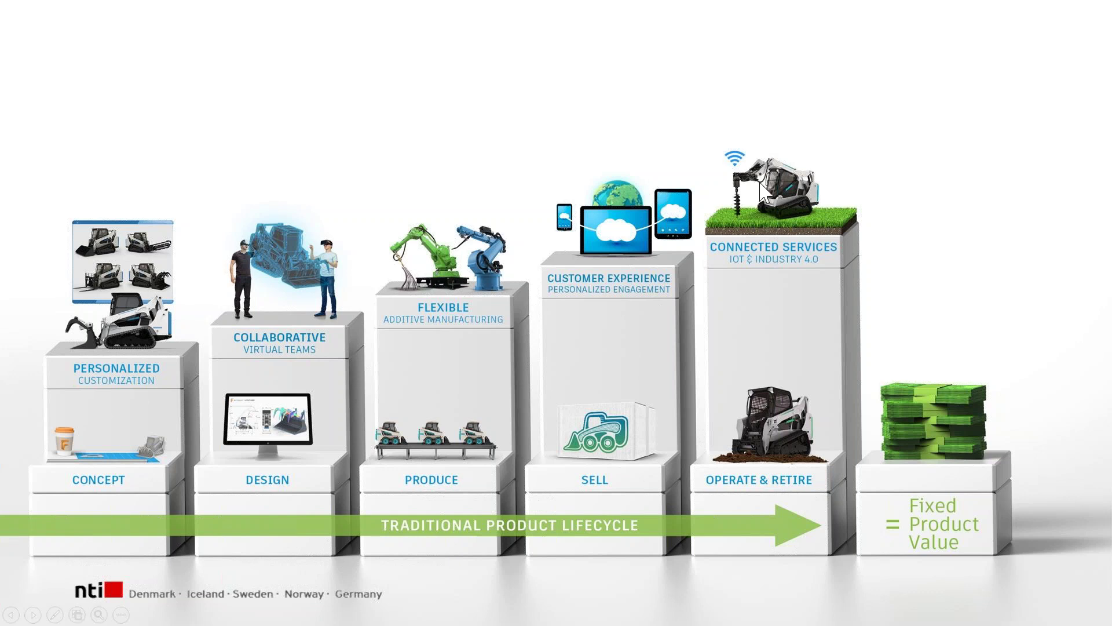
pyautogui.press('Right')
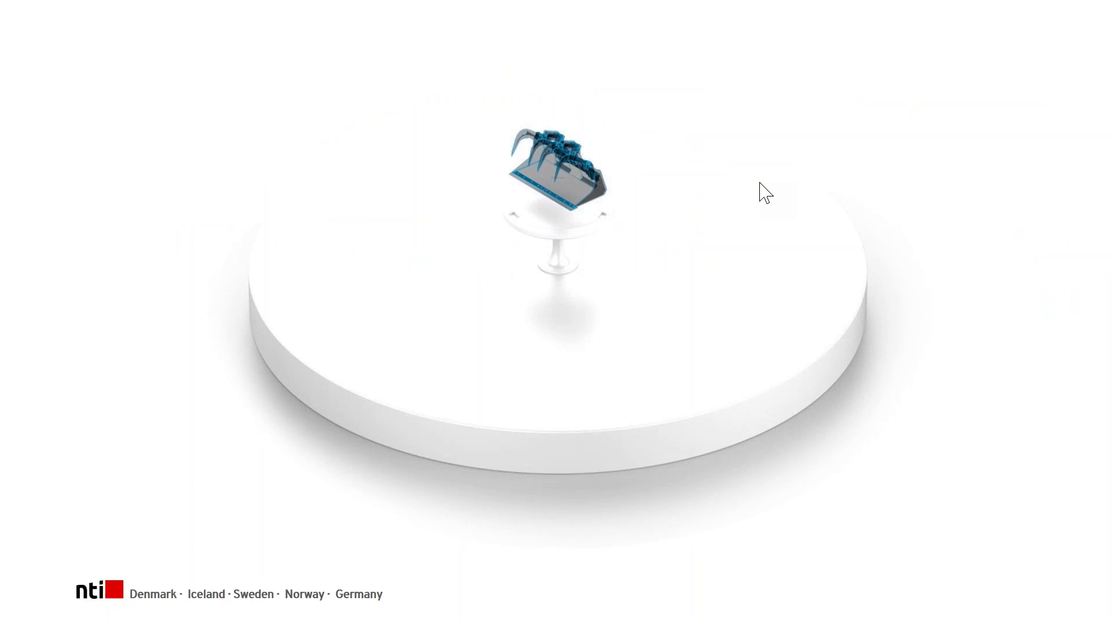
# Reveal the Design sector, workstation, manufacturing and factory graphics, then reach the Standard-versus-Ultimate slide.
pyautogui.click(590, 190)
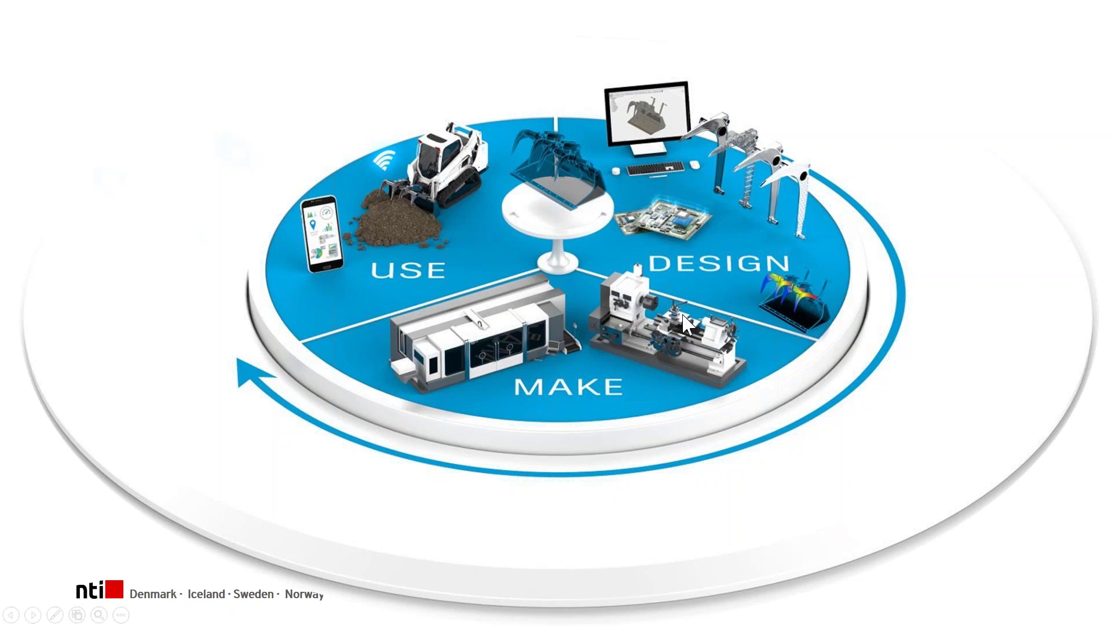
pyautogui.press('Right')
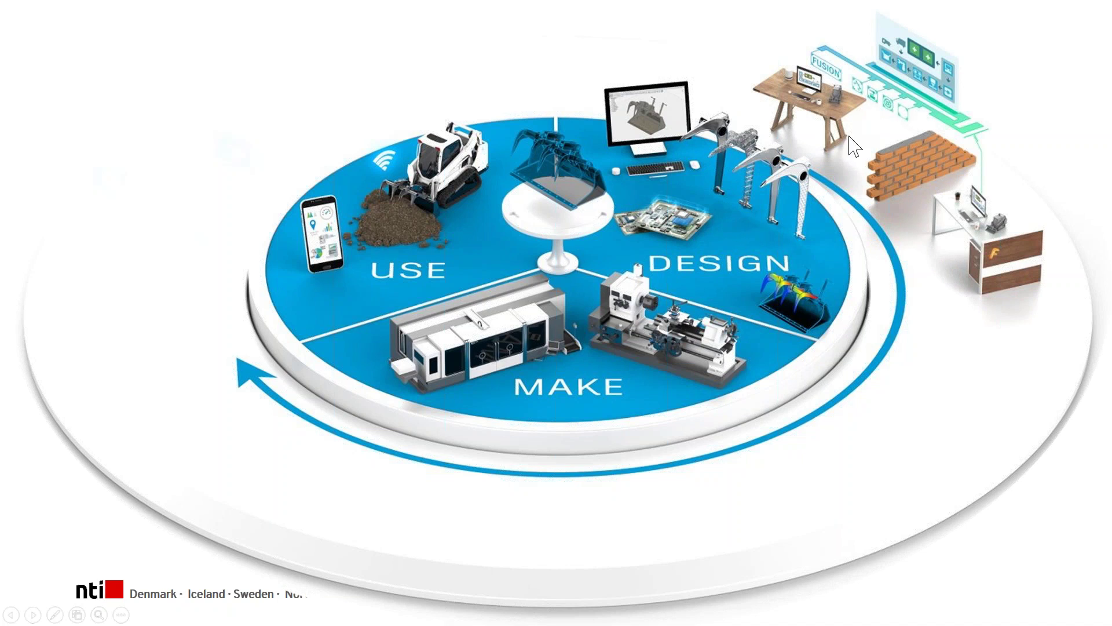
pyautogui.press('Right')
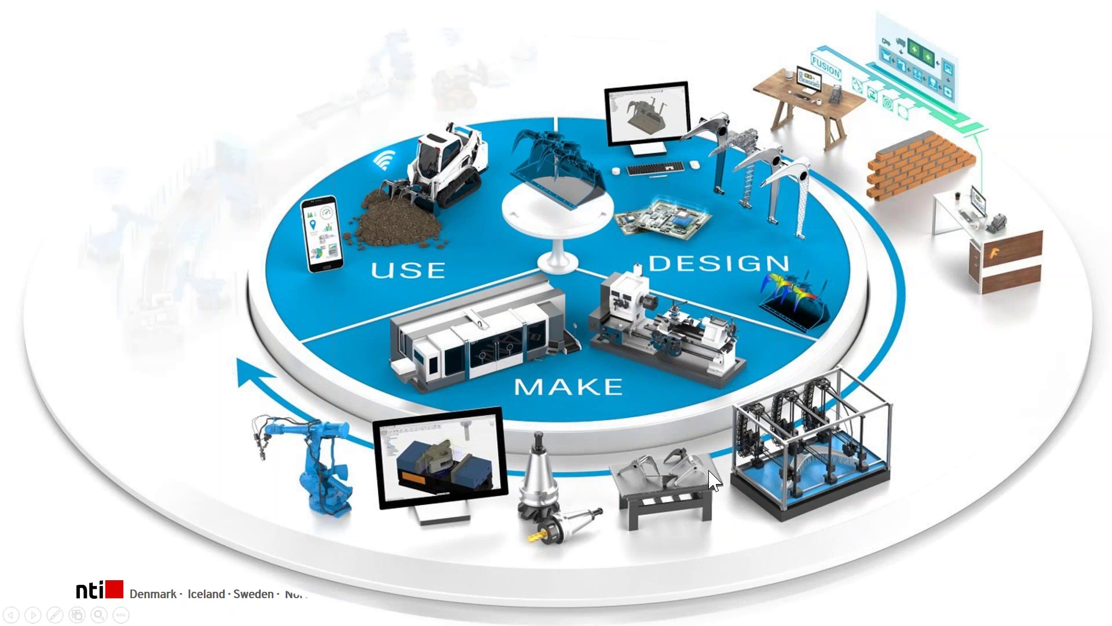
pyautogui.press('Right')
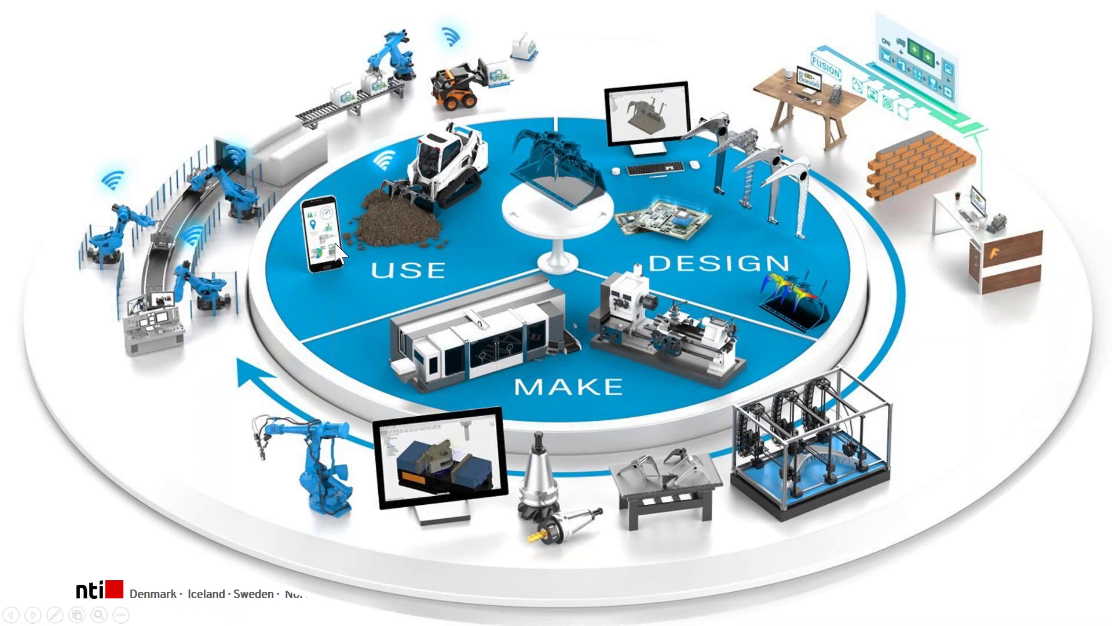
pyautogui.click(347, 249)
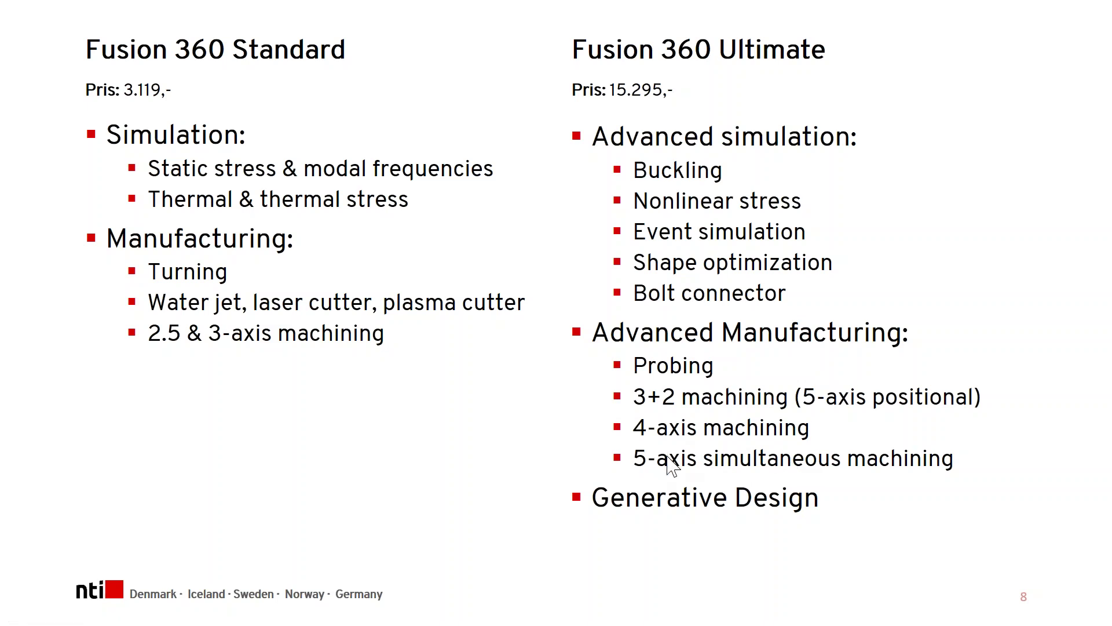
# Advance to the Fusion 360 demo slide and switch to the Boks med lokk v1 design.
pyautogui.press('Right')
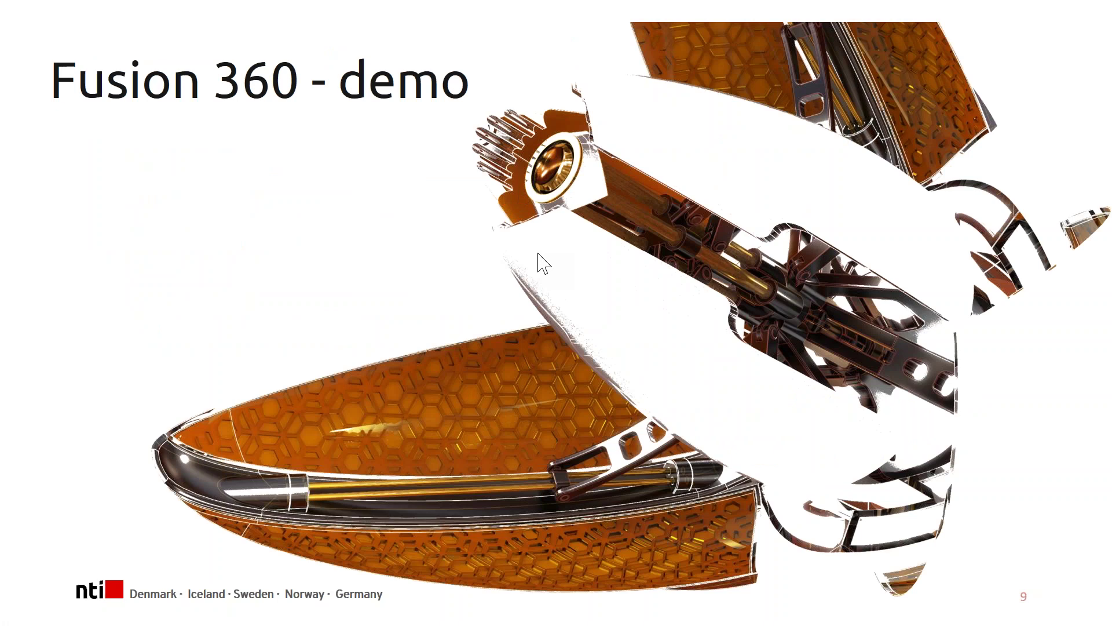
pyautogui.hotkey('alt', 'Tab')
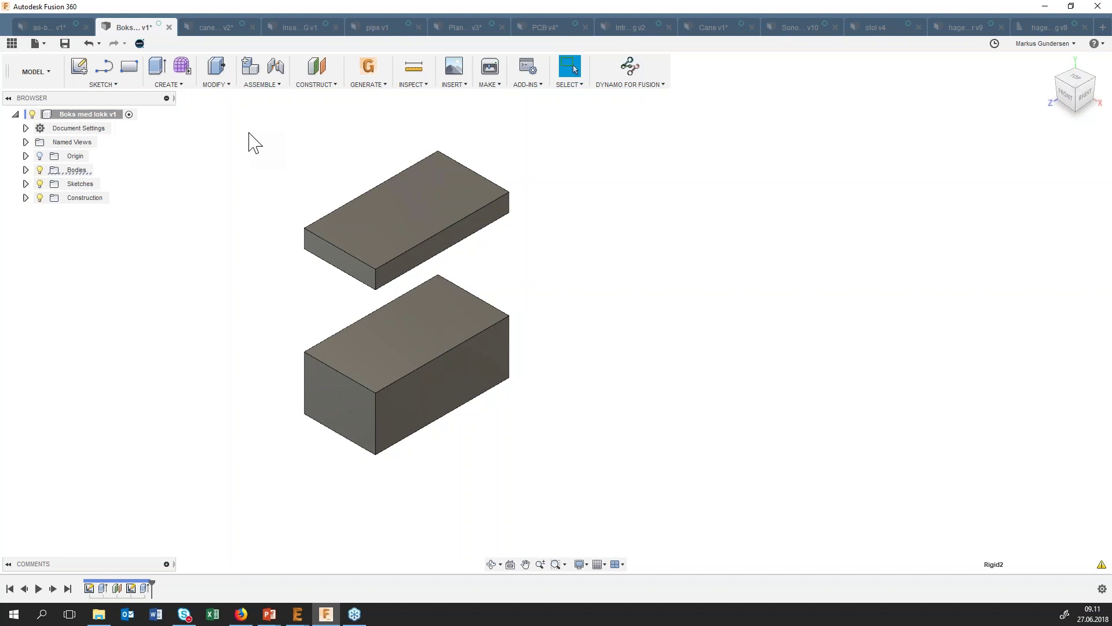
# Copy both the box and lid with Move/Copy, placing the copies beside the originals.
pyautogui.moveTo(251, 120); pyautogui.dragTo(578, 503)
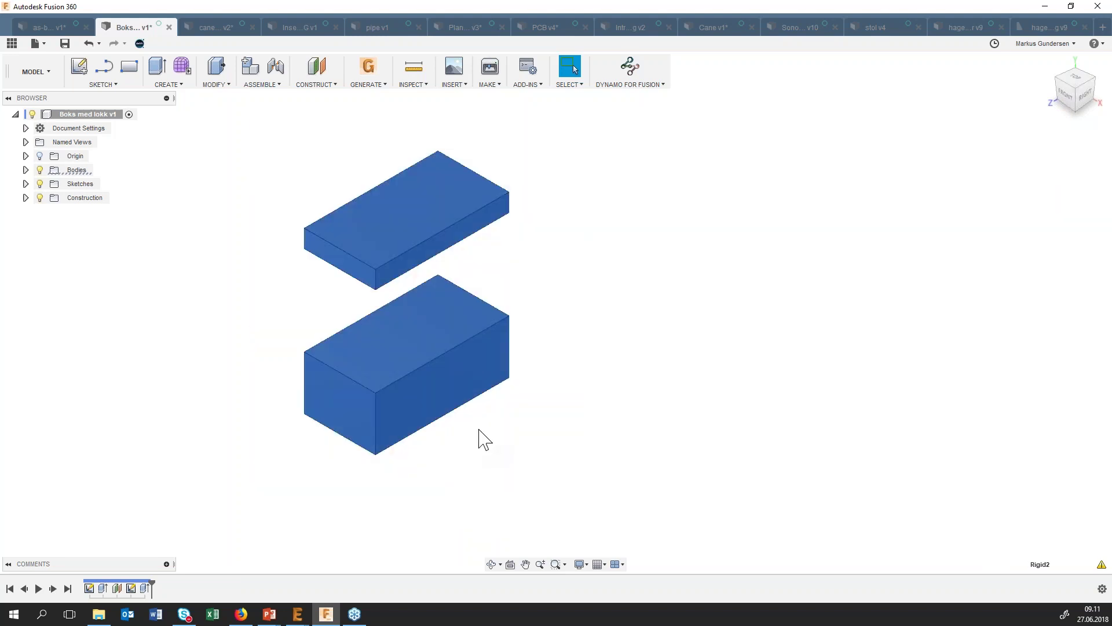
pyautogui.rightClick(447, 311)
pyautogui.click(407, 335)
pyautogui.click(941, 315)
pyautogui.moveTo(472, 402)
pyautogui.mouseDown()
pyautogui.moveTo(510, 440)
pyautogui.moveTo(576, 452)
pyautogui.moveTo(704, 421)
pyautogui.mouseUp()
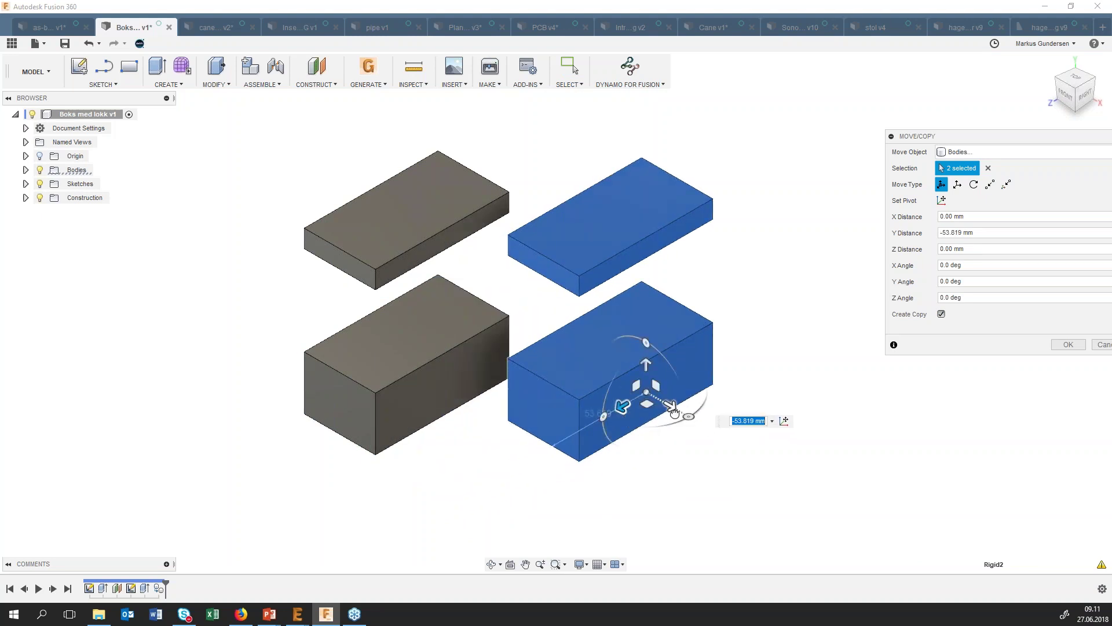
pyautogui.click(1069, 344)
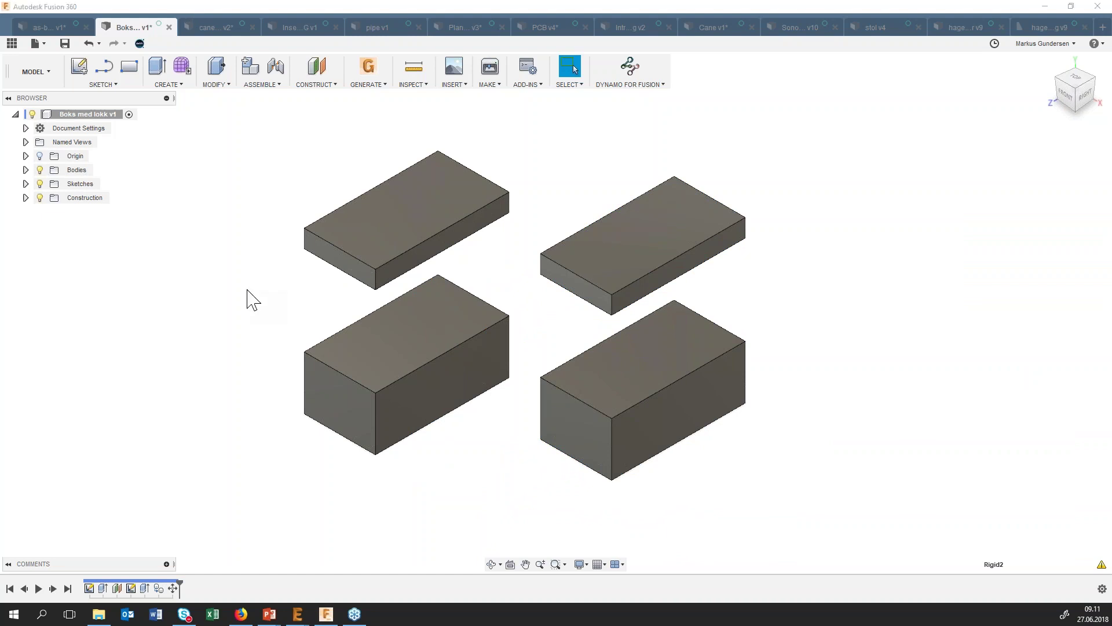
pyautogui.write('sshelk')
pyautogui.press('BackSpace')
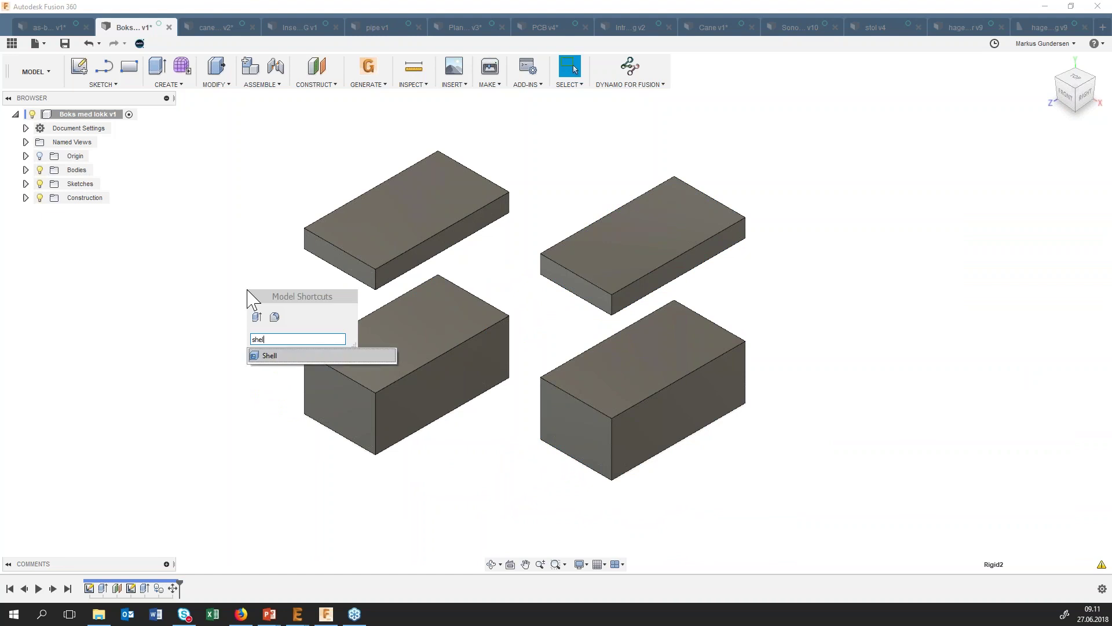
# Shell the left box open at its top face with 3 mm walls.
pyautogui.press('Return')
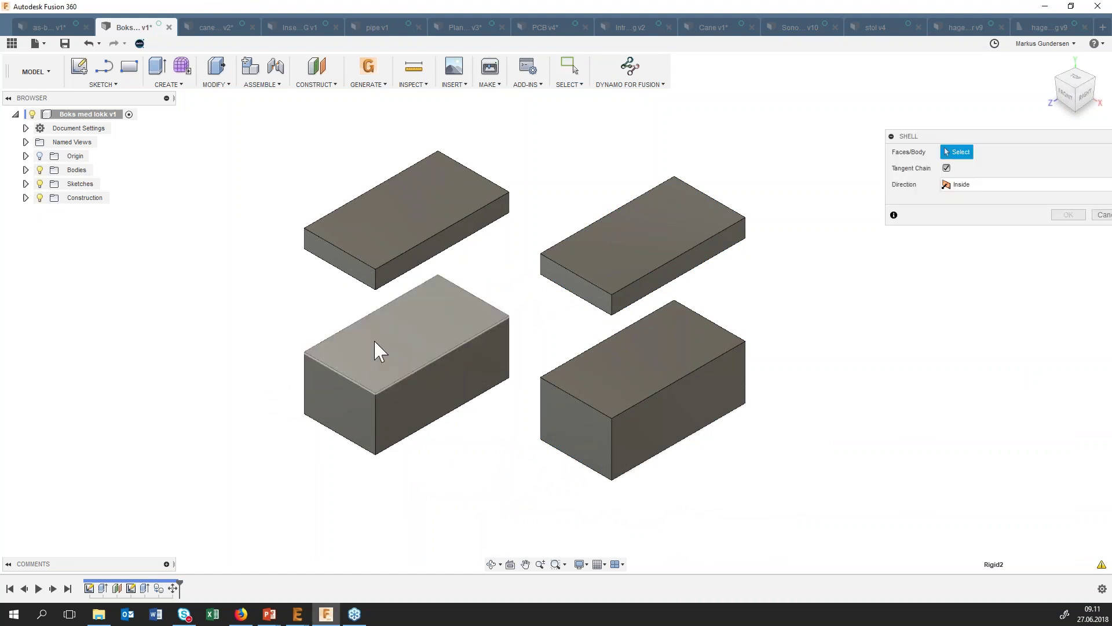
pyautogui.click(376, 348)
pyautogui.write('3')
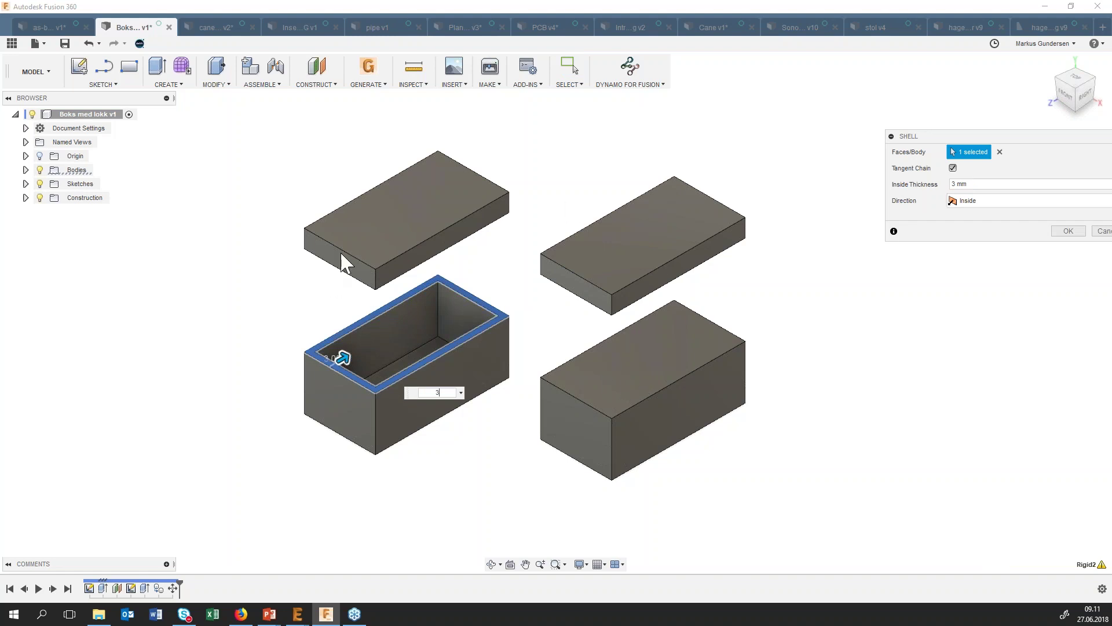
pyautogui.click(1056, 232)
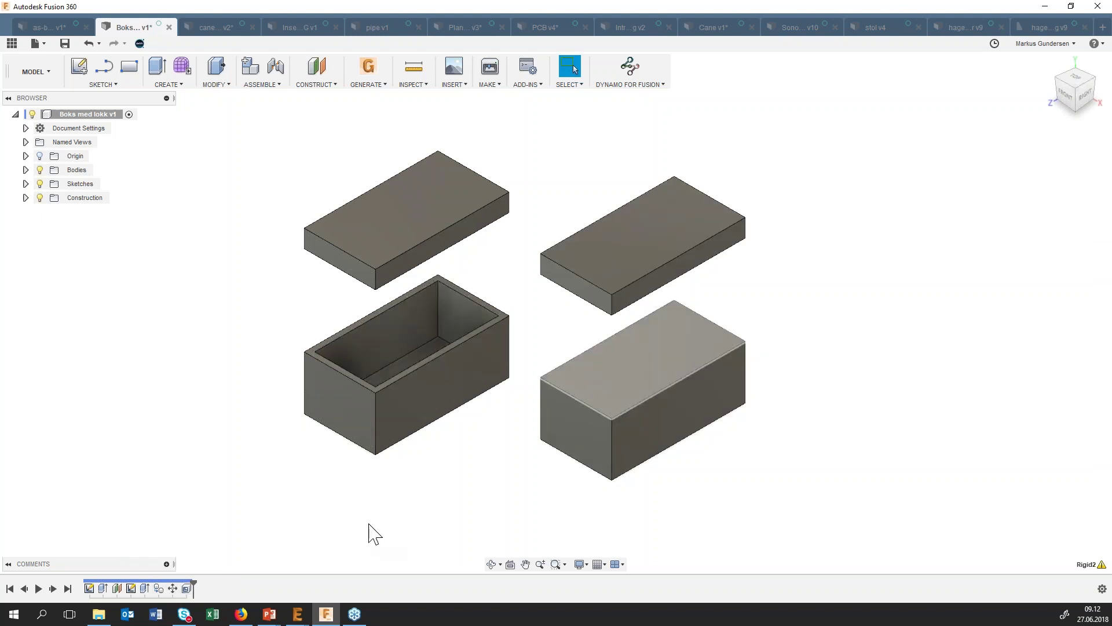
# Move the Shell feature before the copy in the timeline so only the left box is hollow.
pyautogui.click(187, 589)
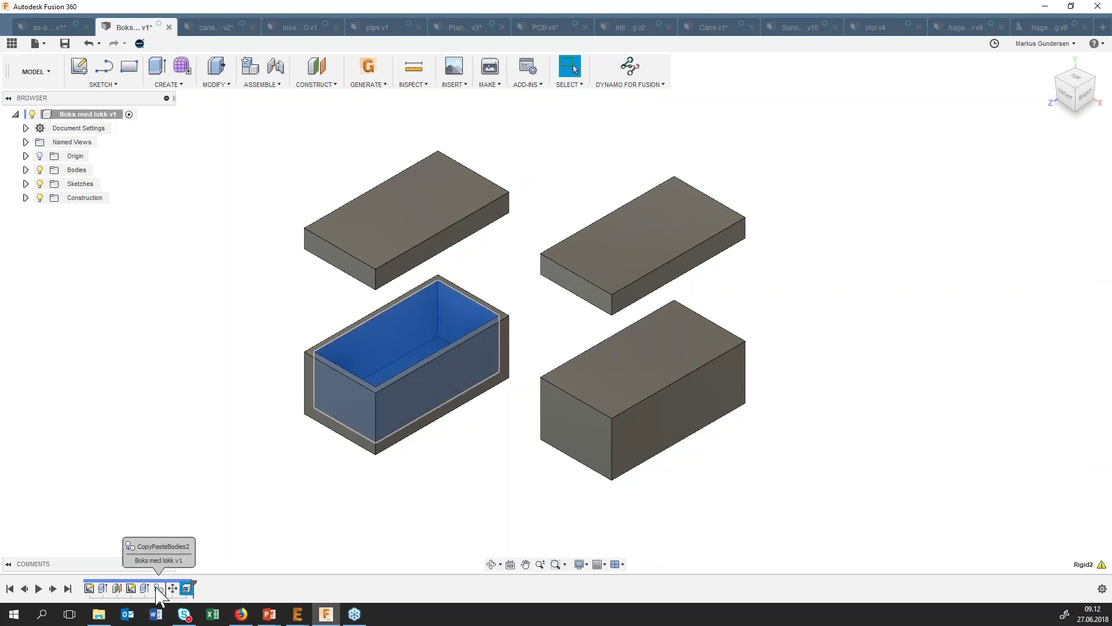
pyautogui.moveTo(156, 587); pyautogui.dragTo(156, 587)
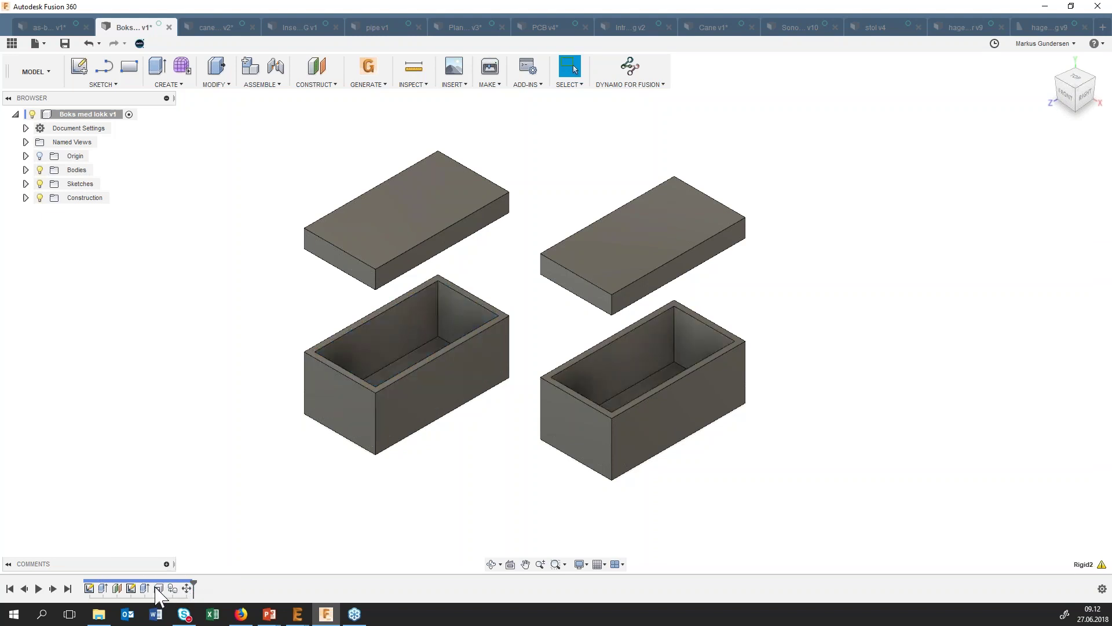
pyautogui.click(158, 588)
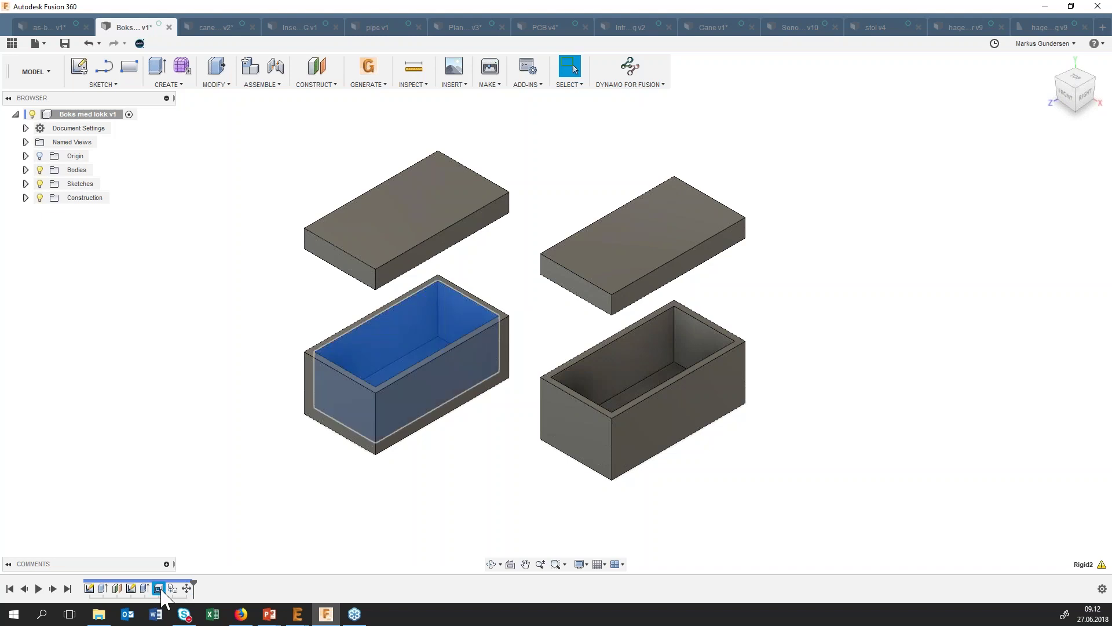
pyautogui.moveTo(197, 587); pyautogui.dragTo(187, 587)
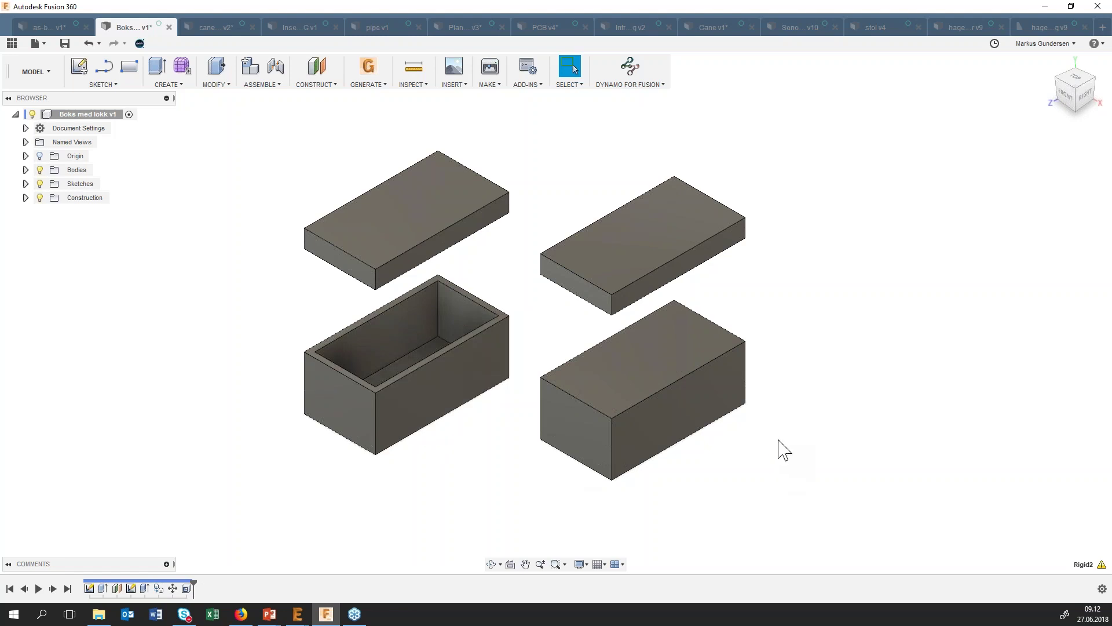
pyautogui.press('j')
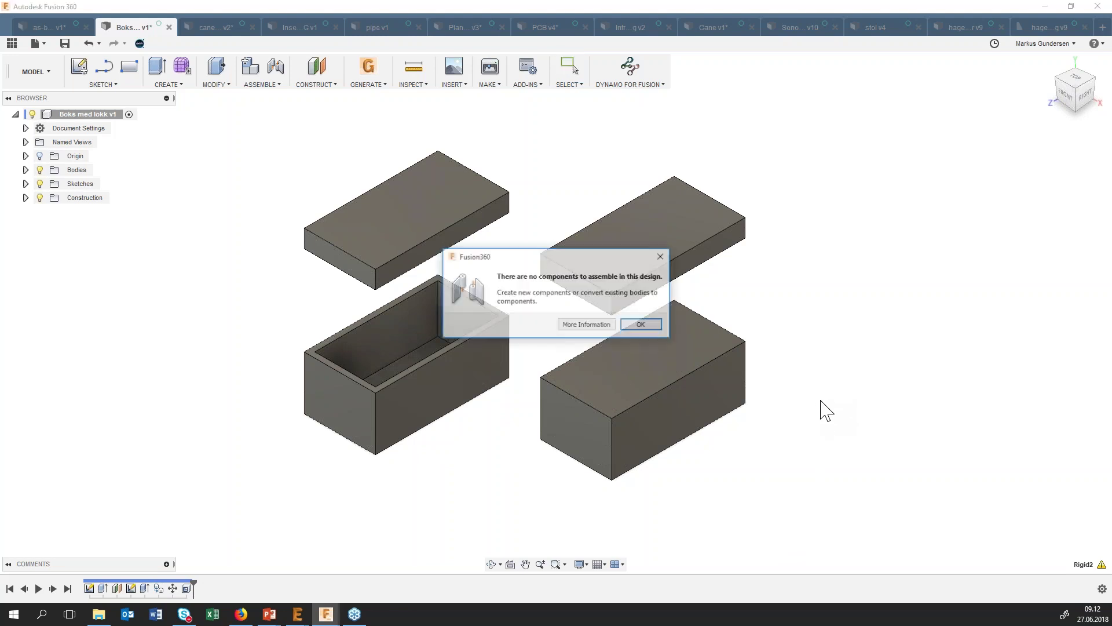
# Turn the right-hand lid and box bodies into components.
pyautogui.click(652, 321)
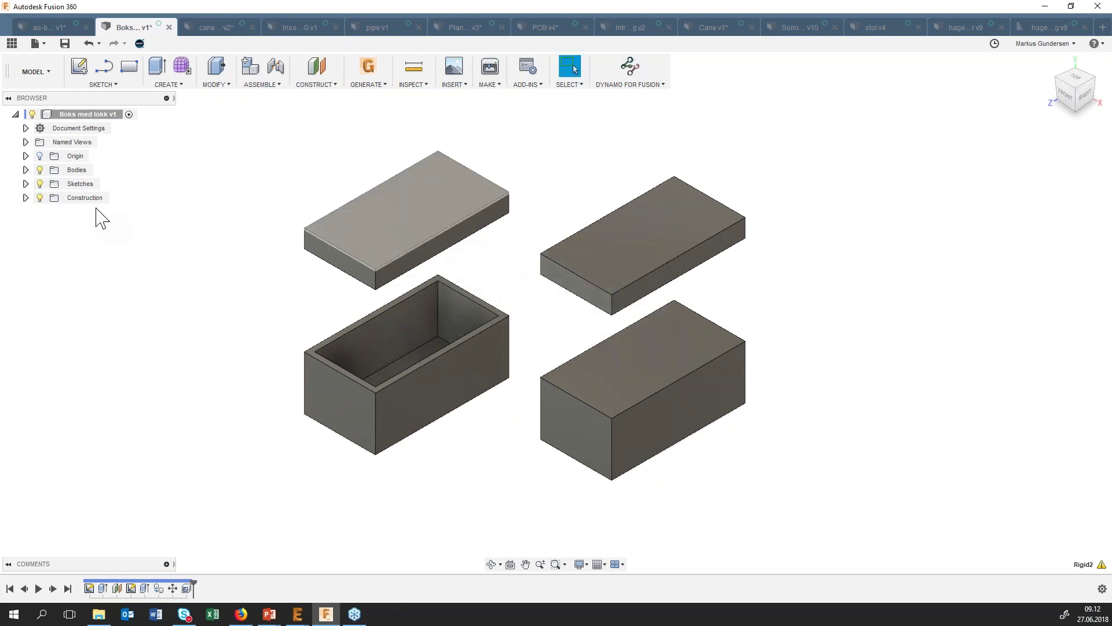
pyautogui.click(26, 170)
pyautogui.click(72, 226)
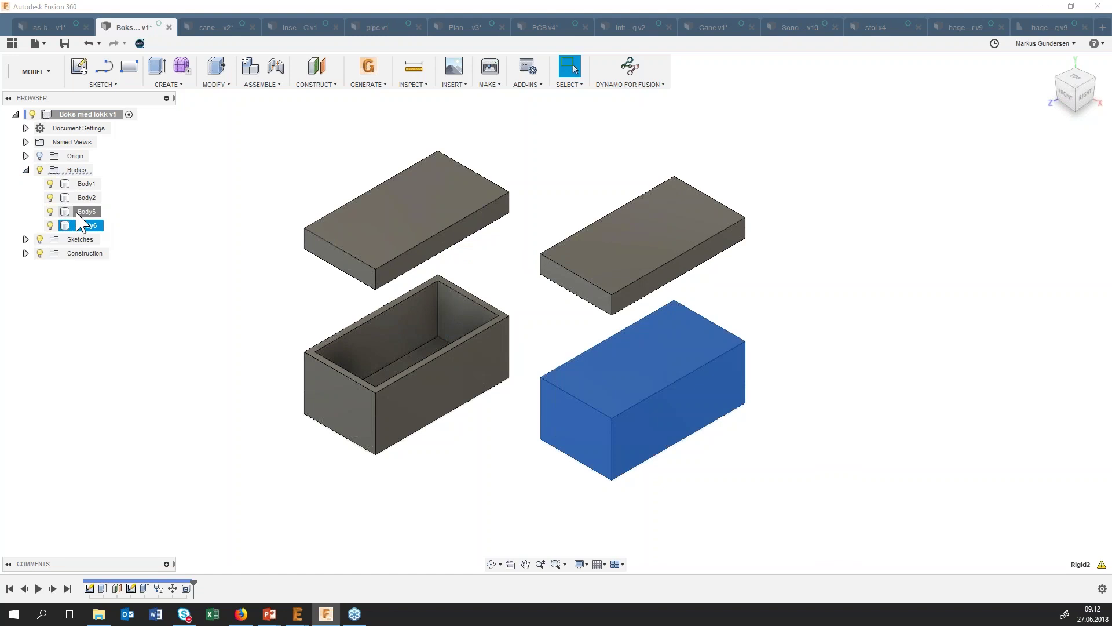
pyautogui.rightClick(78, 213)
pyautogui.click(142, 265)
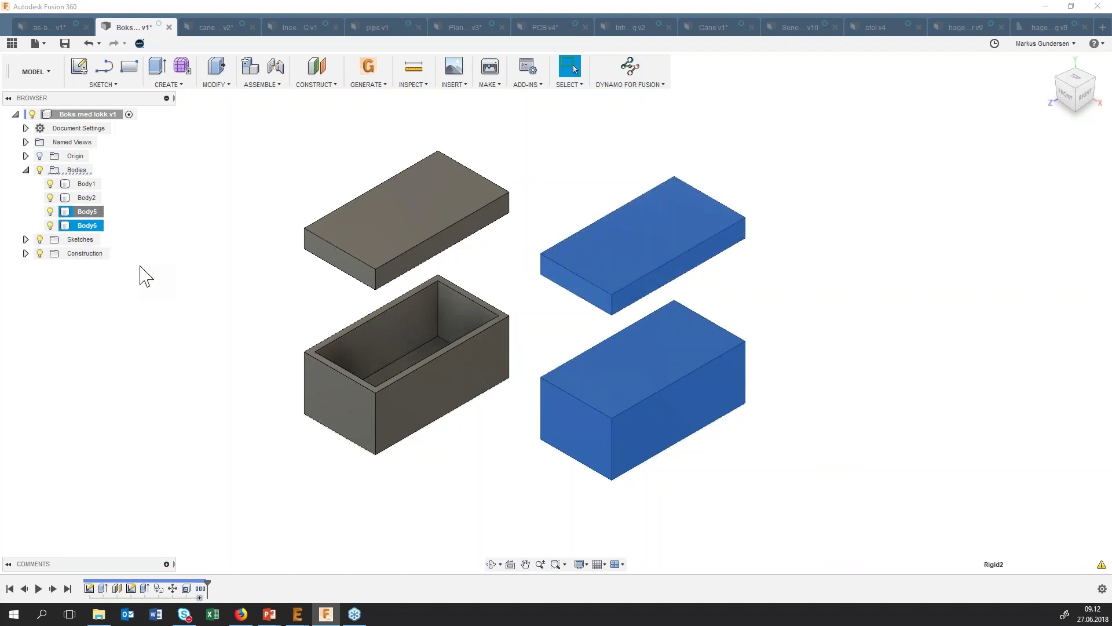
# Hinge the right-hand lid to the box with a revolute joint.
pyautogui.press('j')
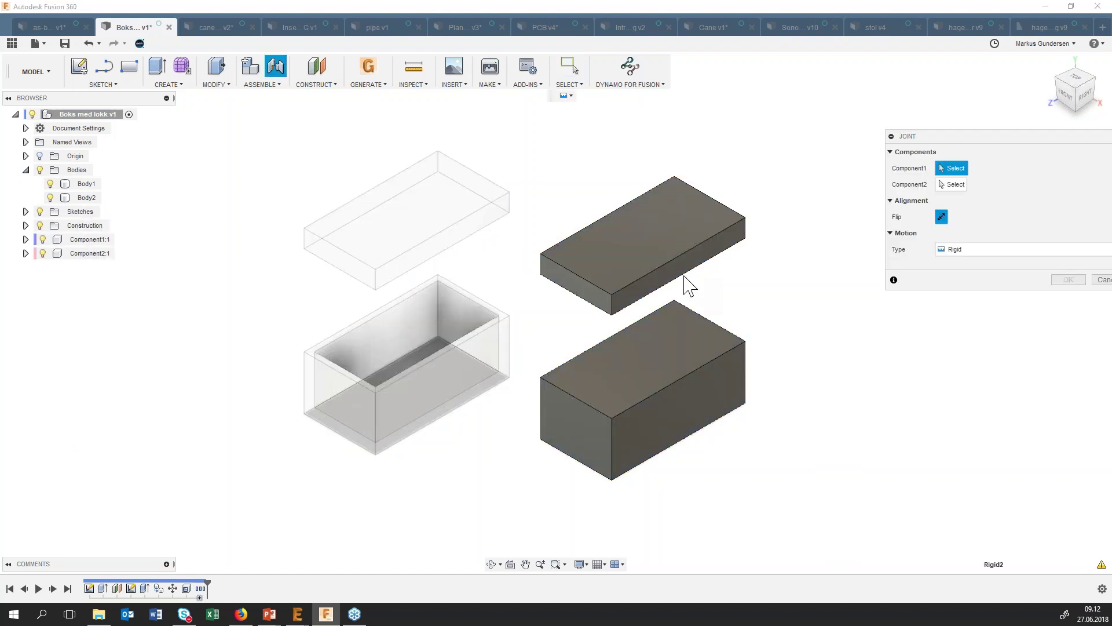
pyautogui.click(680, 279)
pyautogui.click(684, 378)
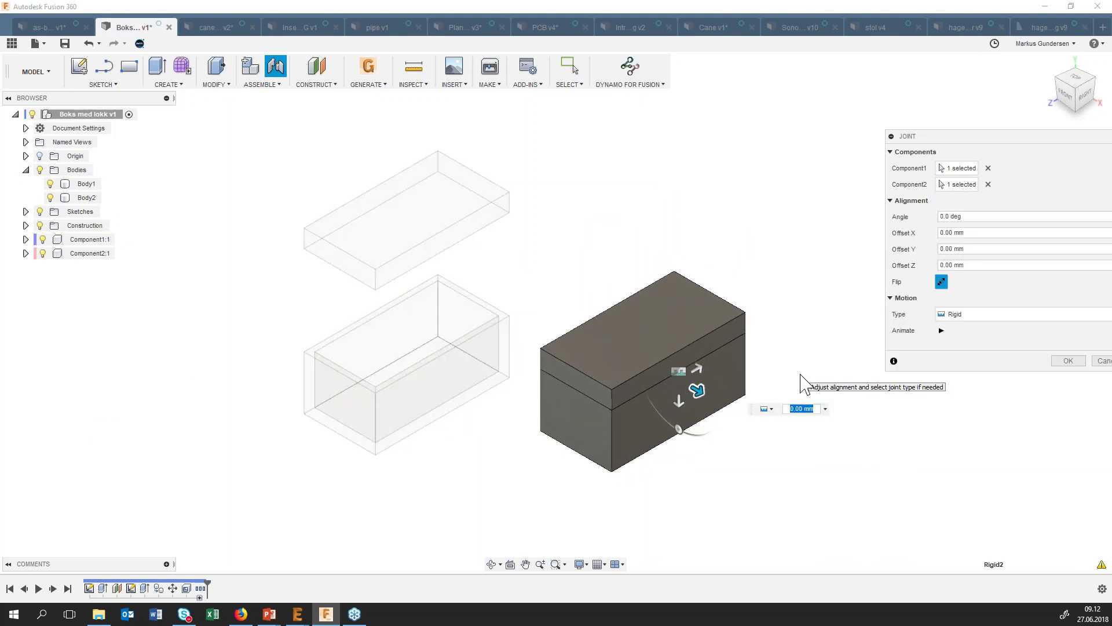
pyautogui.click(963, 322)
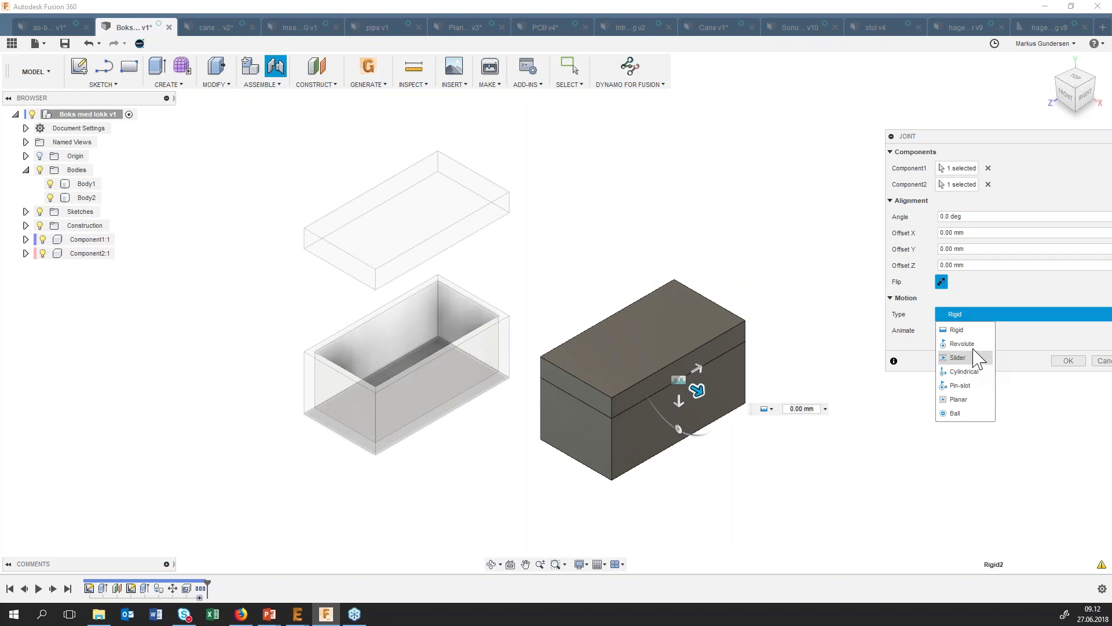
pyautogui.click(967, 351)
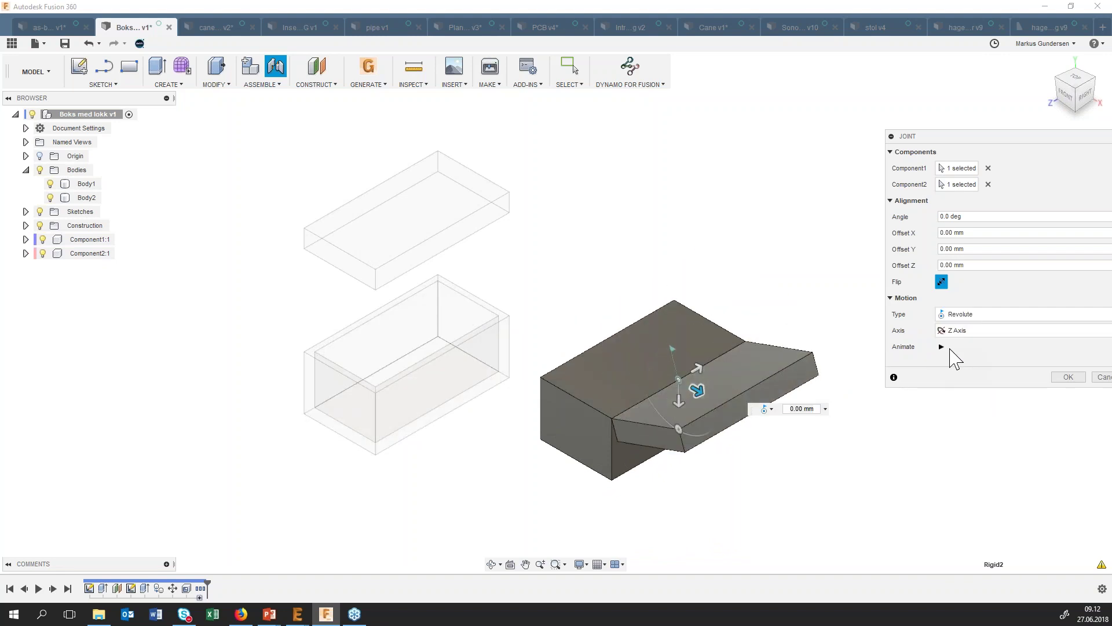
pyautogui.click(1074, 378)
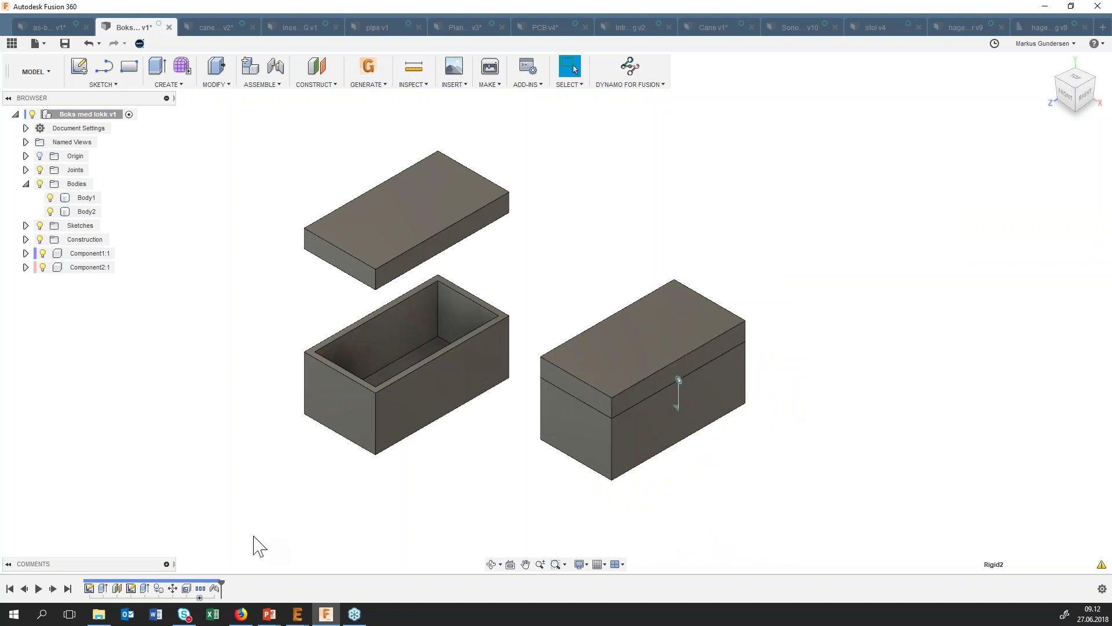
# Enable a maximum rotation limit on the lid's hinge joint.
pyautogui.rightClick(216, 588)
pyautogui.click(243, 512)
pyautogui.click(932, 185)
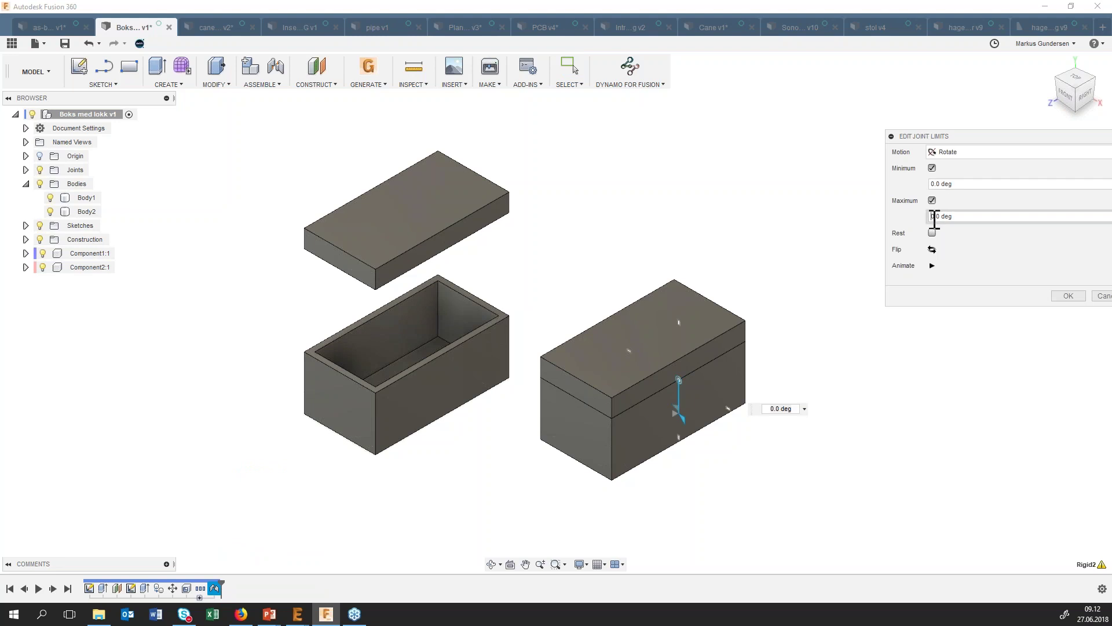
pyautogui.press('Return')
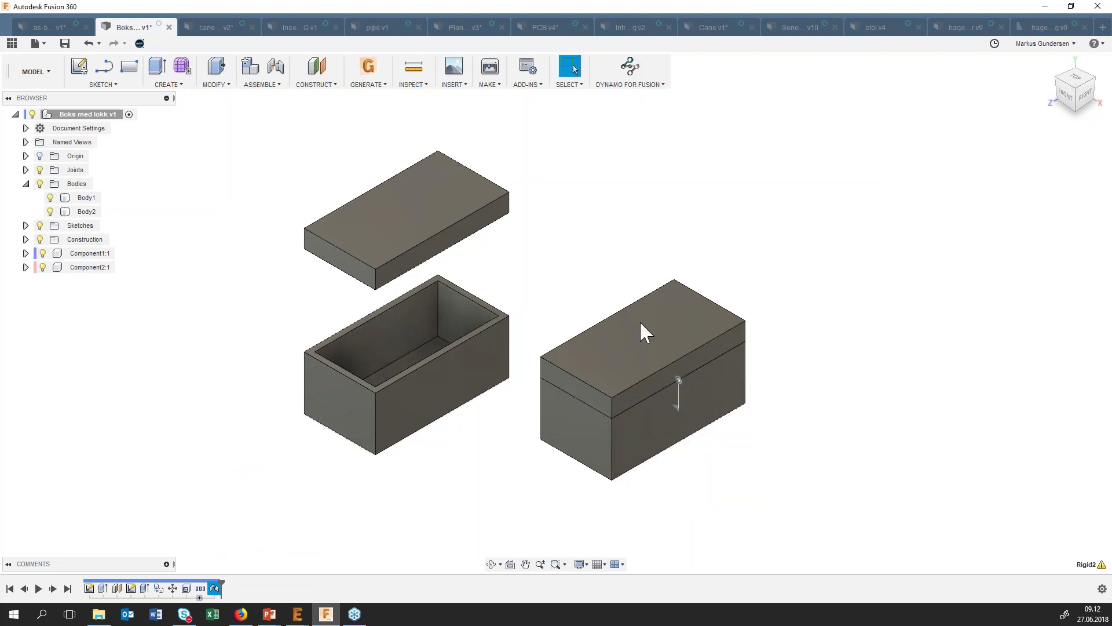
# Ground the Component1:1 box component so it stays fixed.
pyautogui.rightClick(575, 421)
pyautogui.click(164, 351)
pyautogui.click(89, 253)
pyautogui.rightClick(67, 253)
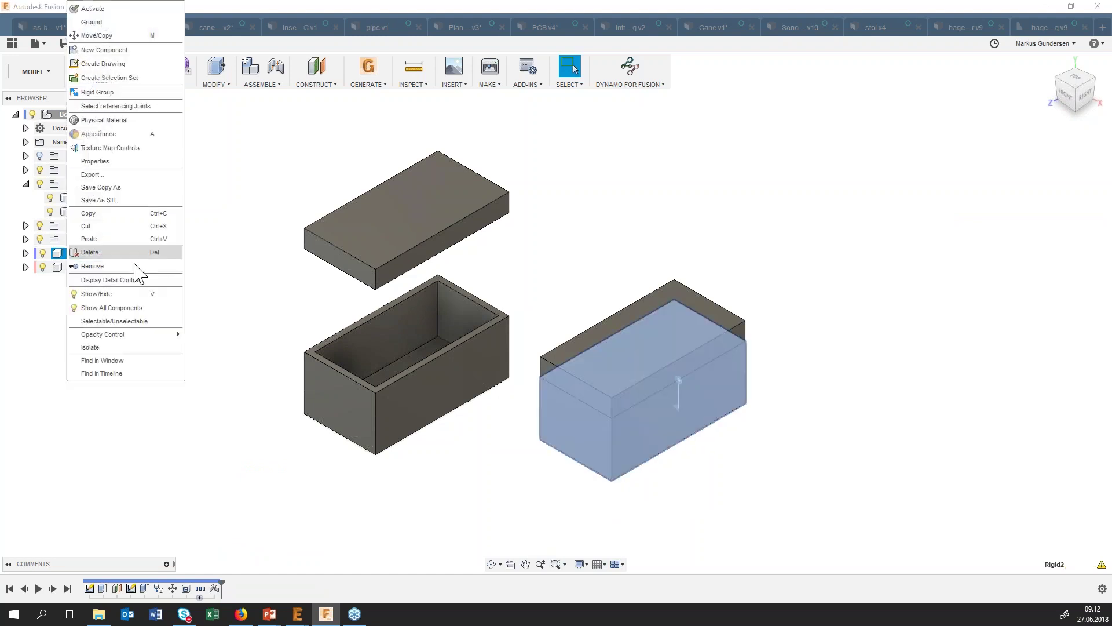
pyautogui.click(125, 22)
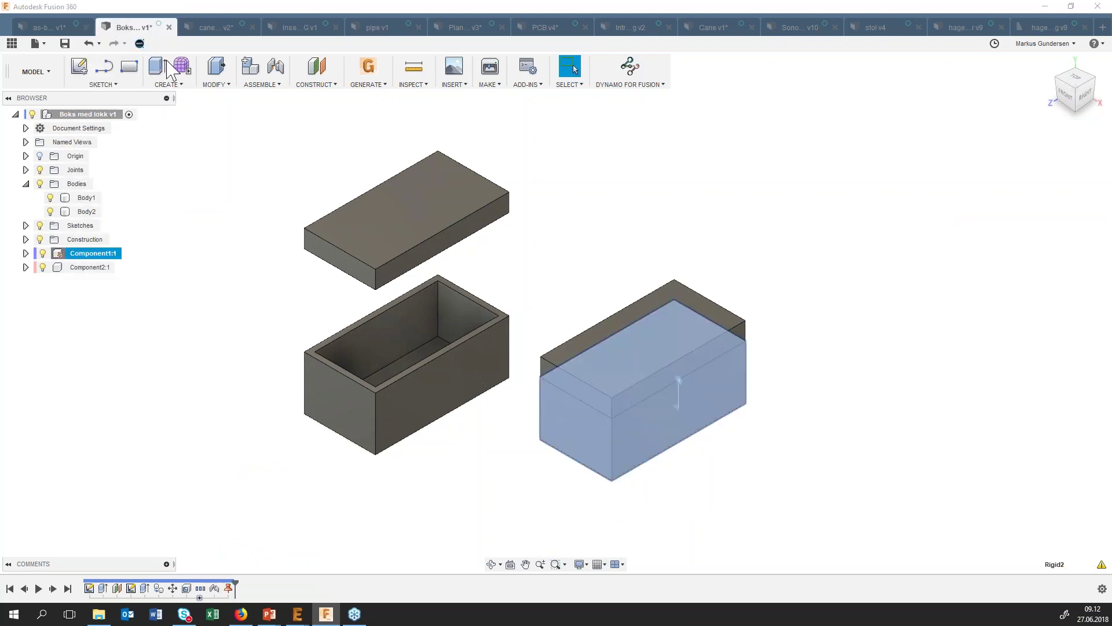
pyautogui.click(820, 437)
# Swing the hinged lid open, then window-select all box and lid edges for a fillet.
pyautogui.moveTo(638, 330); pyautogui.dragTo(785, 399)
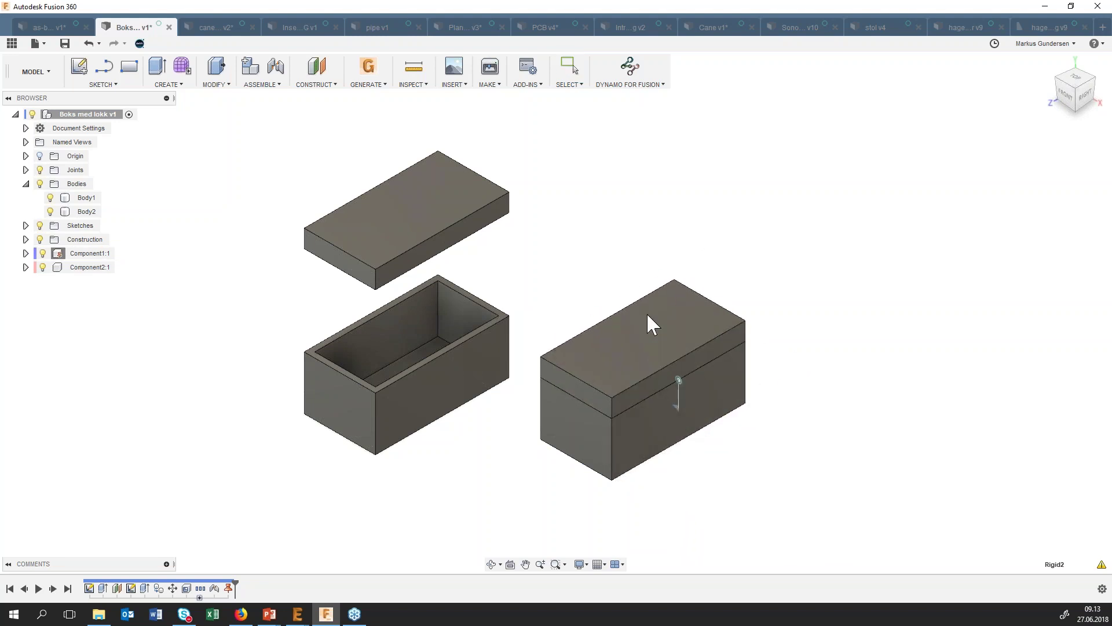
pyautogui.press('Escape')
pyautogui.moveTo(538, 191); pyautogui.dragTo(602, 241)
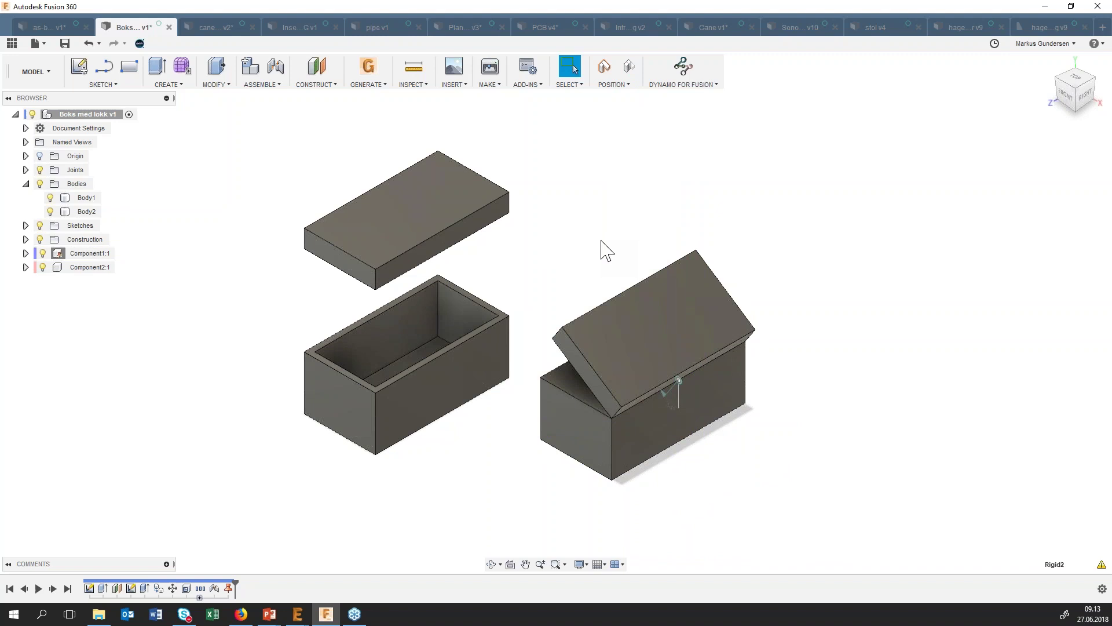
pyautogui.press('f')
pyautogui.moveTo(539, 170)
pyautogui.mouseDown()
pyautogui.moveTo(779, 519)
pyautogui.moveTo(765, 511)
pyautogui.mouseUp()
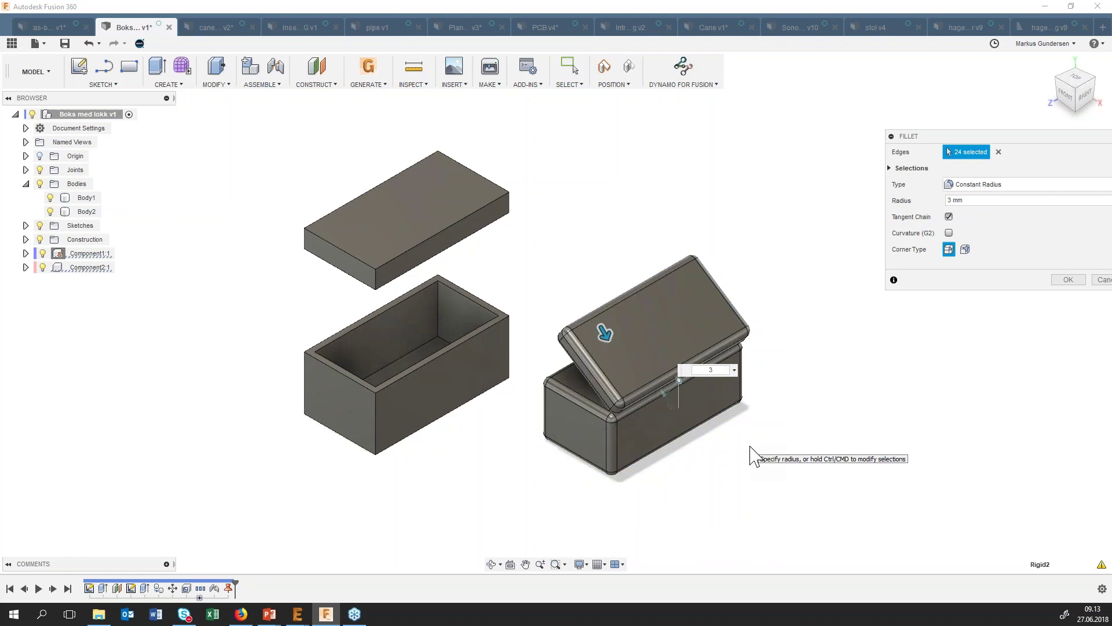
# Round all 24 box and lid edges with a 3 mm fillet.
pyautogui.click(1071, 92)
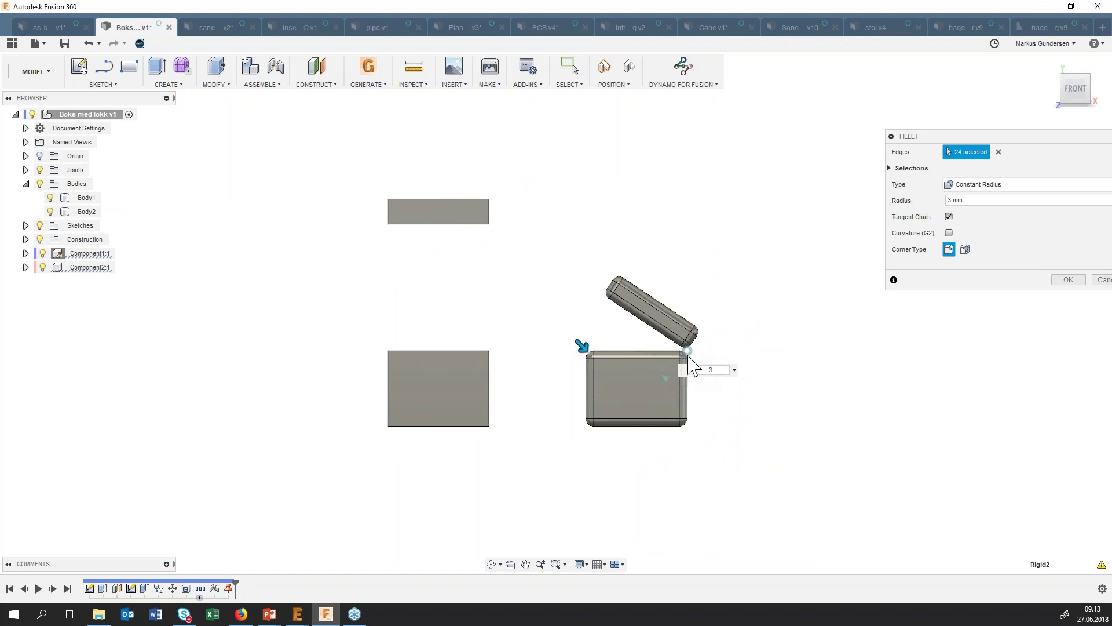
pyautogui.scroll(3, 690, 348)
pyautogui.scroll(3, 677, 359)
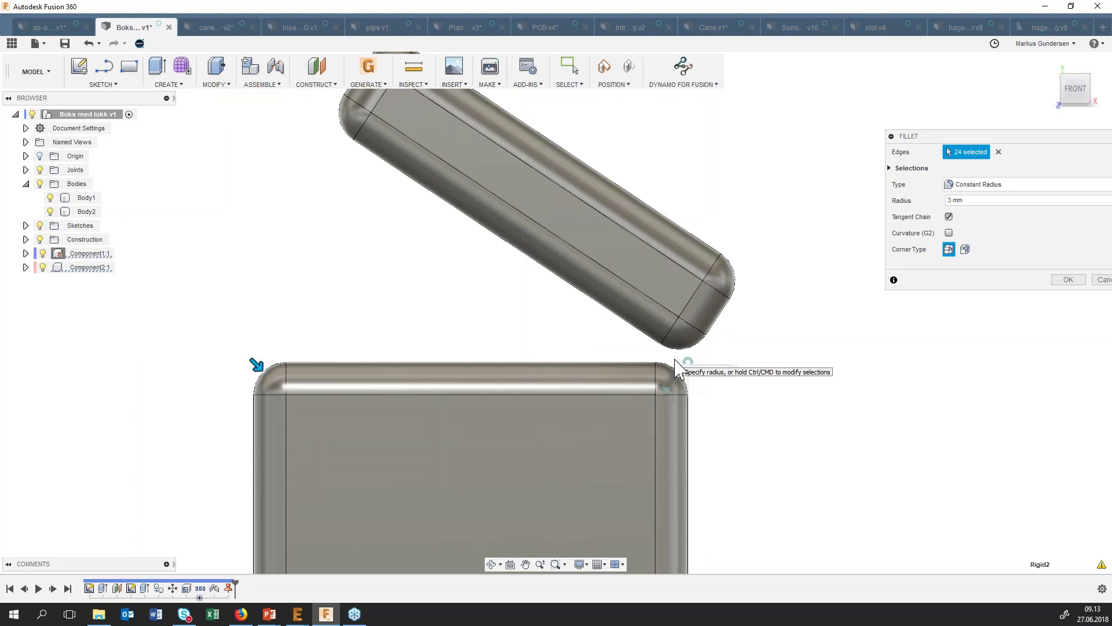
pyautogui.click(1068, 280)
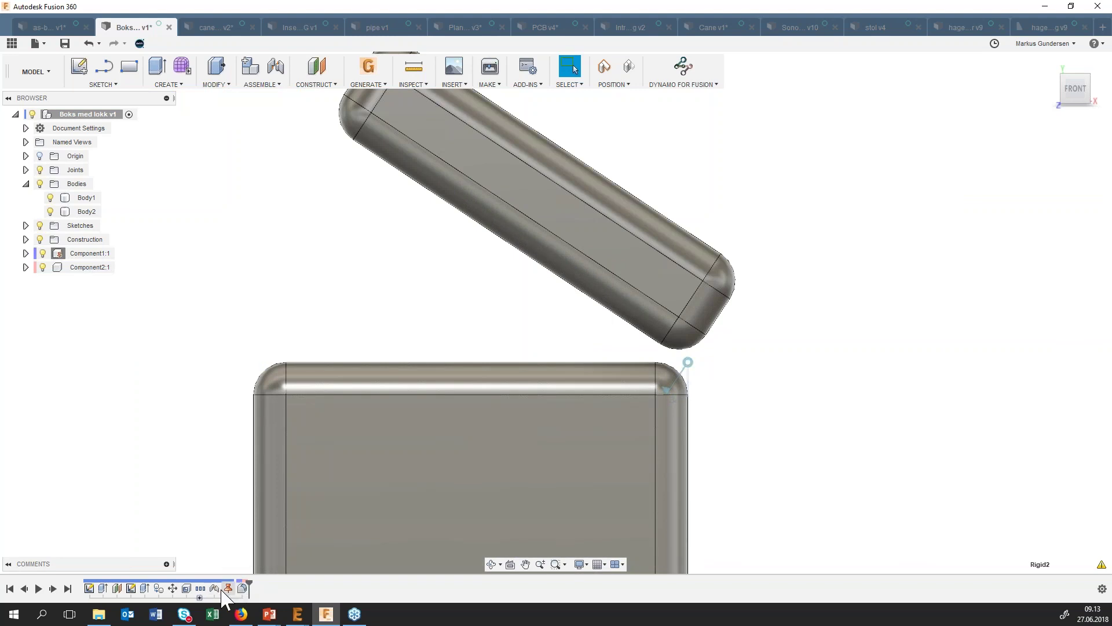
# Tilt the lid to a shallower opening angle and orbit back to a 3D view.
pyautogui.moveTo(371, 169)
pyautogui.mouseDown()
pyautogui.moveTo(355, 283)
pyautogui.moveTo(330, 347)
pyautogui.moveTo(447, 124)
pyautogui.moveTo(651, 119)
pyautogui.moveTo(921, 301)
pyautogui.moveTo(762, 159)
pyautogui.moveTo(914, 199)
pyautogui.moveTo(467, 169)
pyautogui.moveTo(384, 259)
pyautogui.mouseUp()
pyautogui.scroll(-3, 489, 320)
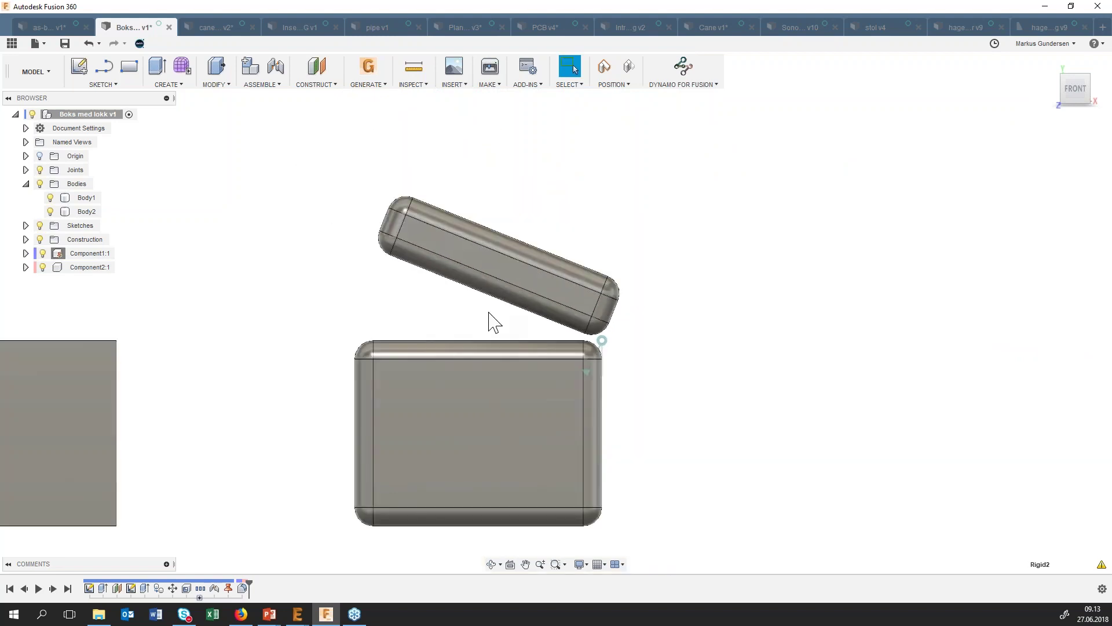
pyautogui.click(492, 563)
pyautogui.moveTo(519, 427); pyautogui.dragTo(521, 432)
pyautogui.scroll(-5, 525, 429)
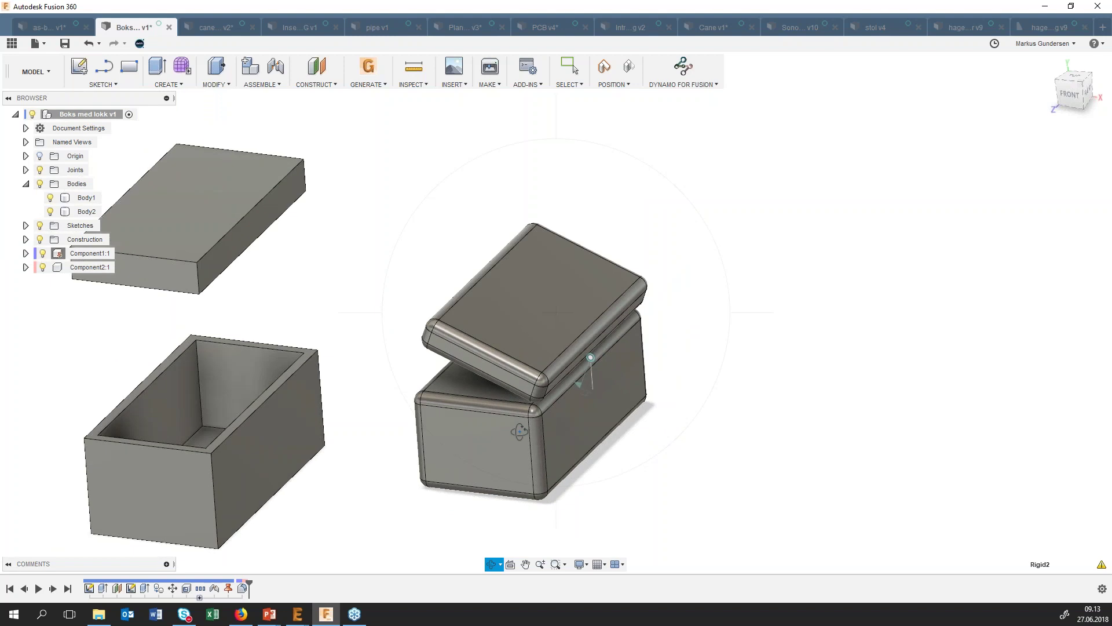
# Tilt the lid further open about its hinge and keep that pose.
pyautogui.press('Escape')
pyautogui.moveTo(445, 333)
pyautogui.mouseDown()
pyautogui.moveTo(481, 298)
pyautogui.moveTo(503, 296)
pyautogui.moveTo(455, 315)
pyautogui.moveTo(464, 324)
pyautogui.mouseUp()
pyautogui.scroll(2, 578, 387)
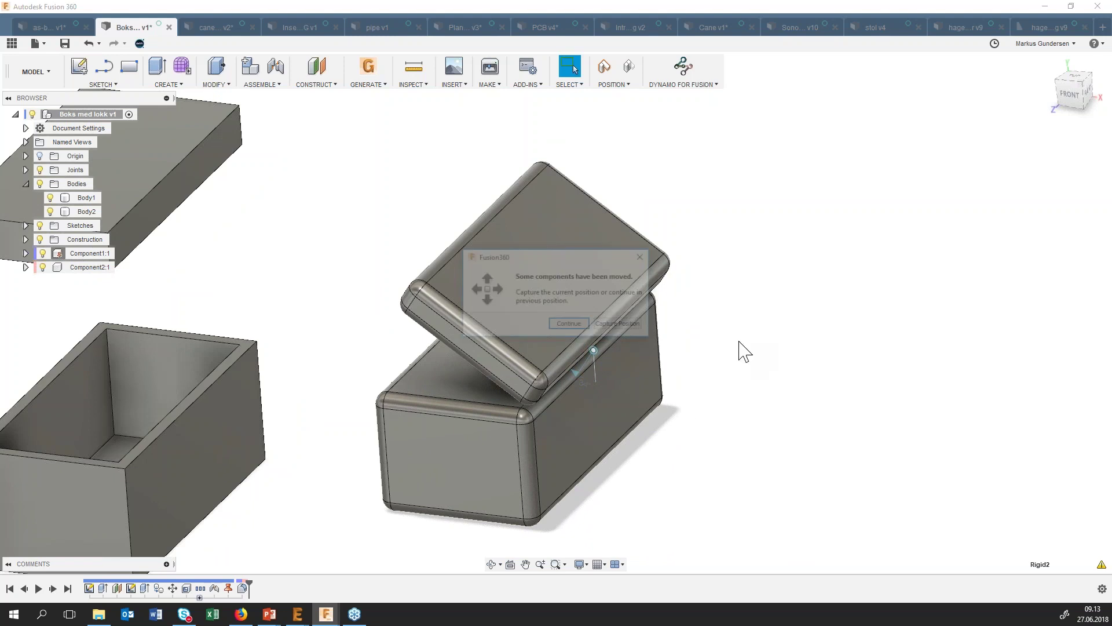
pyautogui.click(624, 323)
# Cut a 25 mm hole about 38 mm deep into the lid's top face.
pyautogui.press('h')
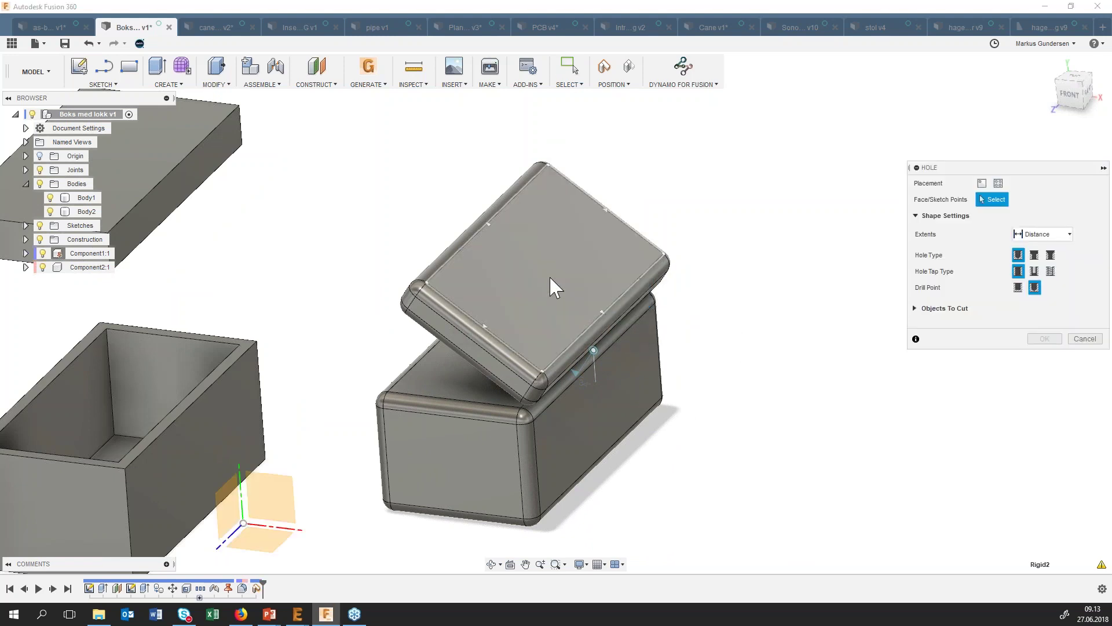
pyautogui.click(549, 277)
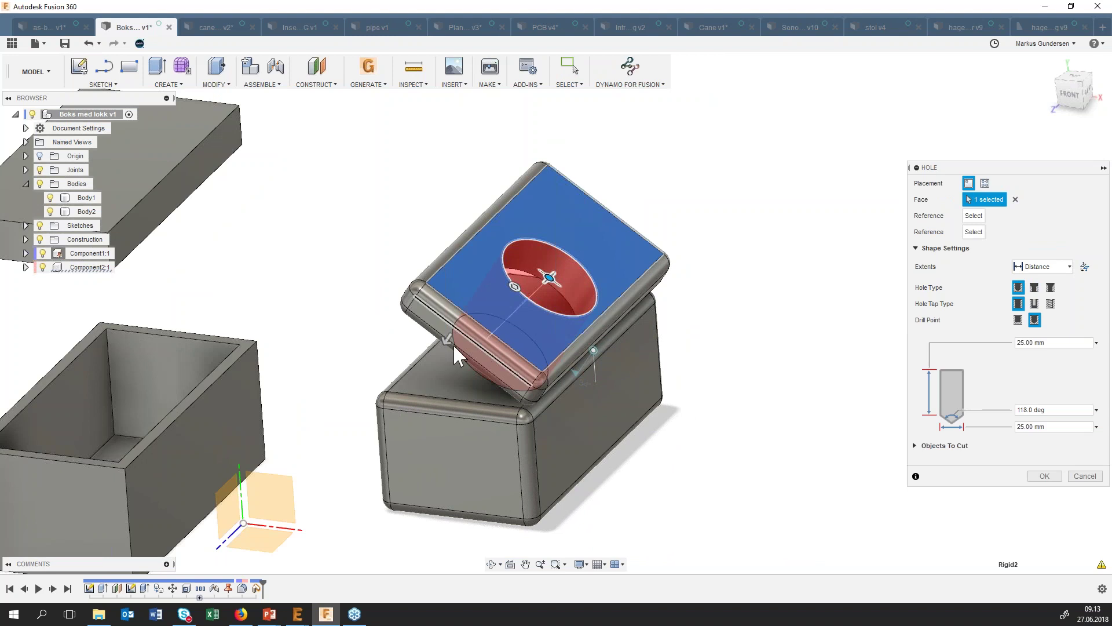
pyautogui.moveTo(446, 340); pyautogui.dragTo(352, 470)
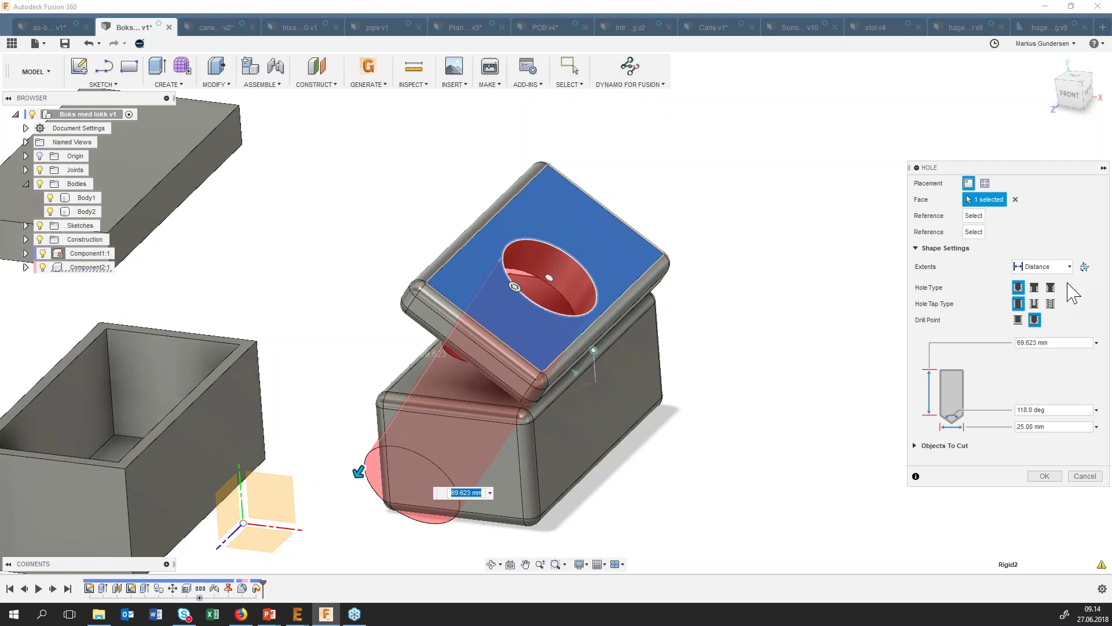
pyautogui.click(1022, 342)
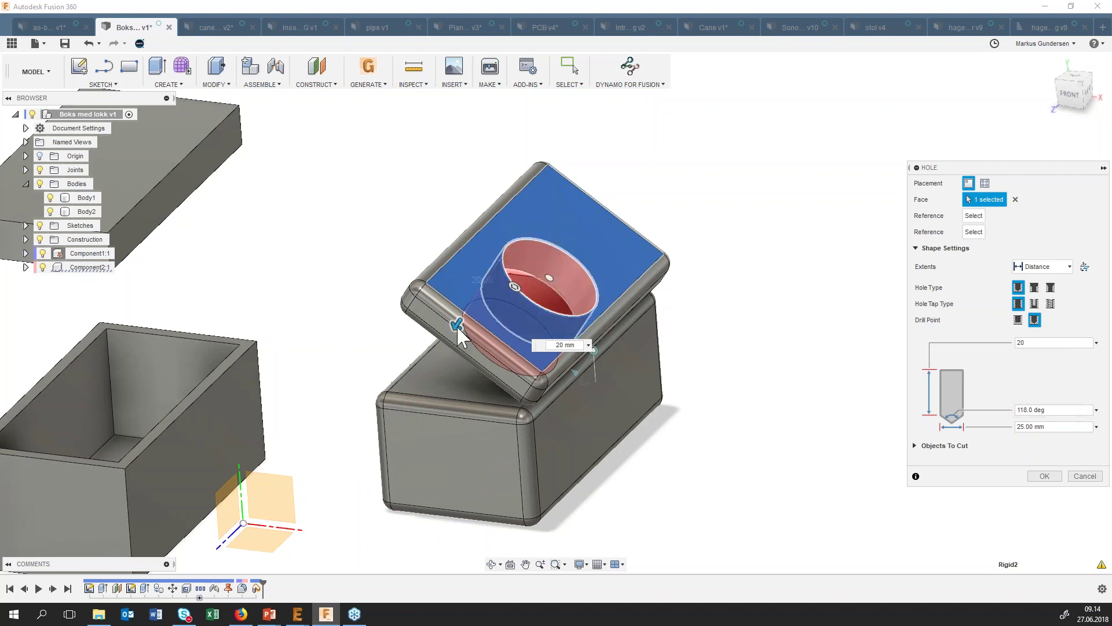
pyautogui.moveTo(457, 324); pyautogui.dragTo(416, 374)
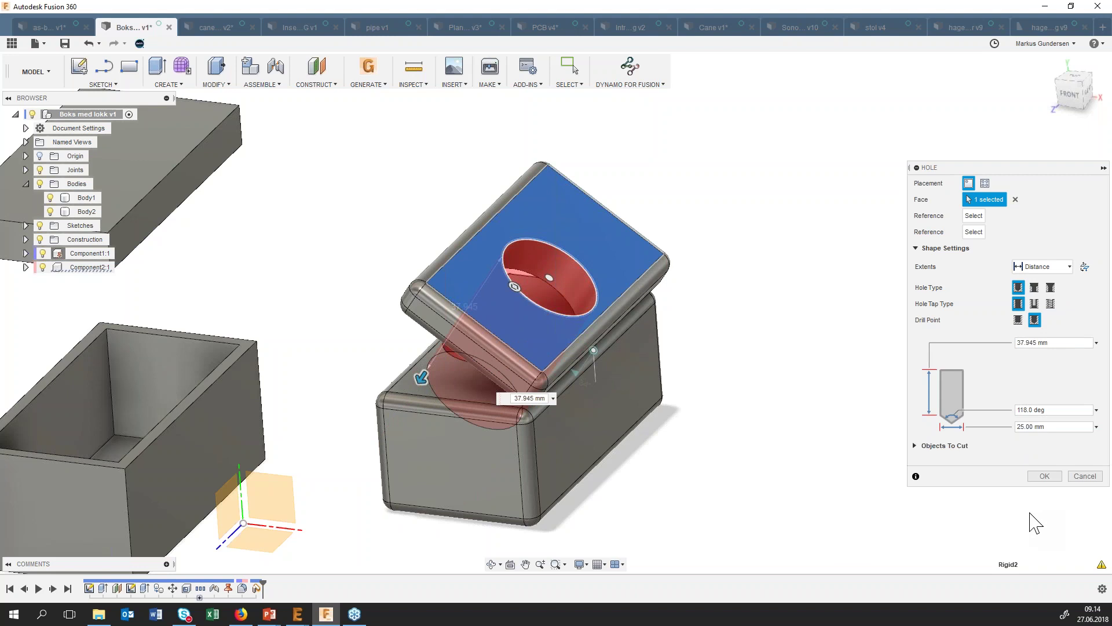
pyautogui.click(1034, 471)
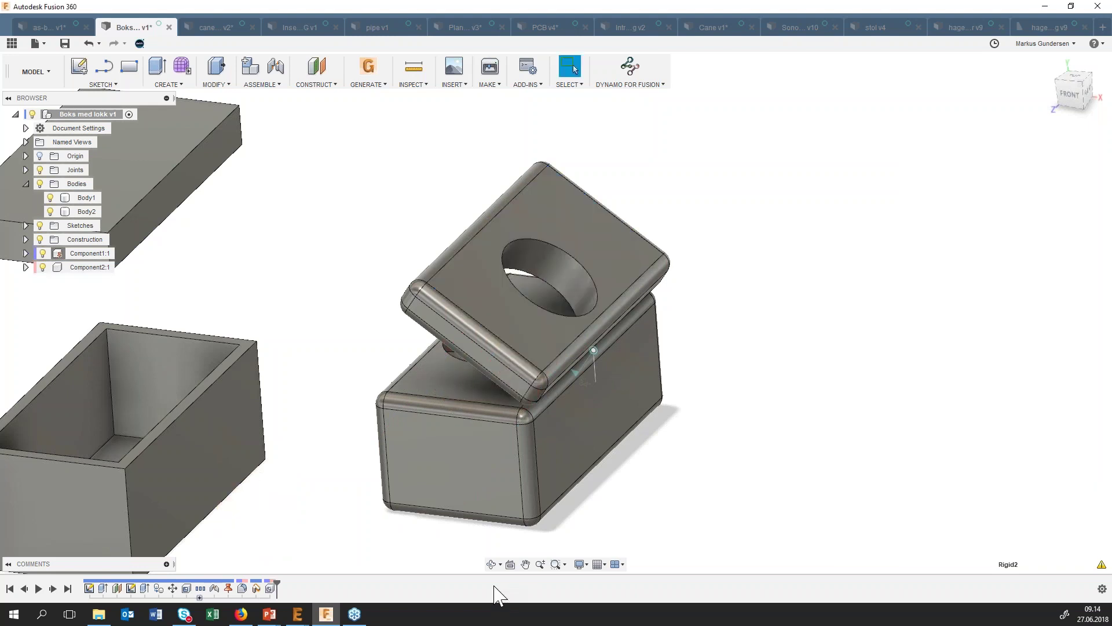
pyautogui.click(492, 564)
pyautogui.moveTo(492, 554); pyautogui.dragTo(422, 529)
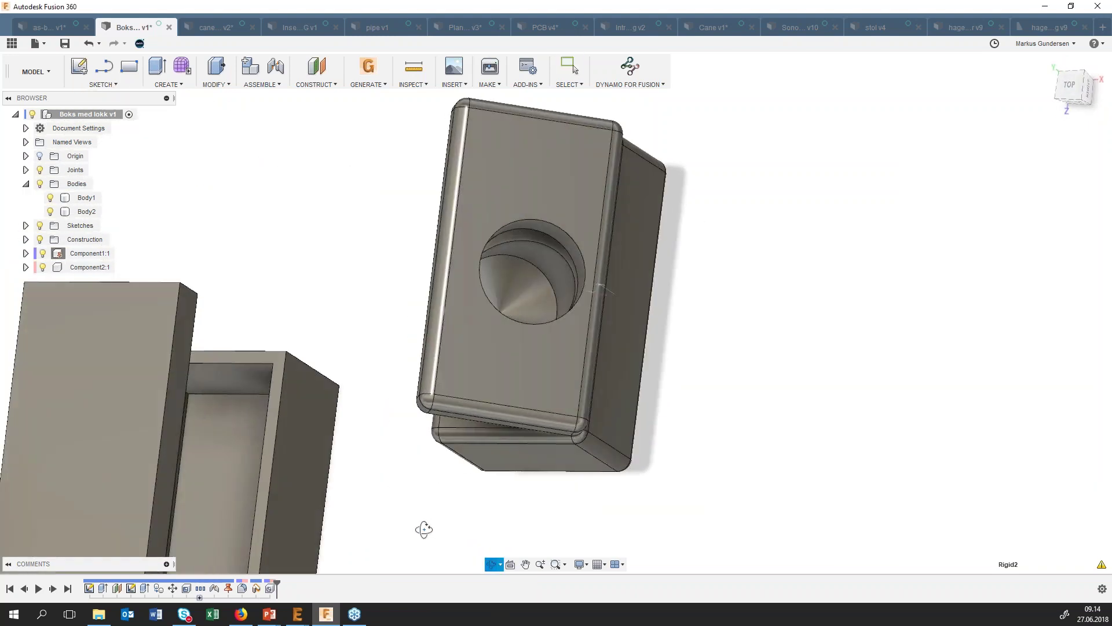
# Orbit back to a tilted front view and swing the lid open on its hinge.
pyautogui.moveTo(427, 527); pyautogui.dragTo(458, 405, button='middle')
pyautogui.press('Escape')
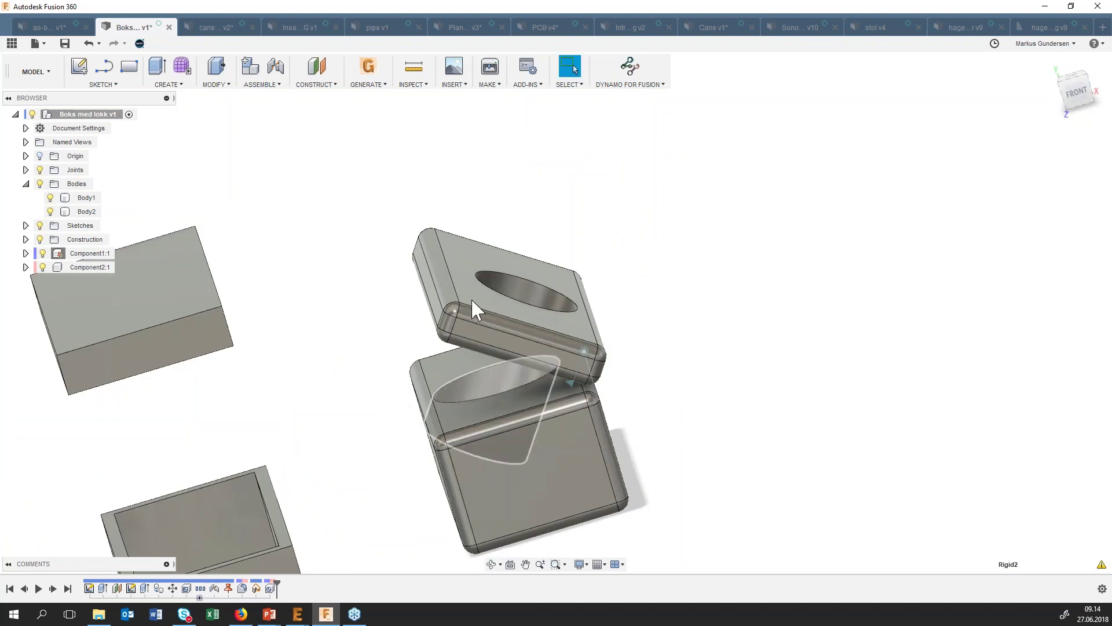
pyautogui.moveTo(461, 311); pyautogui.dragTo(491, 383)
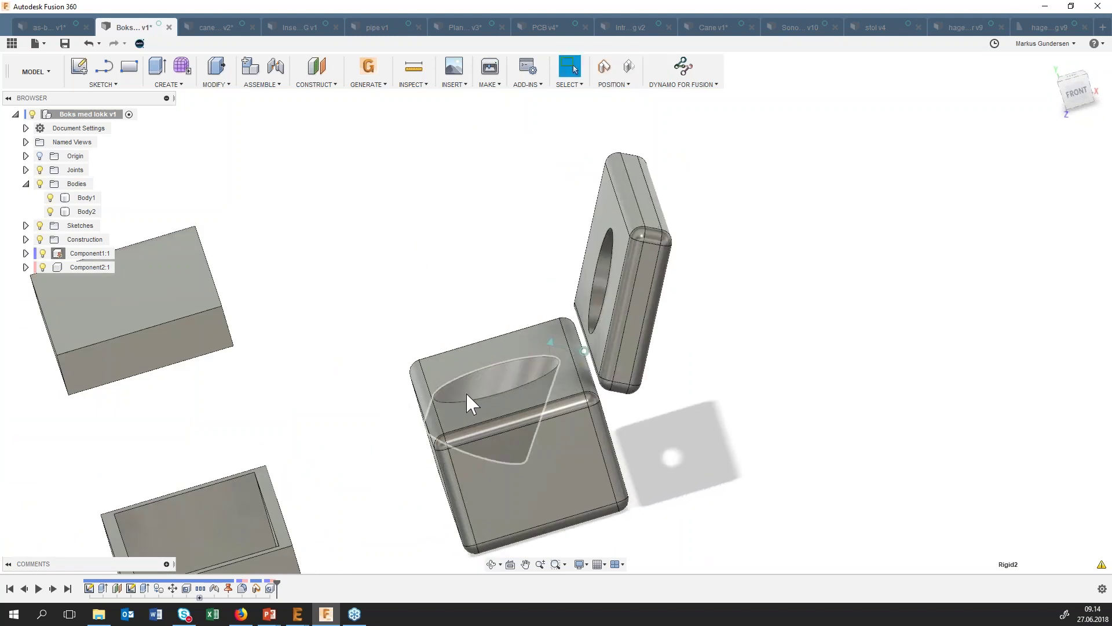
# Move Hole1 after Ground1 in the timeline, retest the hinge, and return home.
pyautogui.click(271, 591)
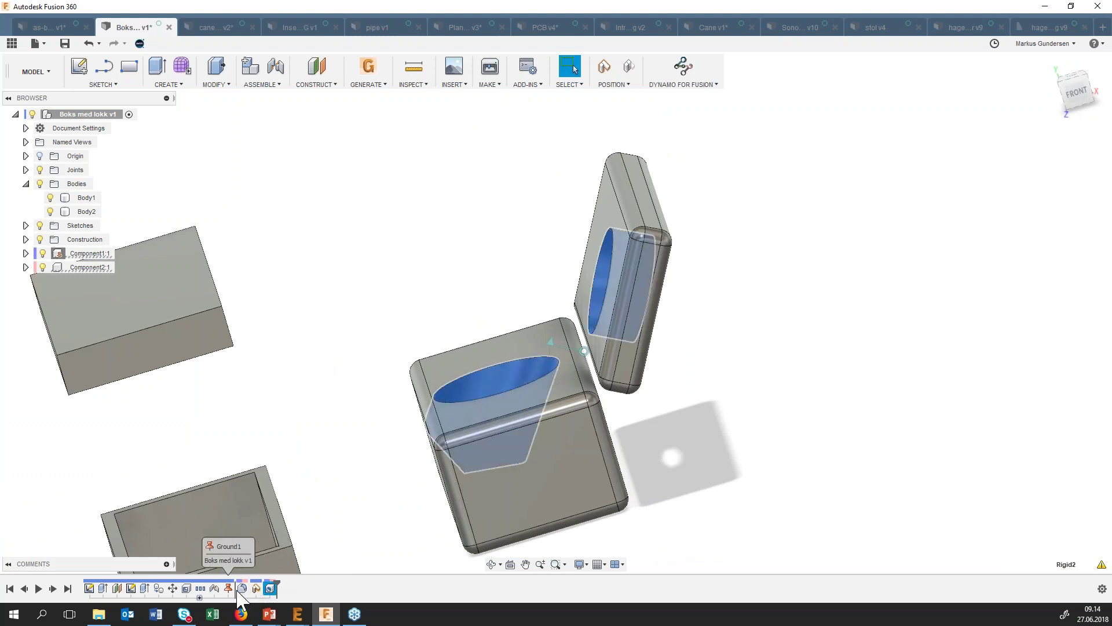
pyautogui.moveTo(270, 589); pyautogui.dragTo(239, 590)
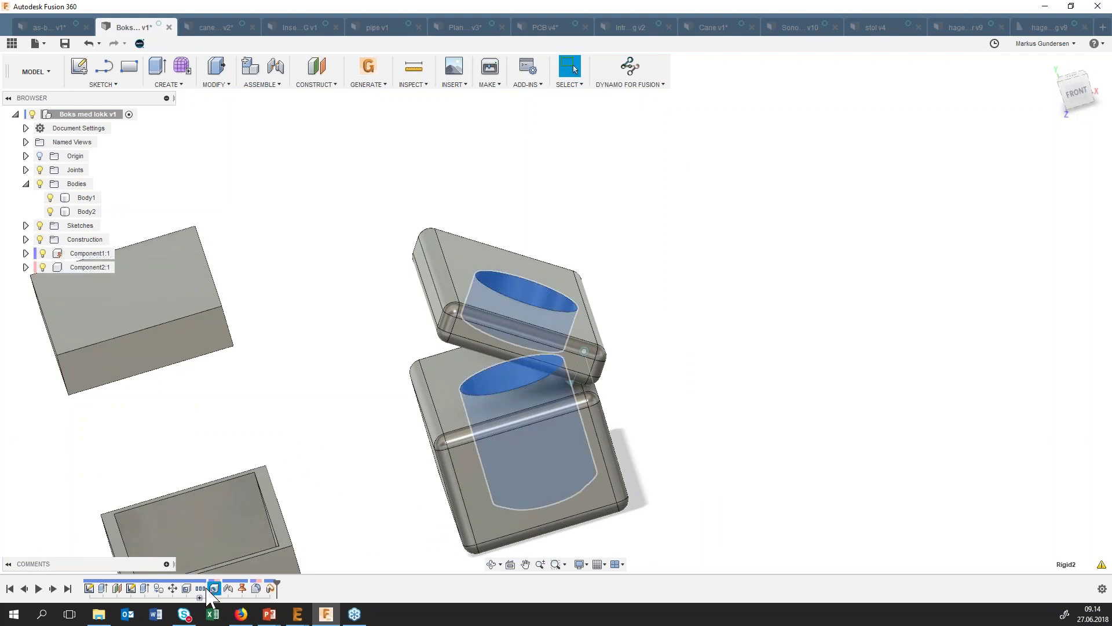
pyautogui.moveTo(479, 347)
pyautogui.mouseDown()
pyautogui.moveTo(533, 287)
pyautogui.moveTo(790, 310)
pyautogui.moveTo(534, 330)
pyautogui.moveTo(516, 304)
pyautogui.mouseUp()
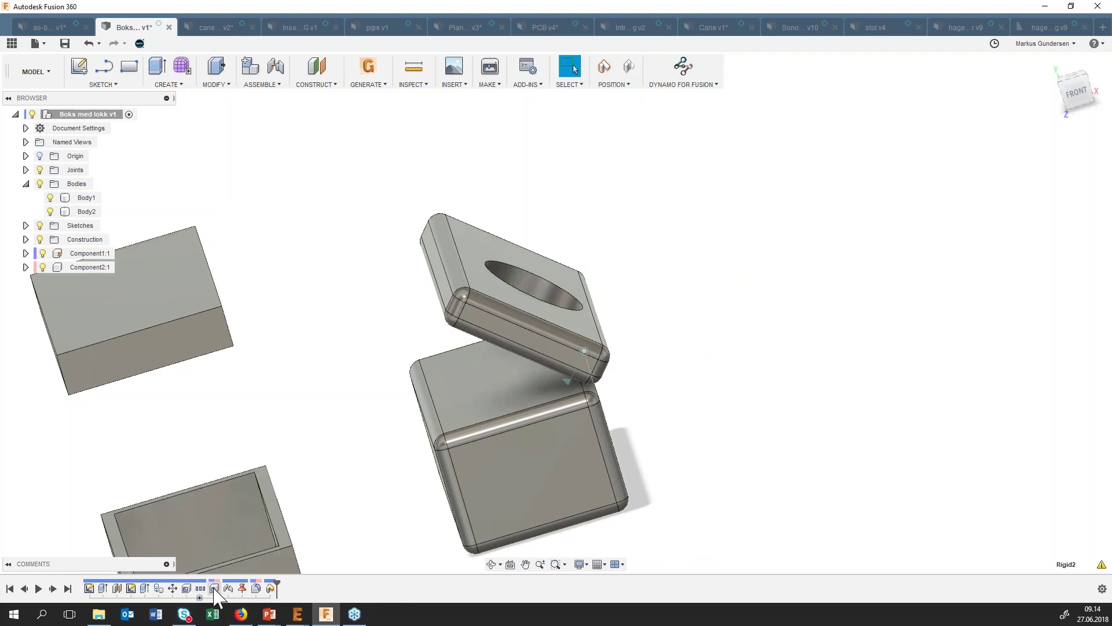
pyautogui.click(243, 590)
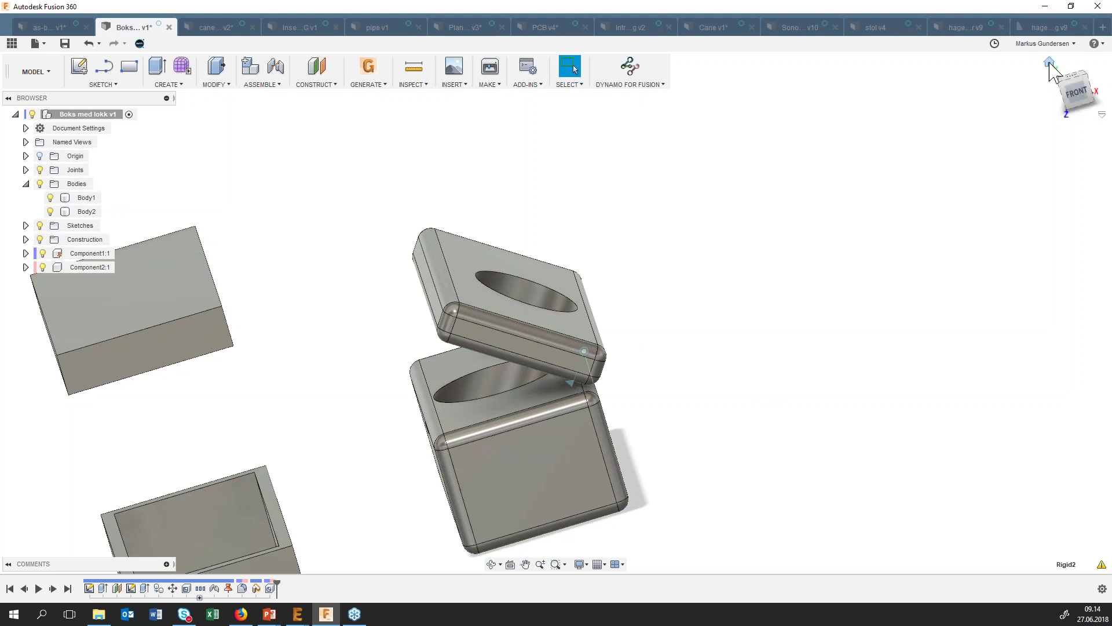
pyautogui.click(1049, 63)
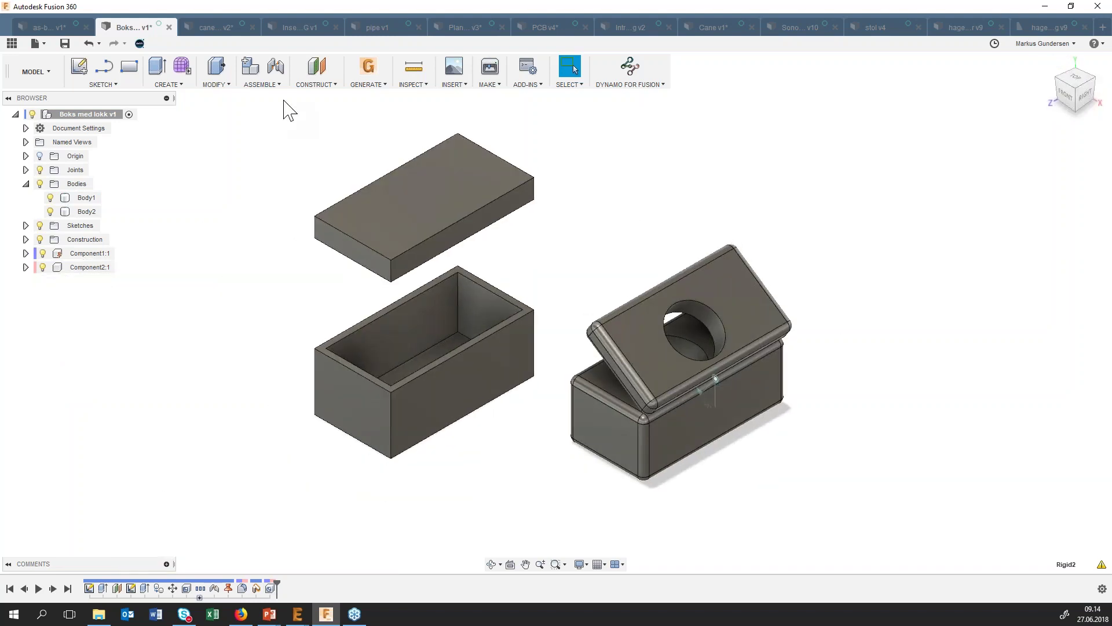
# Switch to the as-built joint v1 design, orbit to the front, and drag the small box to test it.
pyautogui.click(73, 33)
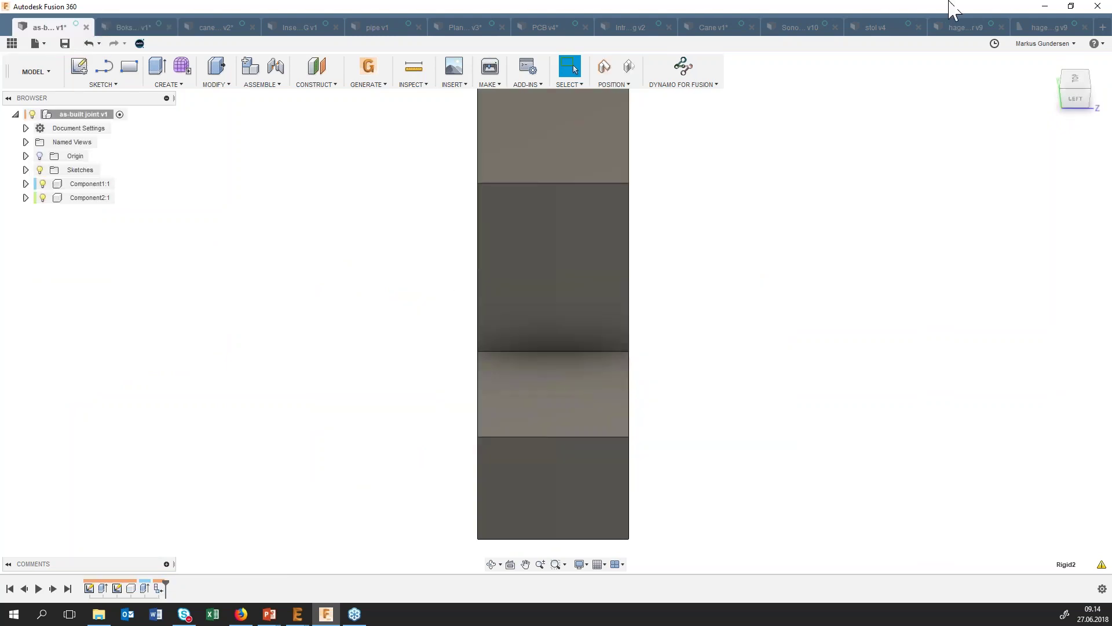
pyautogui.click(1050, 62)
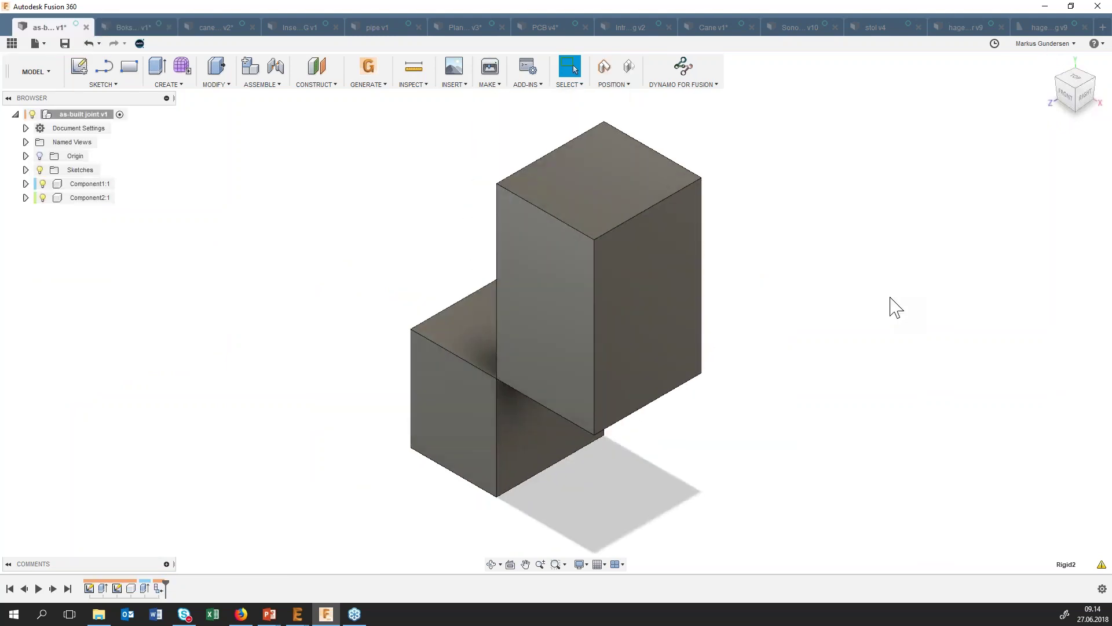
pyautogui.click(489, 565)
pyautogui.moveTo(434, 486)
pyautogui.mouseDown()
pyautogui.moveTo(449, 465)
pyautogui.moveTo(458, 480)
pyautogui.mouseUp()
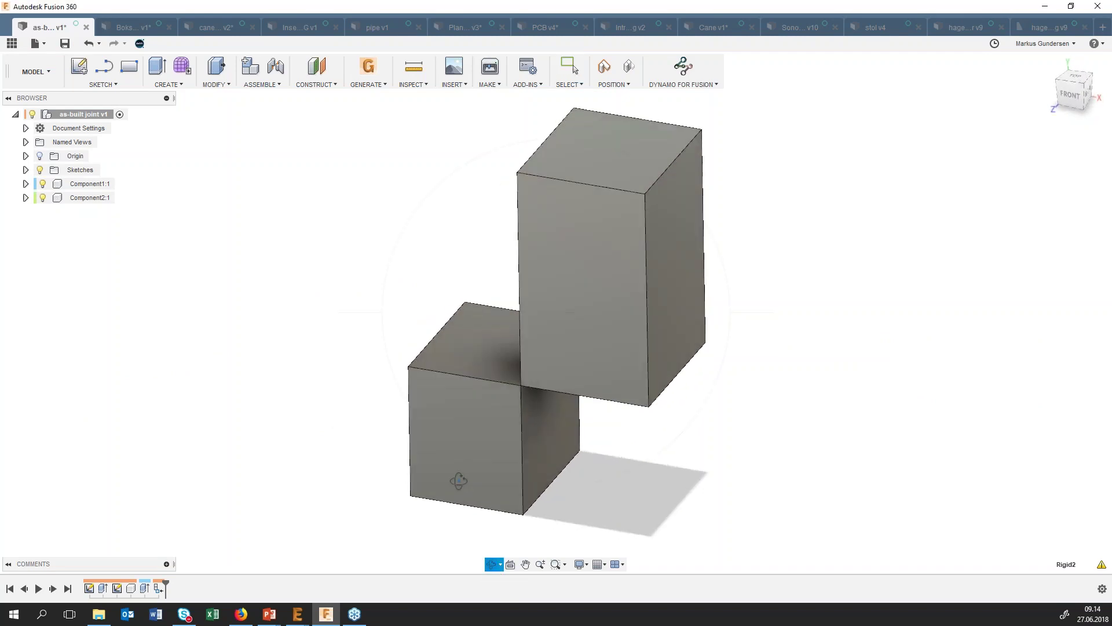
pyautogui.moveTo(423, 460)
pyautogui.mouseDown()
pyautogui.moveTo(450, 463)
pyautogui.moveTo(458, 444)
pyautogui.mouseUp()
pyautogui.press('Escape')
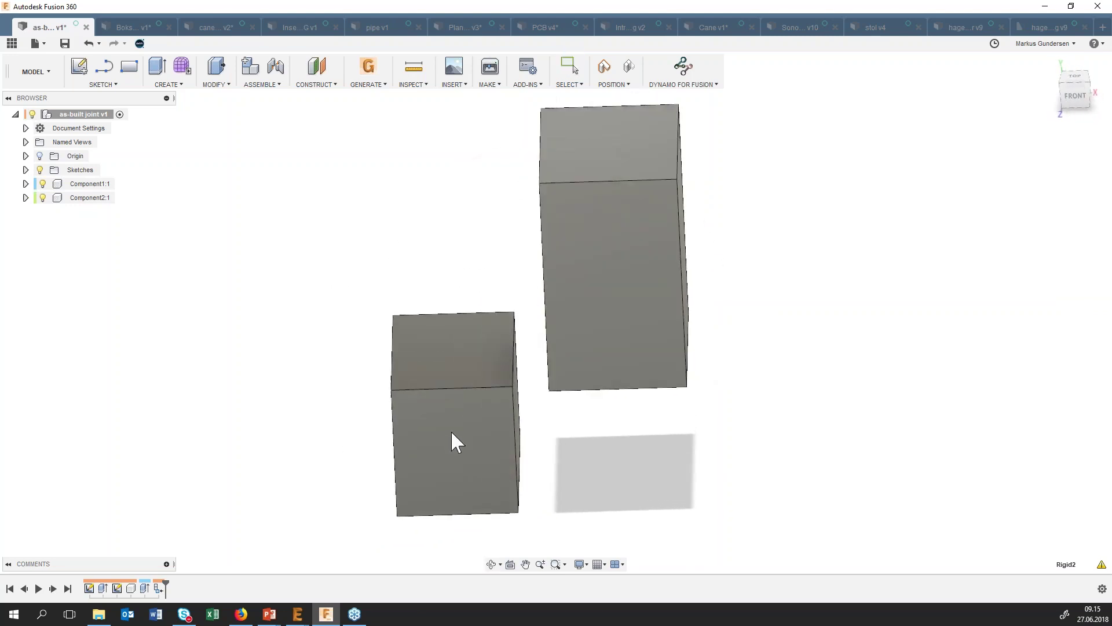
pyautogui.moveTo(453, 434); pyautogui.dragTo(431, 426)
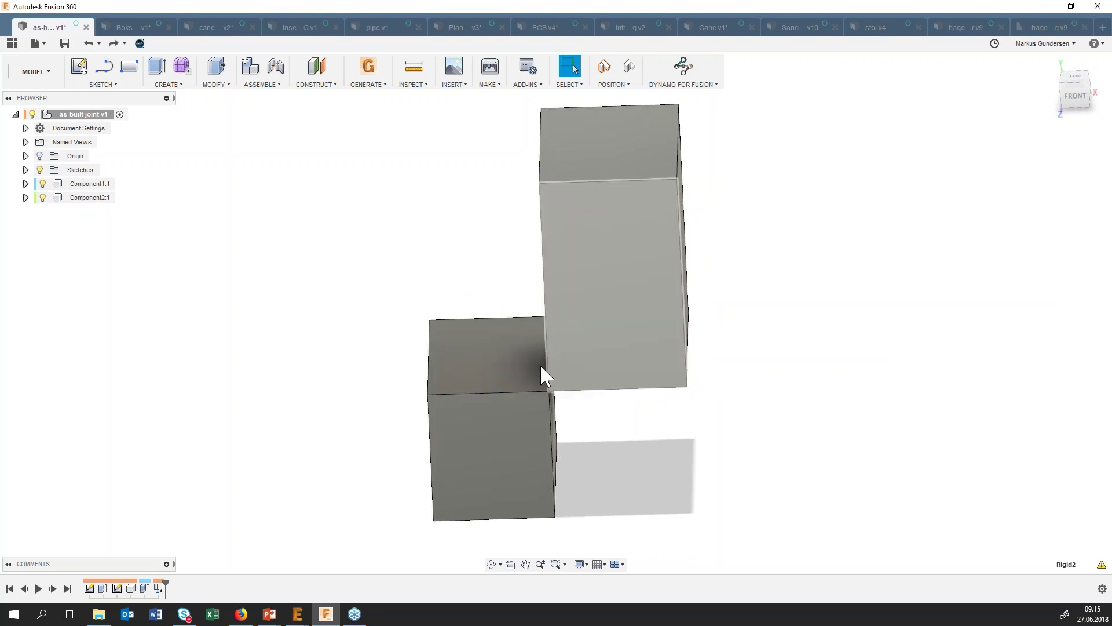
pyautogui.click(271, 87)
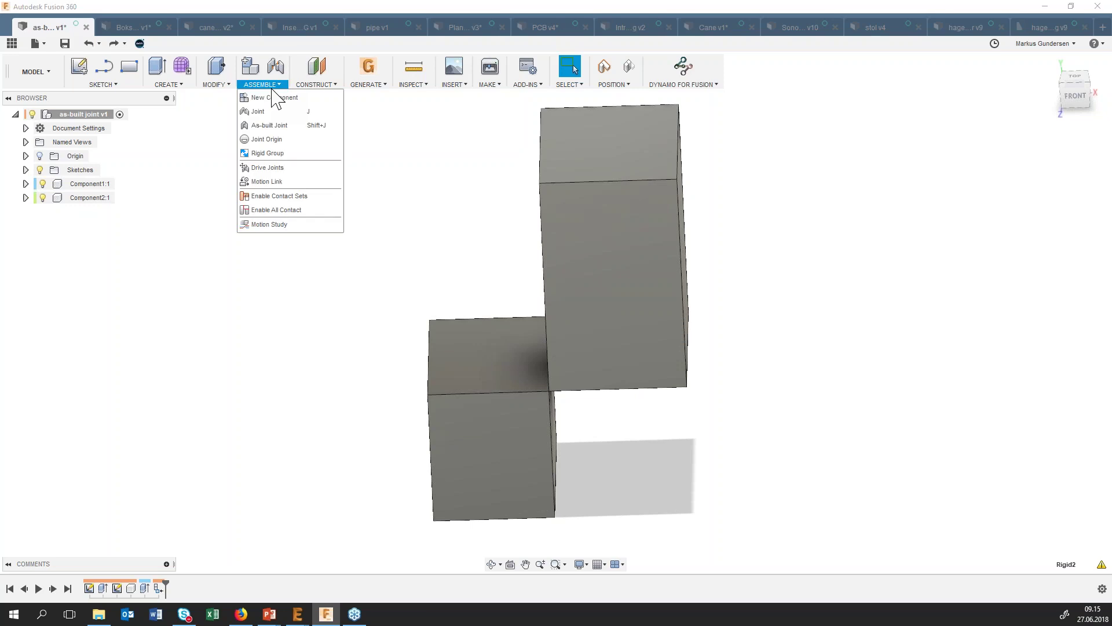
# Join the tall and small boxes with a Rigid as-built joint and check they move together.
pyautogui.click(284, 126)
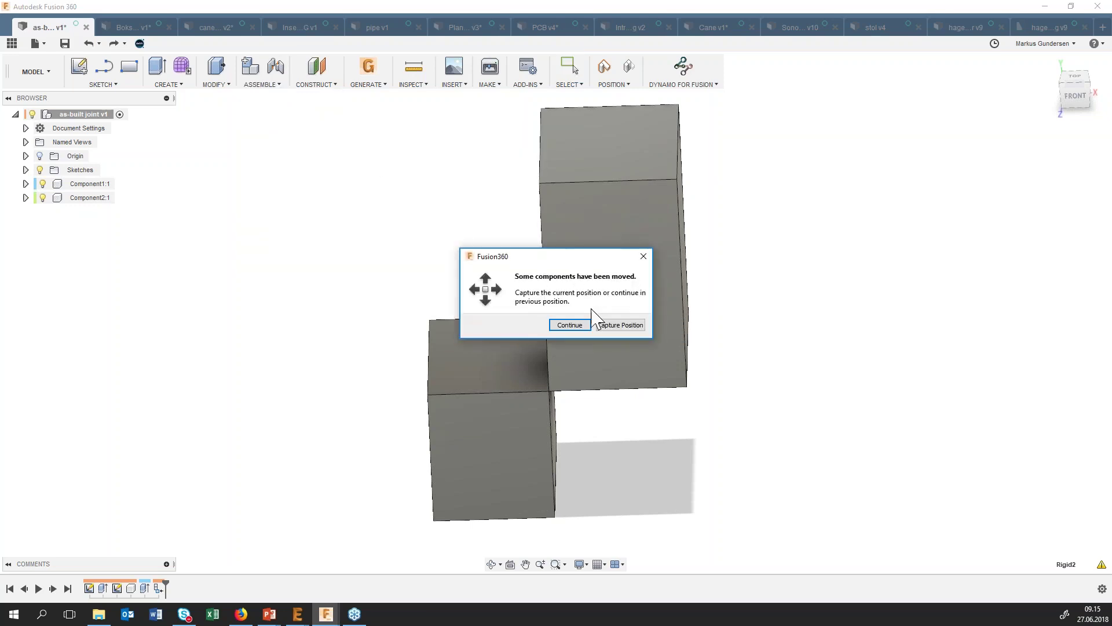
pyautogui.click(611, 326)
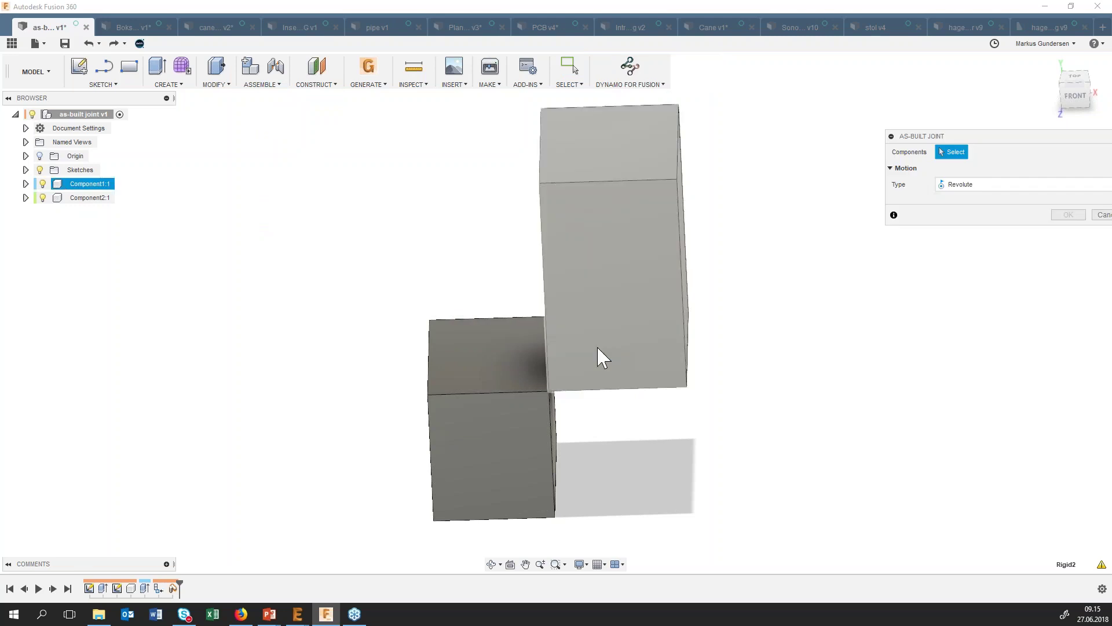
pyautogui.click(519, 426)
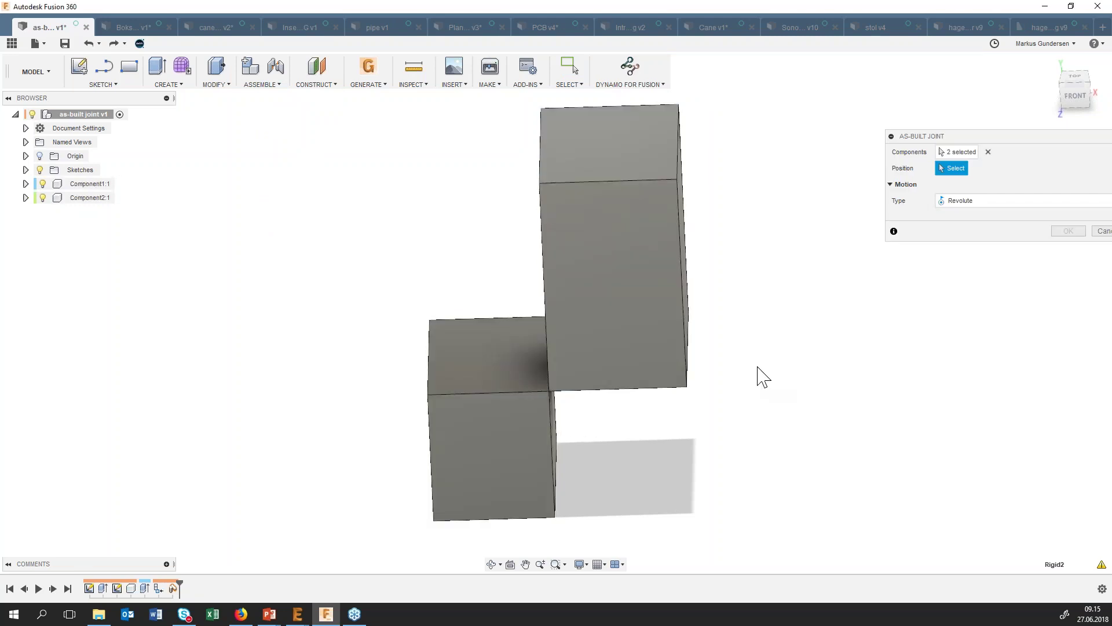
pyautogui.click(1008, 201)
pyautogui.click(946, 231)
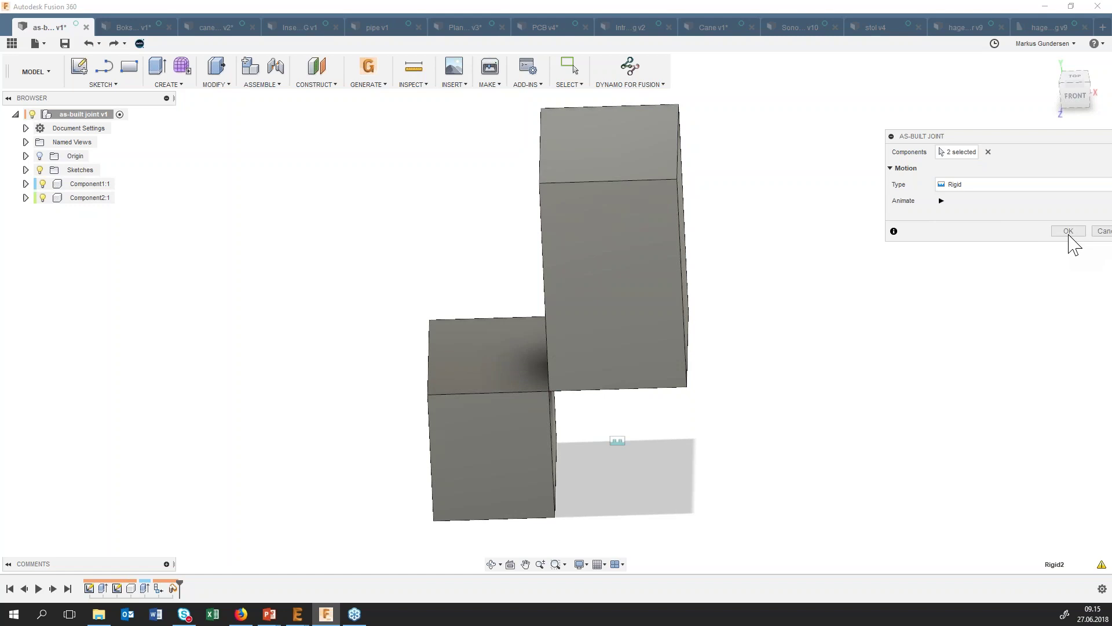
pyautogui.click(1066, 232)
pyautogui.moveTo(596, 349)
pyautogui.mouseDown()
pyautogui.moveTo(794, 310)
pyautogui.moveTo(678, 402)
pyautogui.moveTo(397, 418)
pyautogui.moveTo(687, 423)
pyautogui.moveTo(478, 424)
pyautogui.mouseUp()
pyautogui.moveTo(1076, 92)
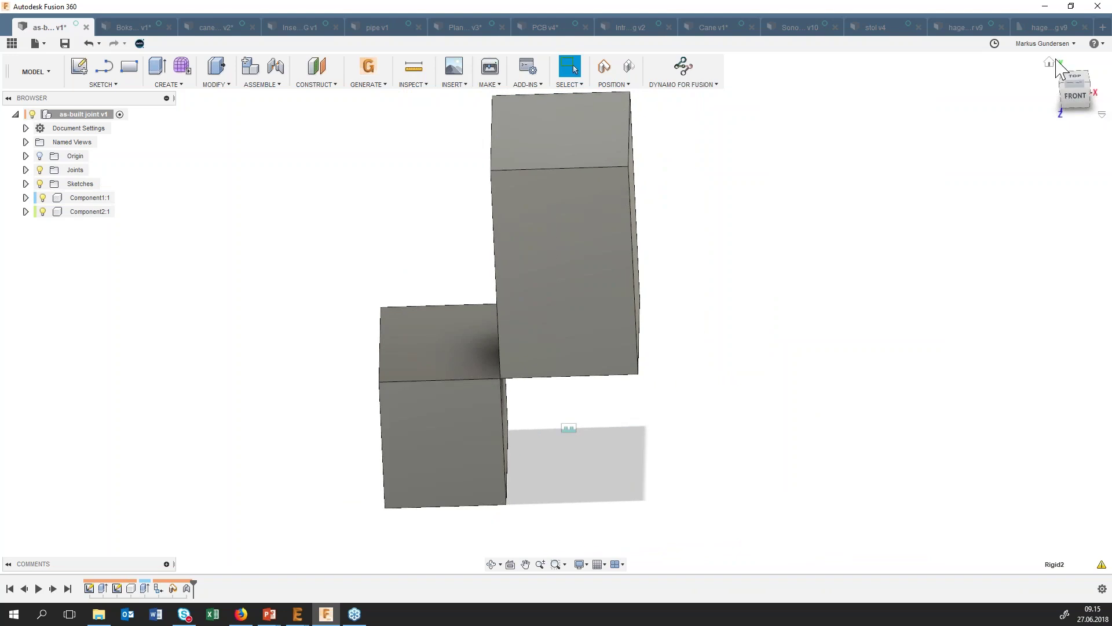
# Save a new version of the design and switch to the cane (canvas) design.
pyautogui.click(1049, 62)
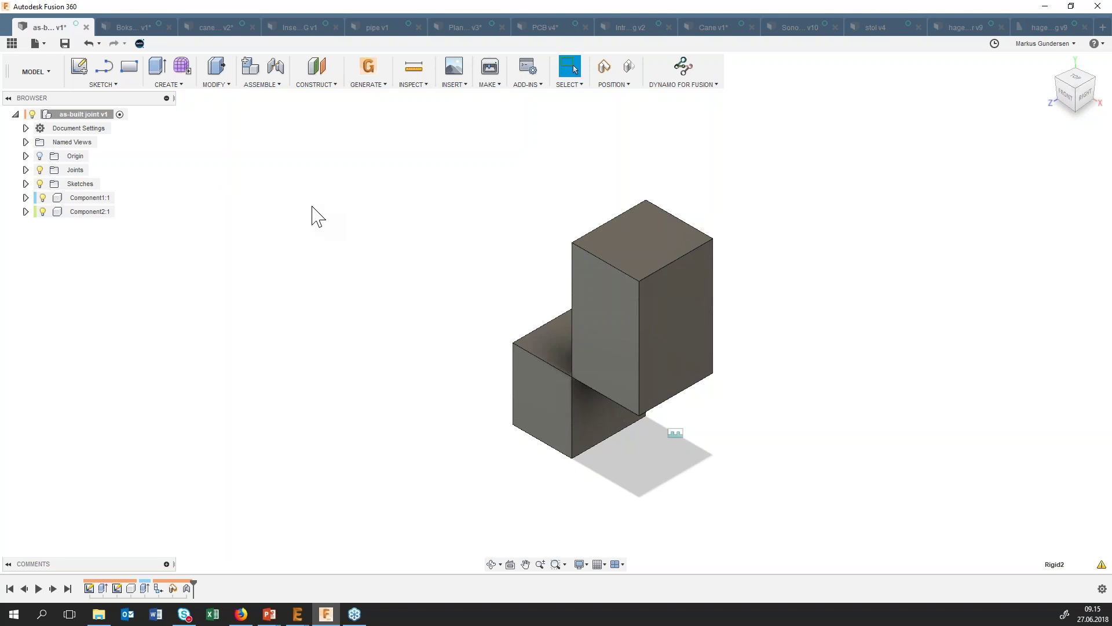
pyautogui.hotkey('ctrl', 's')
pyautogui.press('Return')
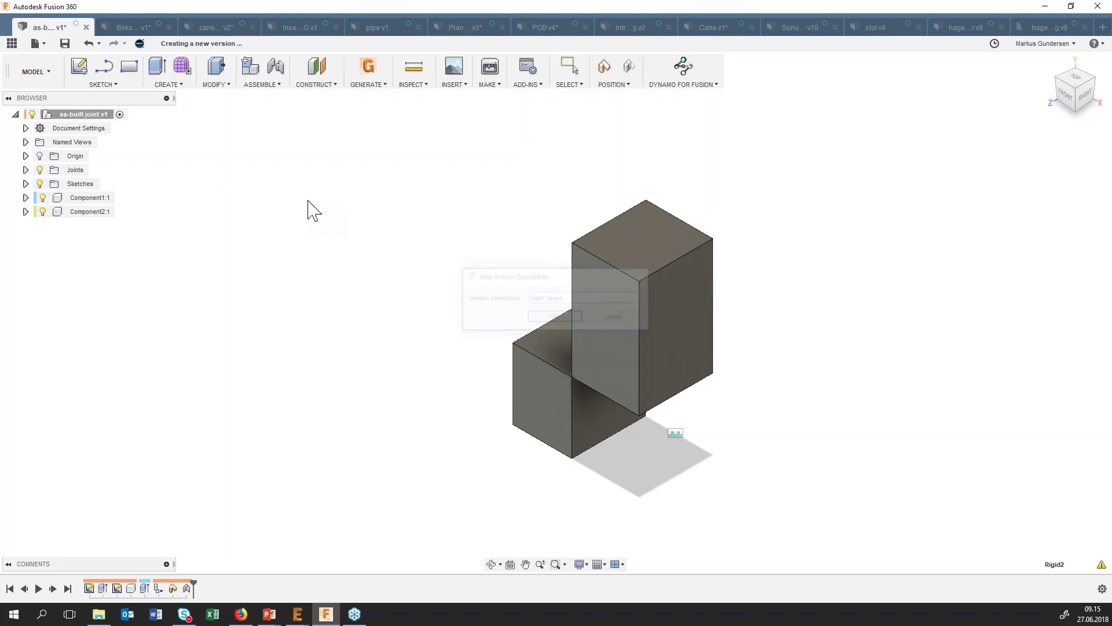
pyautogui.click(221, 29)
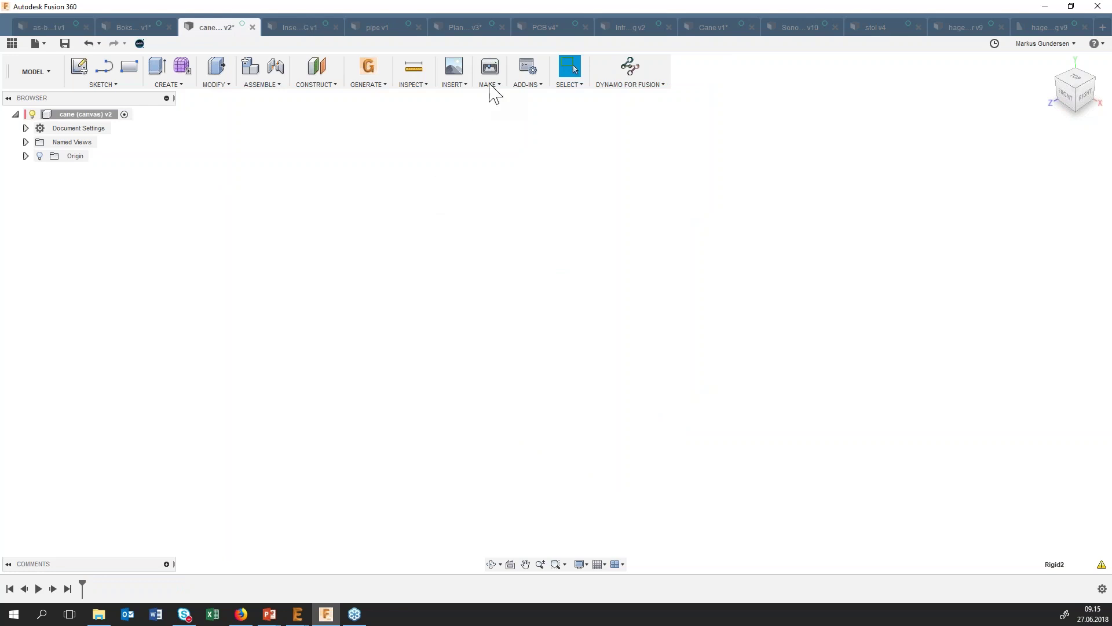
pyautogui.click(457, 85)
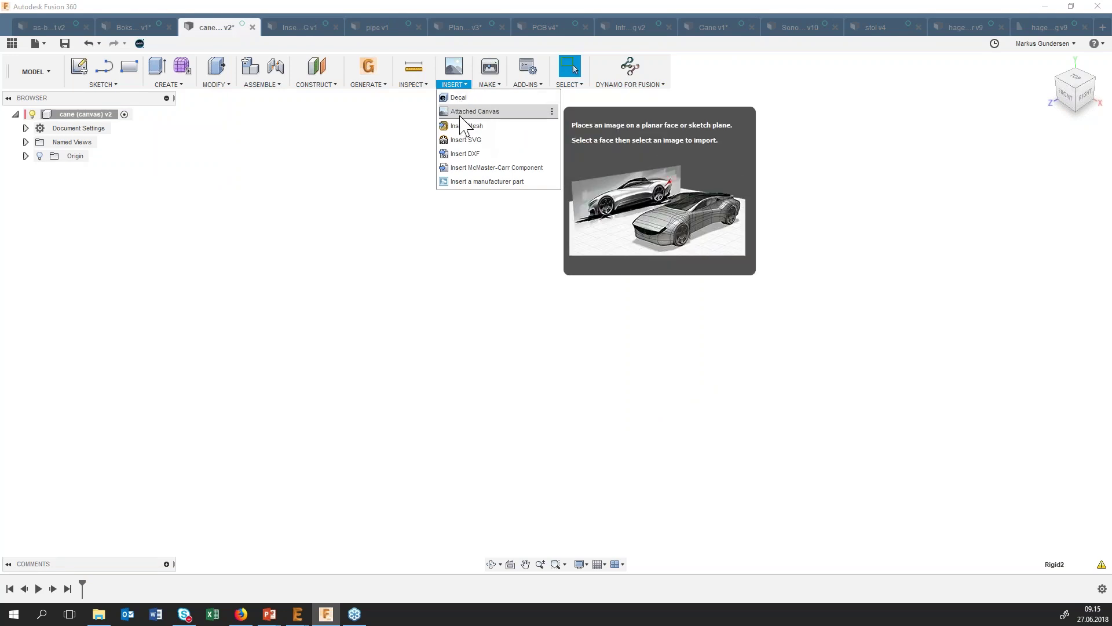
# Attach the cane image from the For Fusion folder to an origin plane, scaled 3.575.
pyautogui.click(461, 116)
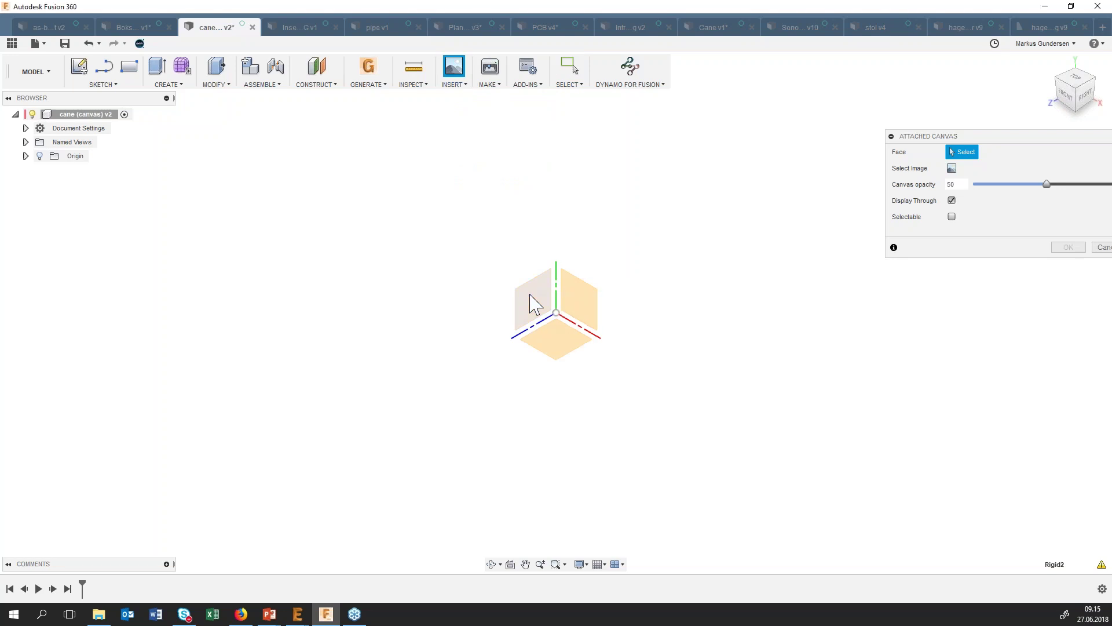
pyautogui.click(530, 303)
pyautogui.click(953, 169)
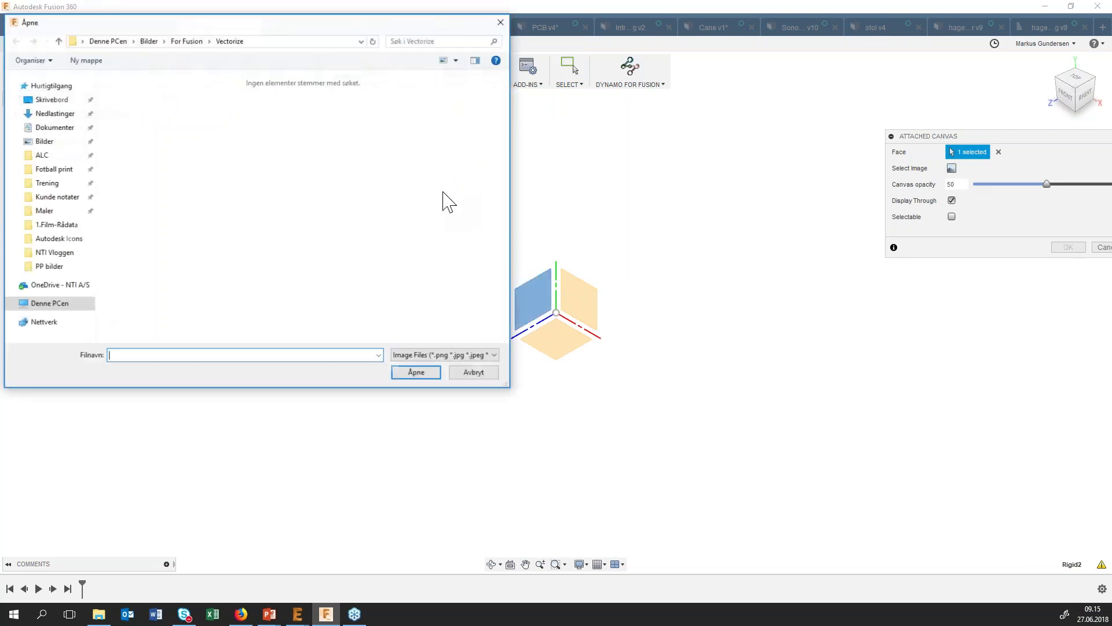
pyautogui.click(149, 41)
pyautogui.doubleClick(136, 105)
pyautogui.doubleClick(339, 104)
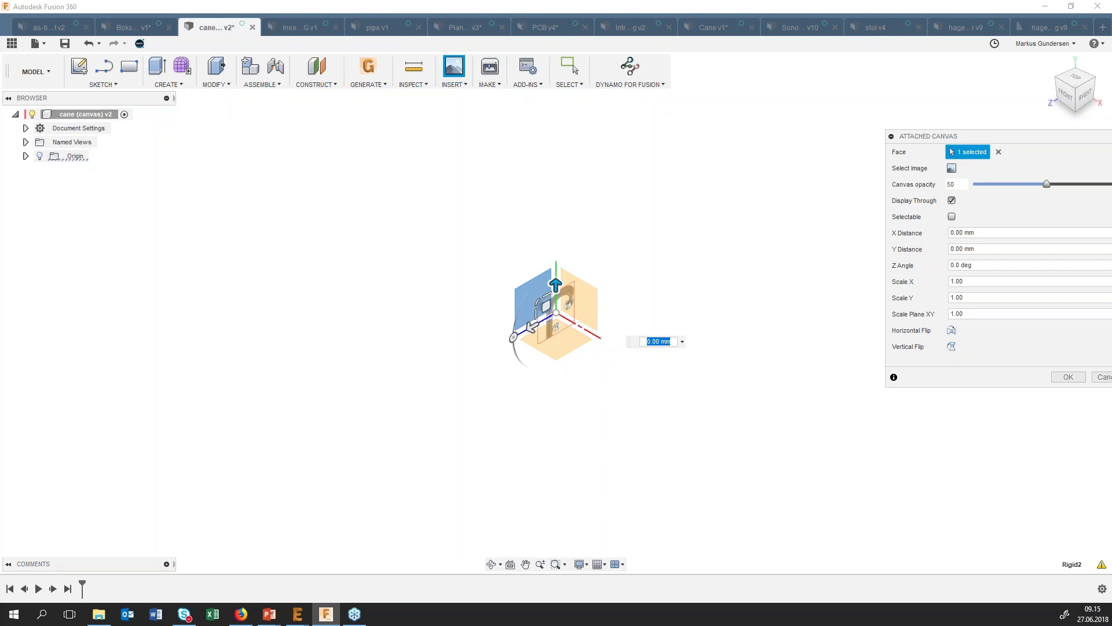
pyautogui.moveTo(513, 293); pyautogui.dragTo(437, 270)
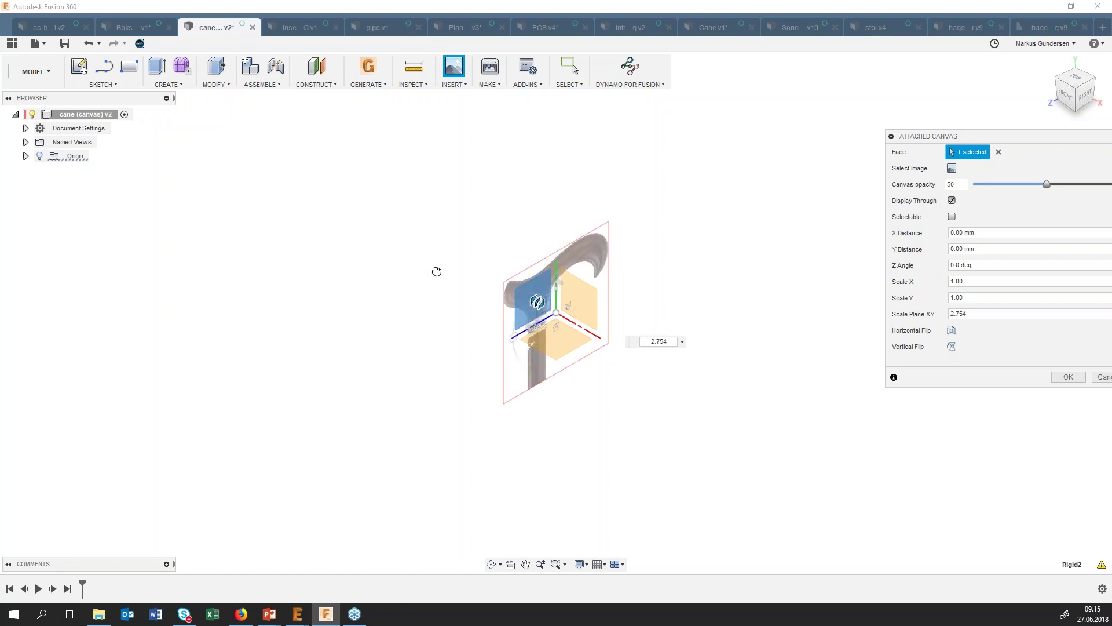
pyautogui.click(1068, 377)
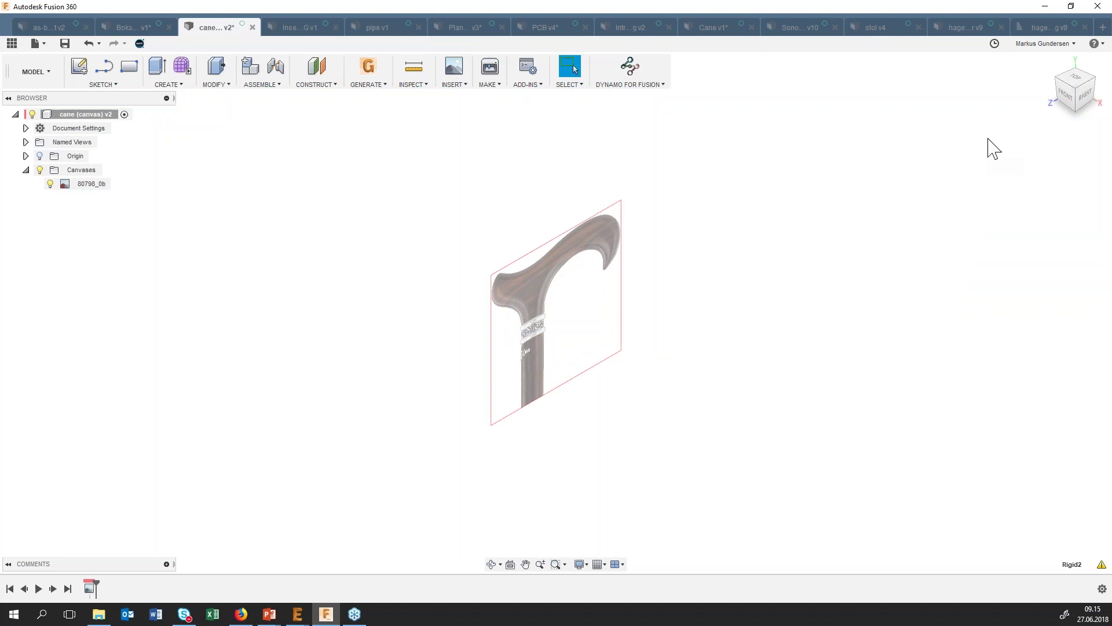
# In the right-side view, calibrate the cane canvas top corners as 120 mm apart.
pyautogui.click(1085, 94)
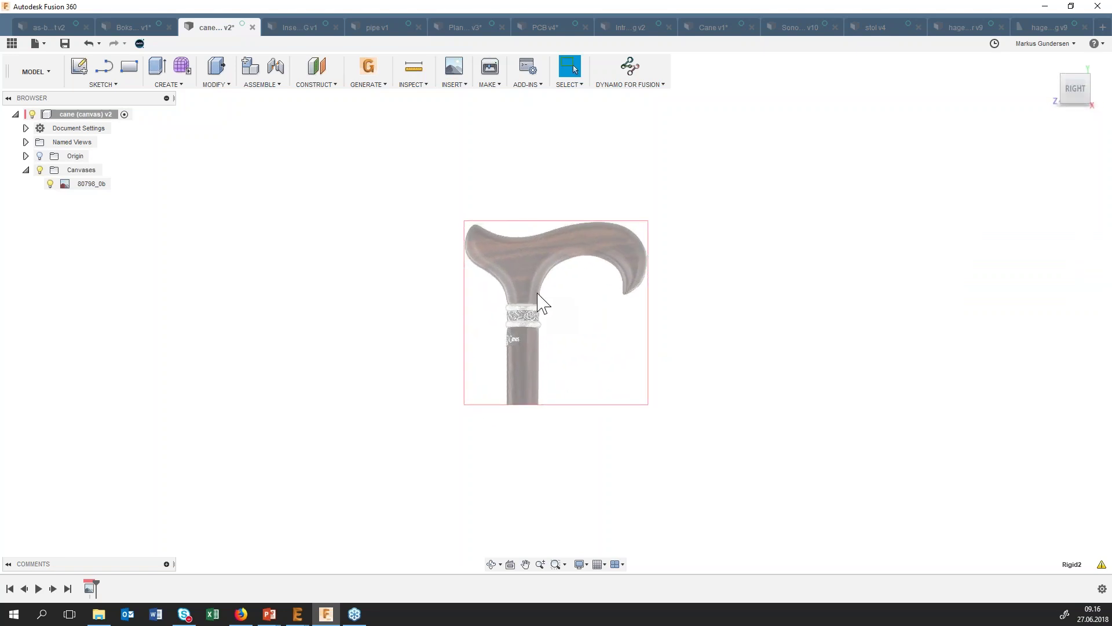
pyautogui.scroll(2, 510, 245)
pyautogui.scroll(2, 508, 245)
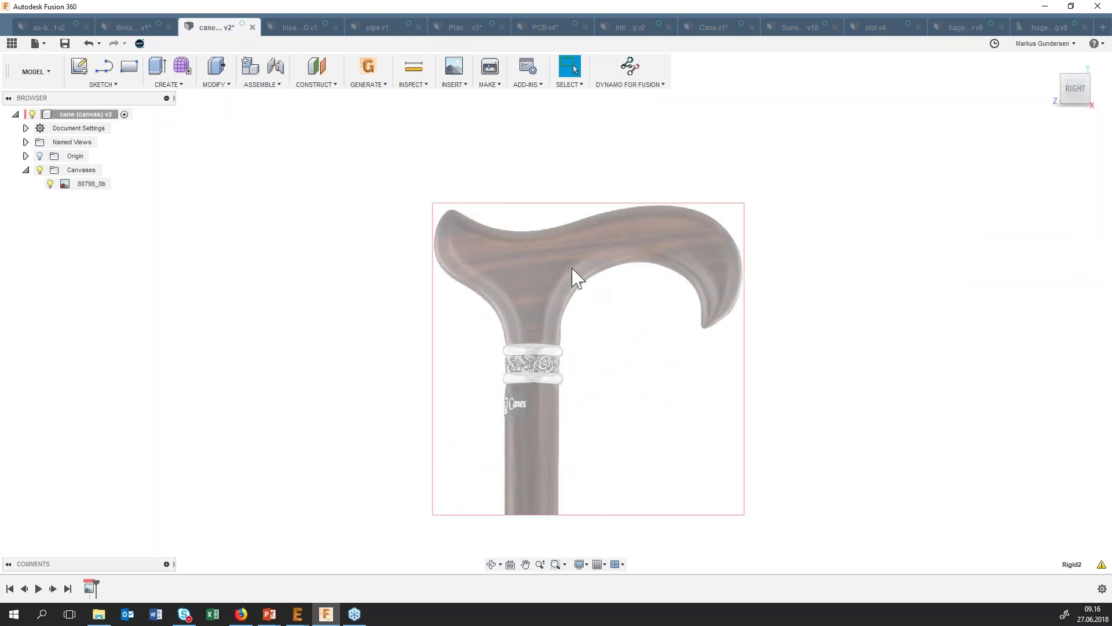
pyautogui.rightClick(86, 185)
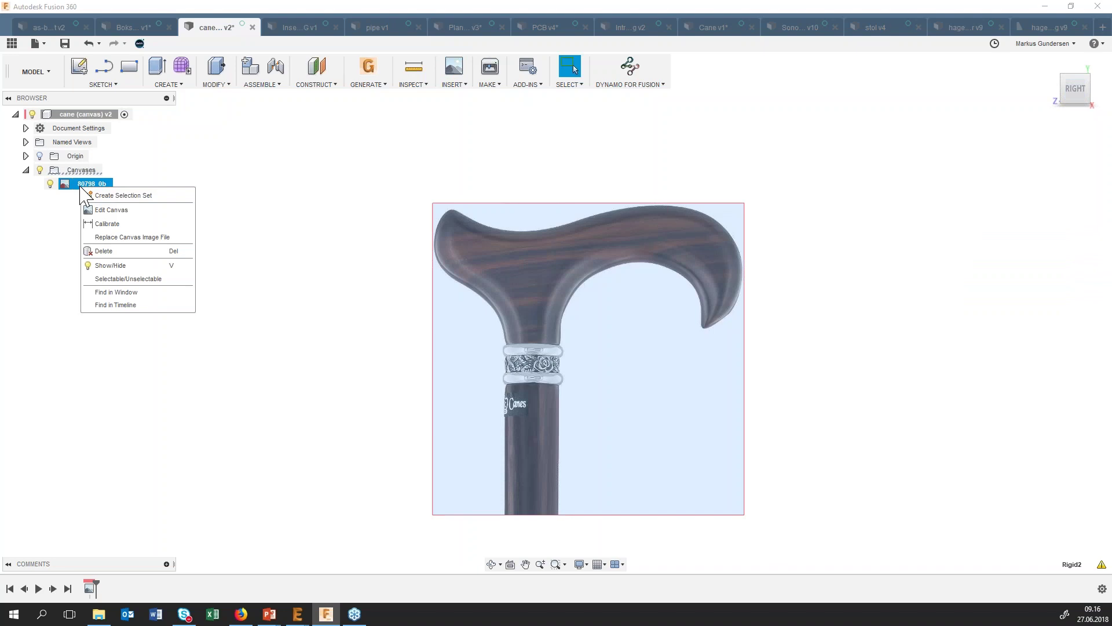
pyautogui.click(107, 223)
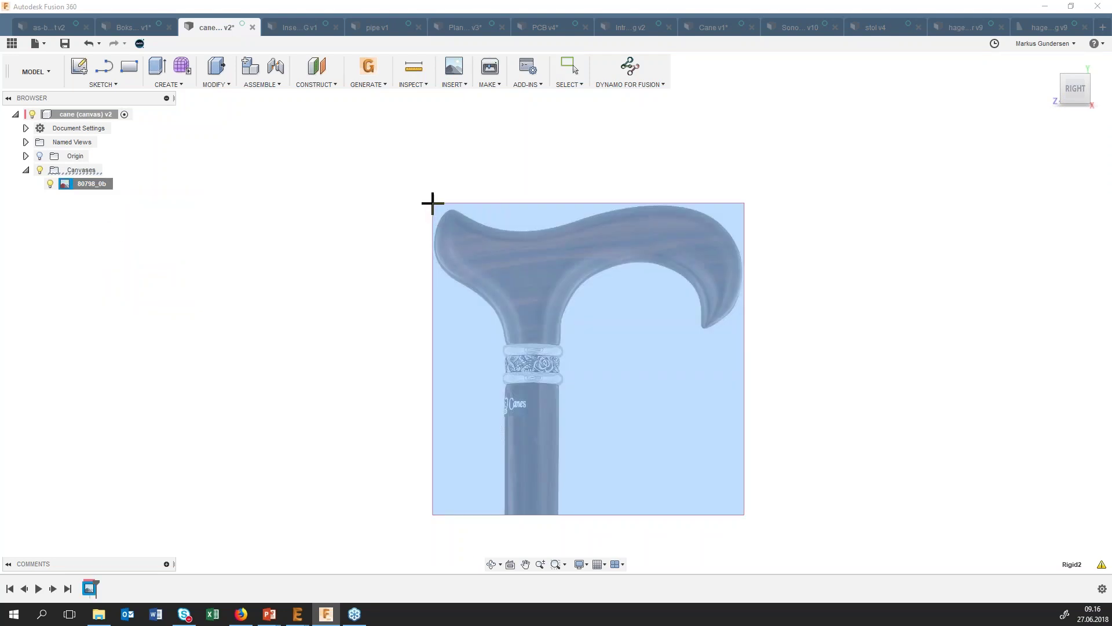
pyautogui.click(432, 203)
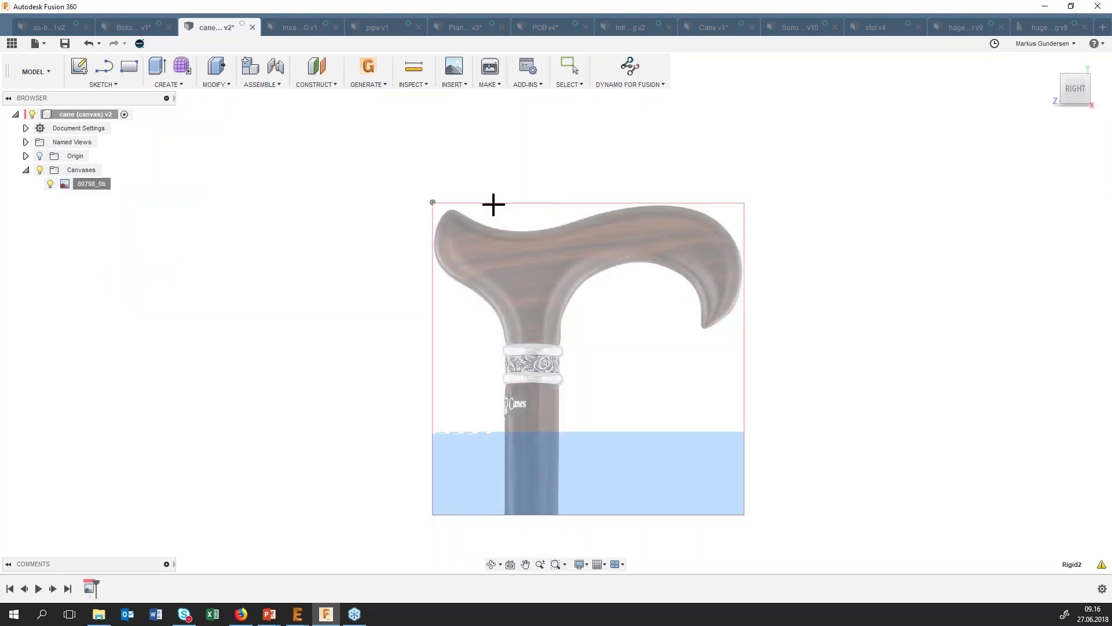
pyautogui.click(744, 204)
pyautogui.write('120')
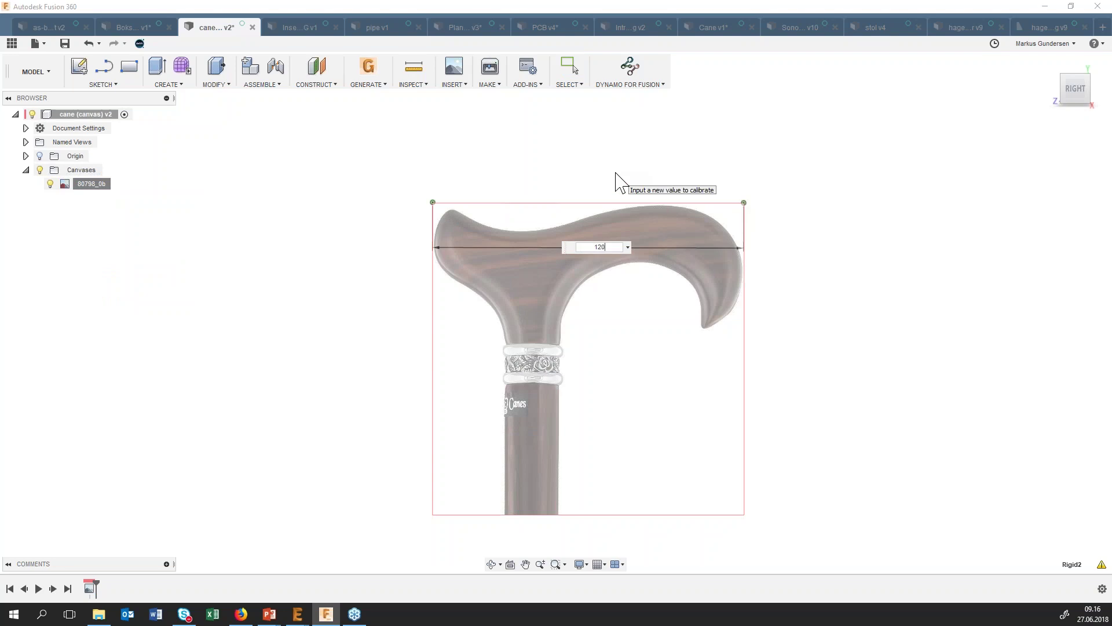
pyautogui.press('Return')
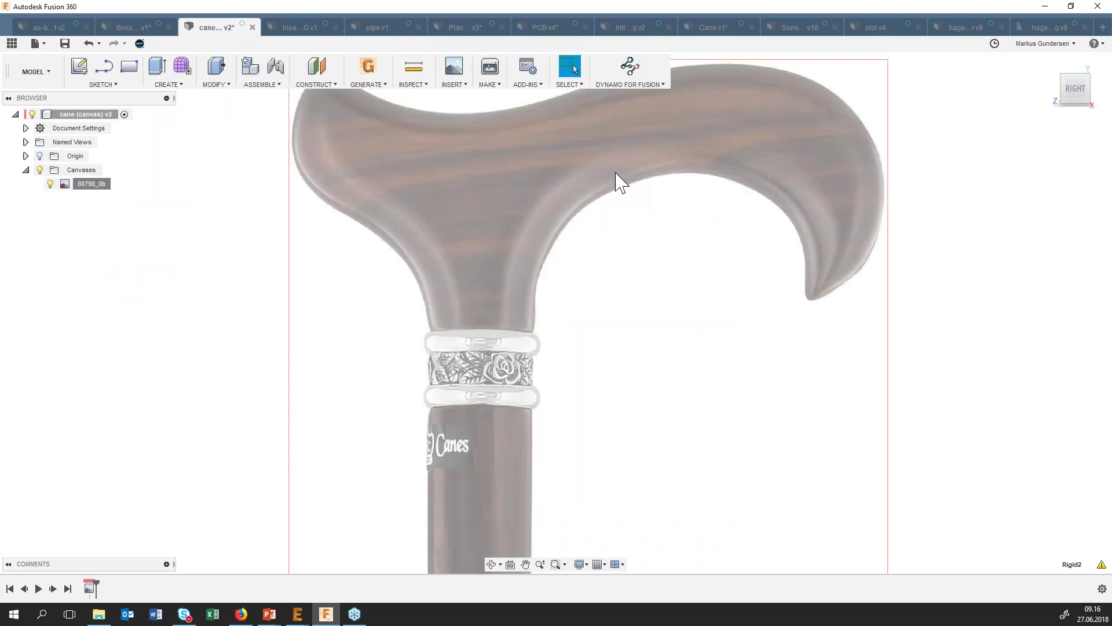
pyautogui.scroll(-2, 641, 288)
pyautogui.scroll(-2, 641, 288)
pyautogui.click(492, 564)
# Return to the flat right-side view of the canvas and start a new Sculpt form.
pyautogui.moveTo(547, 398)
pyautogui.mouseDown()
pyautogui.moveTo(551, 417)
pyautogui.moveTo(529, 367)
pyautogui.mouseUp()
pyautogui.press('Escape')
pyautogui.click(1076, 94)
pyautogui.click(177, 66)
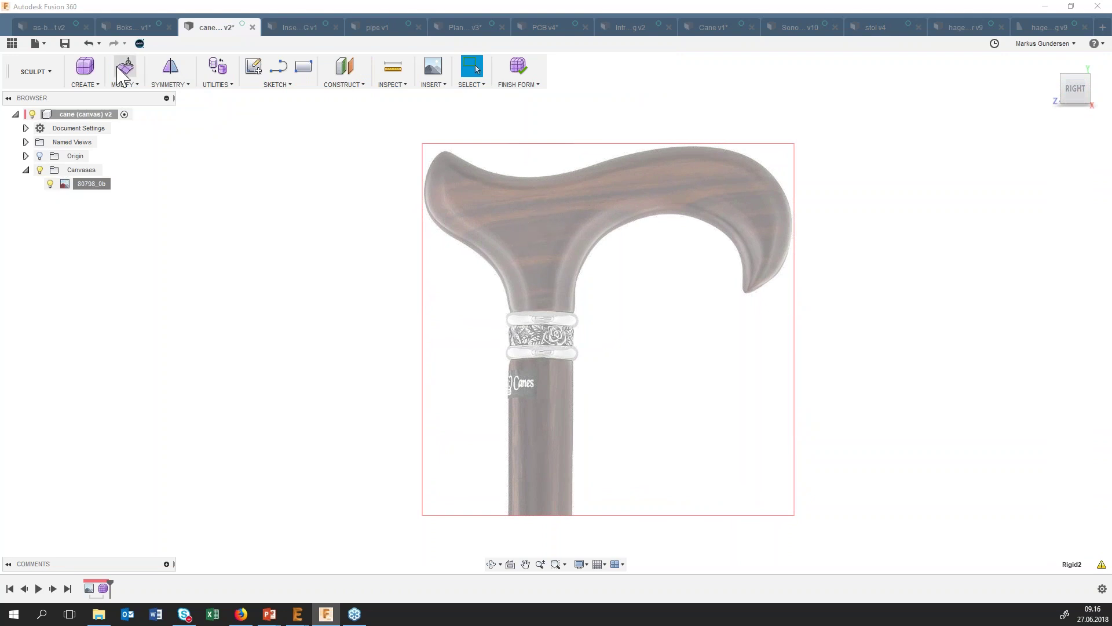
# Preview a roughly 135 mm sculpt box over the cane handle, then cancel it.
pyautogui.click(85, 66)
pyautogui.click(574, 190)
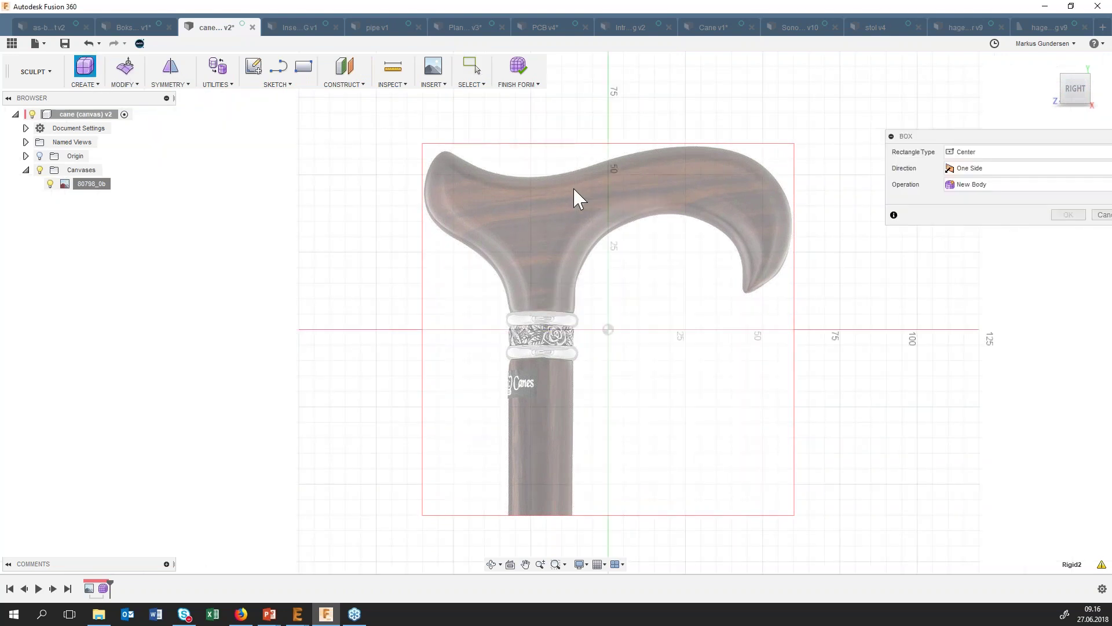
pyautogui.click(515, 204)
pyautogui.click(717, 231)
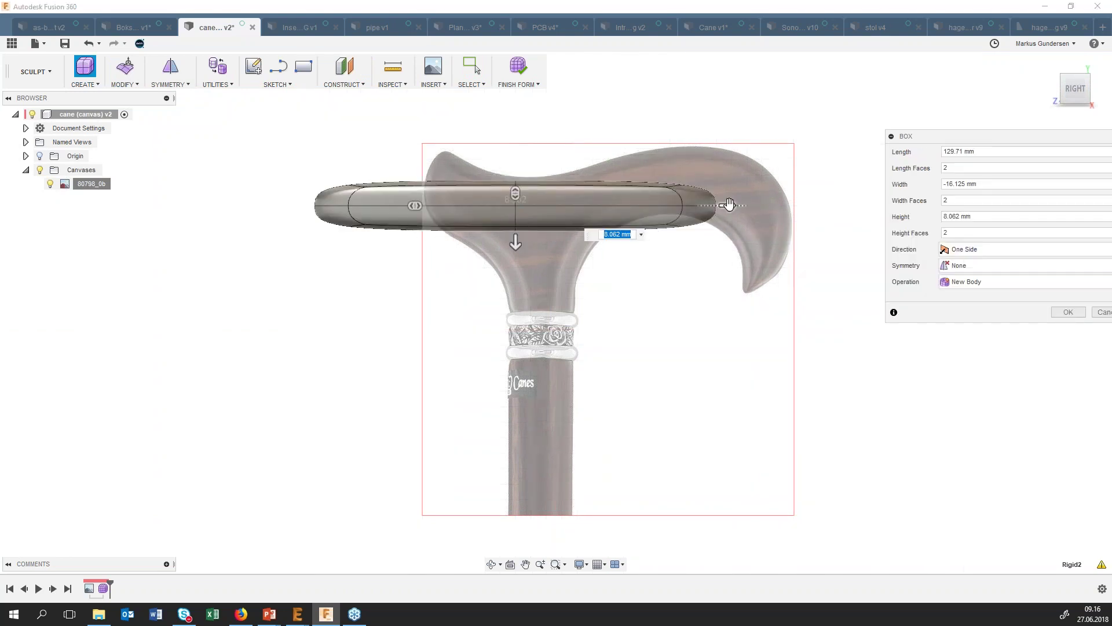
pyautogui.moveTo(729, 204); pyautogui.dragTo(736, 205)
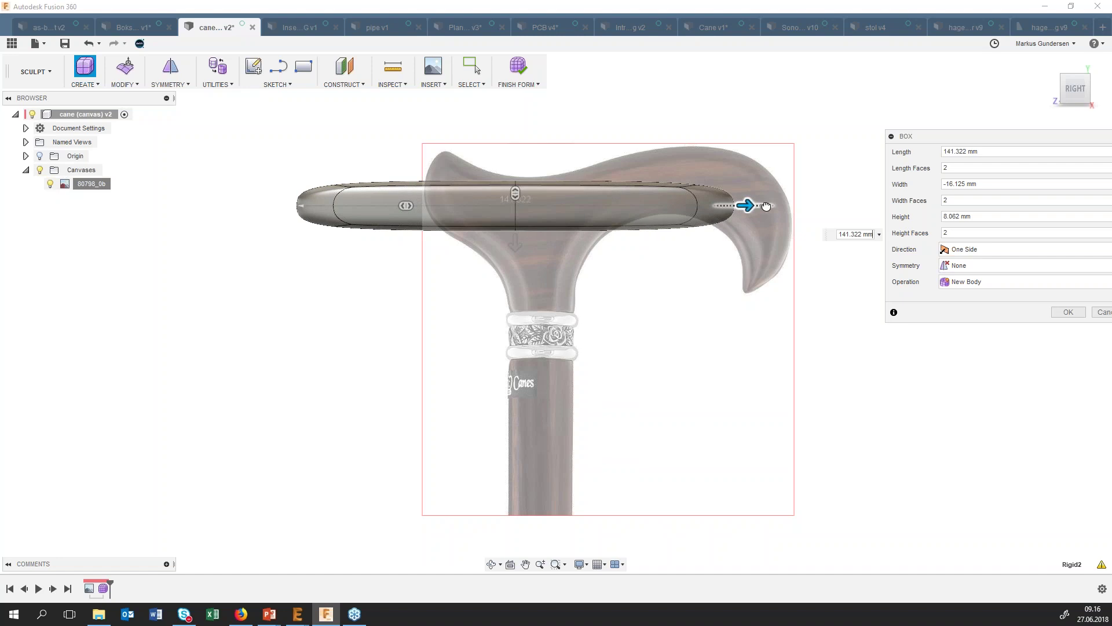
pyautogui.click(1103, 312)
pyautogui.click(492, 564)
pyautogui.moveTo(562, 400); pyautogui.dragTo(574, 396)
pyautogui.press('Escape')
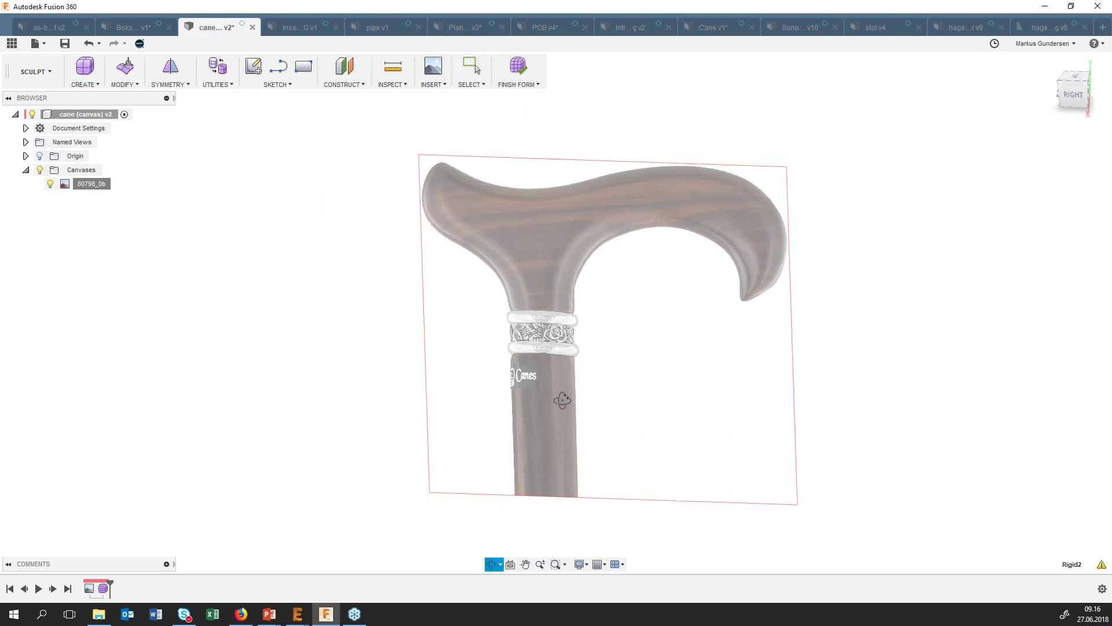
# Try box forms of 265.011 mm and half that length, cancelling each attempt.
pyautogui.click(95, 67)
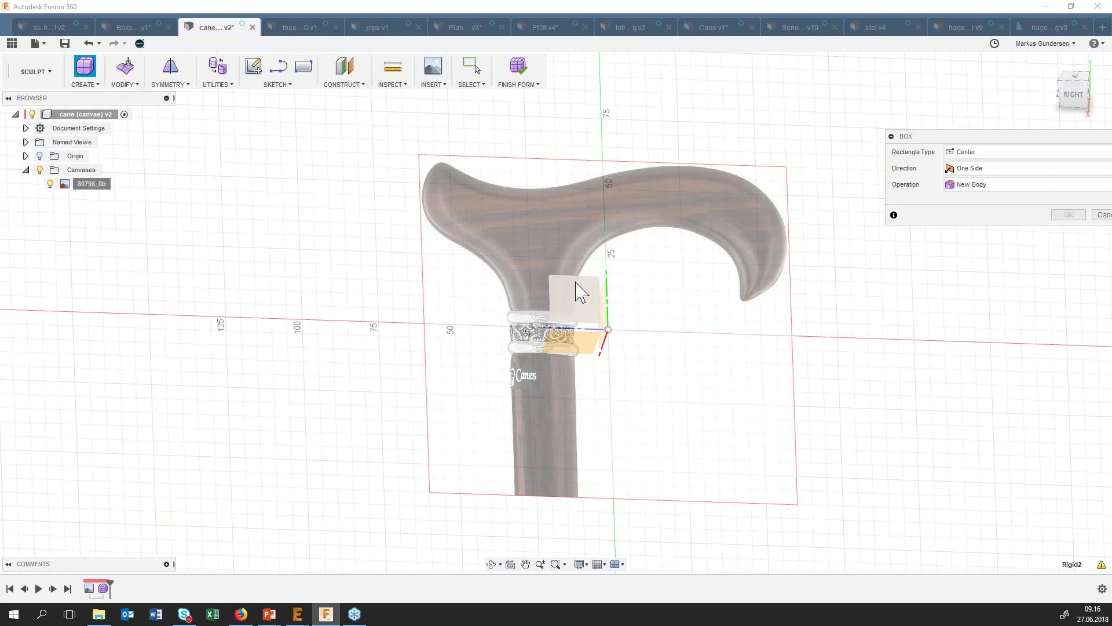
pyautogui.click(605, 218)
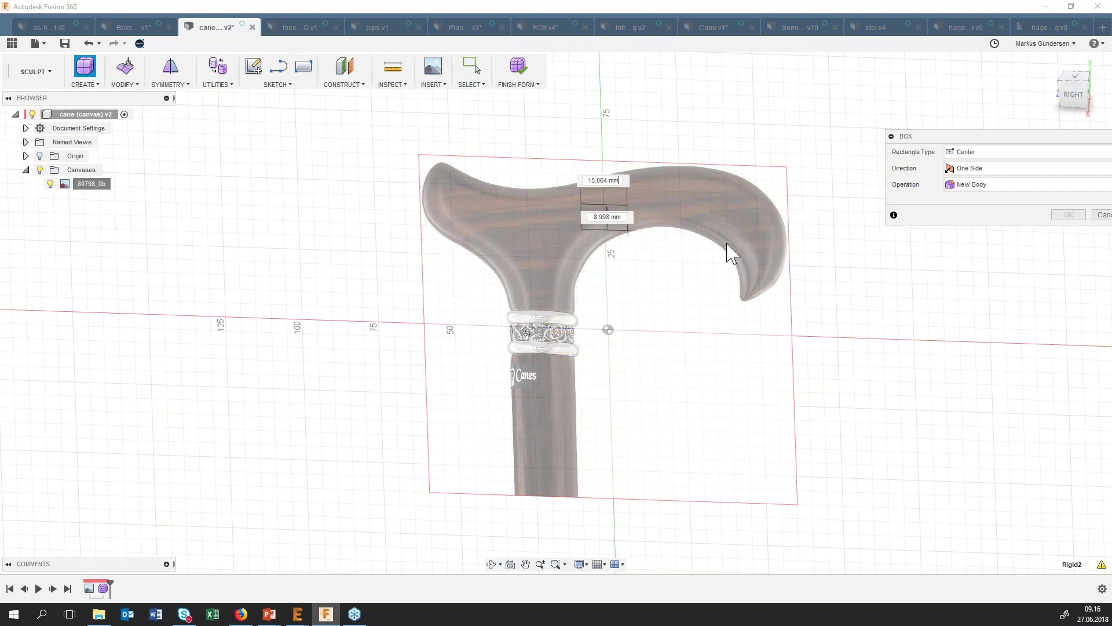
pyautogui.click(762, 241)
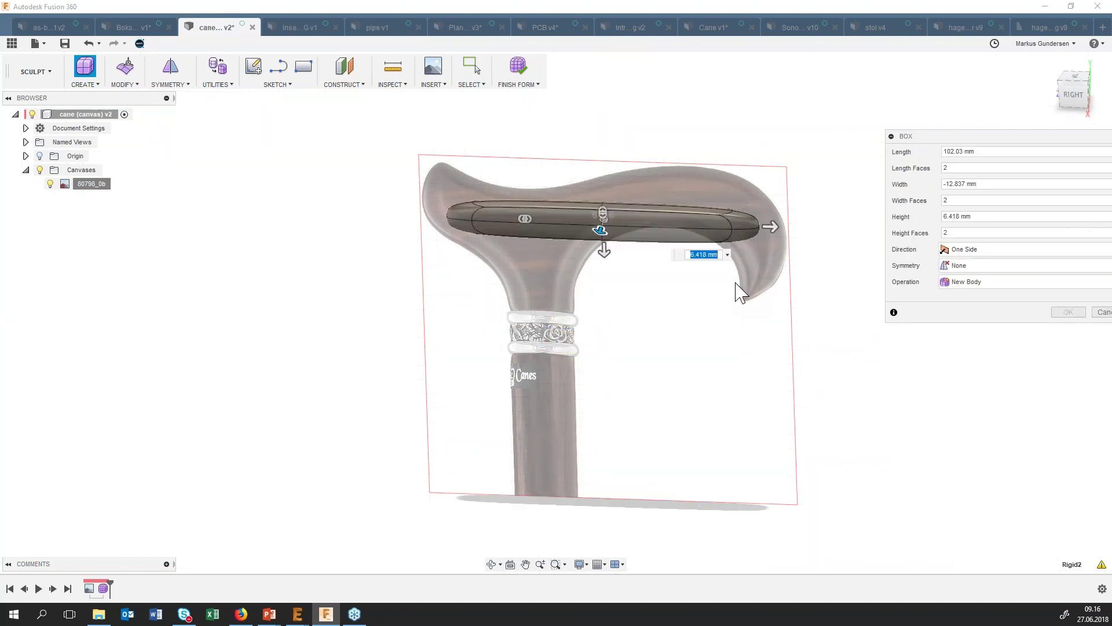
pyautogui.click(974, 152)
pyautogui.click(973, 218)
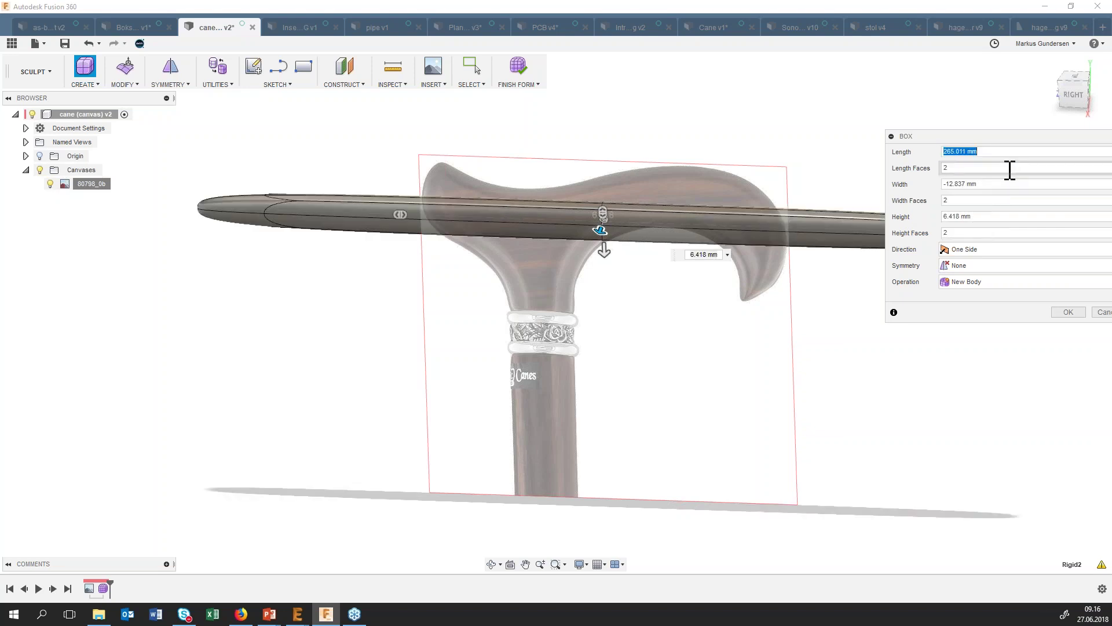
pyautogui.click(968, 170)
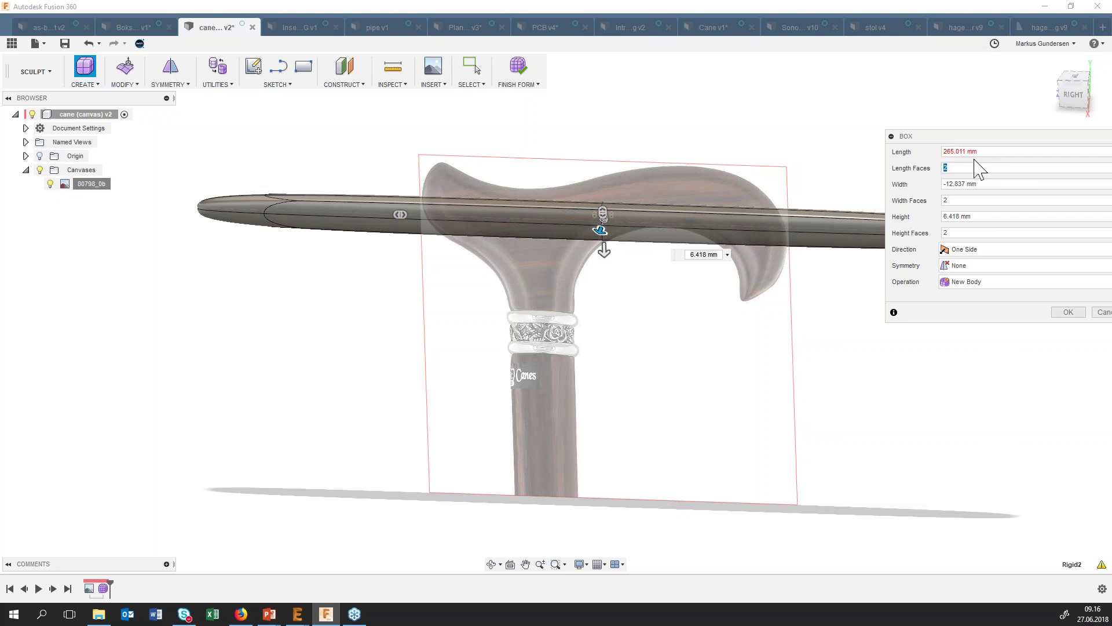
pyautogui.click(1101, 312)
pyautogui.click(83, 69)
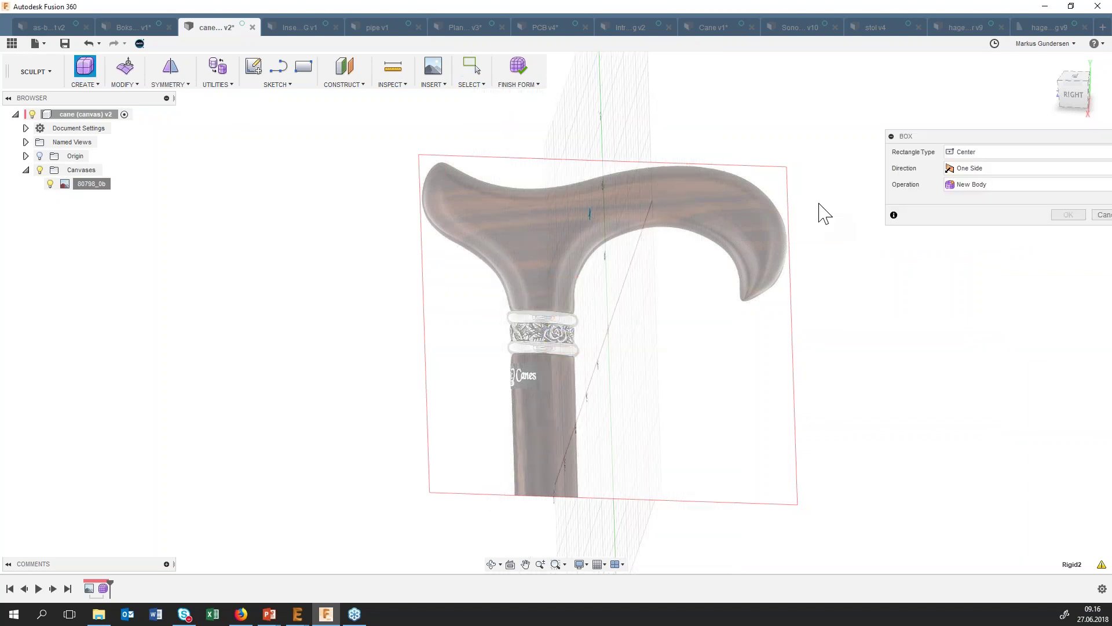
pyautogui.click(1101, 215)
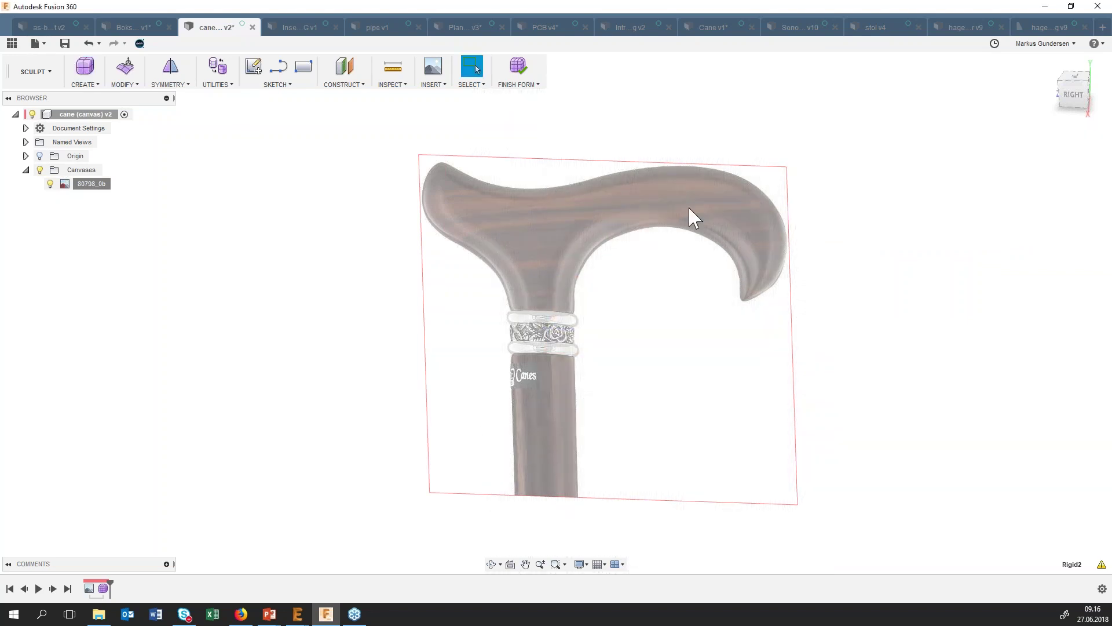
# Create a sculpt box about 106 mm long along the handle with 4 × 4 faces.
pyautogui.click(93, 67)
pyautogui.click(606, 219)
pyautogui.click(773, 249)
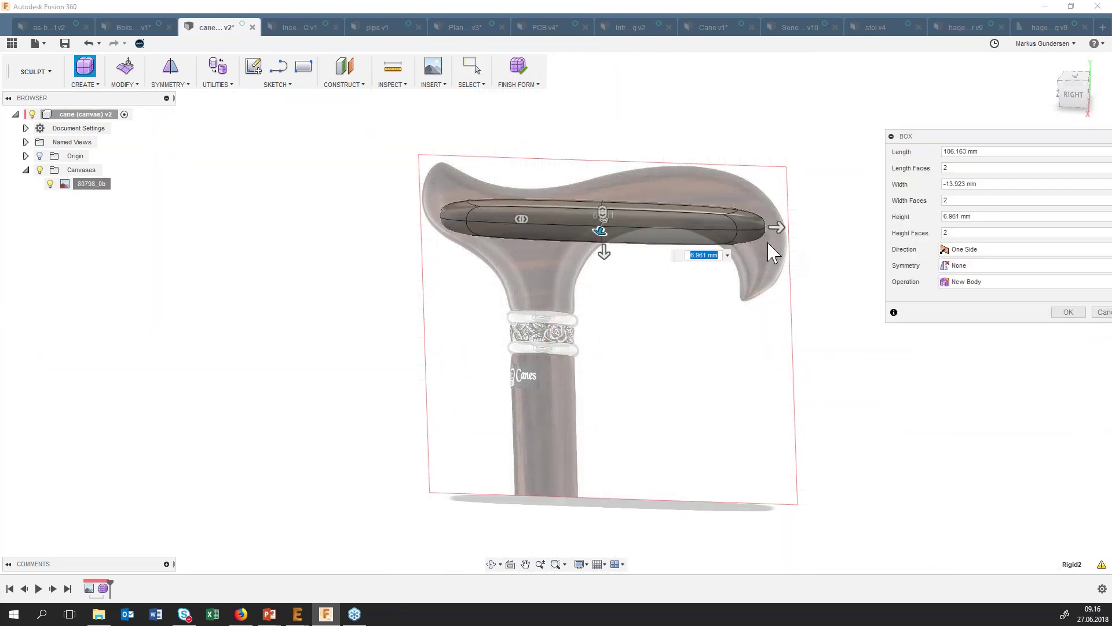
pyautogui.press('Tab')
pyautogui.write('4')
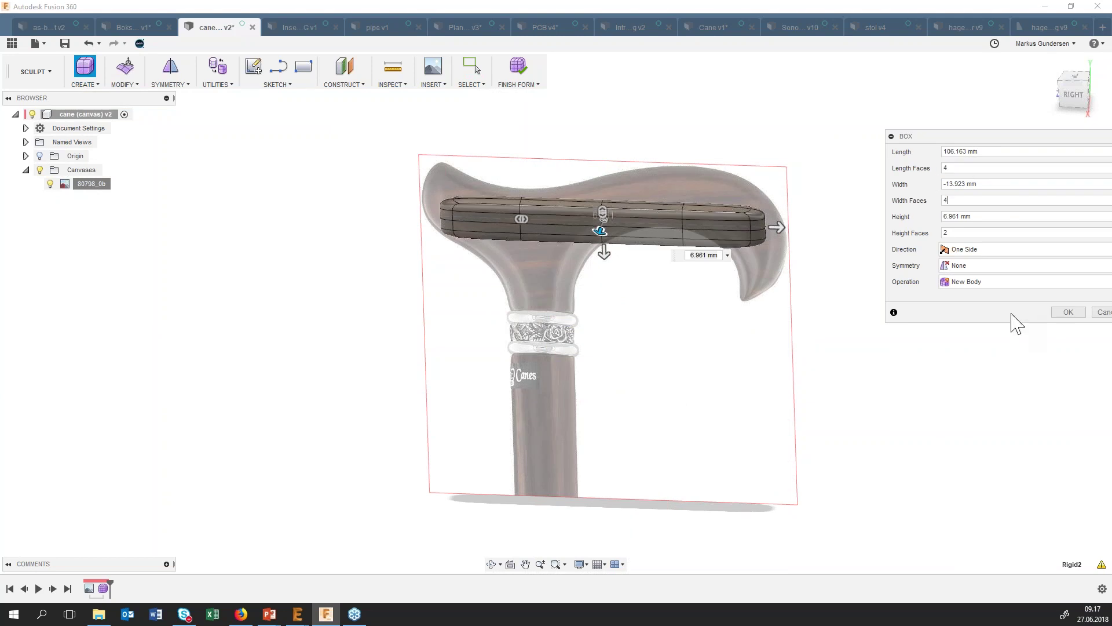
pyautogui.click(1068, 312)
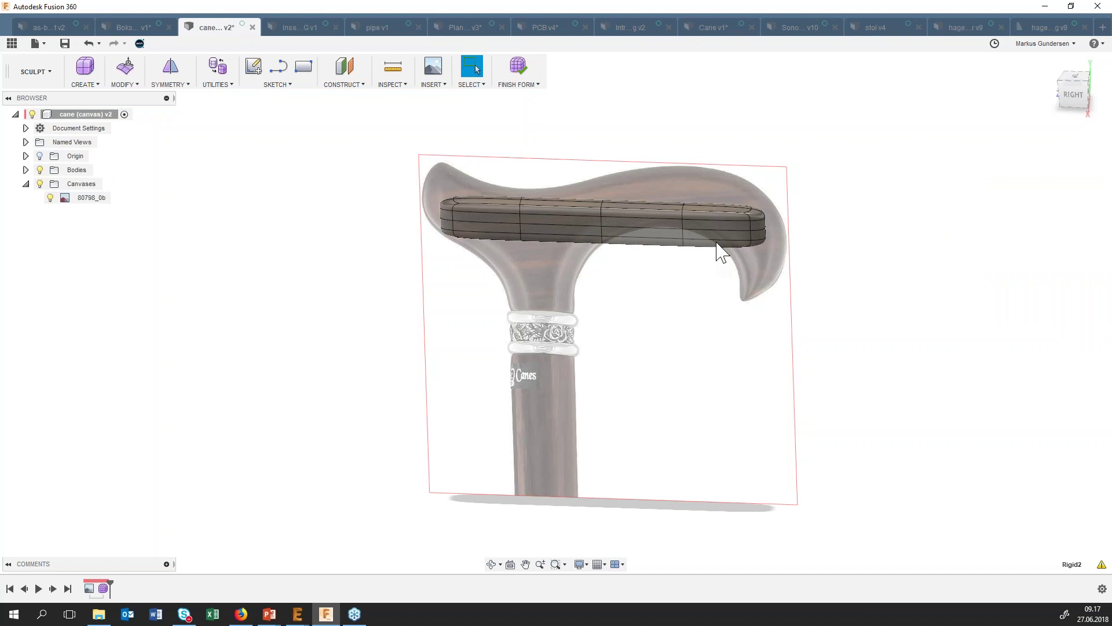
# From the right view, set edge selection priority and window-select the box form's left-end edges.
pyautogui.click(1069, 92)
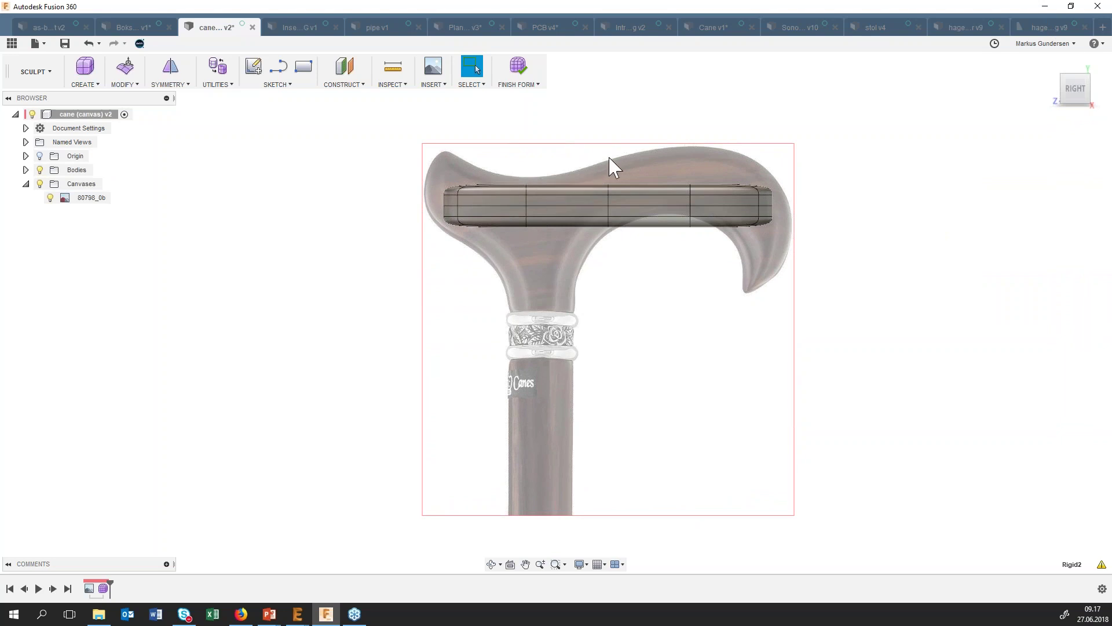
pyautogui.click(474, 83)
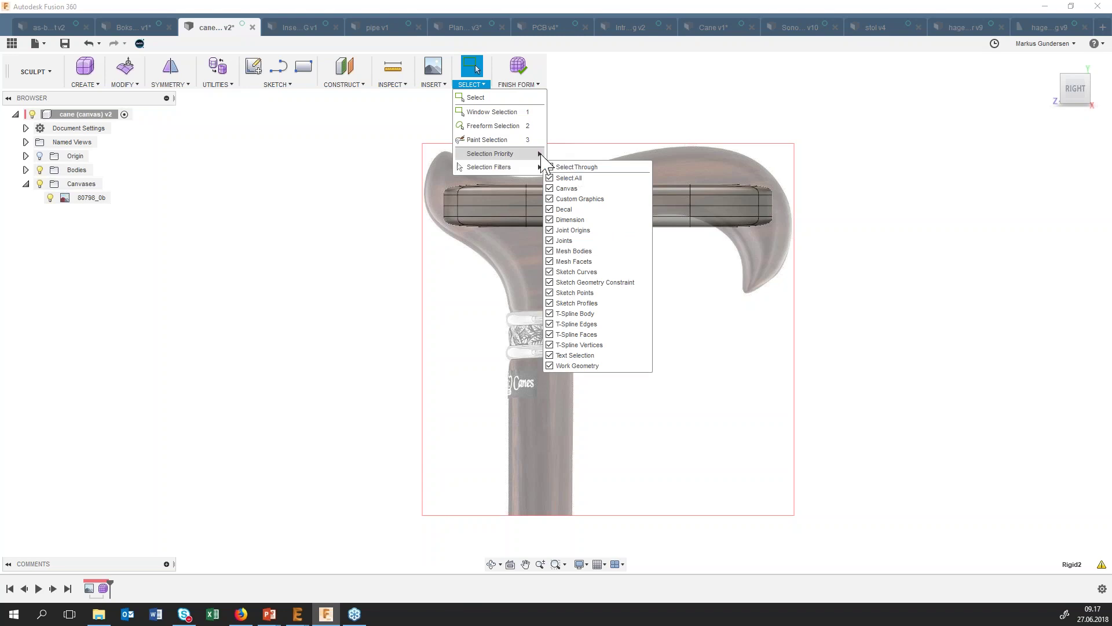
pyautogui.moveTo(490, 153)
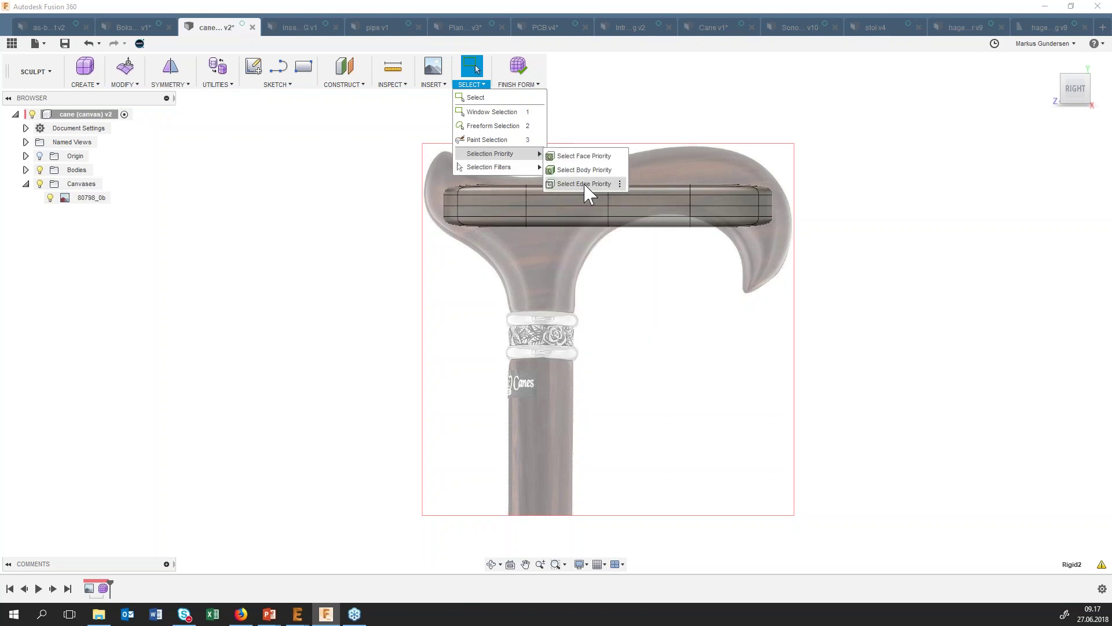
pyautogui.click(587, 184)
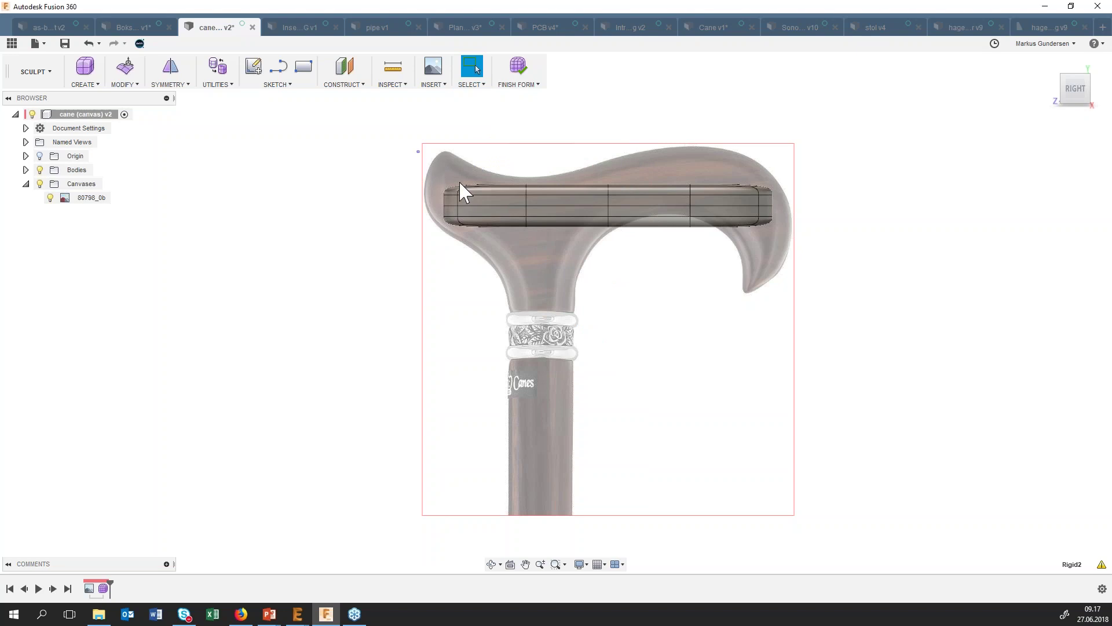
pyautogui.moveTo(415, 150); pyautogui.dragTo(472, 236)
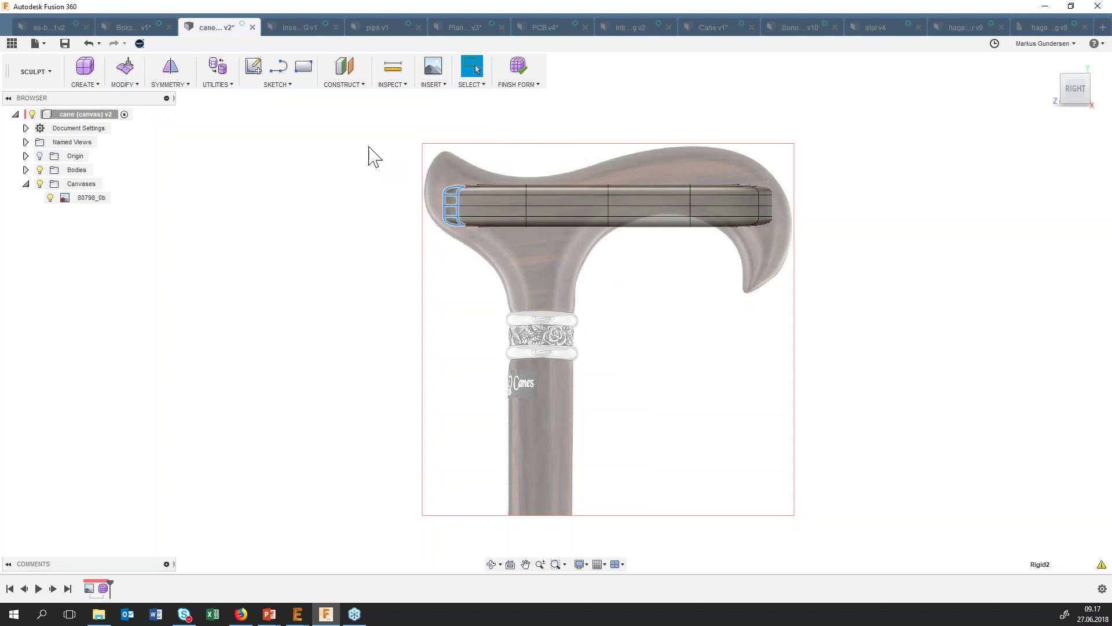
pyautogui.click(343, 164)
pyautogui.moveTo(415, 150); pyautogui.dragTo(509, 205)
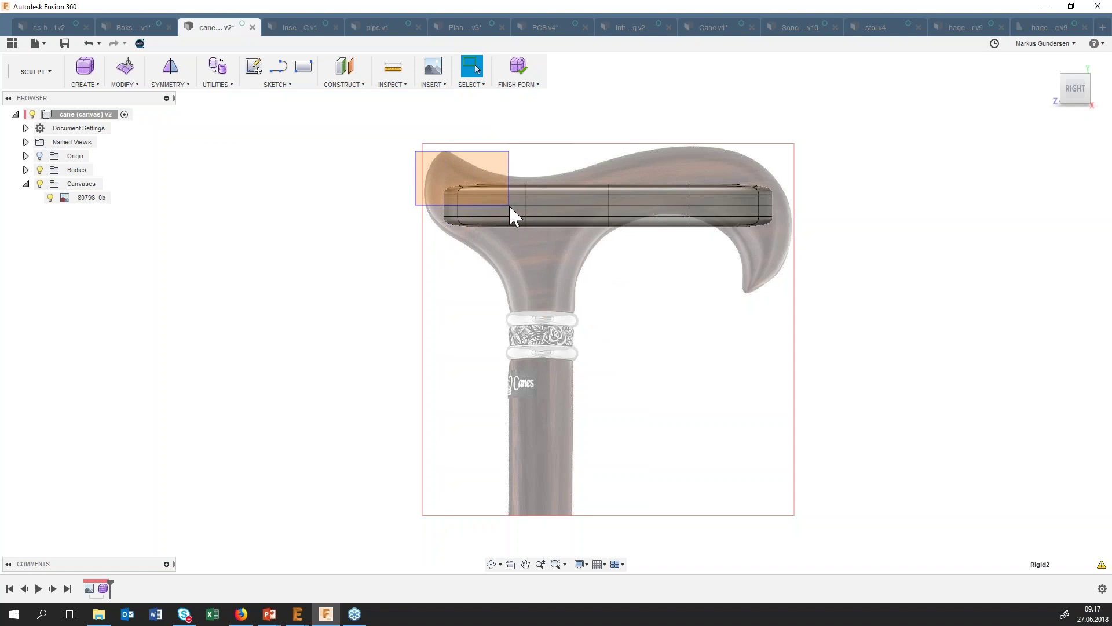
pyautogui.click(125, 67)
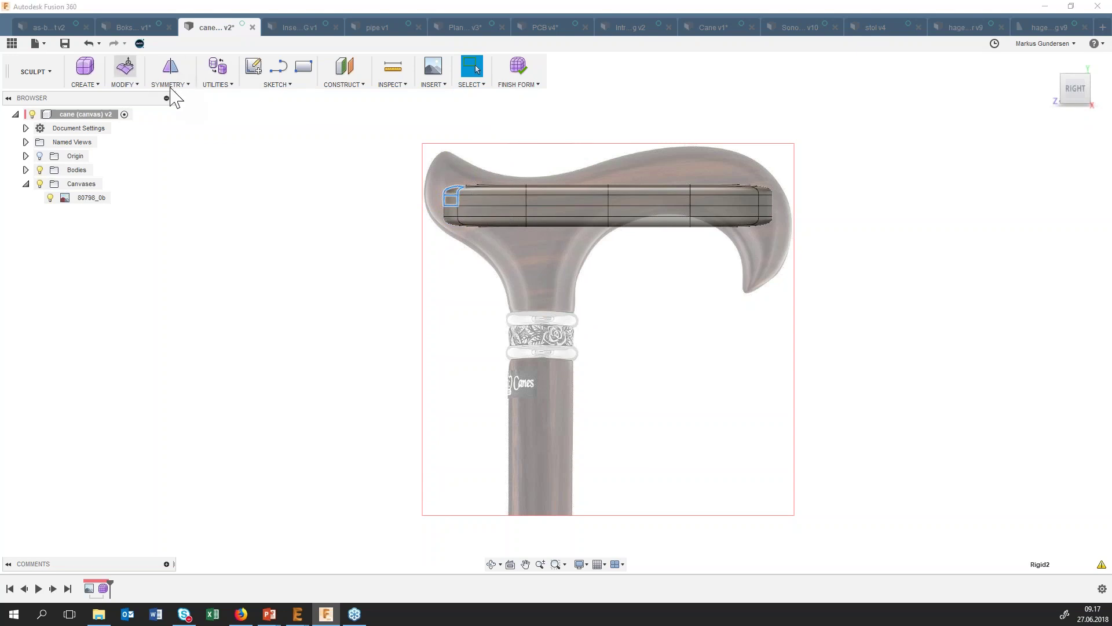
# Move the left-end edges up and left, then raise the handle's top section slightly.
pyautogui.moveTo(439, 180); pyautogui.dragTo(422, 168)
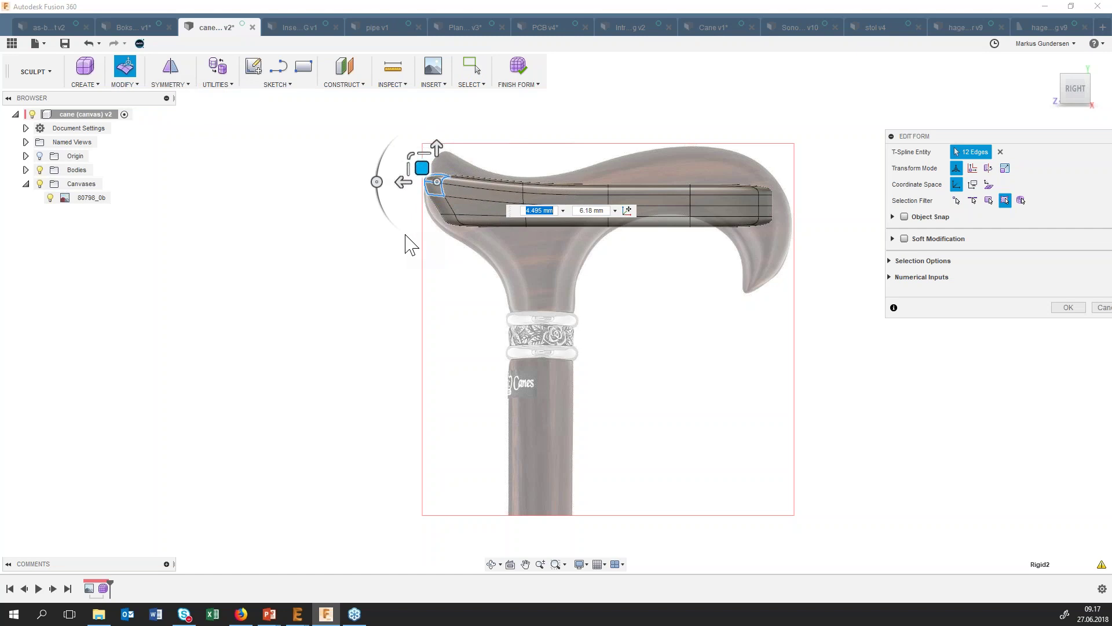
pyautogui.moveTo(497, 256); pyautogui.dragTo(415, 211)
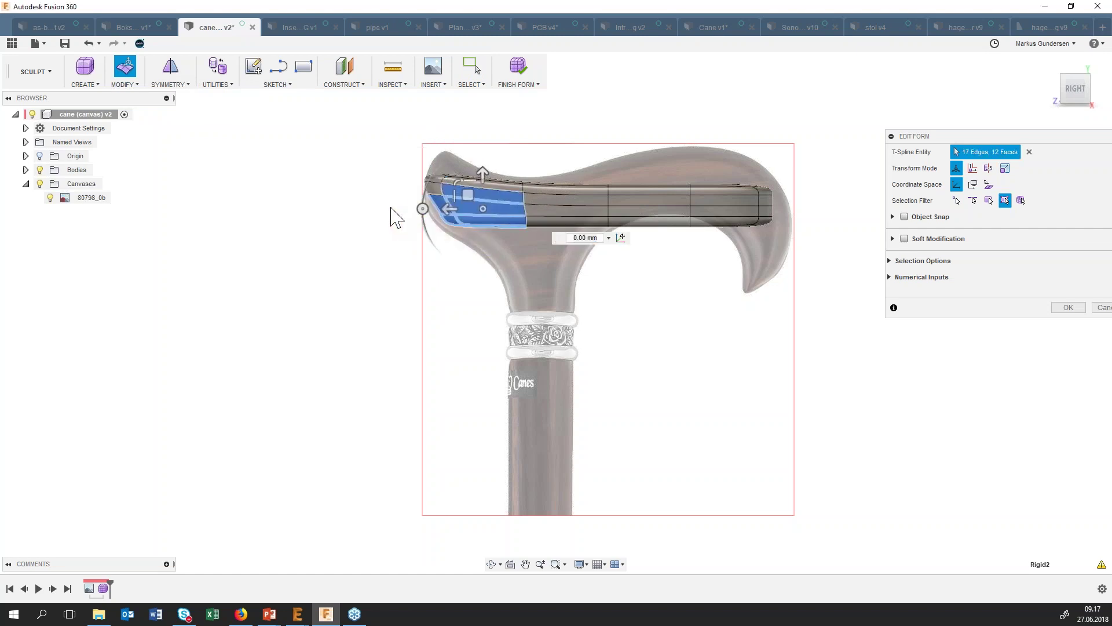
pyautogui.moveTo(498, 262)
pyautogui.mouseDown()
pyautogui.moveTo(404, 198)
pyautogui.moveTo(433, 209)
pyautogui.moveTo(427, 216)
pyautogui.mouseUp()
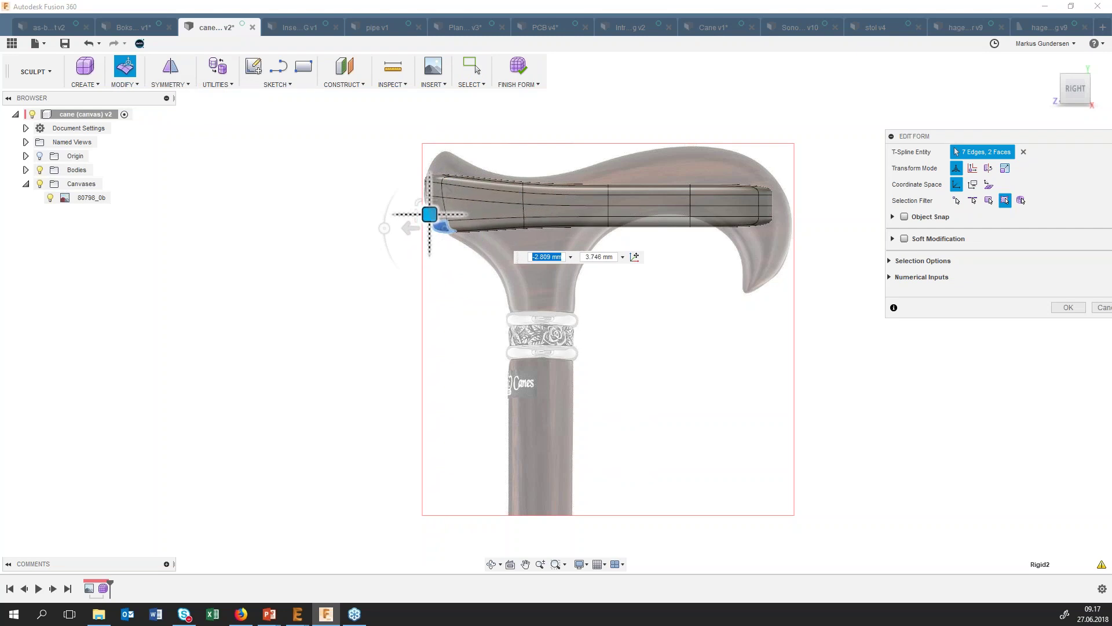
pyautogui.click(543, 163)
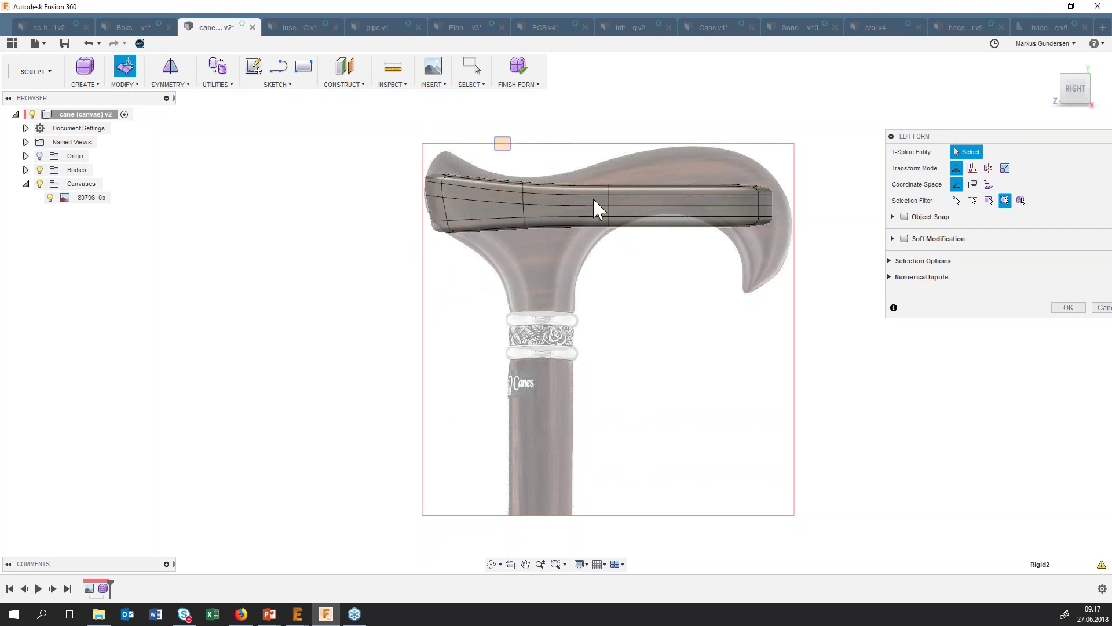
pyautogui.moveTo(594, 199); pyautogui.dragTo(637, 192)
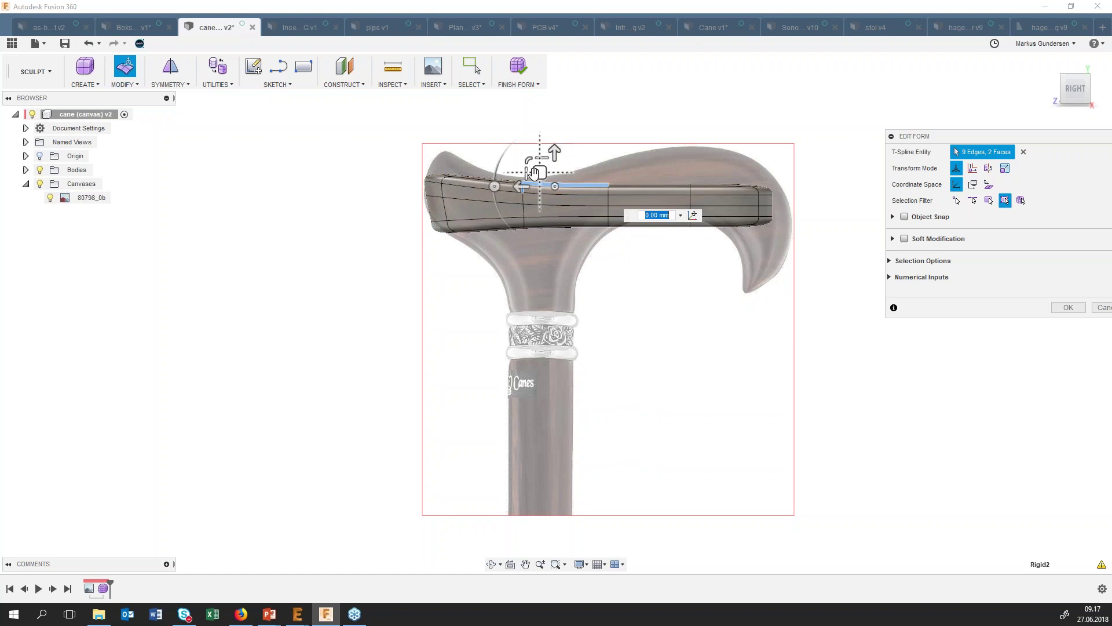
pyautogui.moveTo(534, 173); pyautogui.dragTo(542, 165)
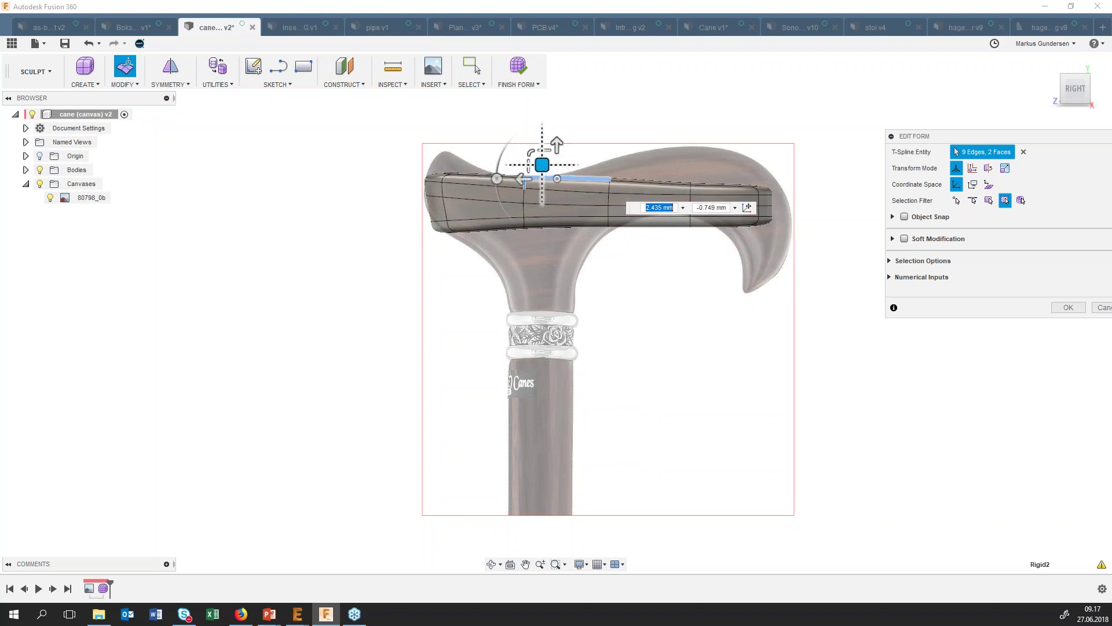
# Lift the four middle edges up to the cane image's outline, then select the hook end.
pyautogui.click(582, 166)
pyautogui.moveTo(571, 136); pyautogui.dragTo(685, 194)
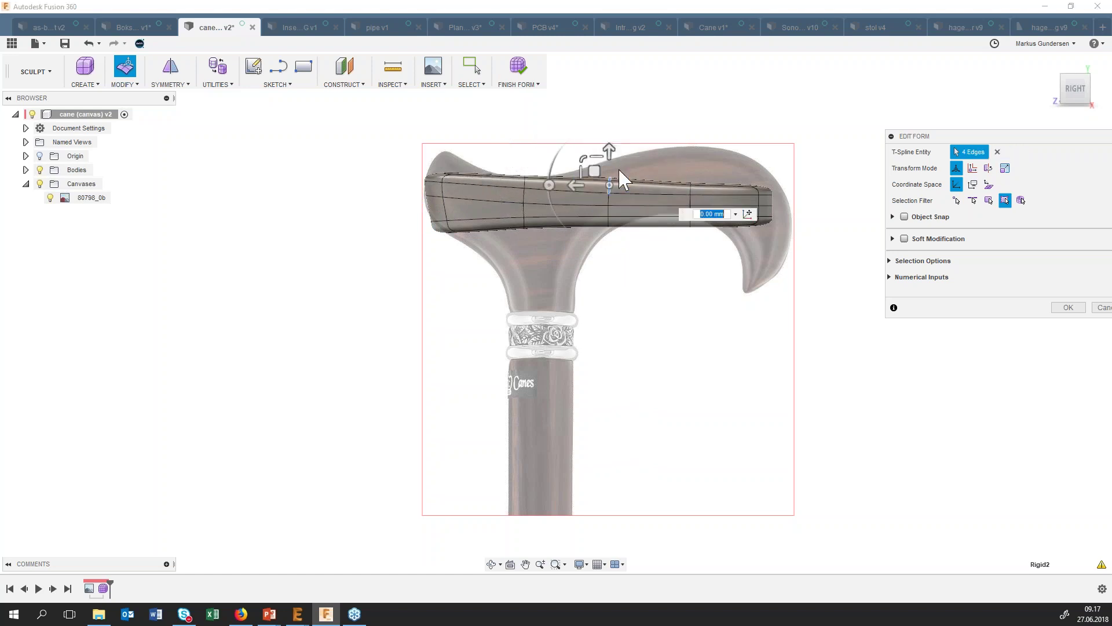
pyautogui.moveTo(597, 155); pyautogui.dragTo(721, 196)
pyautogui.click(650, 154)
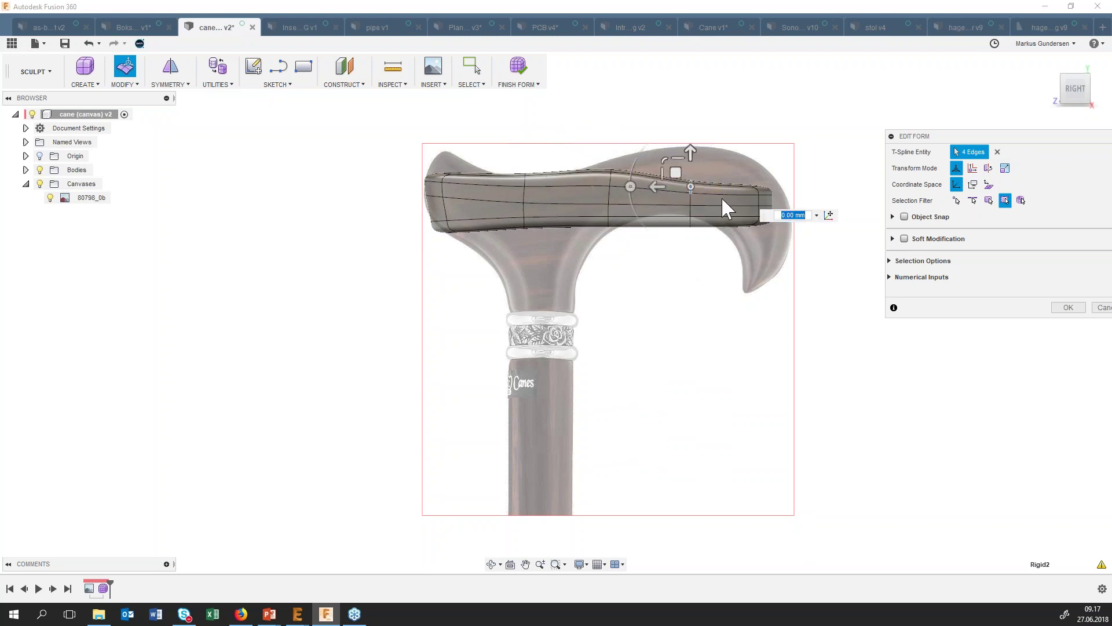
pyautogui.moveTo(675, 157); pyautogui.dragTo(675, 108)
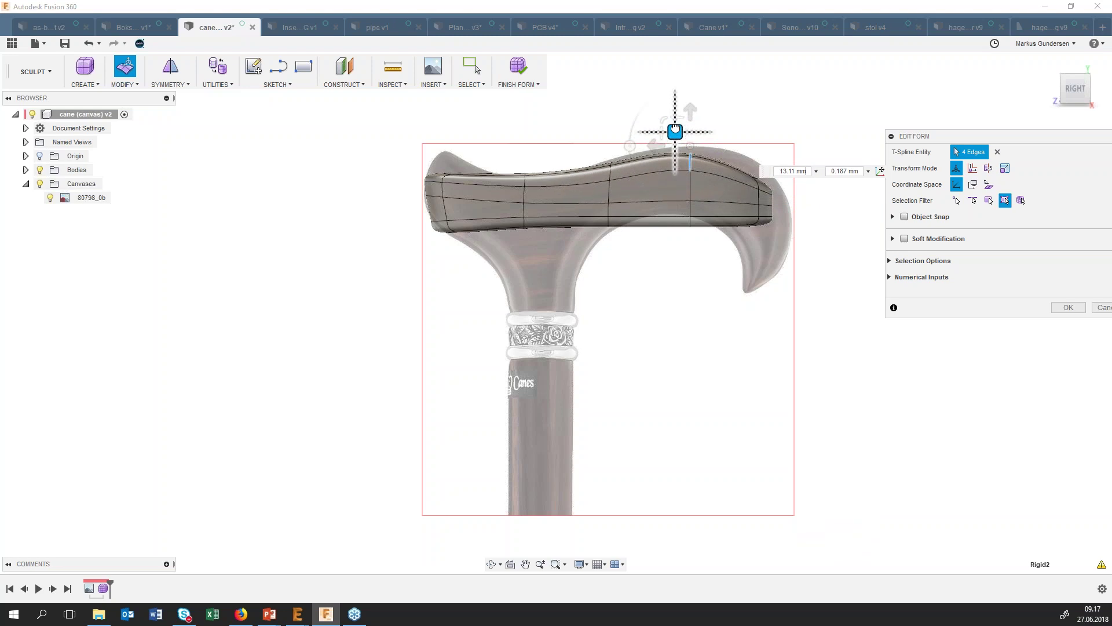
pyautogui.click(715, 148)
pyautogui.moveTo(720, 119); pyautogui.dragTo(798, 206)
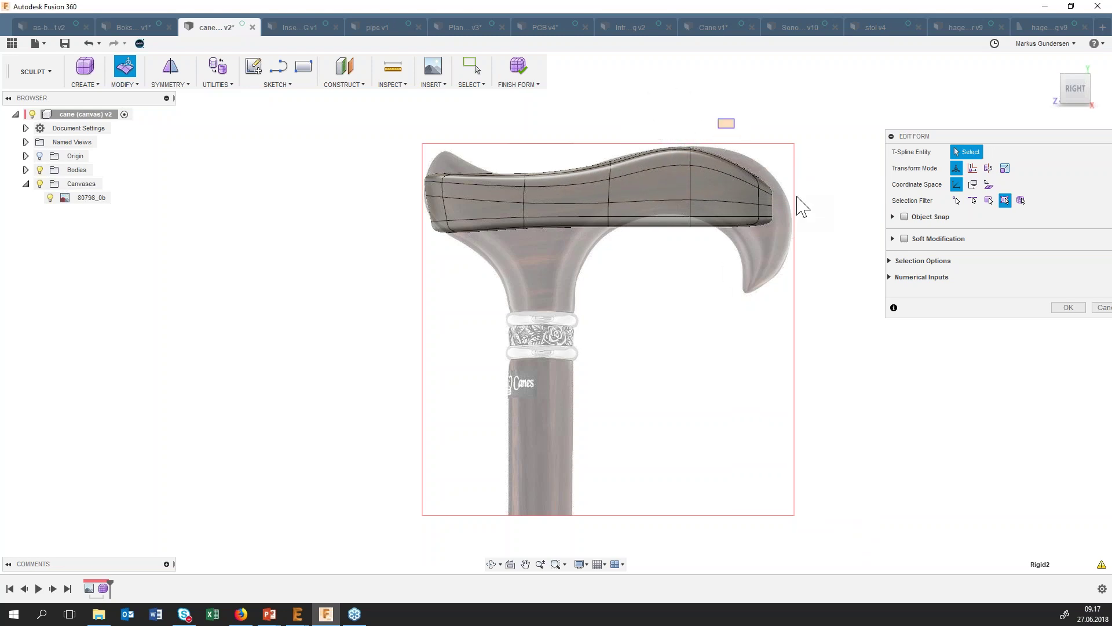
# Shift the hook end up and right to follow the image's hook curve.
pyautogui.moveTo(741, 169); pyautogui.dragTo(752, 163)
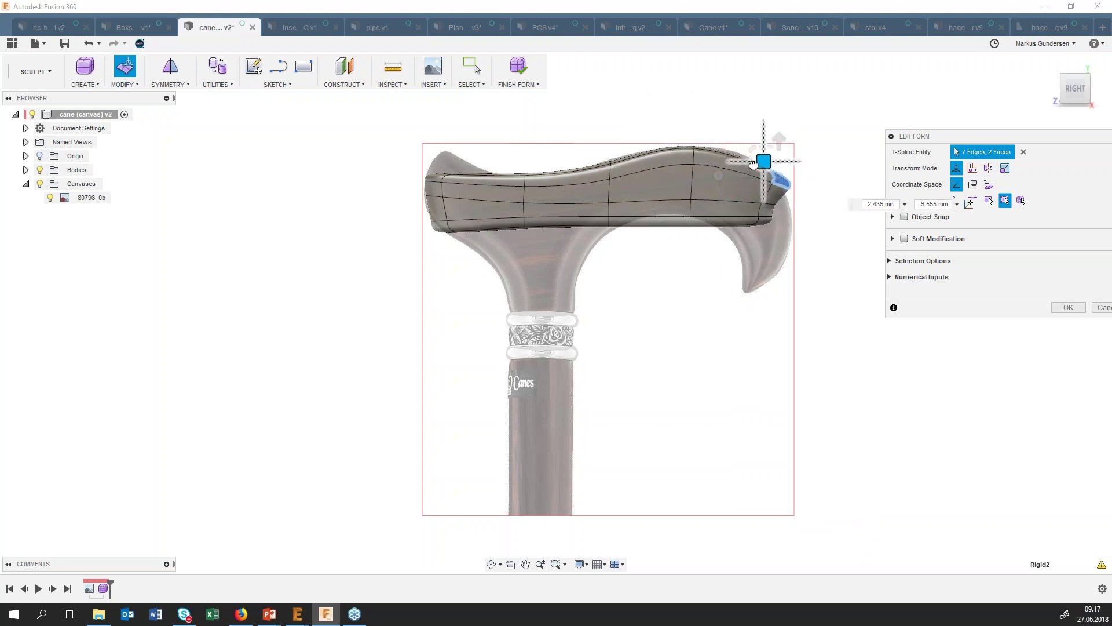
pyautogui.moveTo(754, 298); pyautogui.dragTo(801, 169)
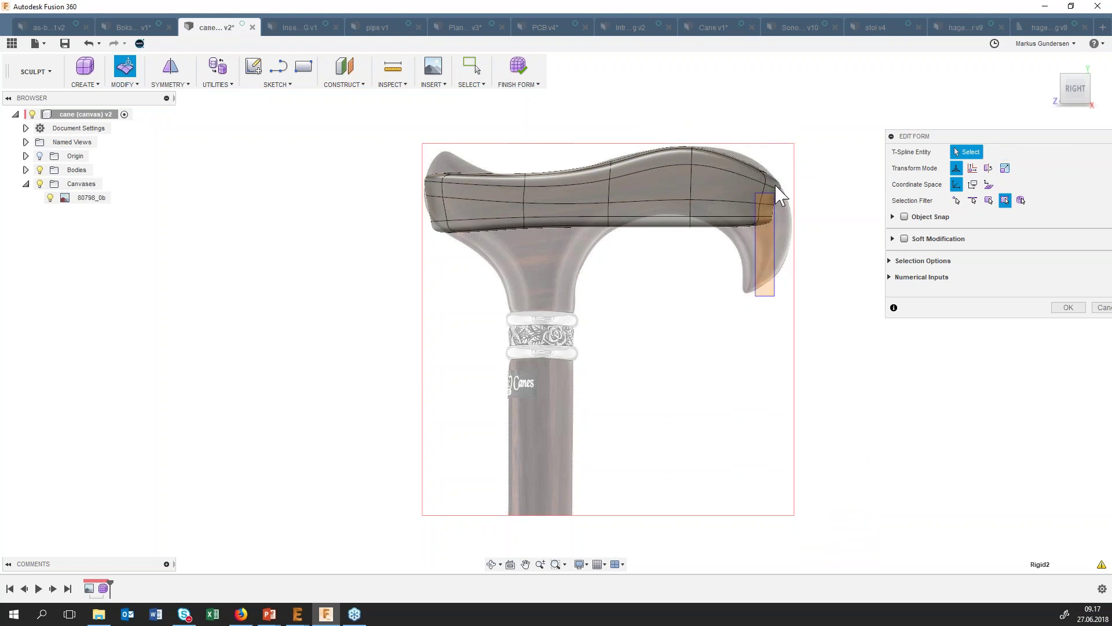
pyautogui.moveTo(749, 184)
pyautogui.mouseDown()
pyautogui.moveTo(757, 198)
pyautogui.moveTo(759, 182)
pyautogui.mouseUp()
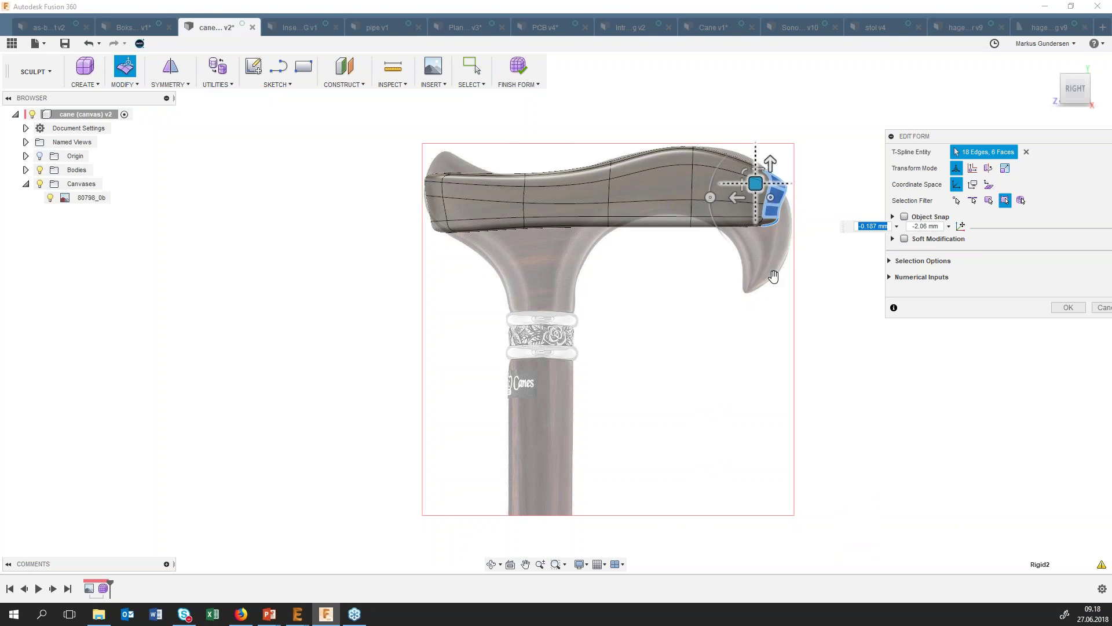
pyautogui.click(768, 171)
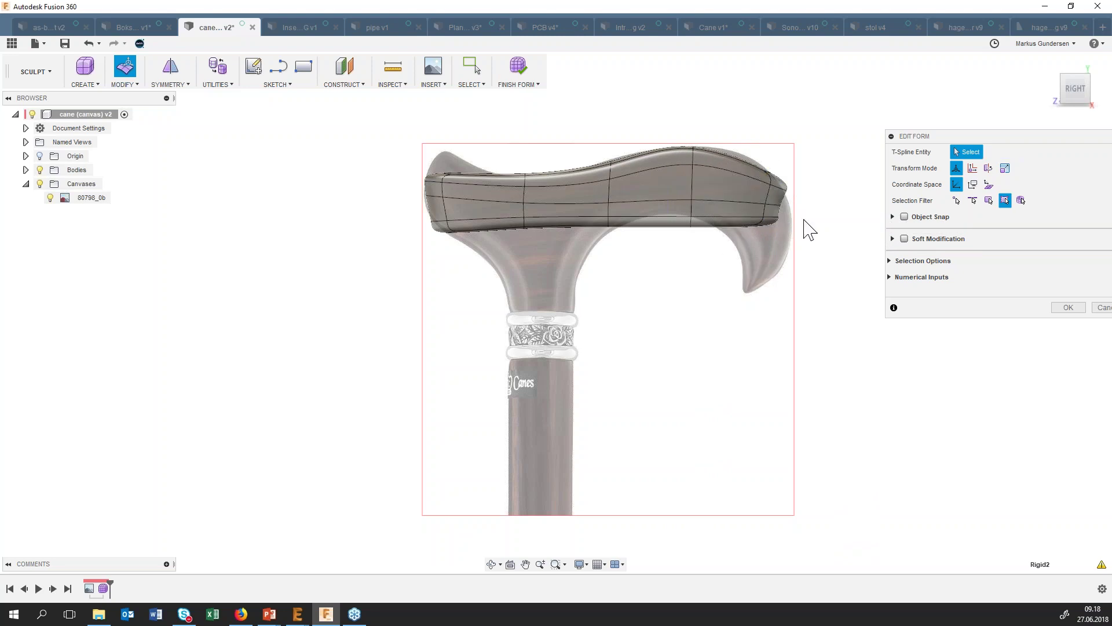
# Pull an edge and a vertex at the hook end down-right, then confirm the form edits.
pyautogui.click(770, 225)
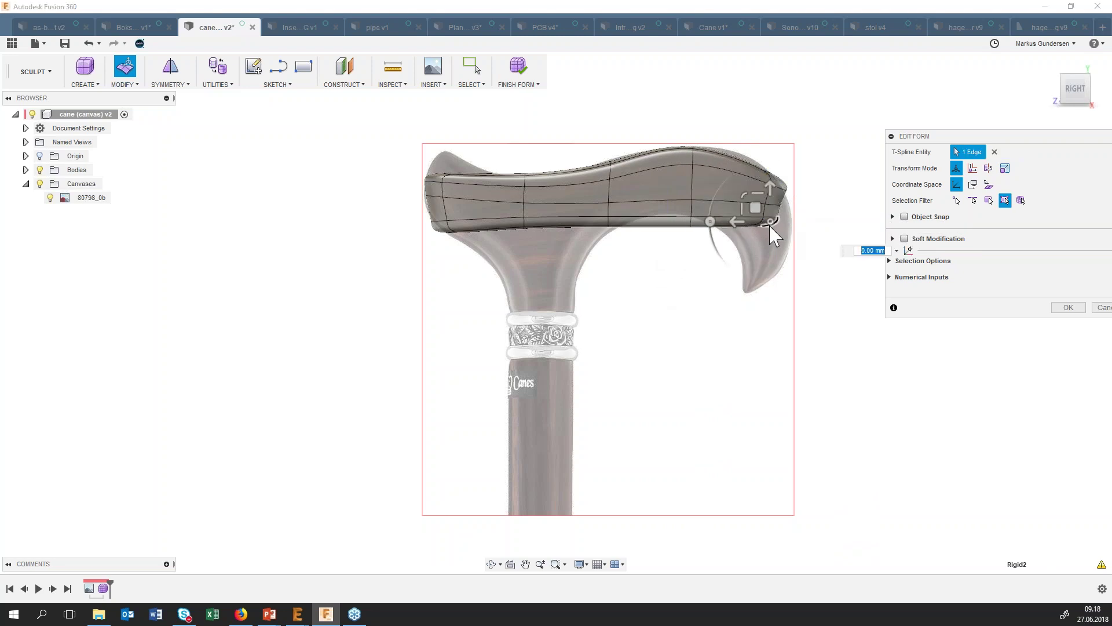
pyautogui.moveTo(756, 208); pyautogui.dragTo(778, 212)
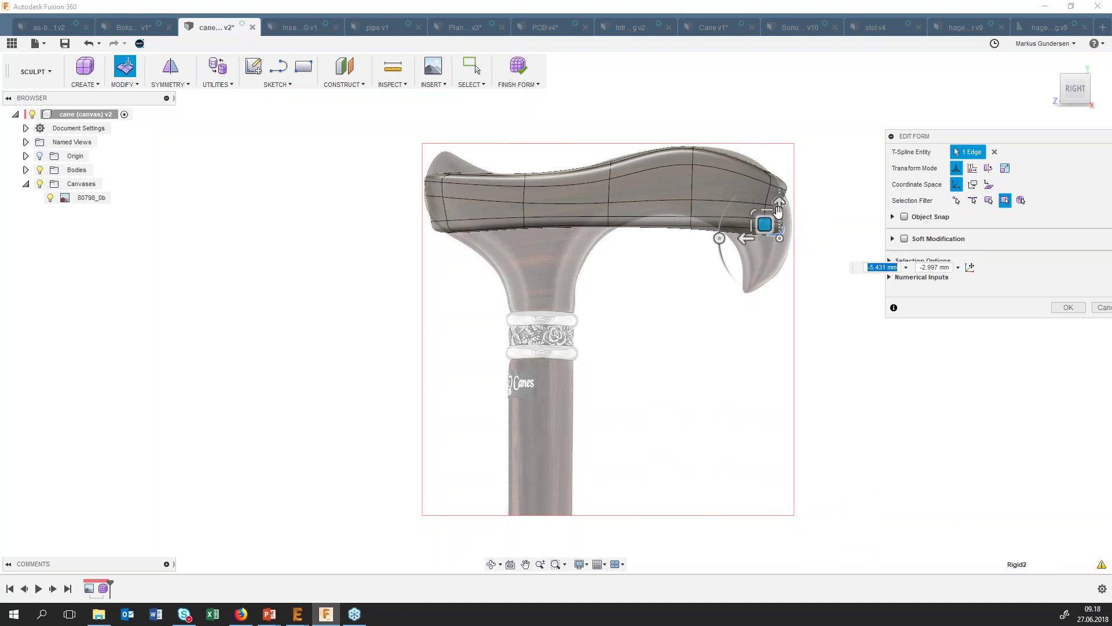
pyautogui.click(766, 194)
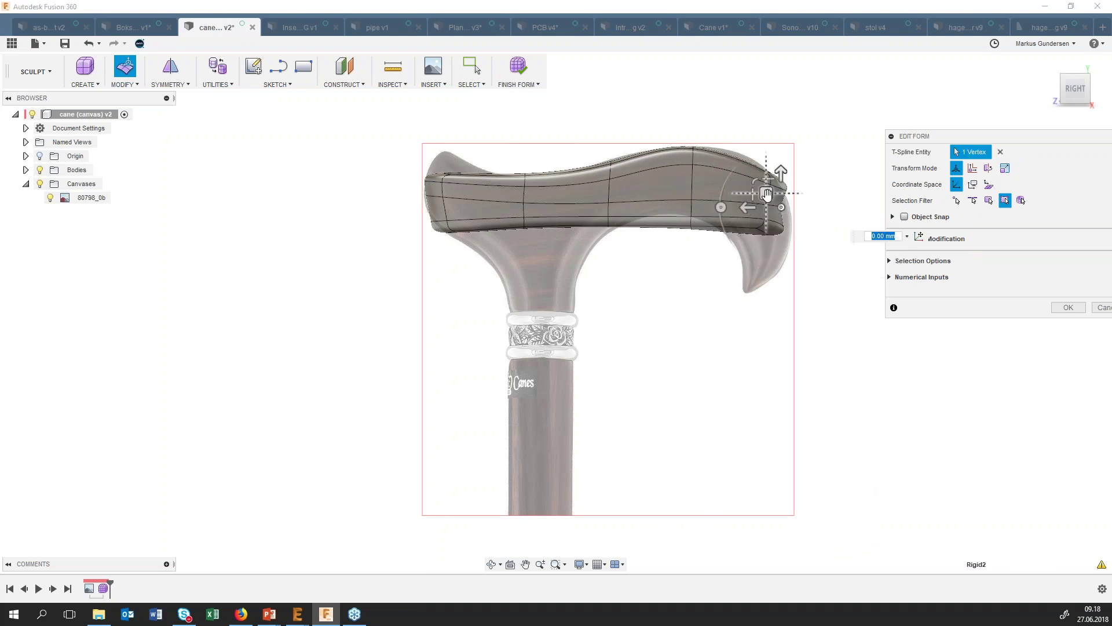
pyautogui.moveTo(777, 205); pyautogui.dragTo(789, 222)
pyautogui.click(677, 240)
pyautogui.moveTo(654, 302)
pyautogui.mouseDown()
pyautogui.moveTo(708, 220)
pyautogui.moveTo(671, 191)
pyautogui.mouseUp()
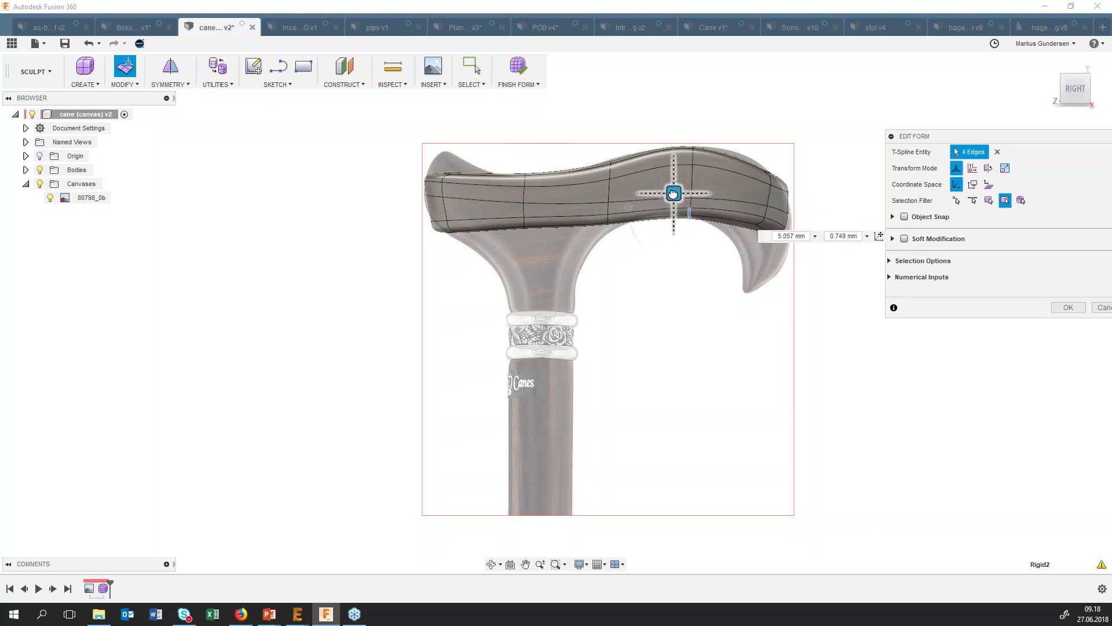
pyautogui.click(693, 347)
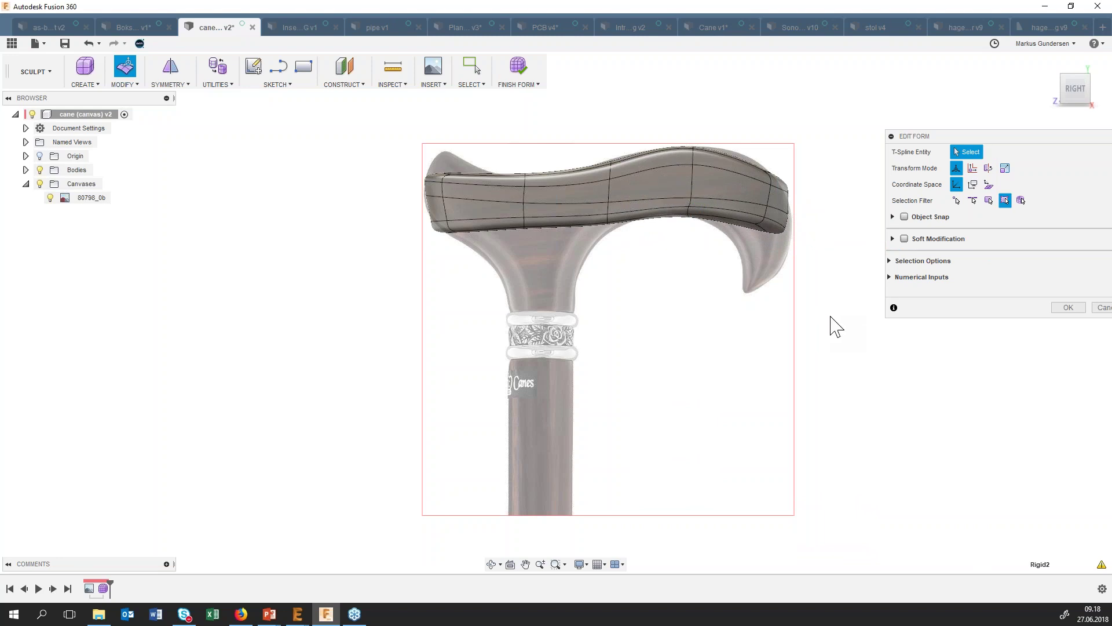
pyautogui.click(1066, 310)
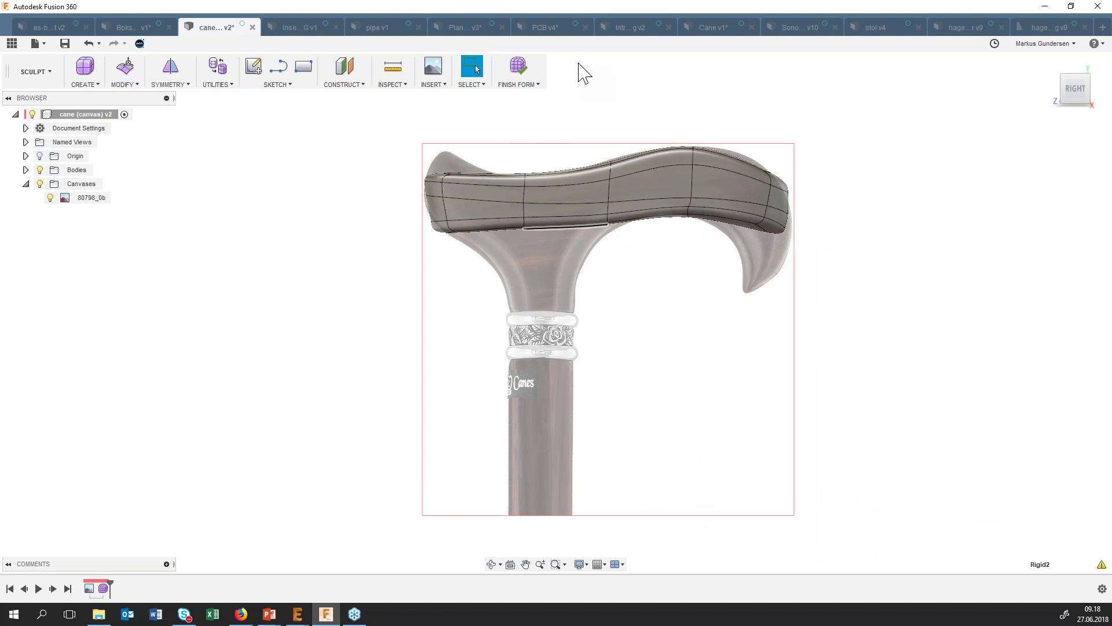
# Finish the sculpted form and orbit to inspect the handle from an angle.
pyautogui.click(519, 67)
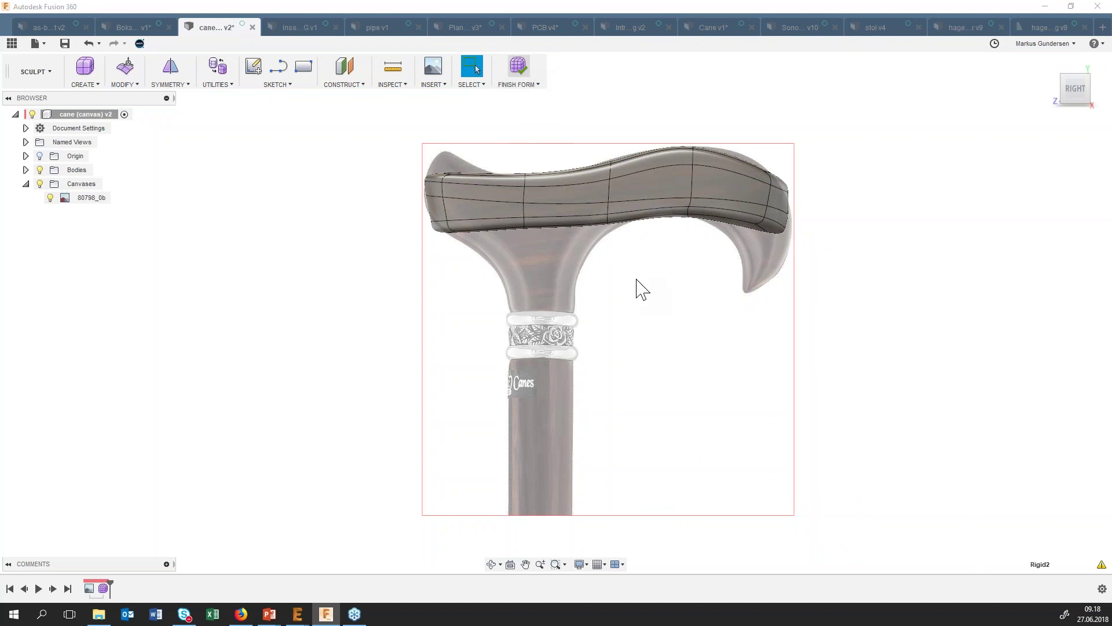
pyautogui.click(491, 564)
pyautogui.moveTo(638, 419)
pyautogui.mouseDown()
pyautogui.moveTo(686, 479)
pyautogui.moveTo(638, 485)
pyautogui.moveTo(576, 459)
pyautogui.moveTo(565, 488)
pyautogui.moveTo(608, 526)
pyautogui.moveTo(624, 502)
pyautogui.mouseUp()
pyautogui.press('Escape')
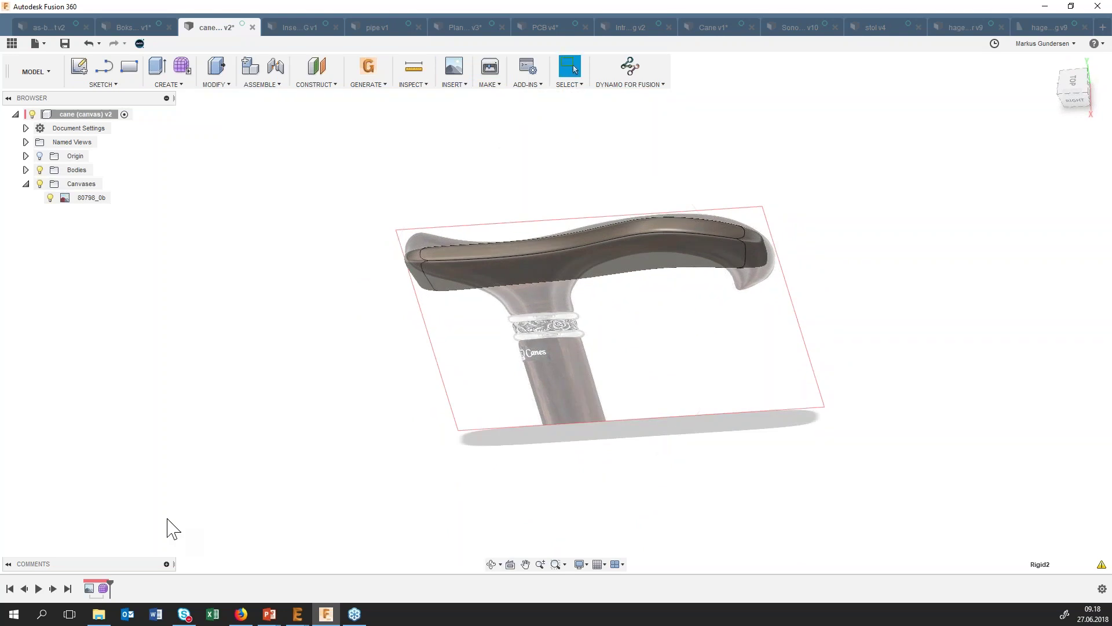
# Reopen the form from the timeline, finish it again, and switch to the Cane v1 design.
pyautogui.rightClick(103, 588)
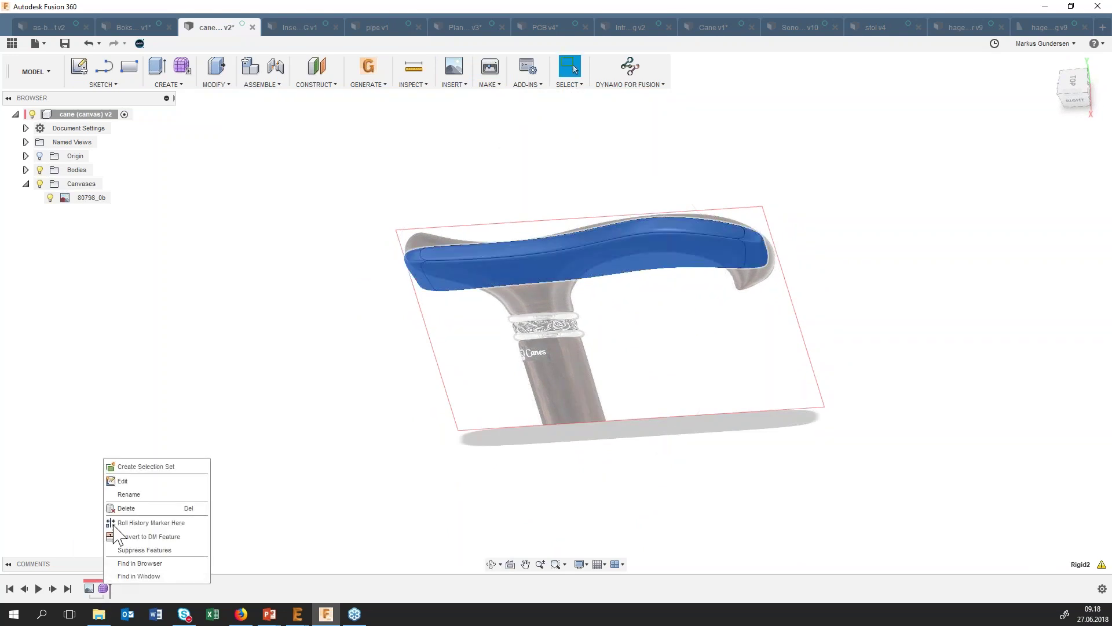
pyautogui.click(124, 484)
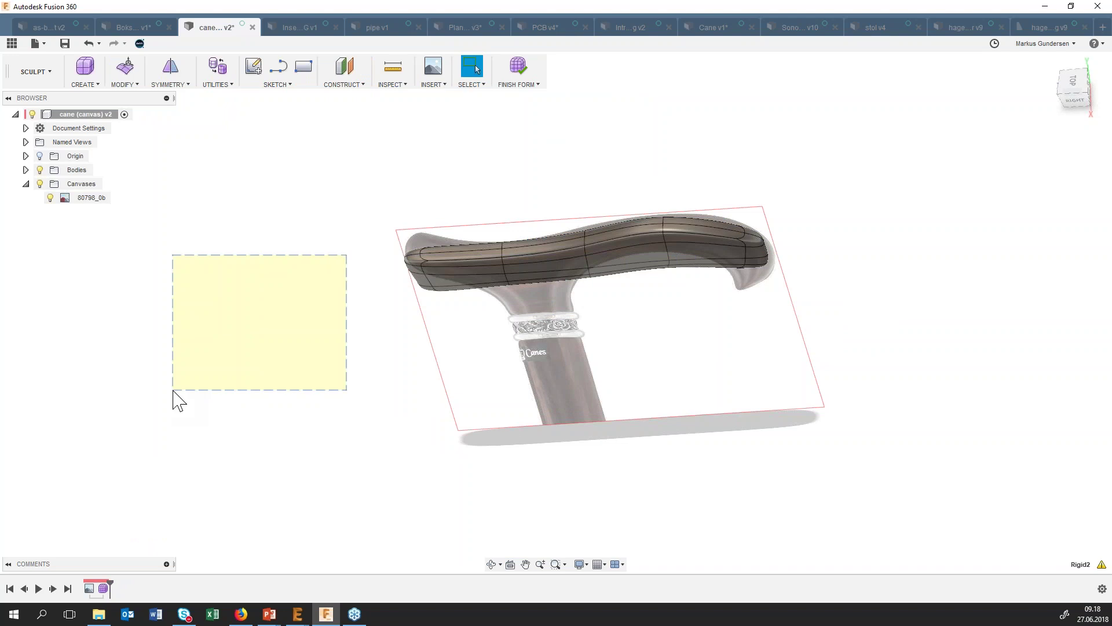
pyautogui.click(523, 70)
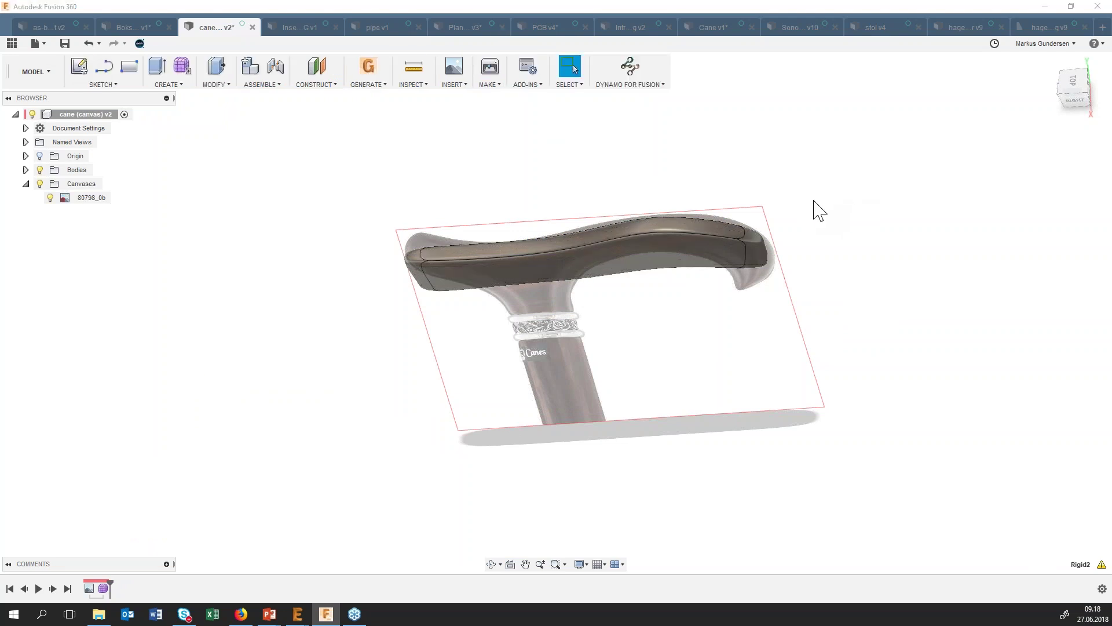
pyautogui.click(713, 32)
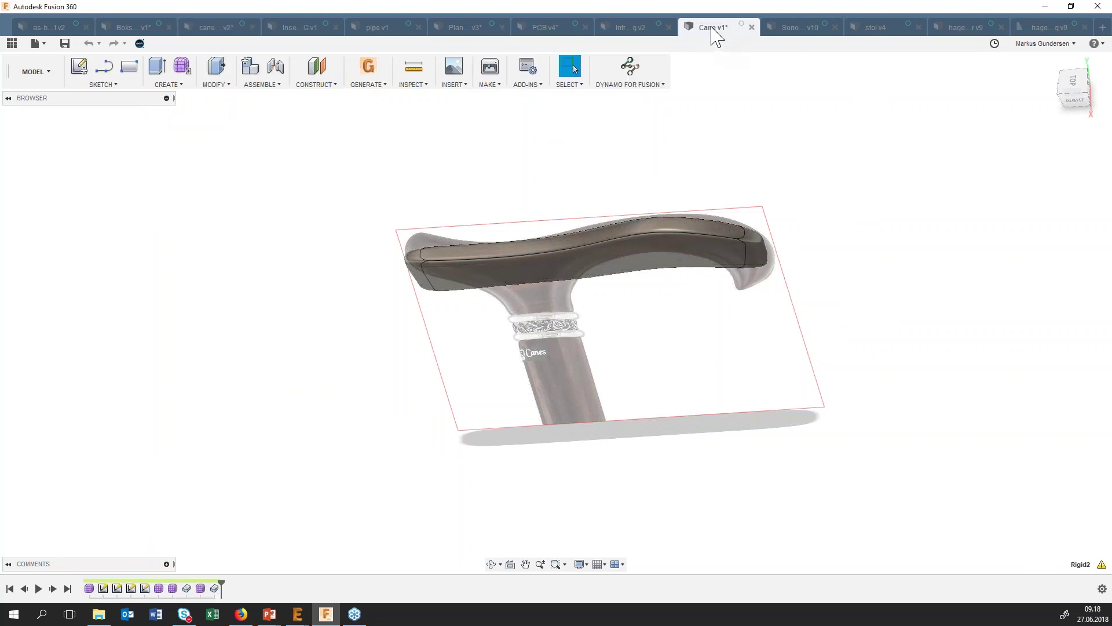
# Orbit the wooden Cane v1 model to view it from another angle.
pyautogui.click(491, 564)
pyautogui.moveTo(611, 369)
pyautogui.mouseDown()
pyautogui.moveTo(534, 370)
pyautogui.moveTo(417, 419)
pyautogui.moveTo(315, 405)
pyautogui.moveTo(286, 378)
pyautogui.moveTo(360, 432)
pyautogui.moveTo(546, 450)
pyautogui.moveTo(802, 374)
pyautogui.mouseUp()
pyautogui.click(576, 69)
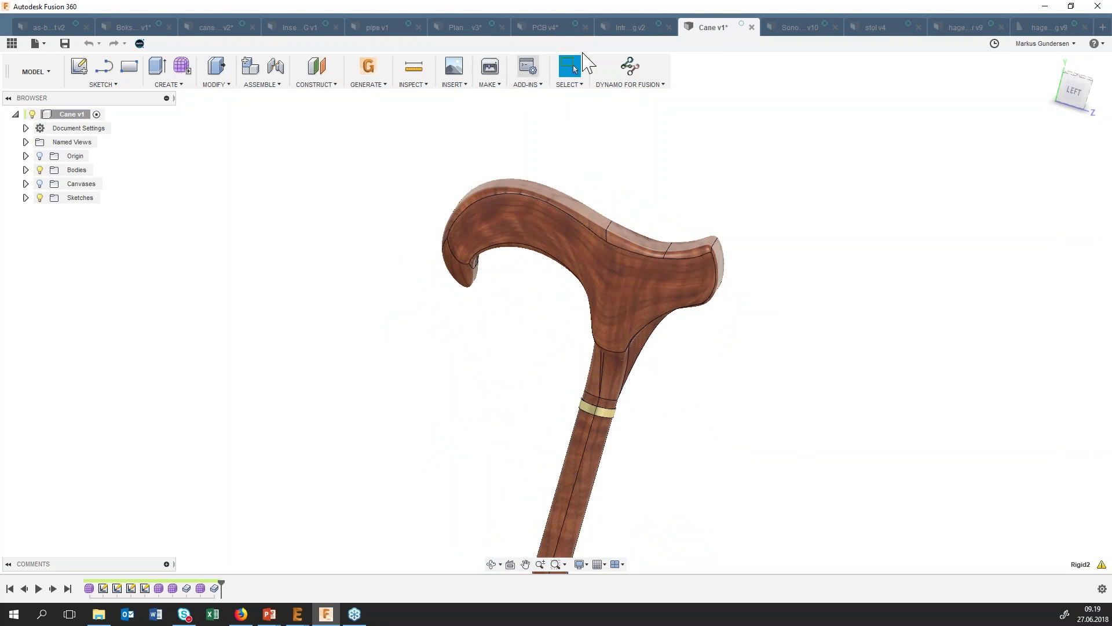
# Save the cane canvas design, viewed from the right, with the description 'Use canvas'.
pyautogui.click(204, 29)
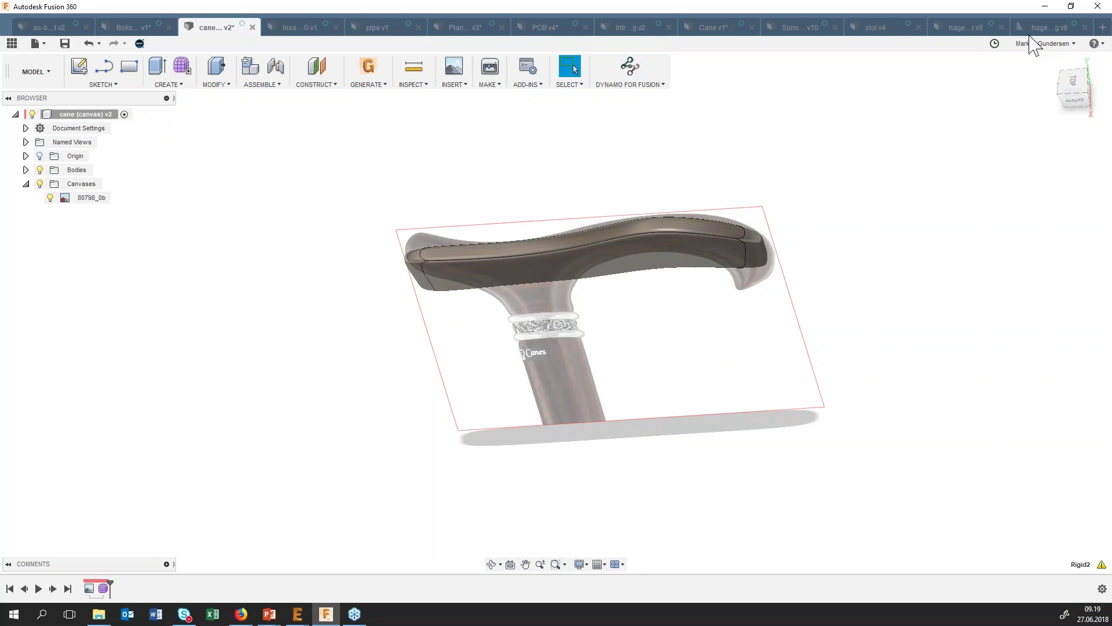
pyautogui.click(1074, 97)
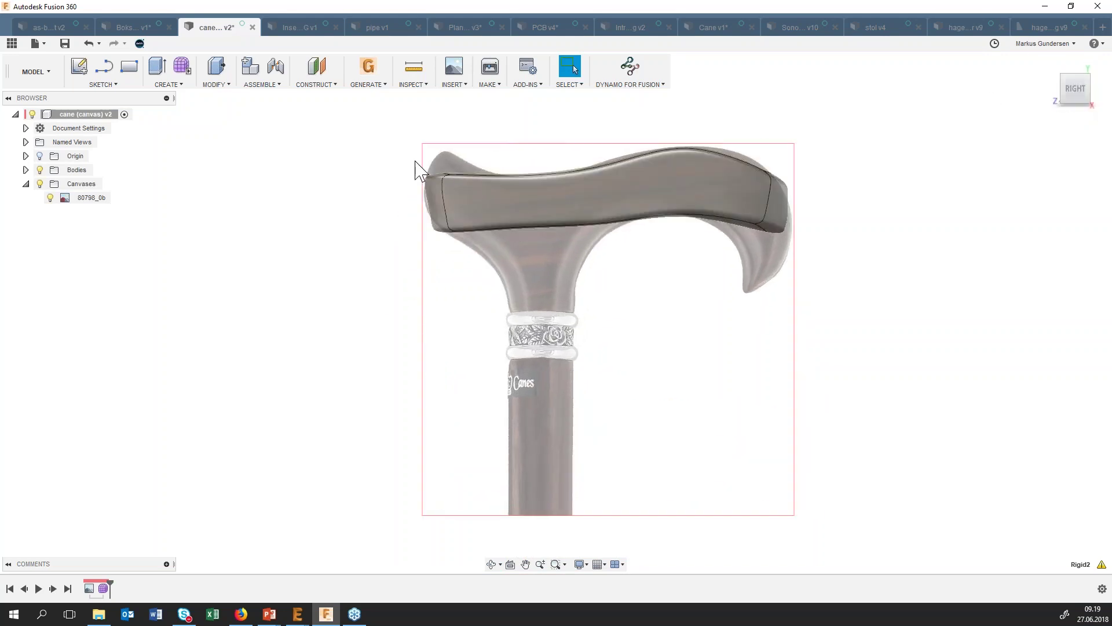
pyautogui.hotkey('ctrl', 's')
pyautogui.write('Use canvas')
pyautogui.click(567, 318)
# In the Insert SVG design, insert the lion SVG file from the Vectorize folder.
pyautogui.click(298, 28)
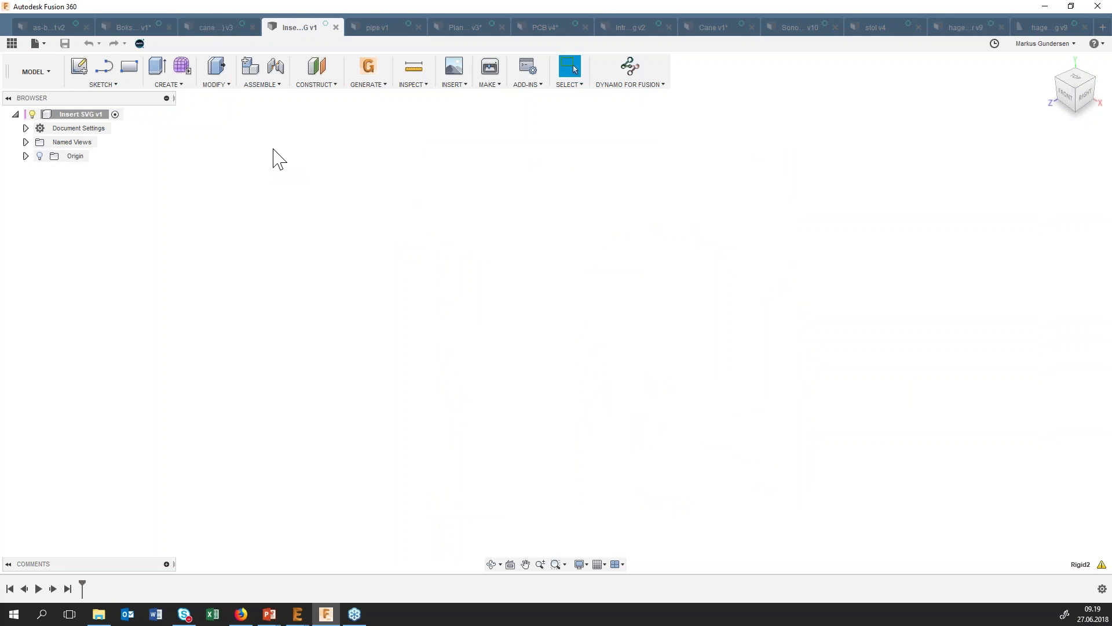
pyautogui.click(453, 87)
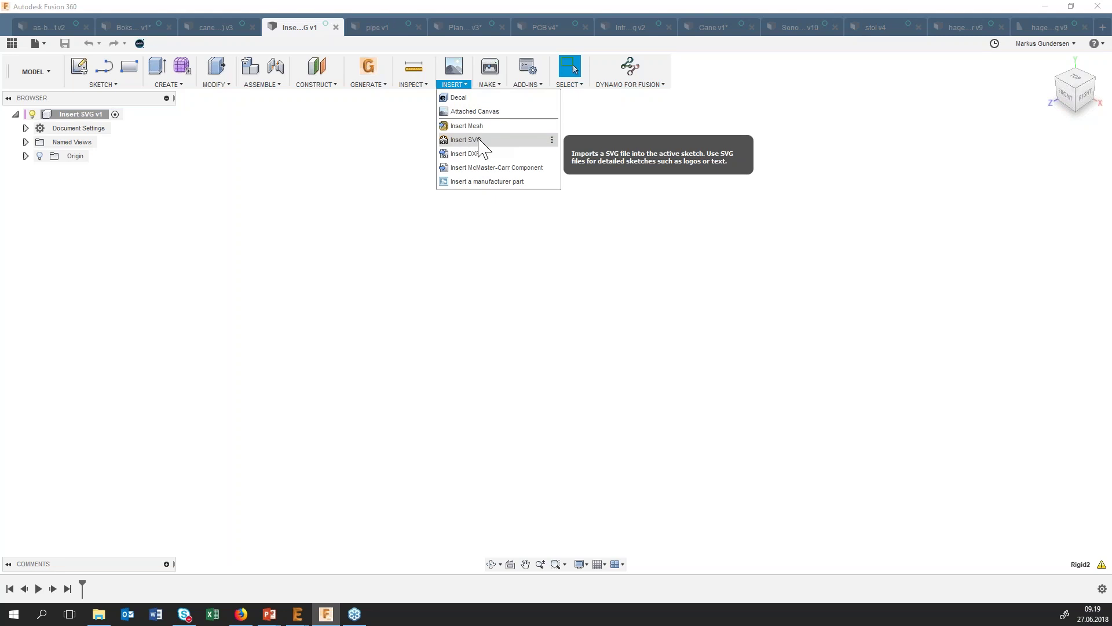
pyautogui.click(523, 140)
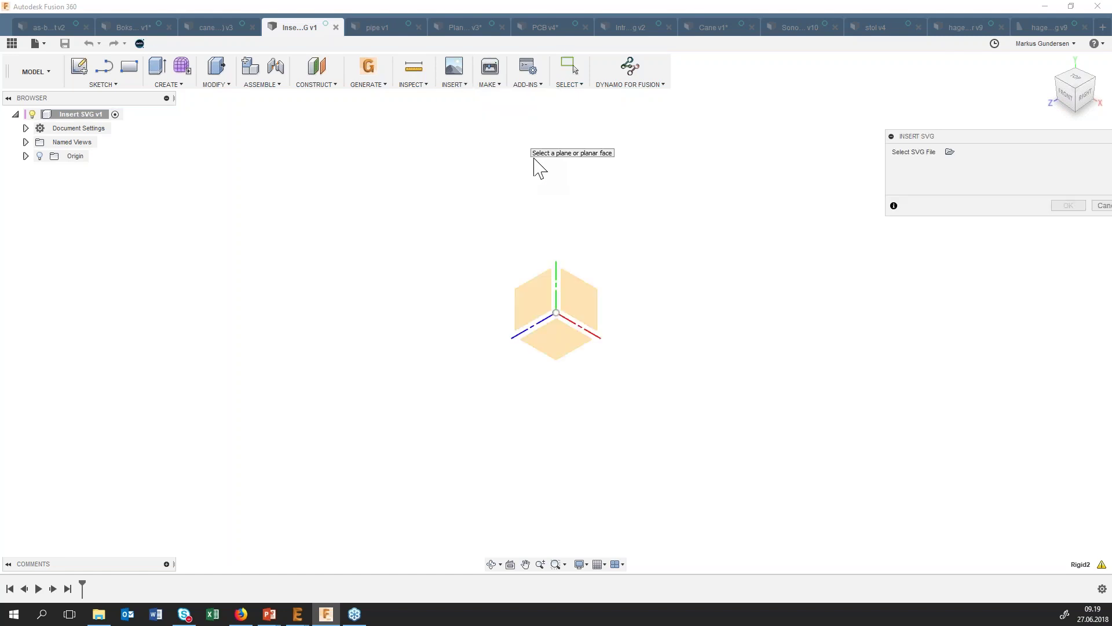
pyautogui.click(524, 318)
pyautogui.click(951, 152)
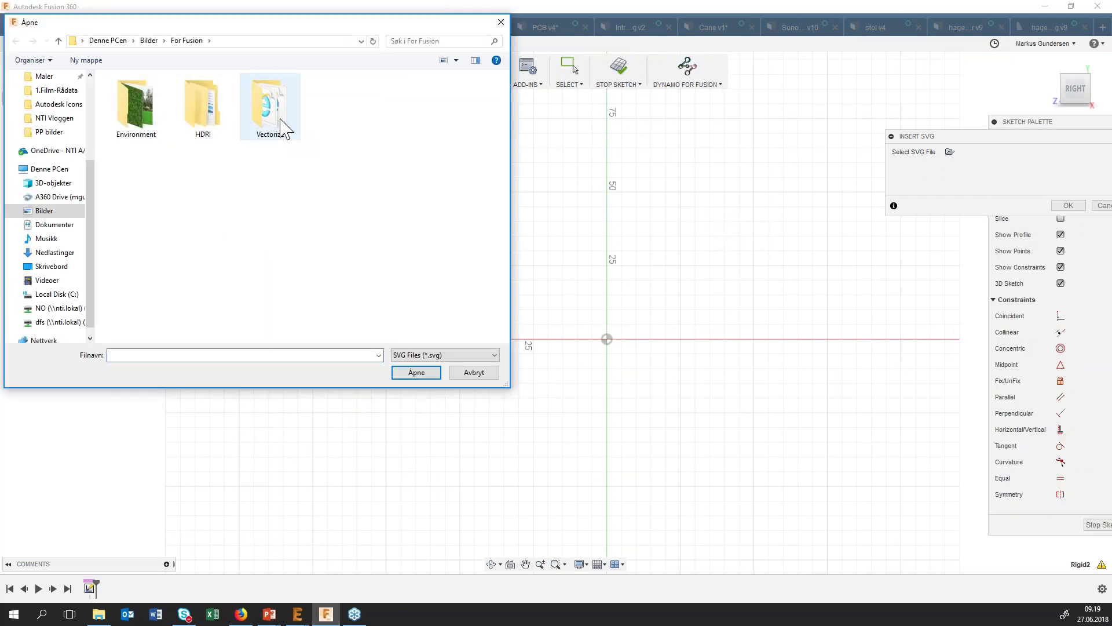
pyautogui.doubleClick(281, 122)
pyautogui.doubleClick(267, 116)
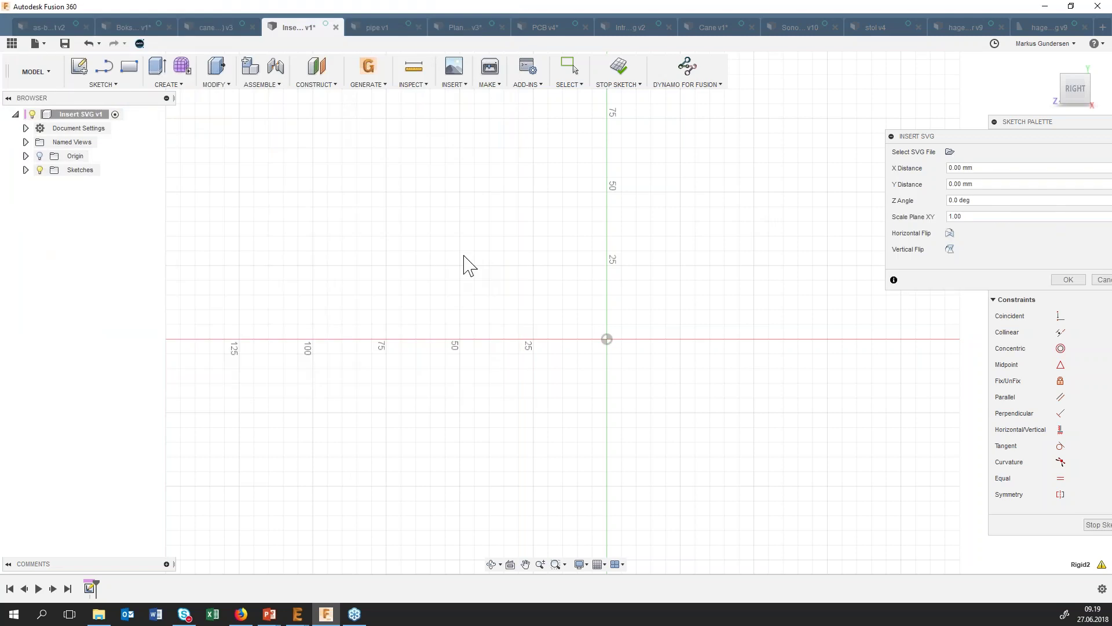
# Scale the lion outline to 0.2, centre it over the origin and confirm placement.
pyautogui.moveTo(622, 353); pyautogui.dragTo(460, 273)
pyautogui.scroll(-2, 557, 378)
pyautogui.scroll(-2, 580, 406)
pyautogui.scroll(-3, 579, 406)
pyautogui.scroll(-2, 580, 406)
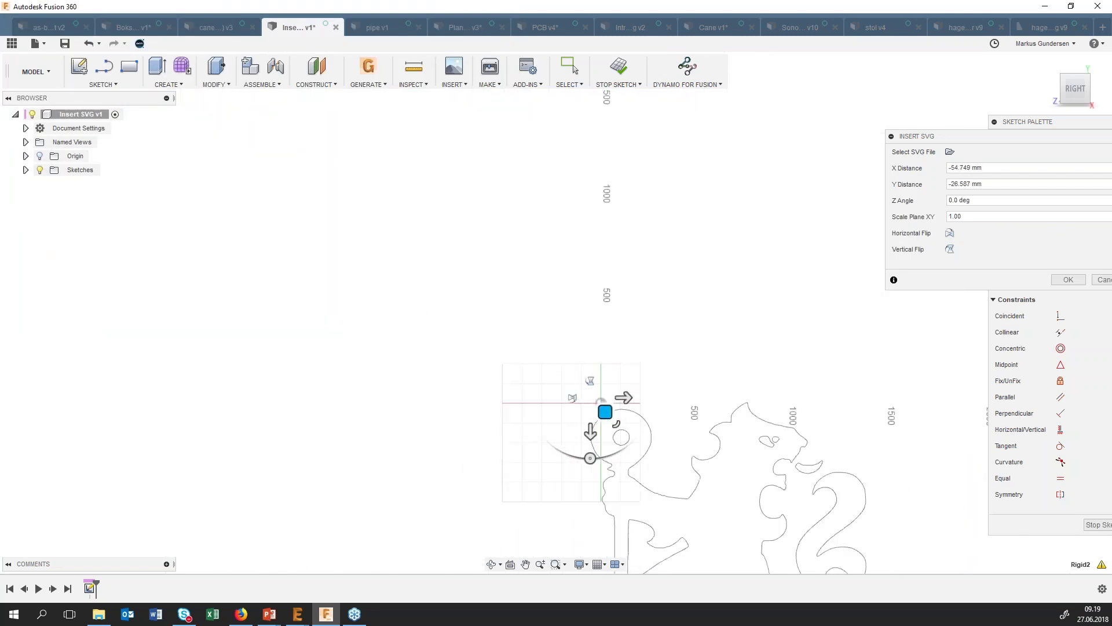
pyautogui.moveTo(604, 412); pyautogui.dragTo(473, 251)
pyautogui.scroll(-1, 599, 385)
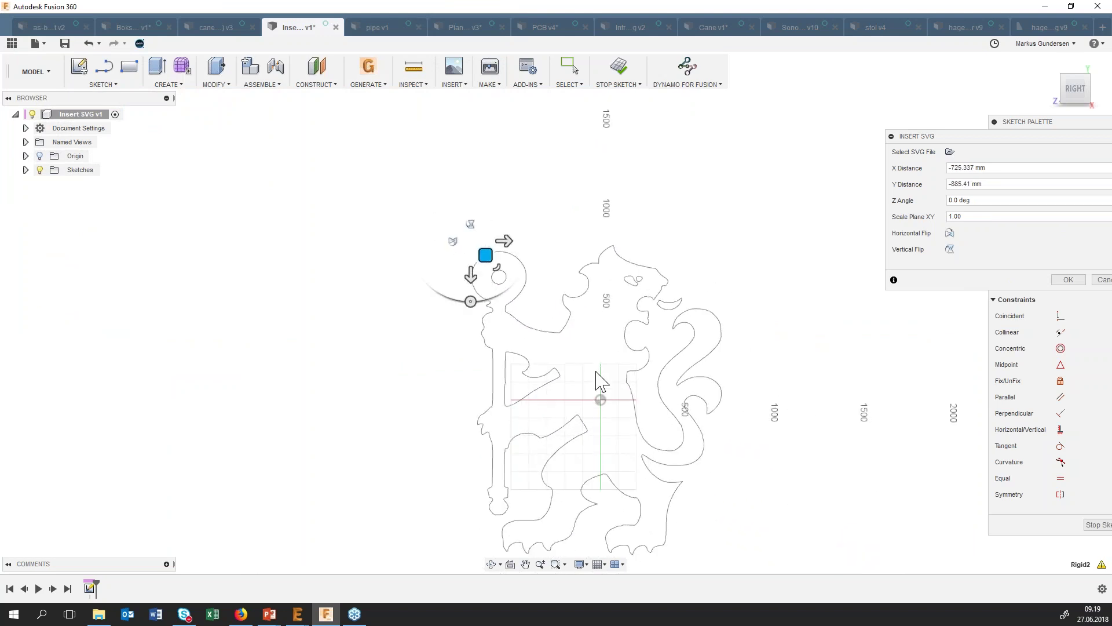
pyautogui.click(954, 216)
pyautogui.write('.200')
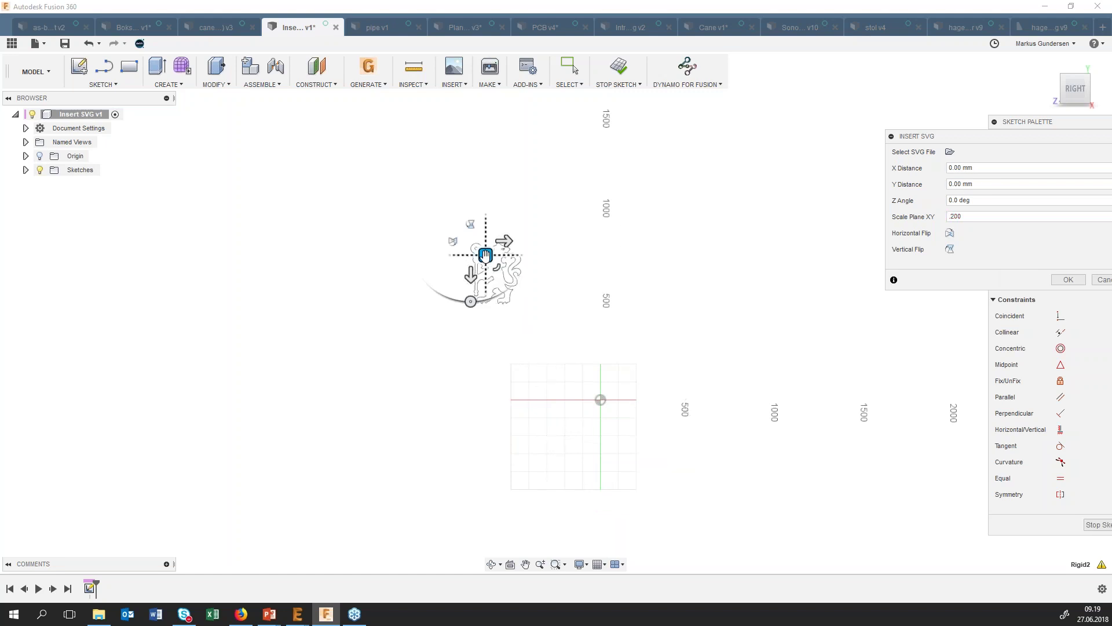
pyautogui.moveTo(487, 257); pyautogui.dragTo(597, 399)
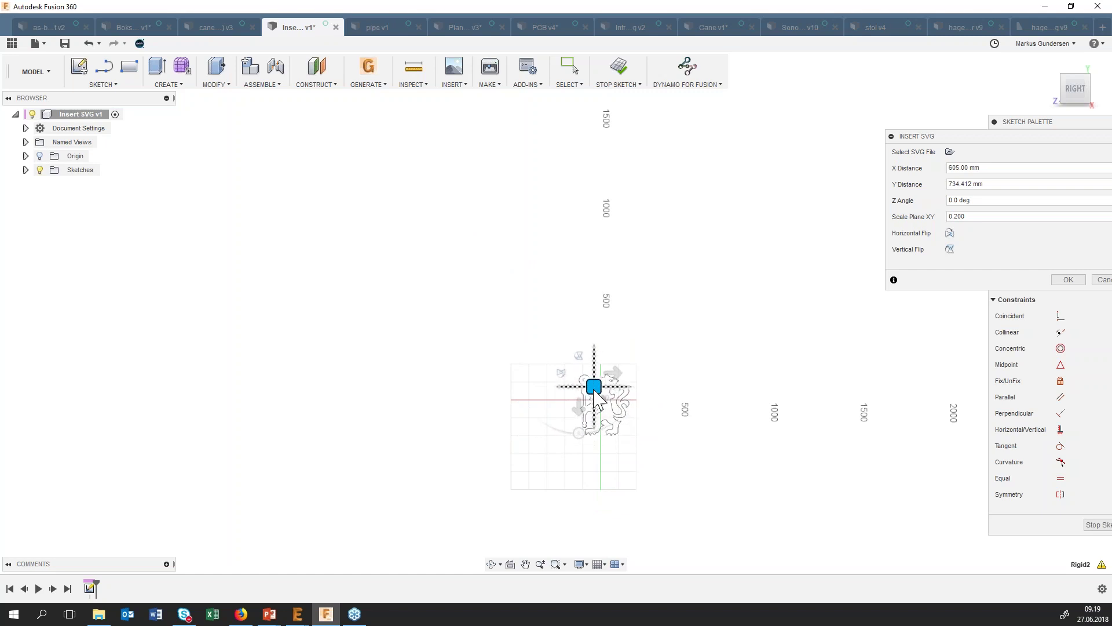
pyautogui.scroll(5, 597, 400)
pyautogui.scroll(3, 600, 406)
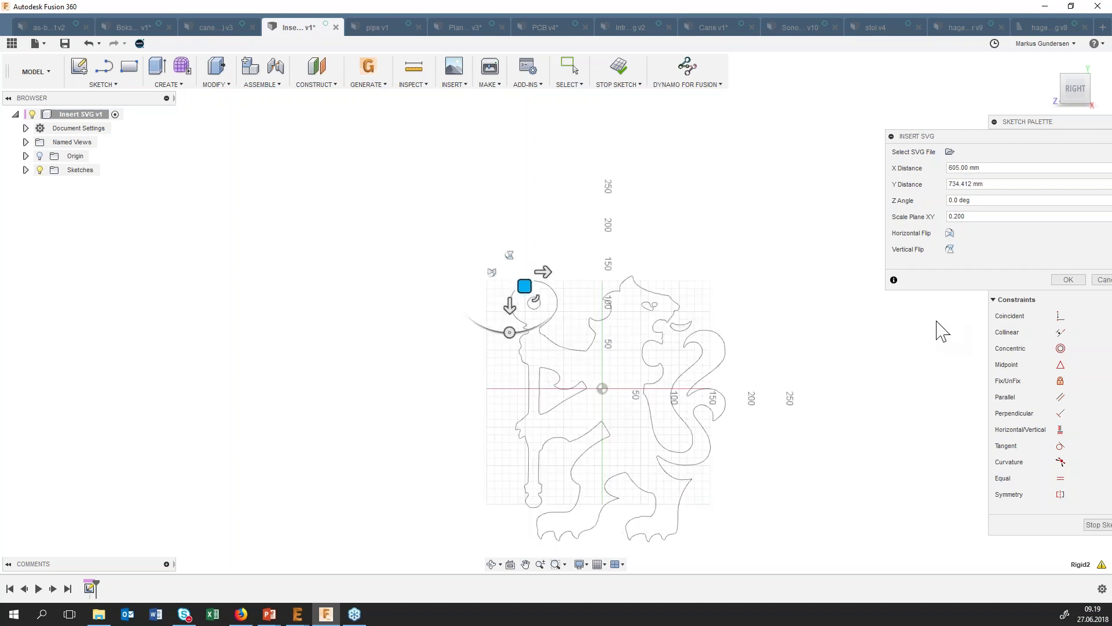
pyautogui.moveTo(525, 285); pyautogui.dragTo(512, 285)
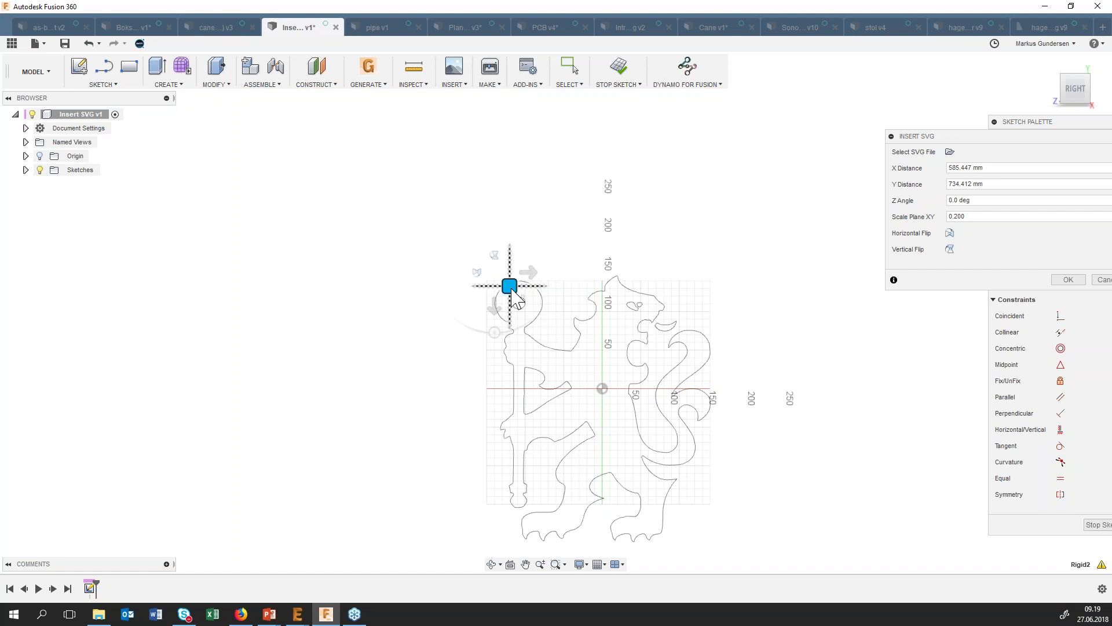
pyautogui.click(1069, 280)
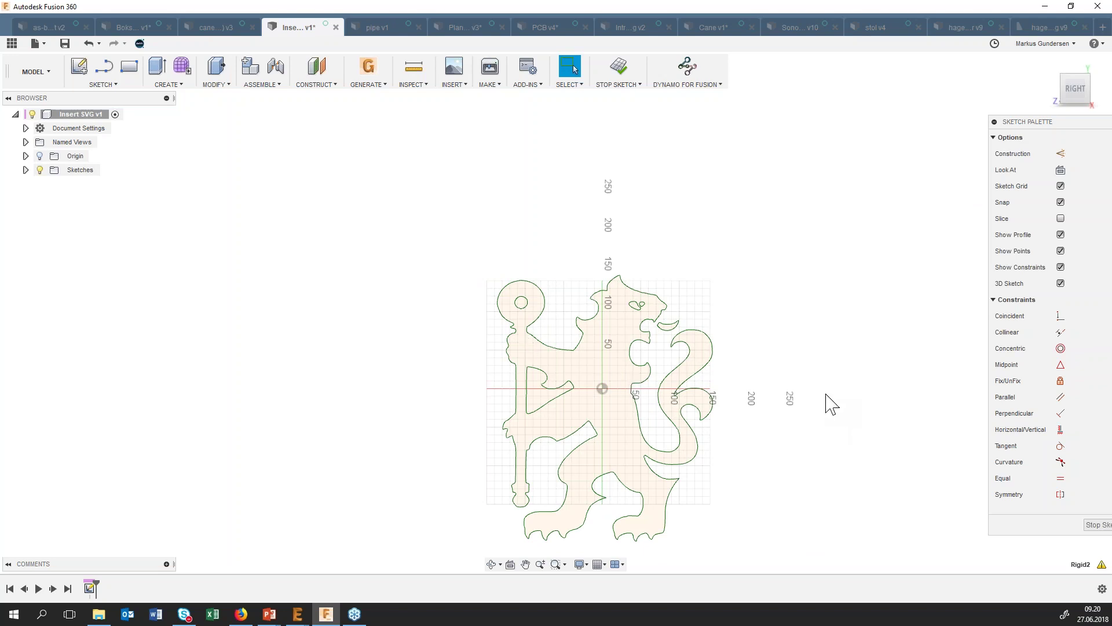
# Extrude the lion profile into a 20 mm thick solid body.
pyautogui.press('e')
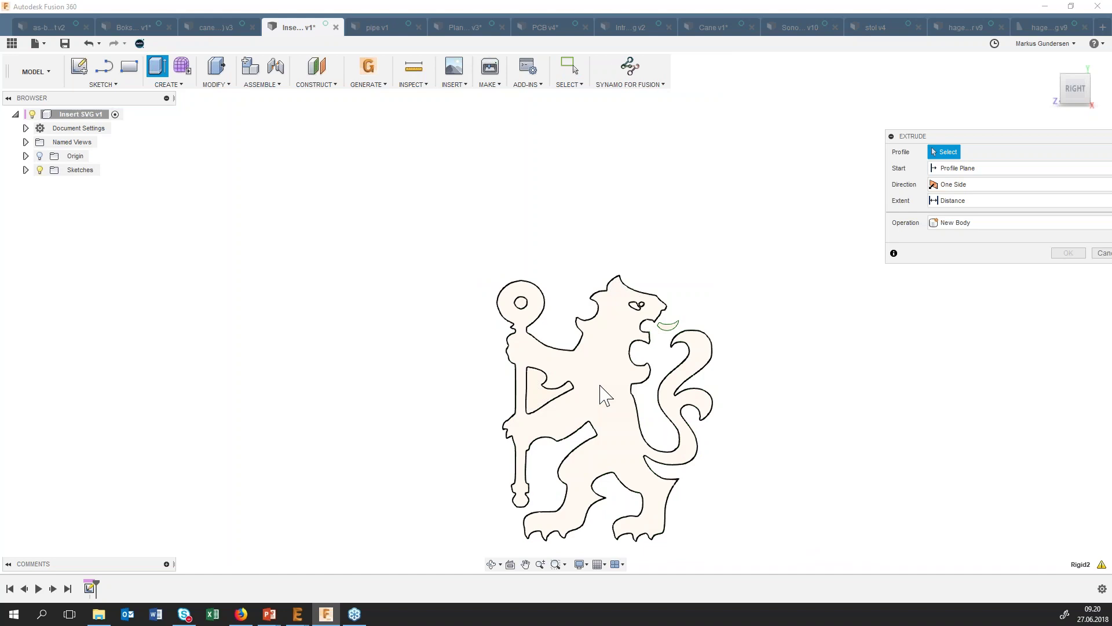
pyautogui.click(669, 333)
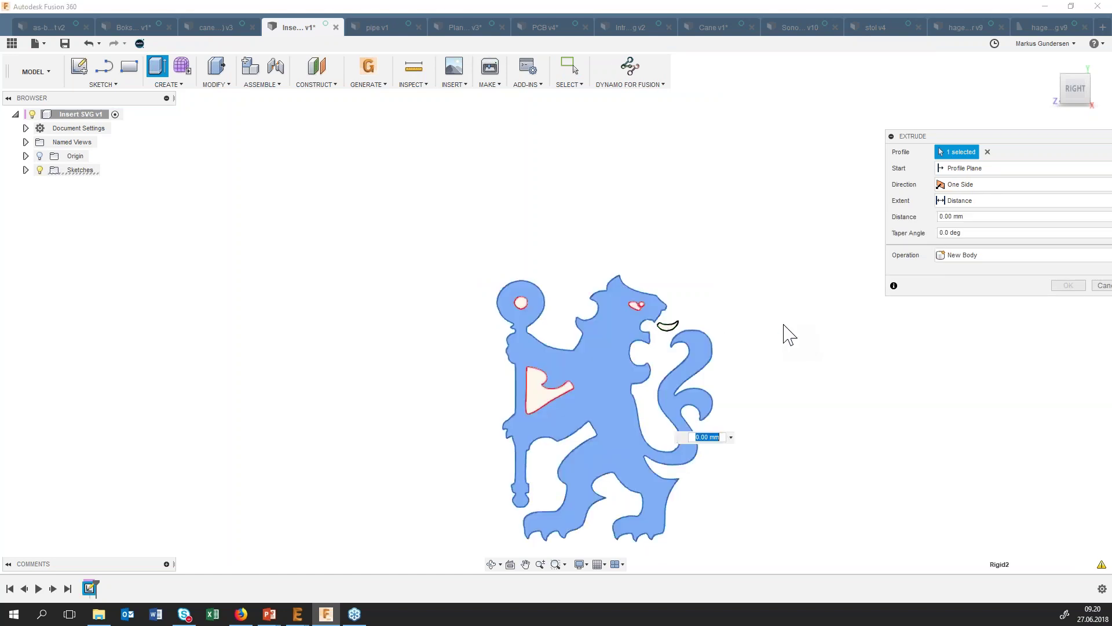
pyautogui.click(491, 564)
pyautogui.moveTo(449, 464)
pyautogui.mouseDown()
pyautogui.moveTo(478, 471)
pyautogui.moveTo(652, 306)
pyautogui.mouseUp()
pyautogui.press('Escape')
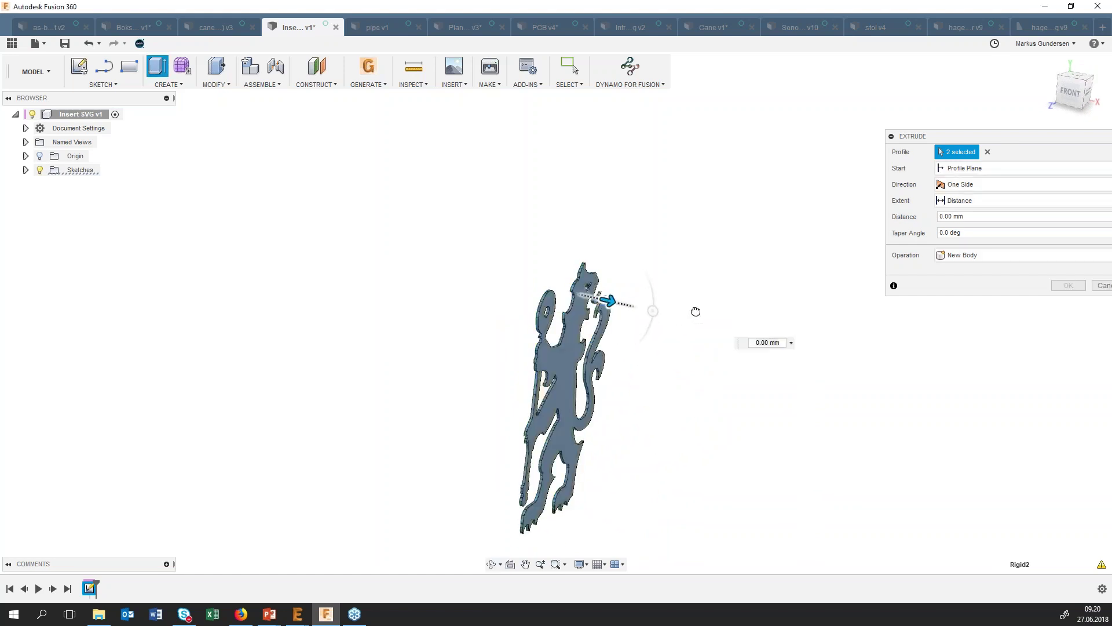
pyautogui.moveTo(678, 312); pyautogui.dragTo(643, 309)
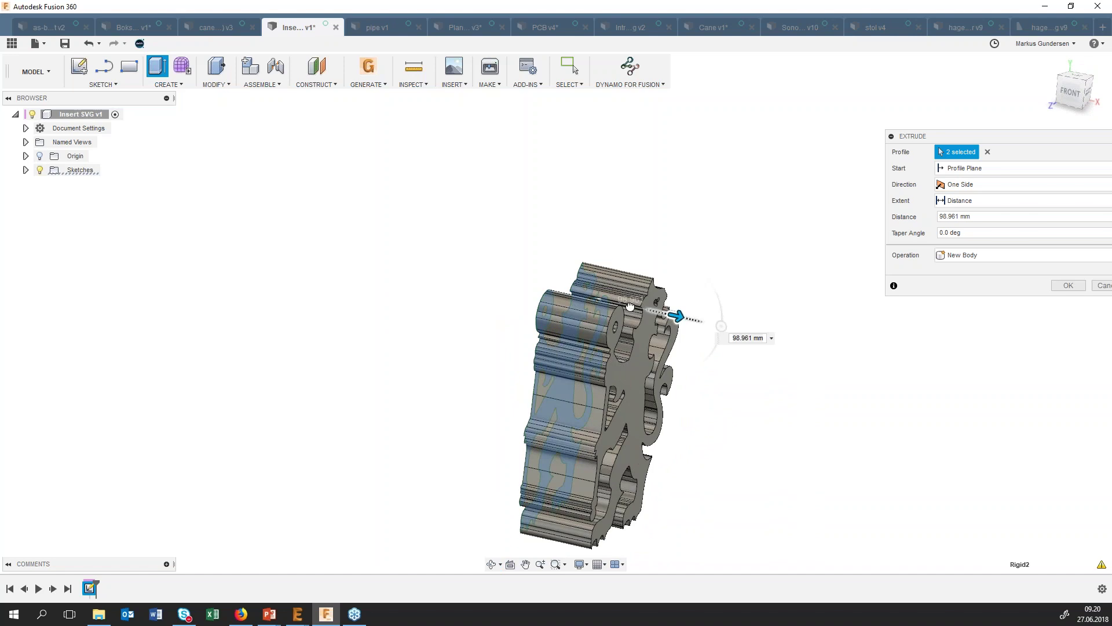
pyautogui.moveTo(630, 307); pyautogui.dragTo(626, 305)
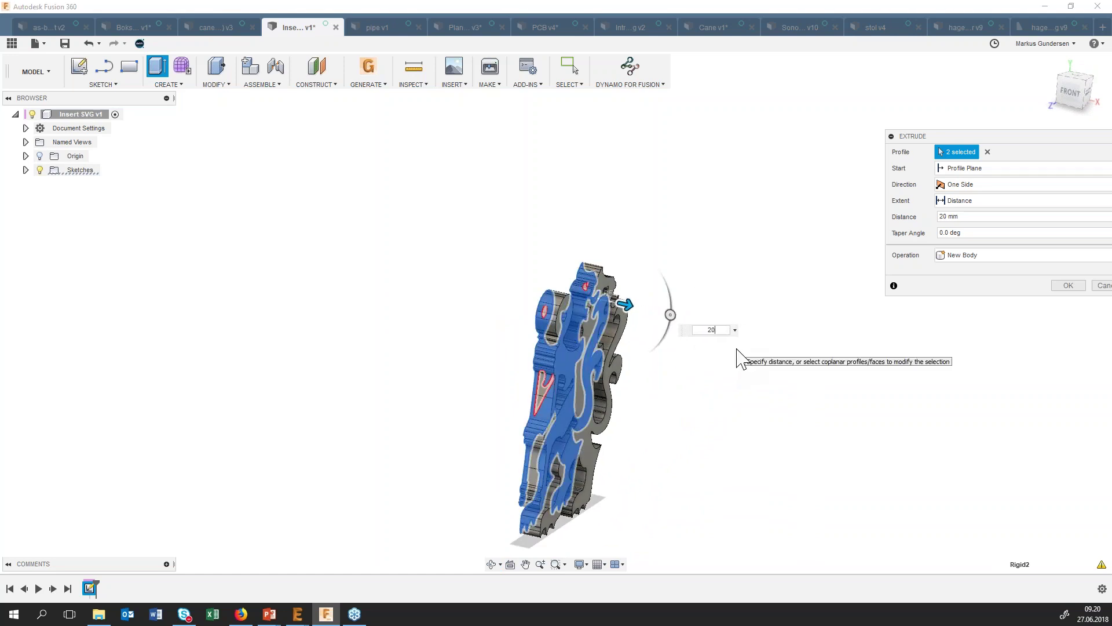
pyautogui.click(1073, 287)
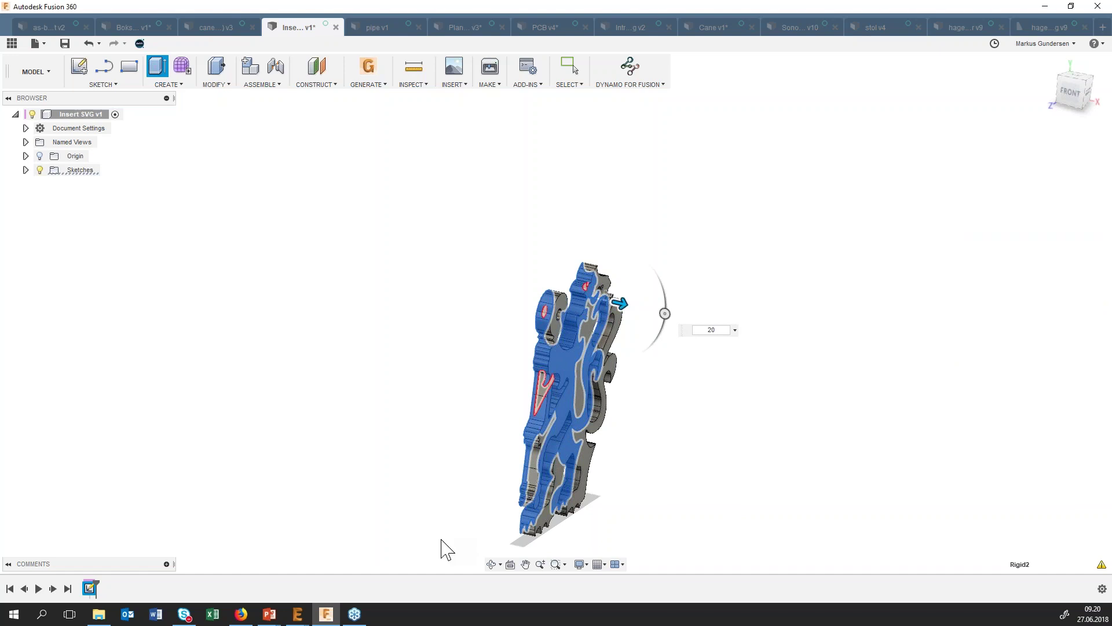
# Orbit the lion body to face straight forward.
pyautogui.click(491, 565)
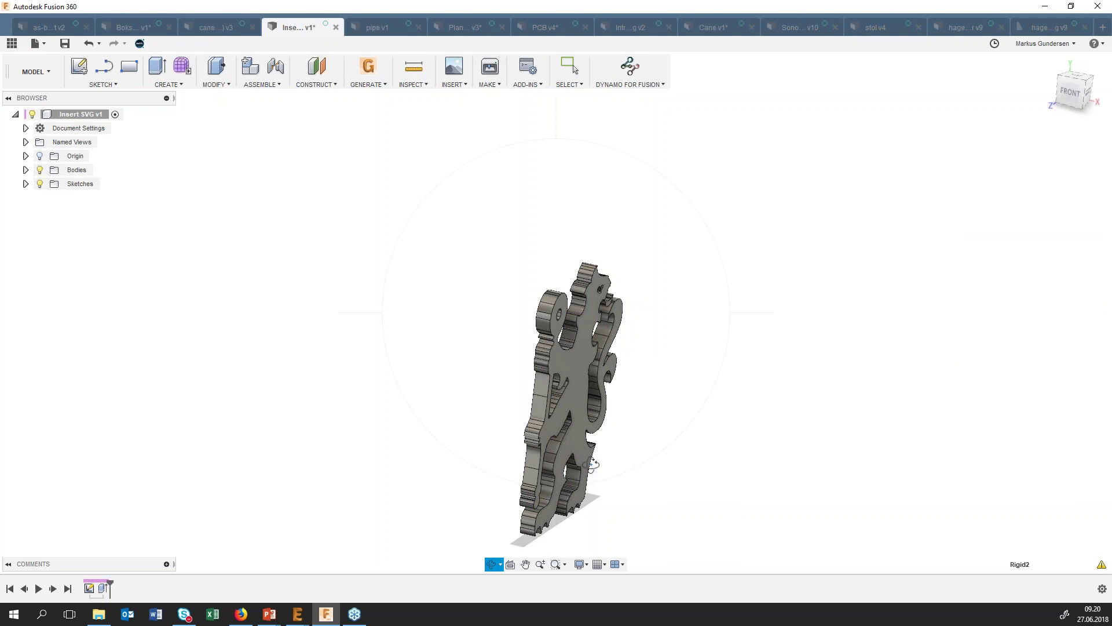
pyautogui.moveTo(595, 481); pyautogui.dragTo(549, 454)
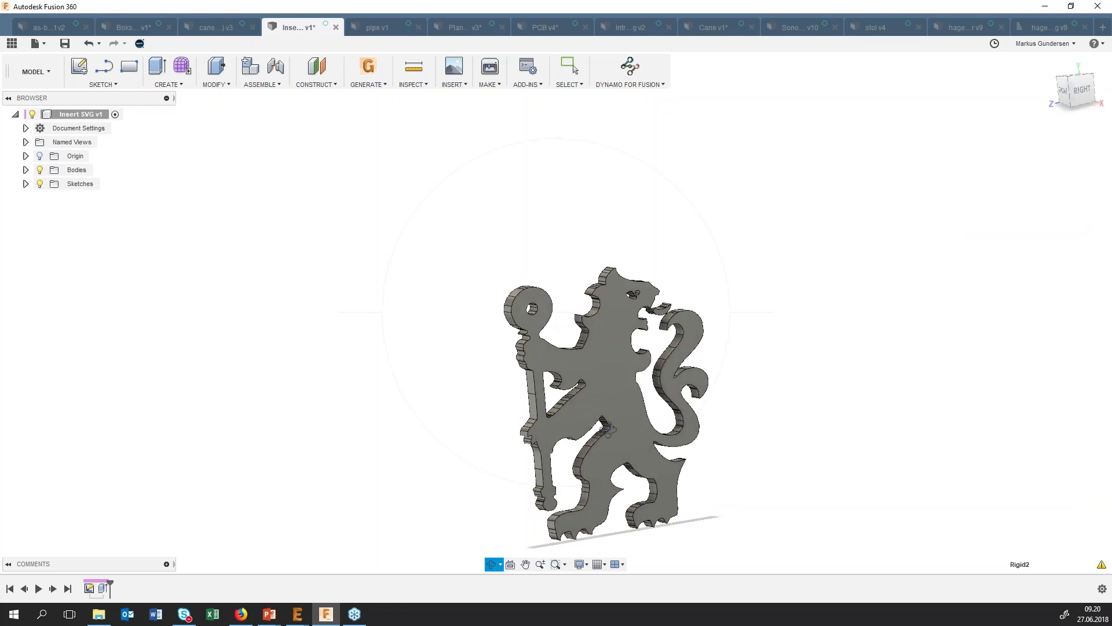
pyautogui.moveTo(614, 432); pyautogui.dragTo(649, 435)
pyautogui.press('Escape')
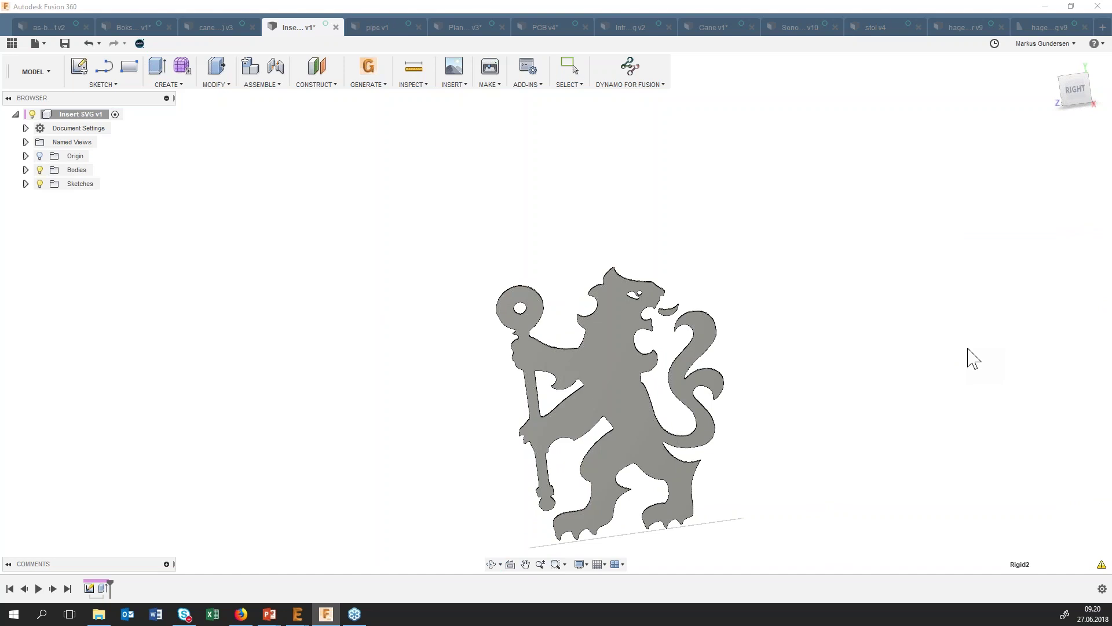
pyautogui.press('a')
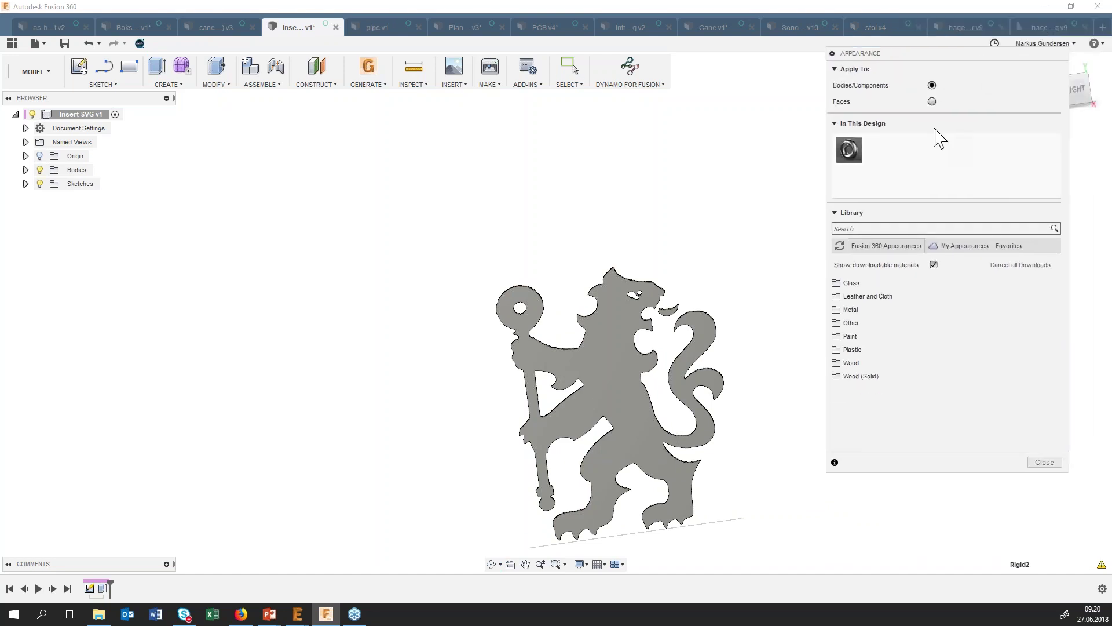
# Apply Plastic - Translucent Glossy (Blue) to the lion and red to the crescent tongue.
pyautogui.click(851, 350)
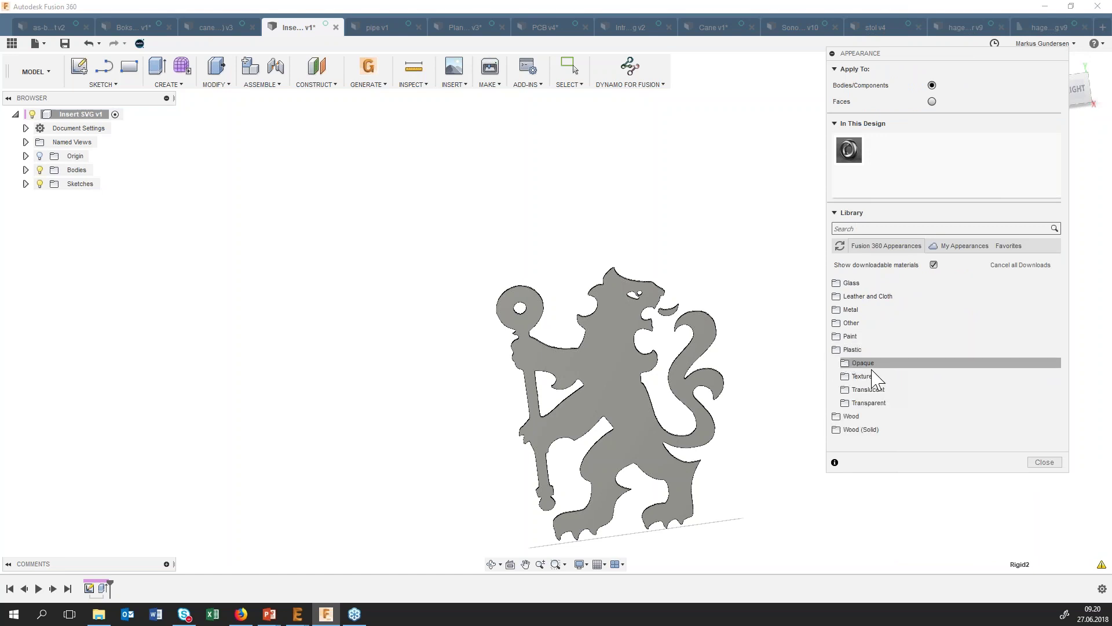
pyautogui.click(845, 377)
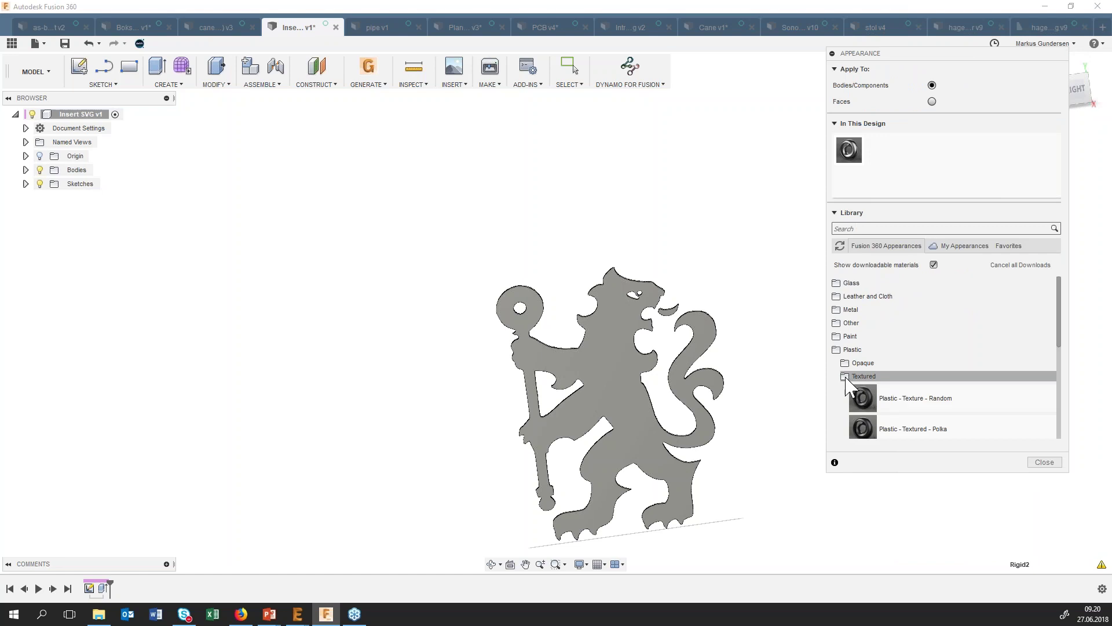
pyautogui.click(844, 376)
pyautogui.scroll(-3, 850, 392)
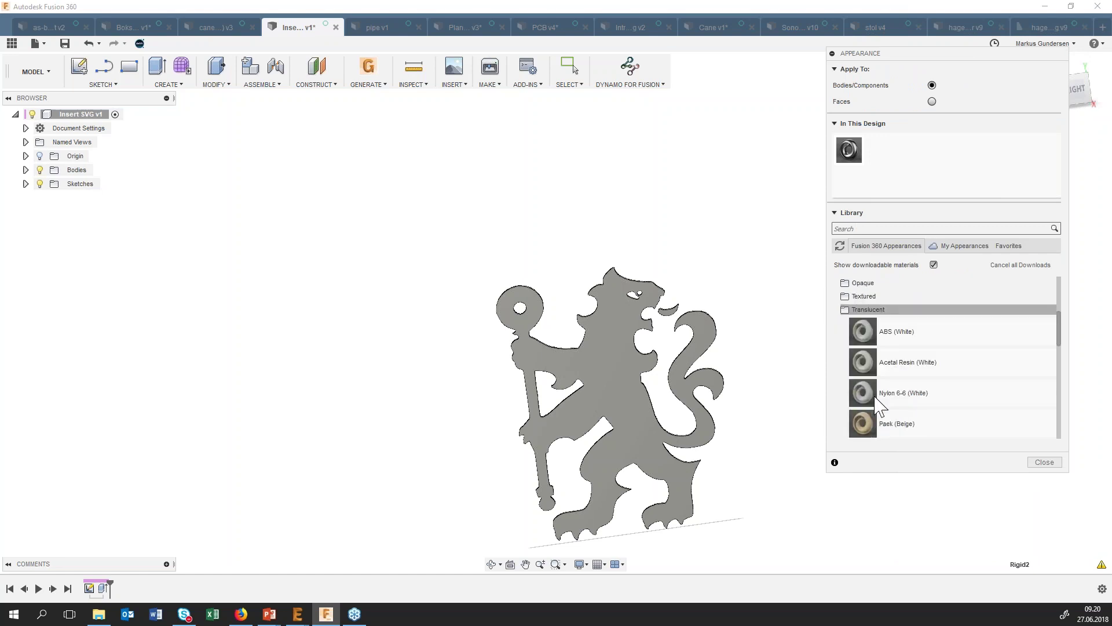
pyautogui.scroll(-3, 887, 377)
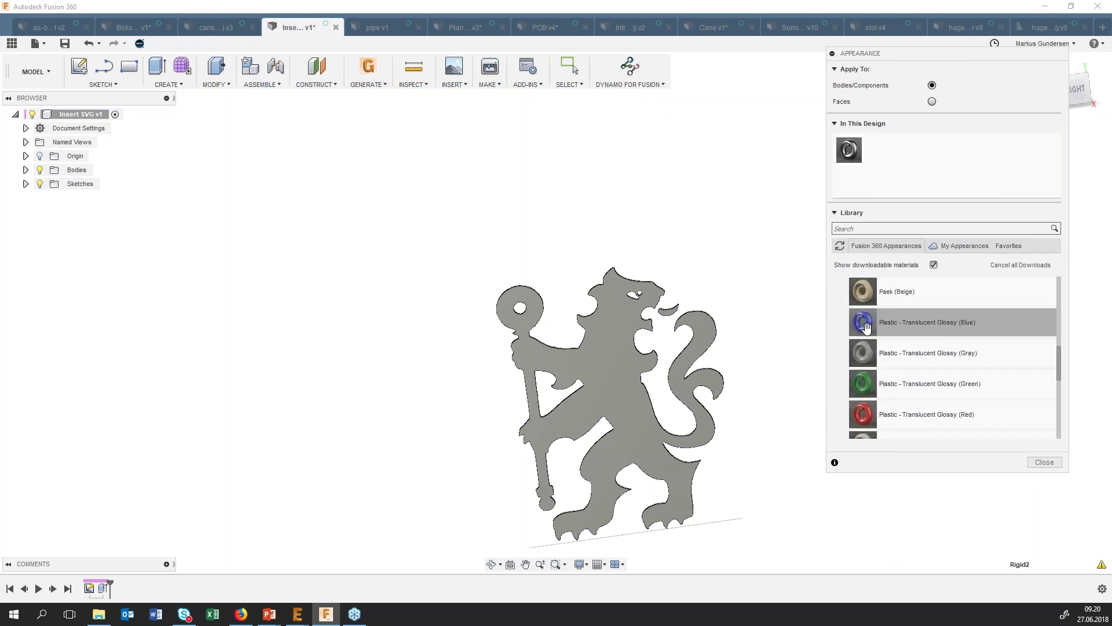
pyautogui.moveTo(865, 322); pyautogui.dragTo(634, 399)
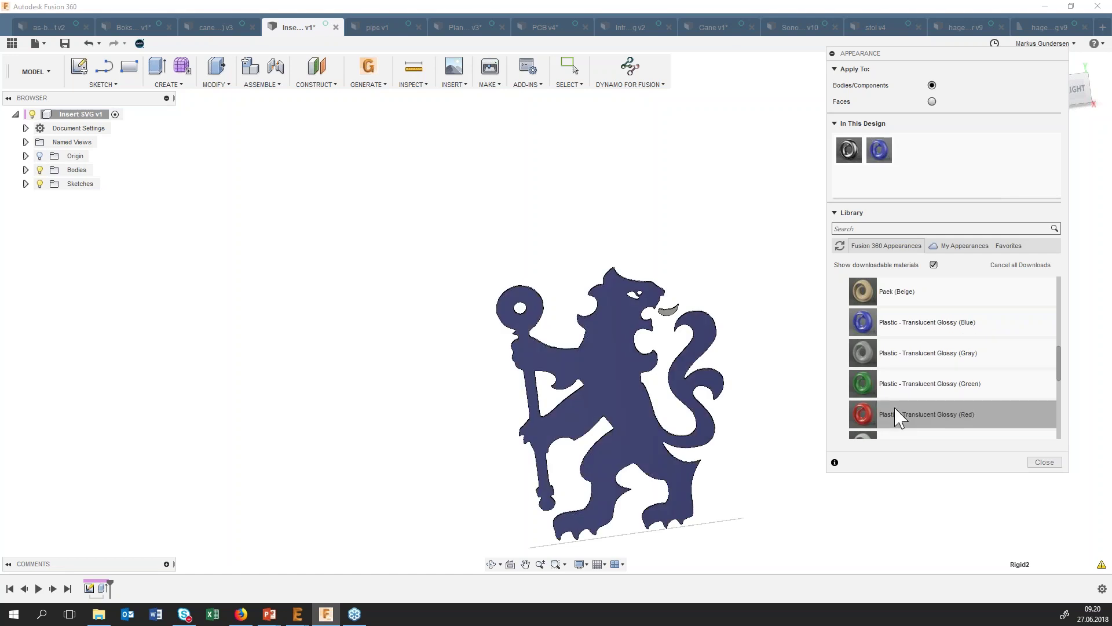
pyautogui.moveTo(872, 420); pyautogui.dragTo(667, 312)
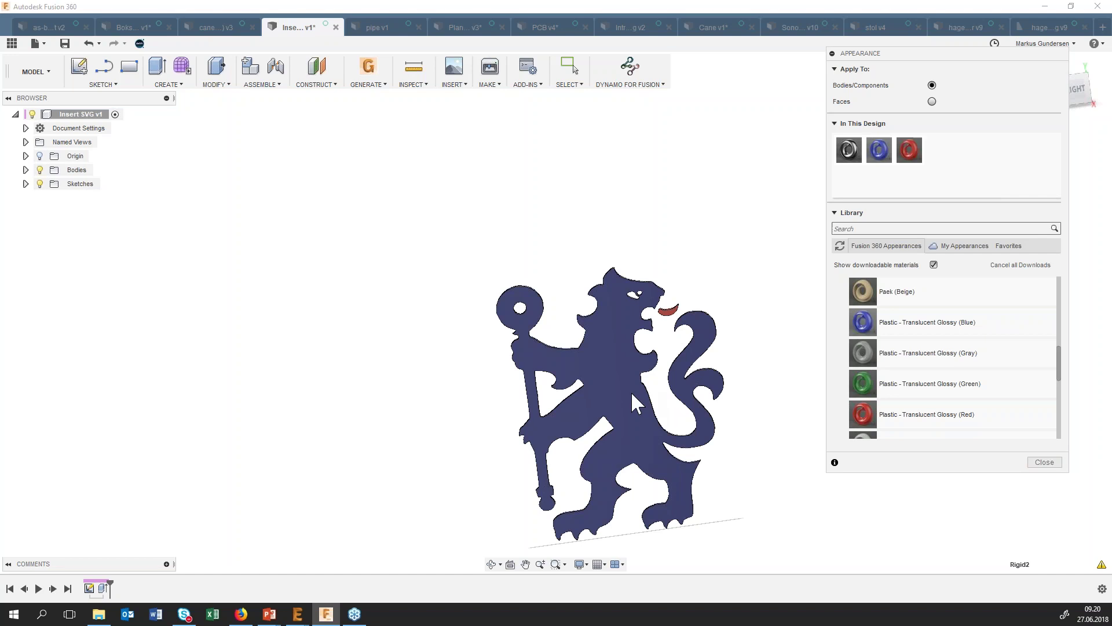
# Lighten the lion's blue appearance, close the appearance settings, and view from the right.
pyautogui.rightClick(878, 150)
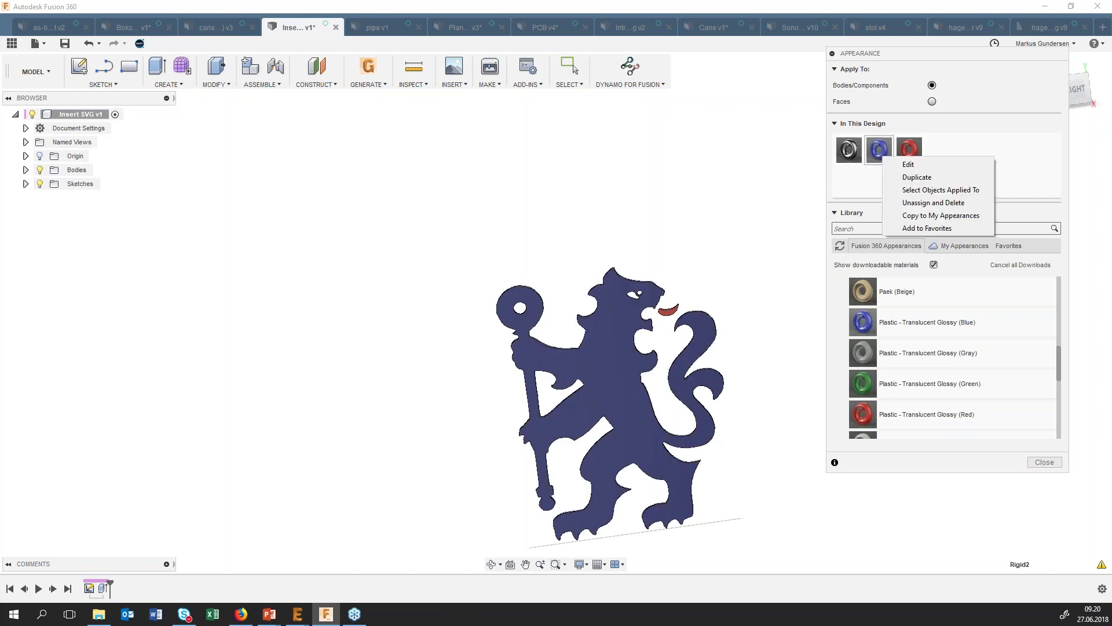
pyautogui.click(887, 162)
pyautogui.moveTo(1046, 57); pyautogui.dragTo(837, 73)
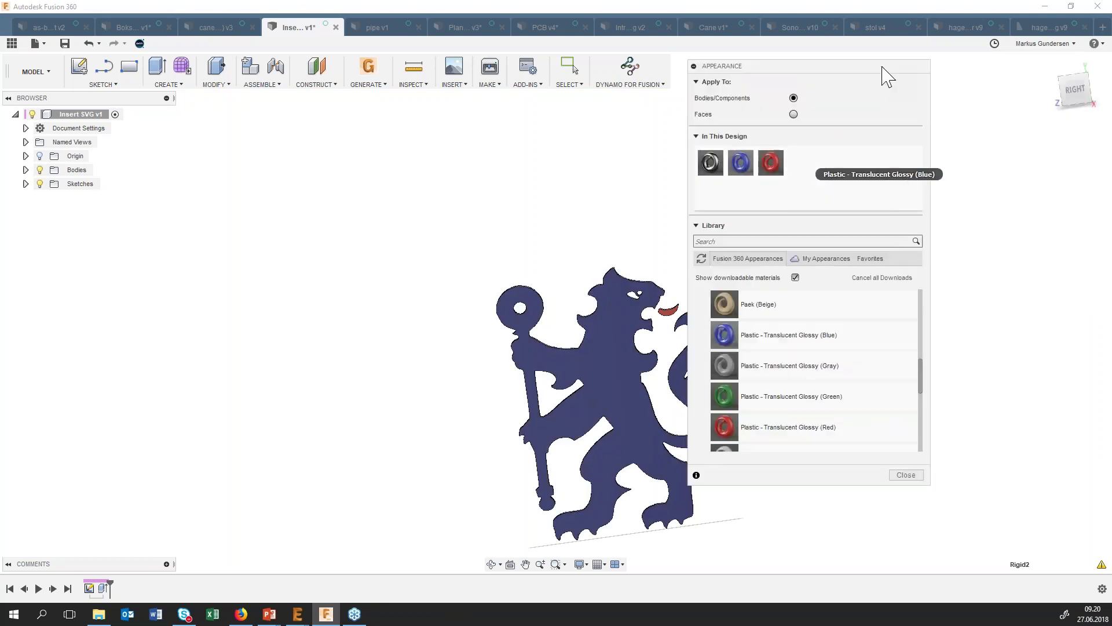
pyautogui.rightClick(668, 171)
pyautogui.click(681, 181)
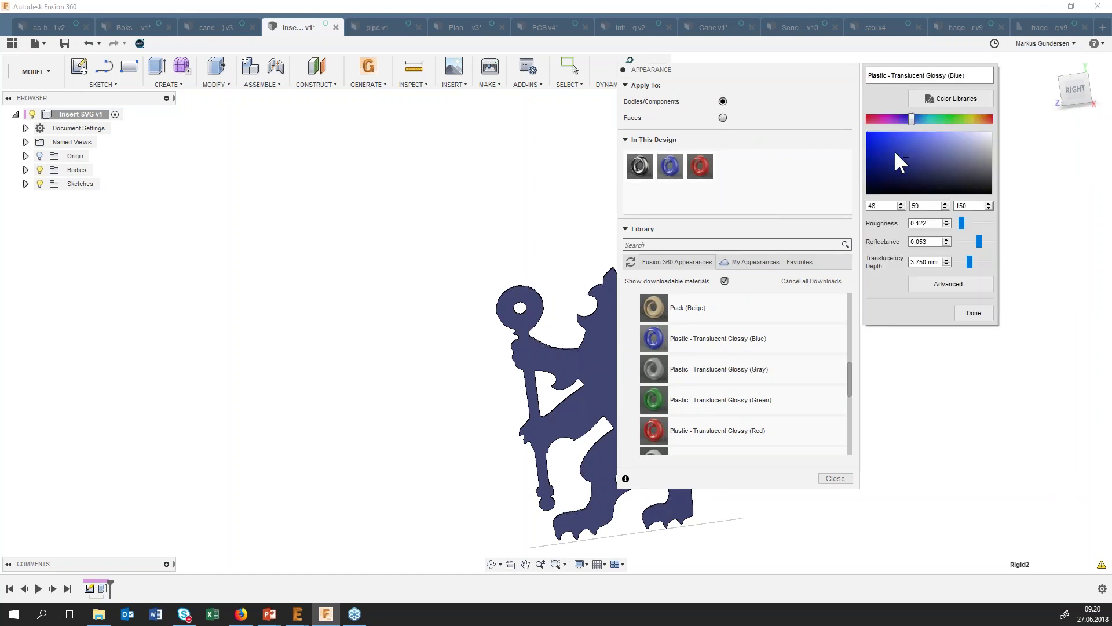
pyautogui.moveTo(909, 151)
pyautogui.mouseDown()
pyautogui.moveTo(913, 141)
pyautogui.moveTo(889, 143)
pyautogui.mouseUp()
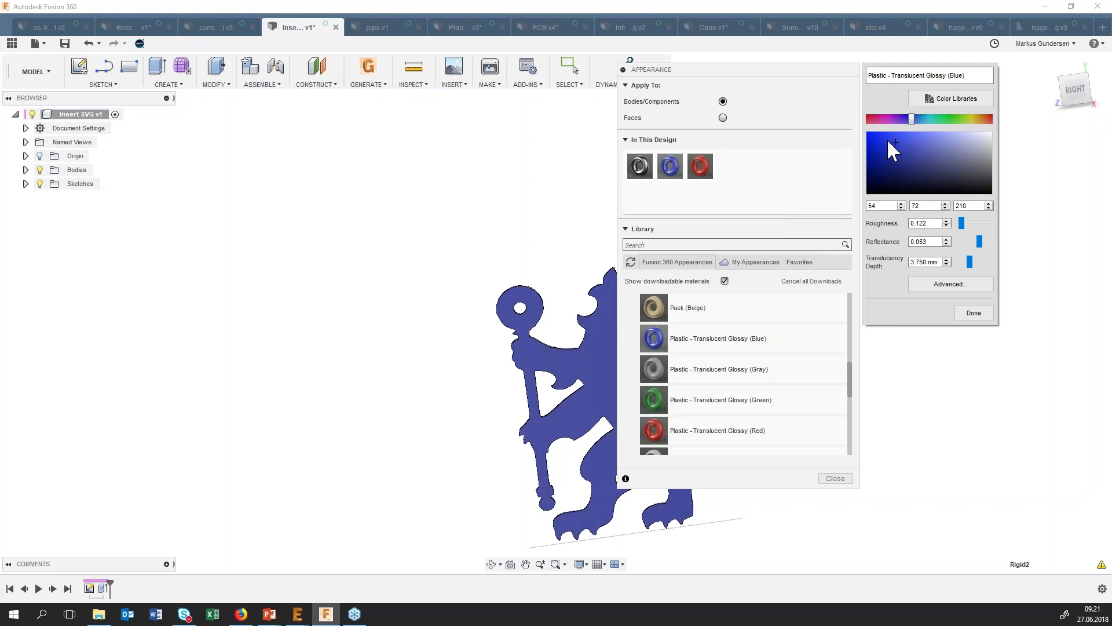
pyautogui.click(974, 313)
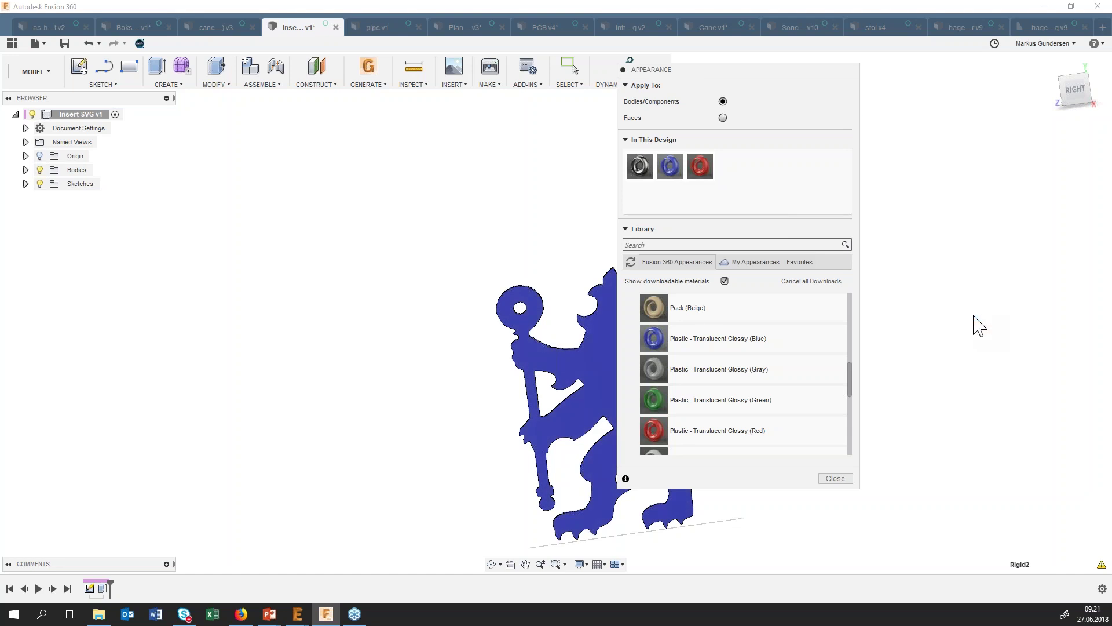
pyautogui.click(834, 479)
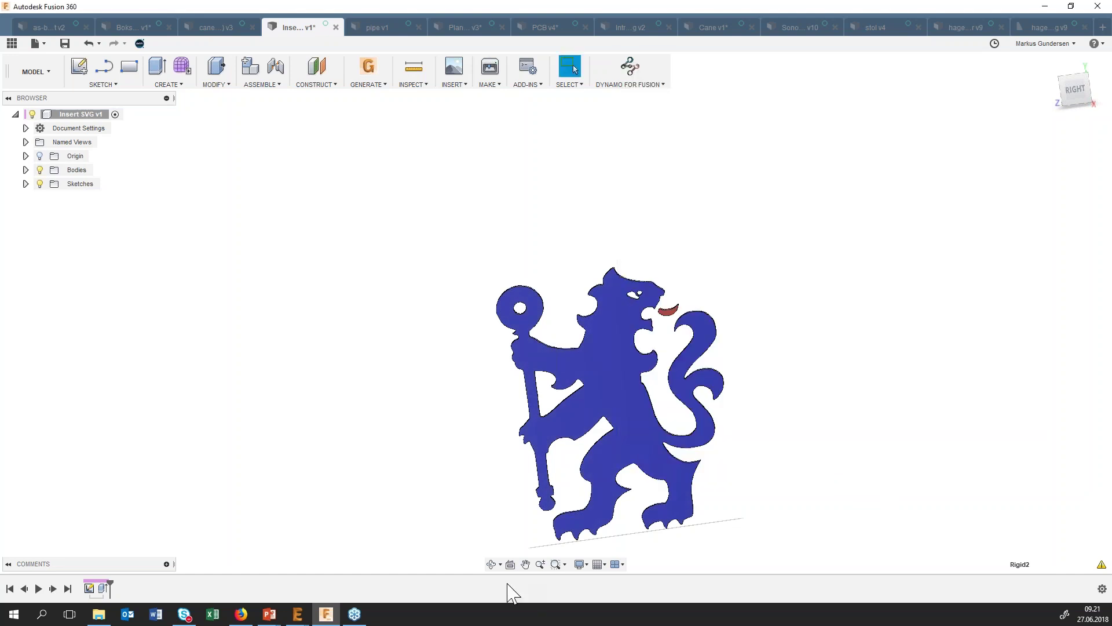
pyautogui.click(1075, 89)
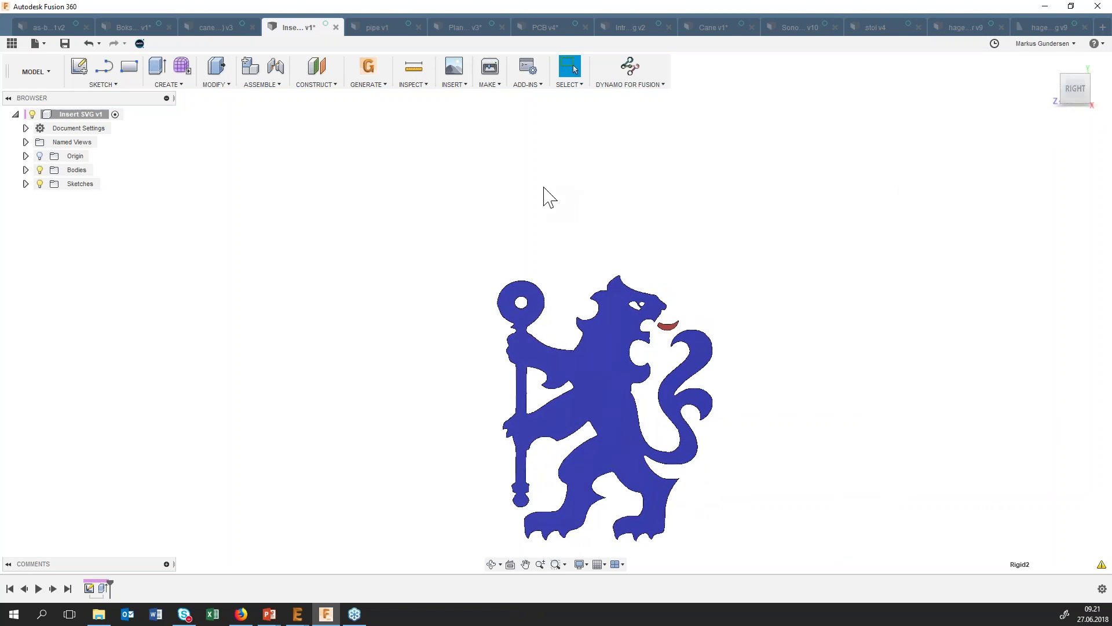
# Save the lion design as version 2 and switch to the pipe v1 design.
pyautogui.hotkey('ctrl', 's')
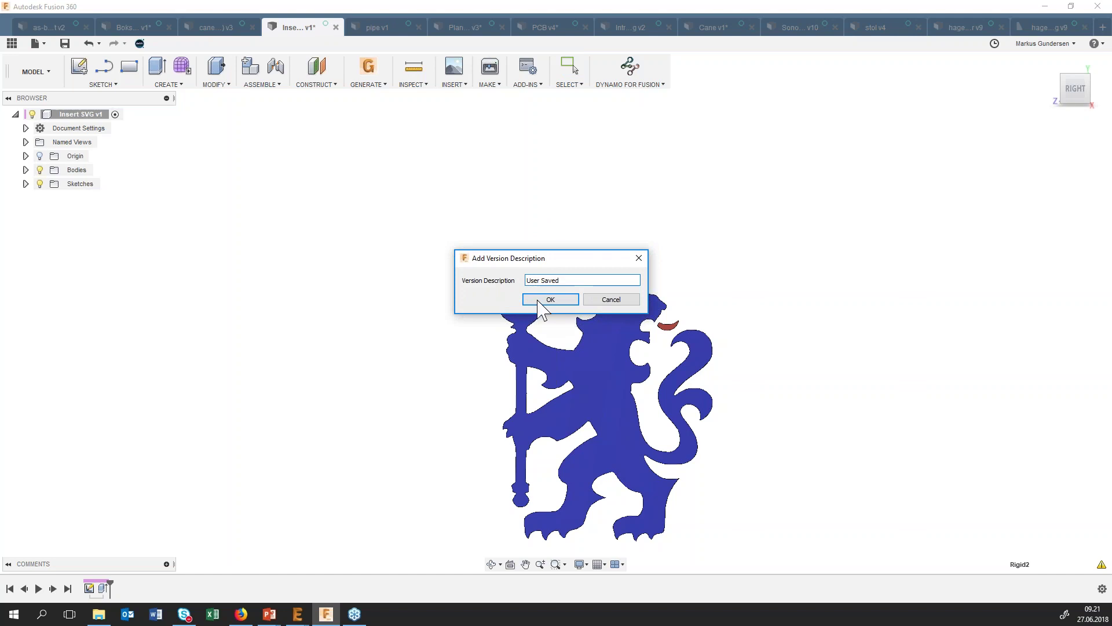
pyautogui.click(538, 301)
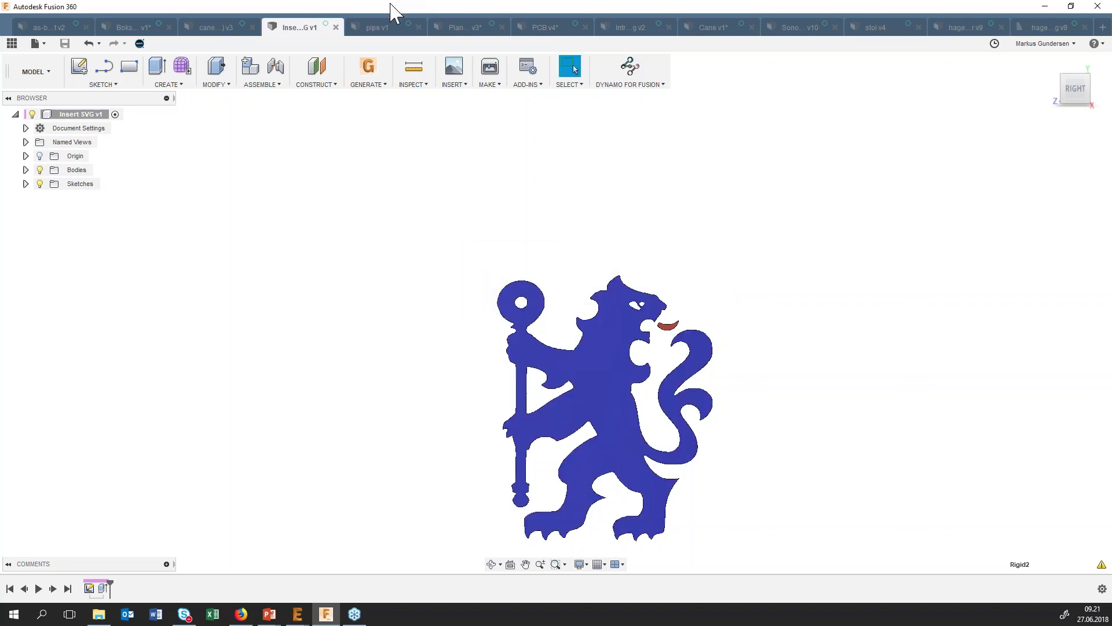
pyautogui.click(383, 29)
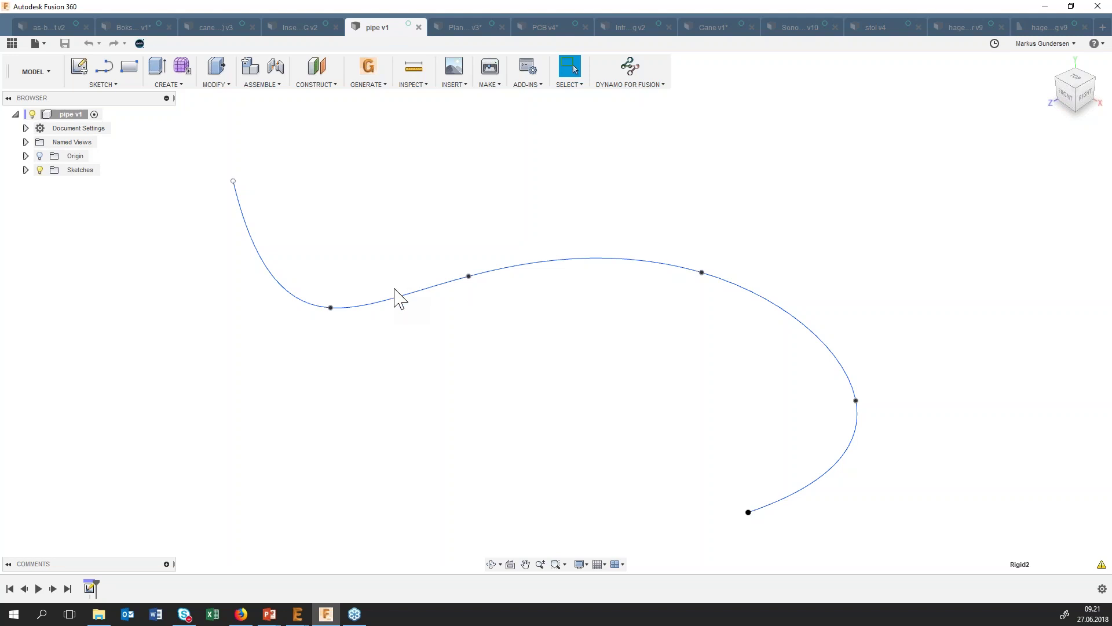
# Create a hollow pipe along the spline with 10 mm section and 1 mm wall thickness.
pyautogui.click(179, 87)
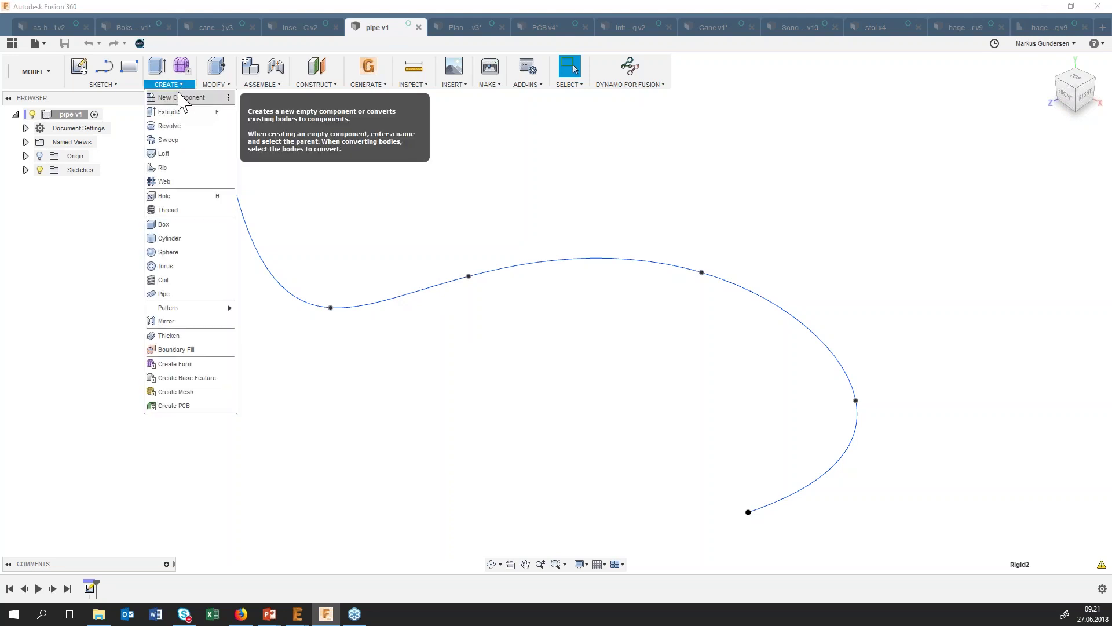
pyautogui.click(178, 294)
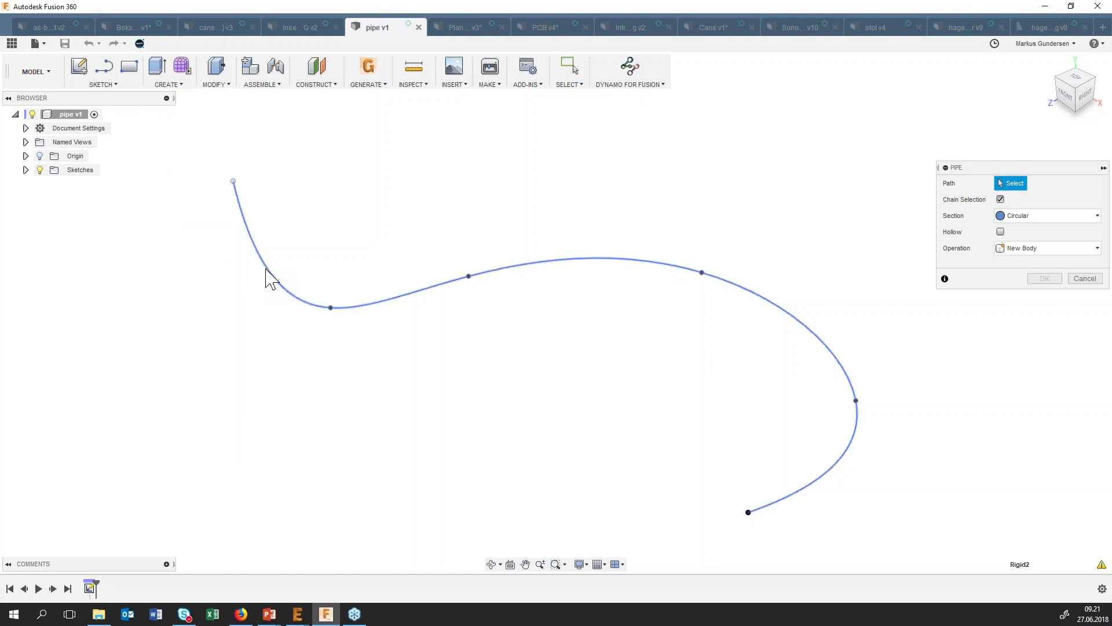
pyautogui.click(272, 277)
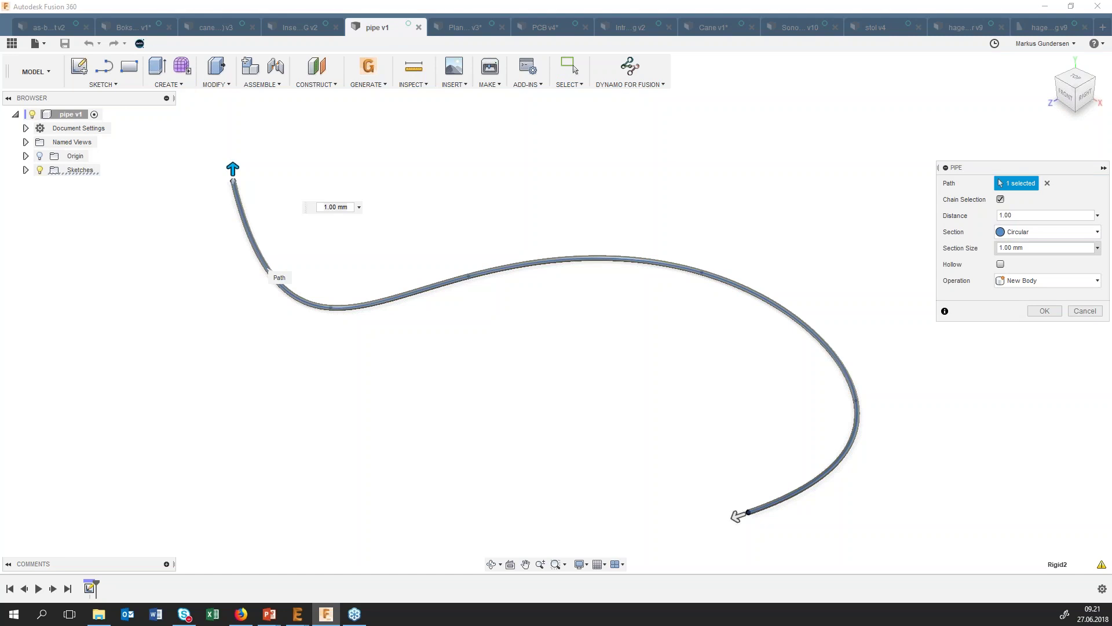
pyautogui.write('10')
pyautogui.press('Return')
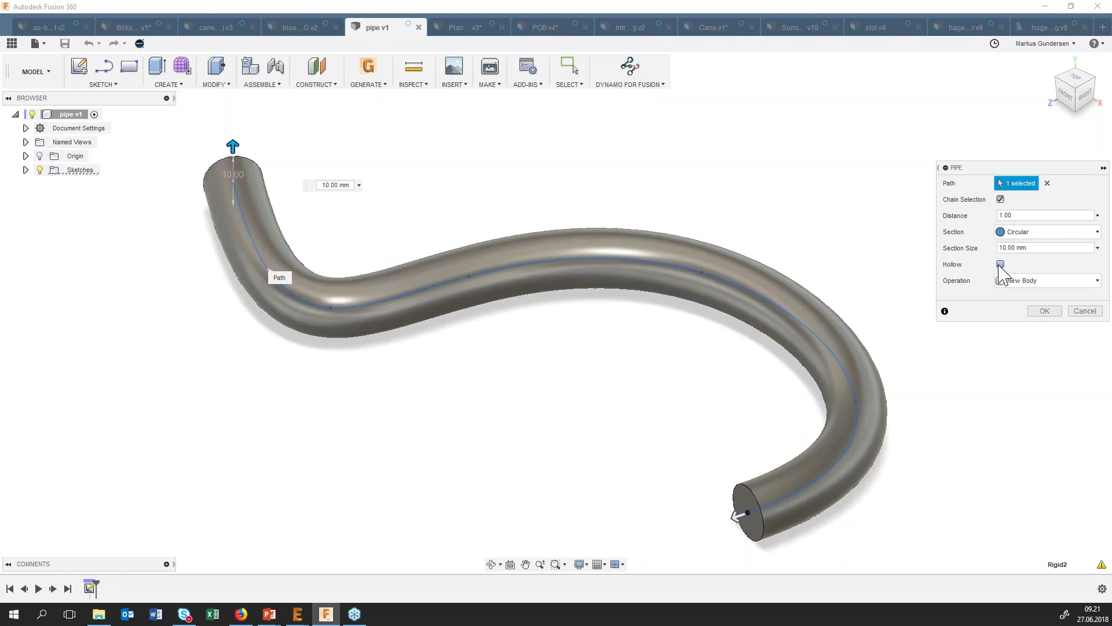
pyautogui.click(1000, 264)
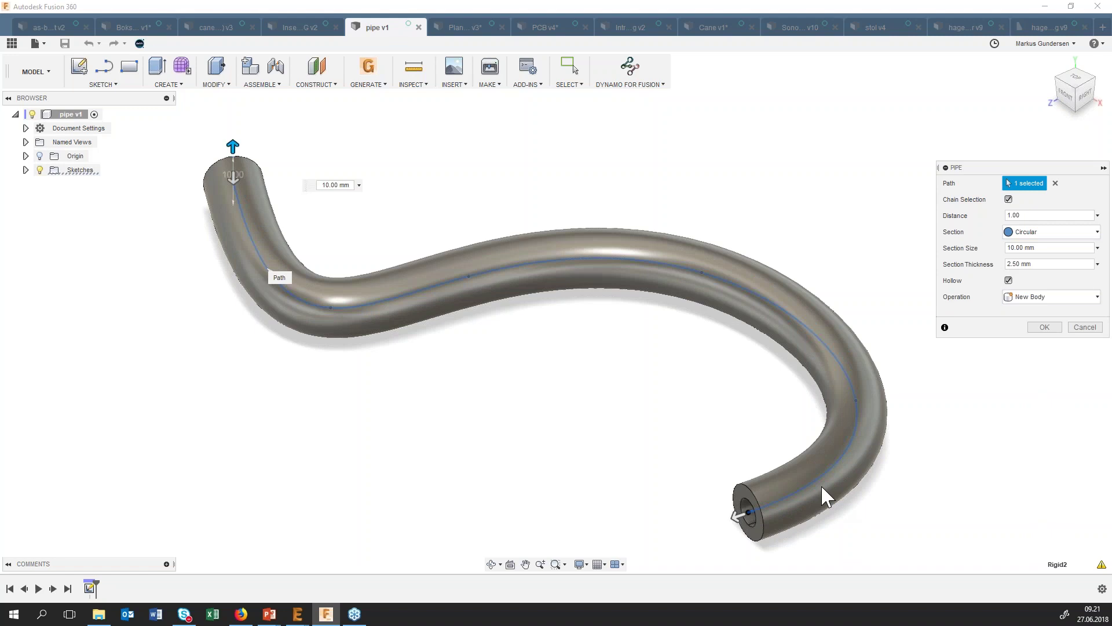
pyautogui.doubleClick(1024, 264)
pyautogui.write('4.5')
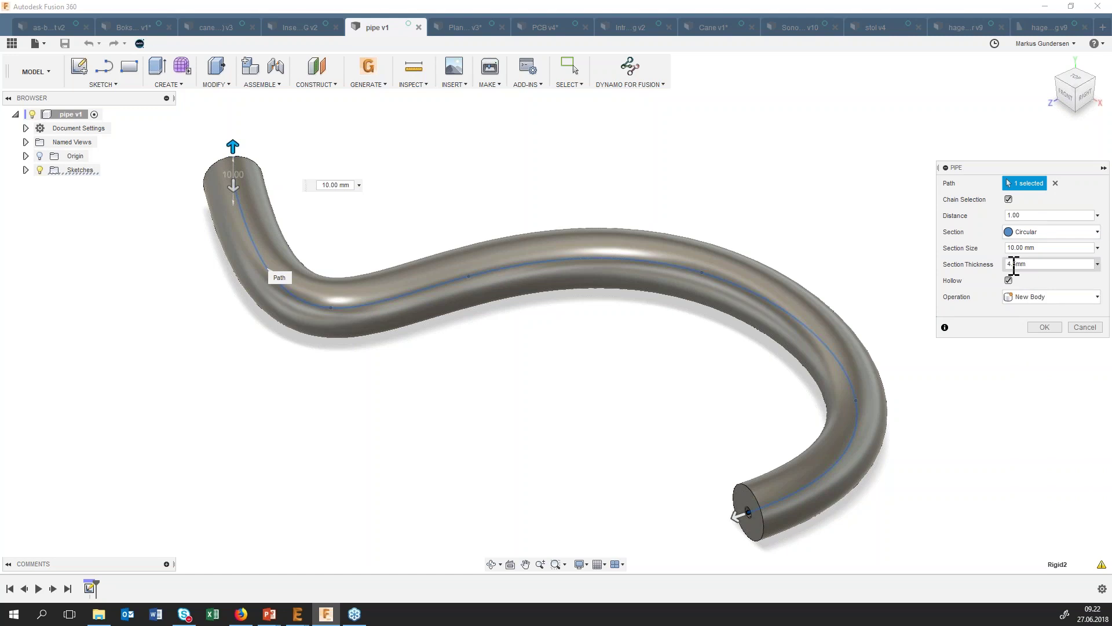
pyautogui.click(1018, 263)
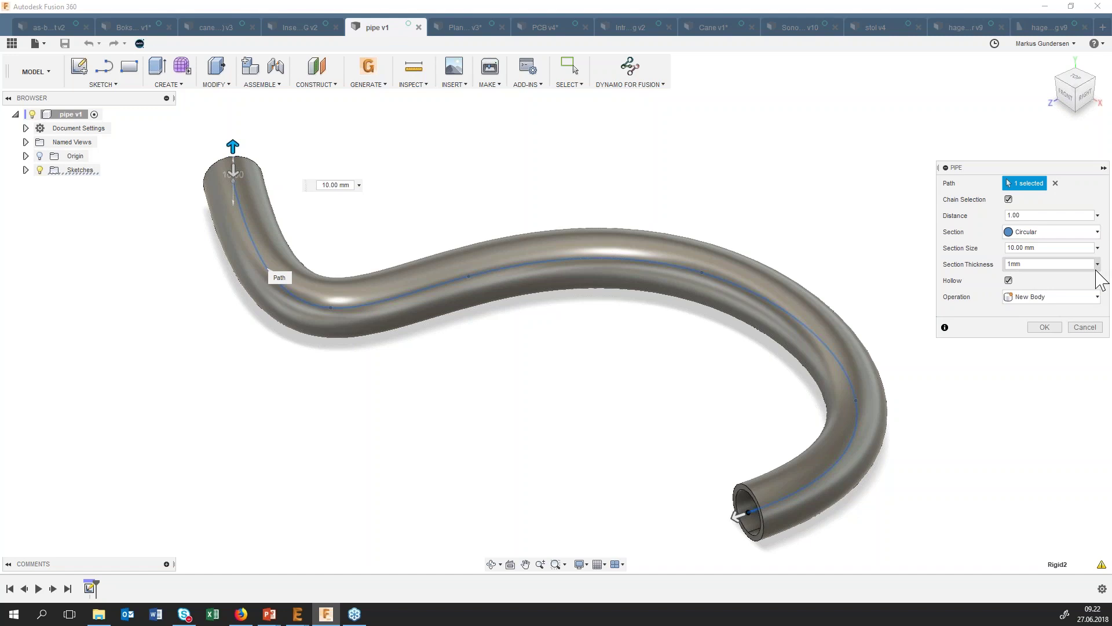
pyautogui.click(1041, 329)
# Orbit around the new pipe, return to home view, and switch to the Plane along path design.
pyautogui.click(492, 565)
pyautogui.moveTo(529, 467)
pyautogui.mouseDown()
pyautogui.moveTo(504, 332)
pyautogui.moveTo(555, 364)
pyautogui.moveTo(529, 398)
pyautogui.mouseUp()
pyautogui.scroll(-5, 529, 397)
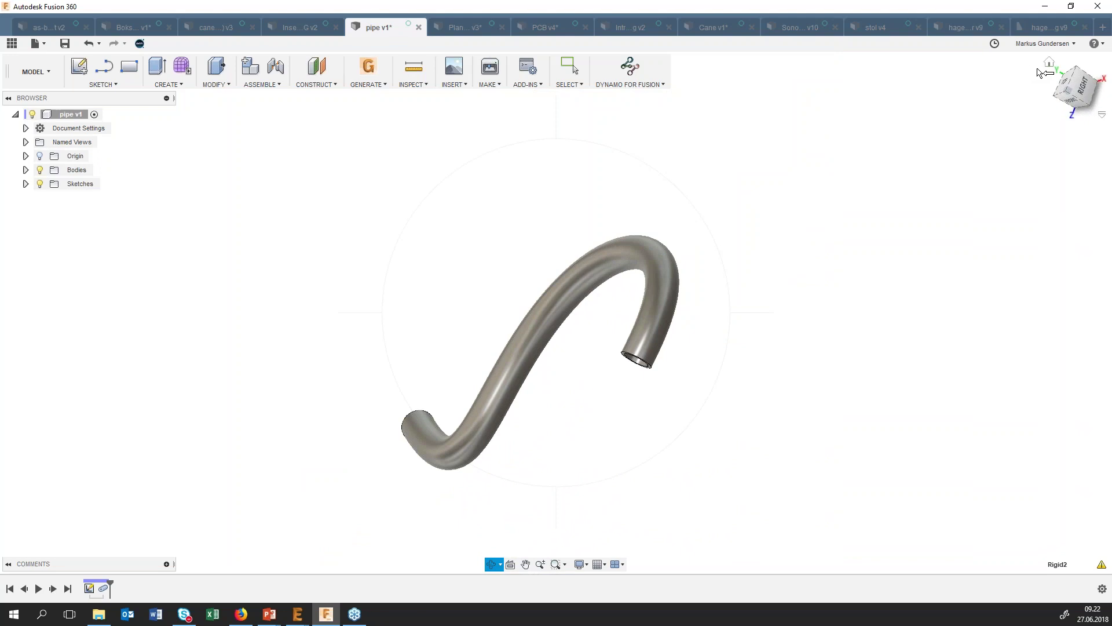
pyautogui.click(1050, 64)
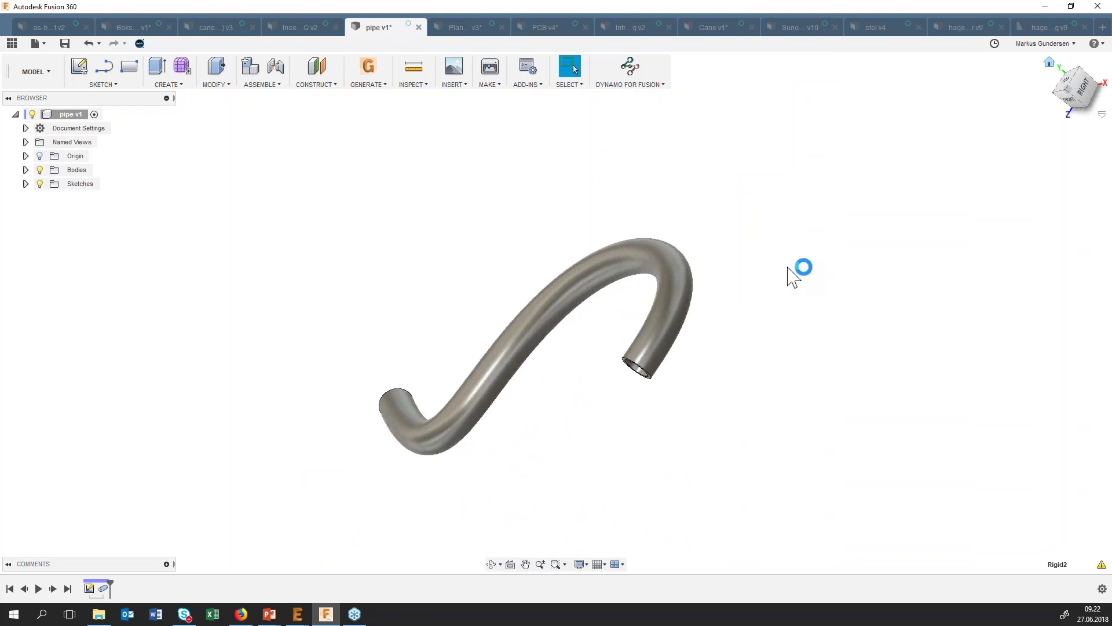
pyautogui.click(474, 30)
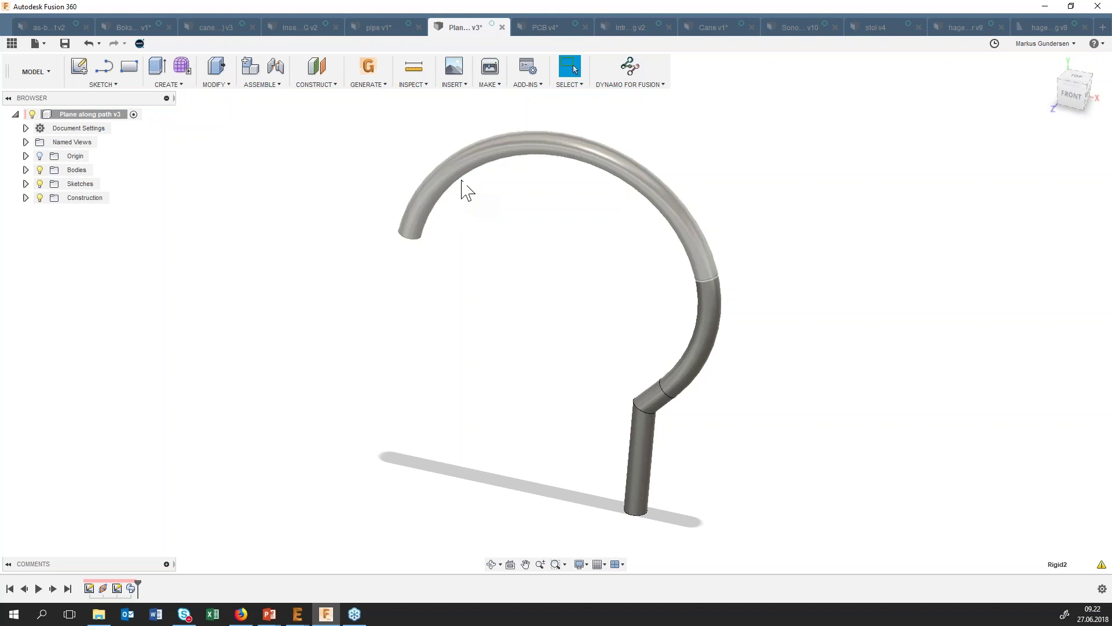
# Expand Sketches in the Plane along path design and turn on Sketch1's visibility on the bent pipe.
pyautogui.click(167, 85)
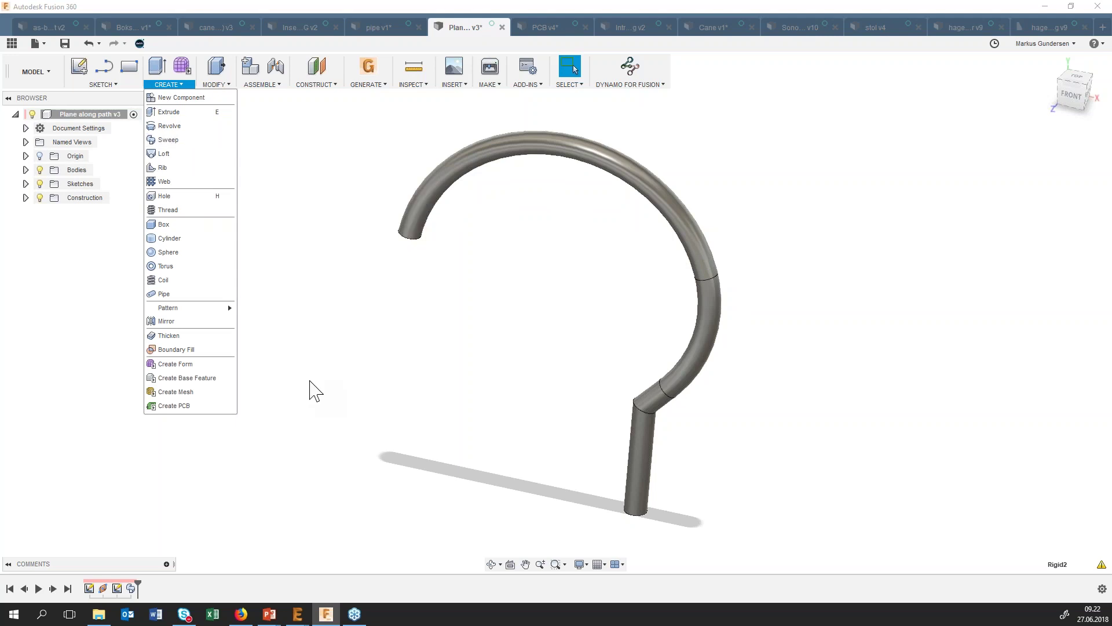
pyautogui.click(316, 389)
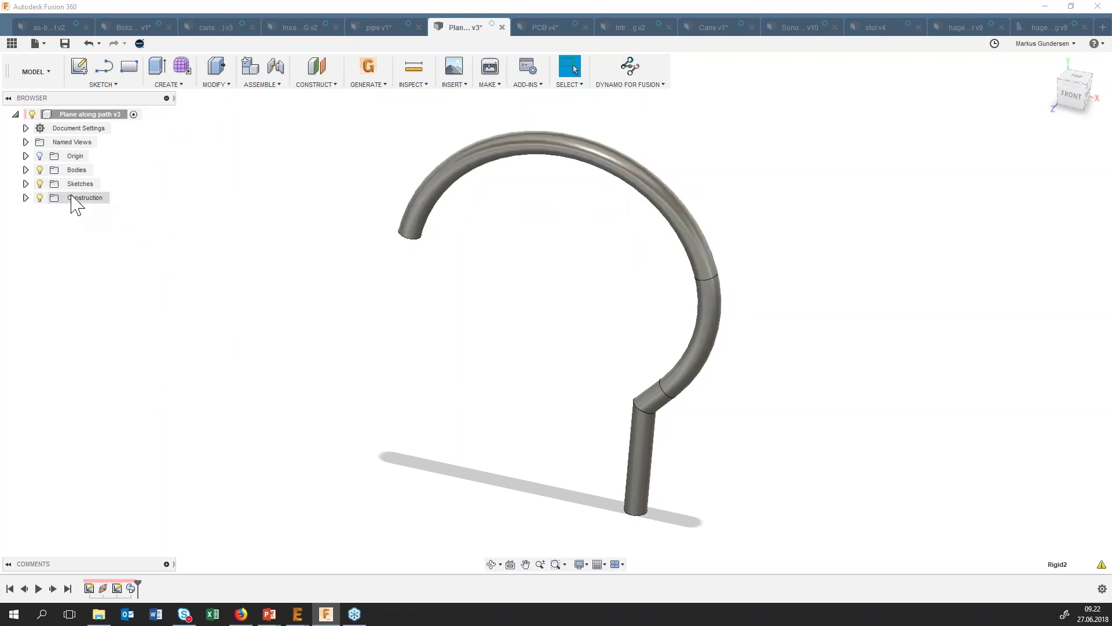
pyautogui.click(26, 183)
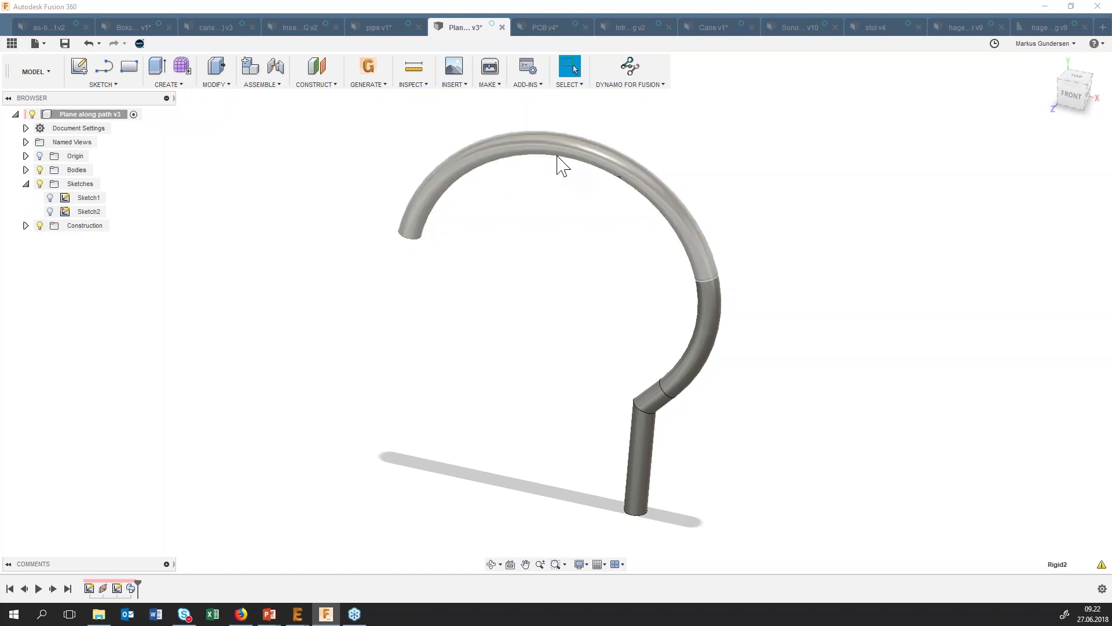
pyautogui.click(50, 199)
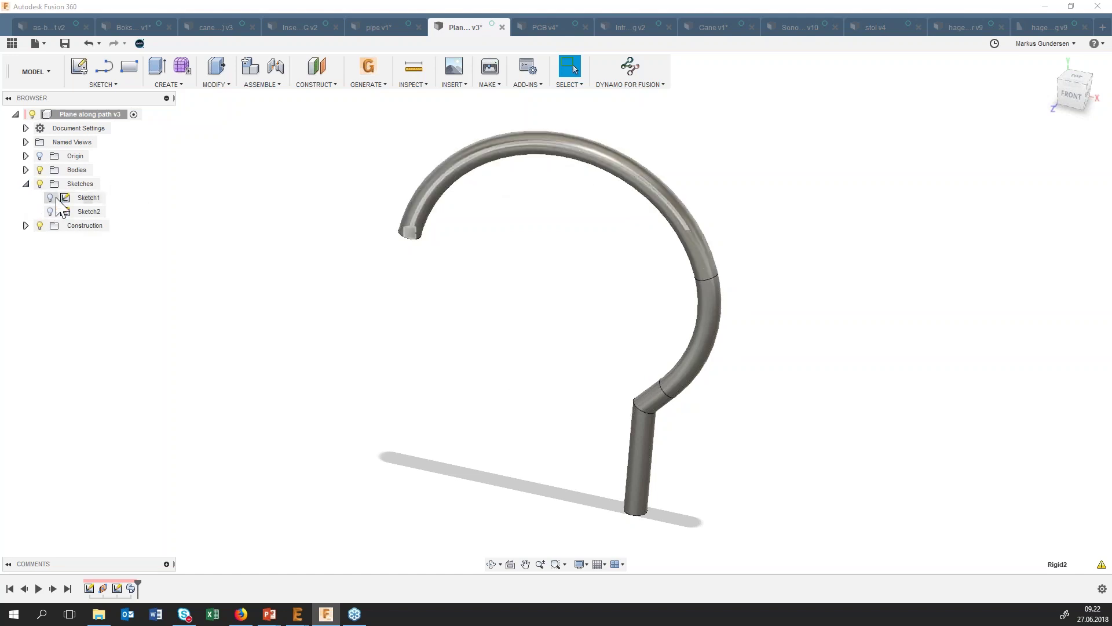
pyautogui.click(50, 198)
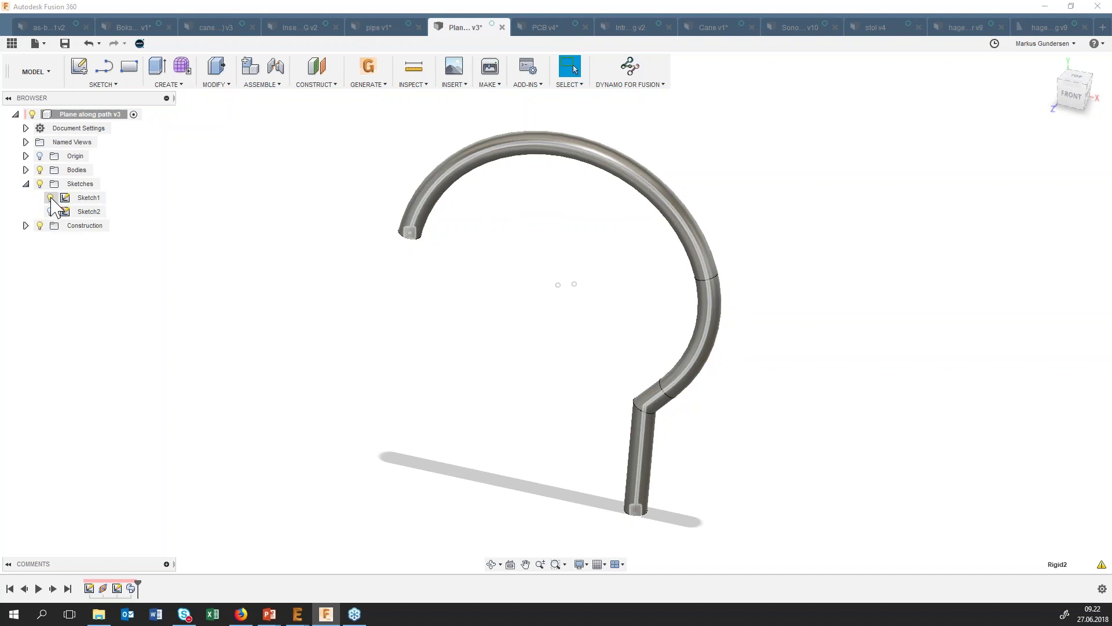
pyautogui.click(315, 85)
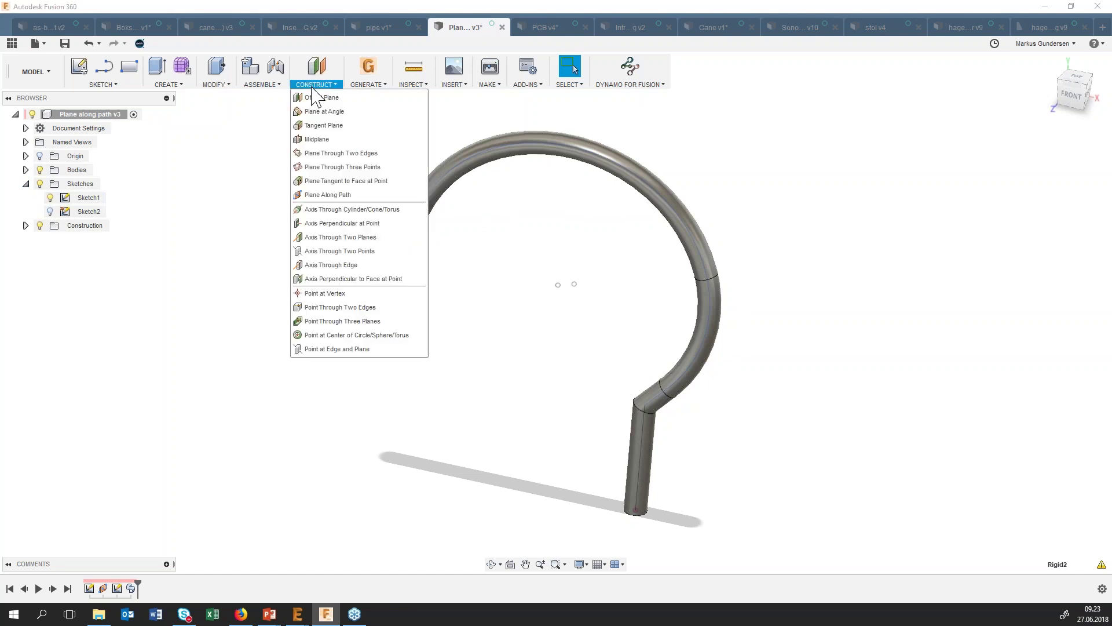
# Create a Plane Along Path on the pipe's path at about 0.588 along the upper arc.
pyautogui.click(332, 197)
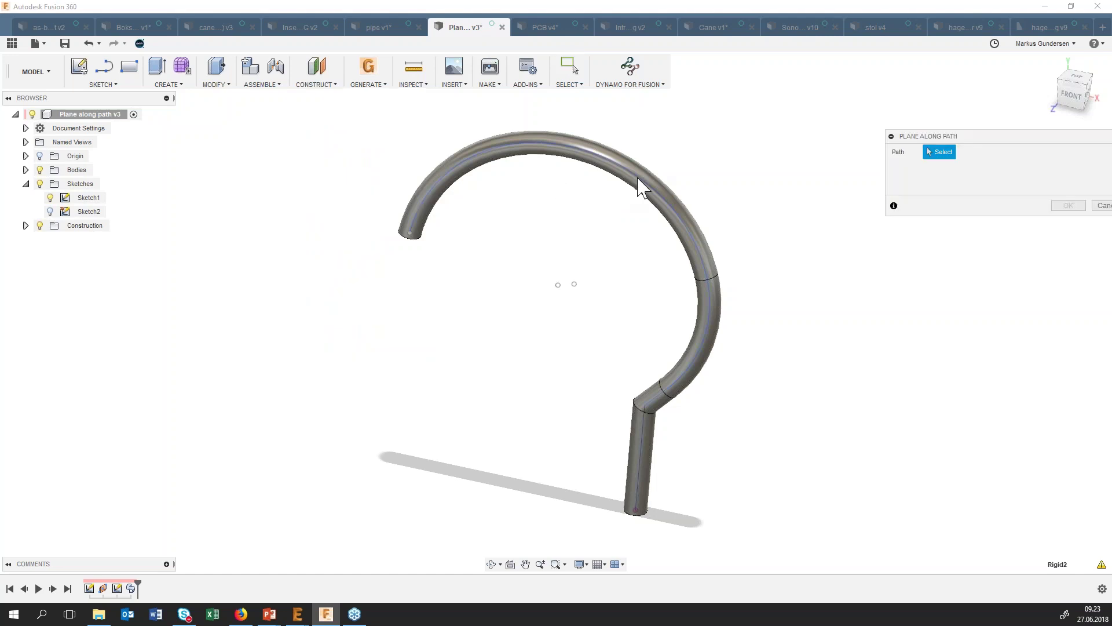
pyautogui.click(642, 189)
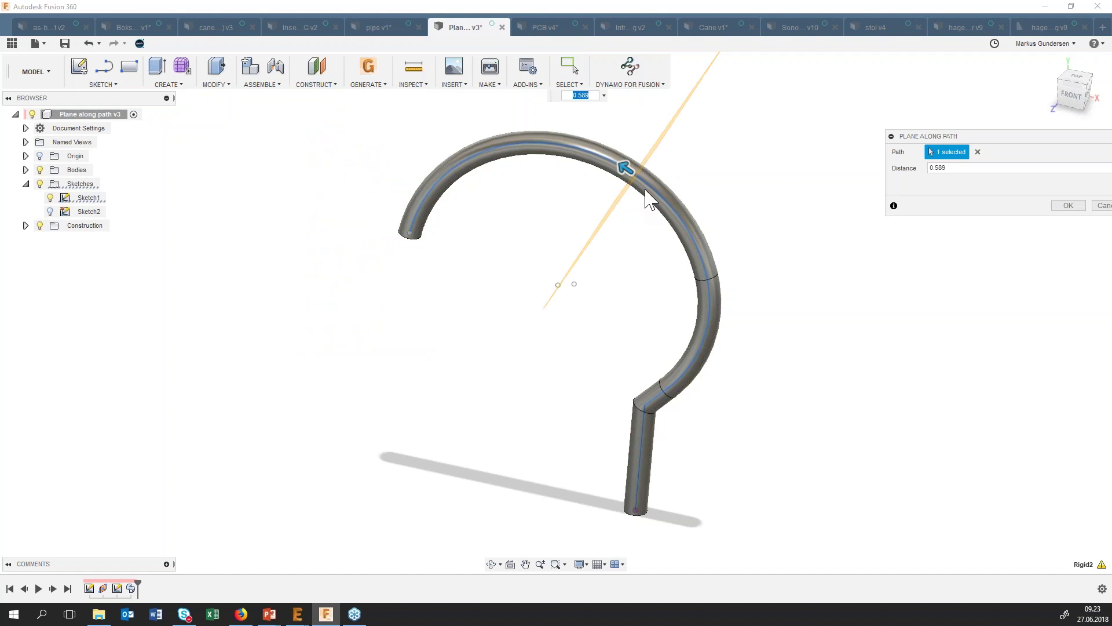
pyautogui.moveTo(626, 169); pyautogui.dragTo(656, 199)
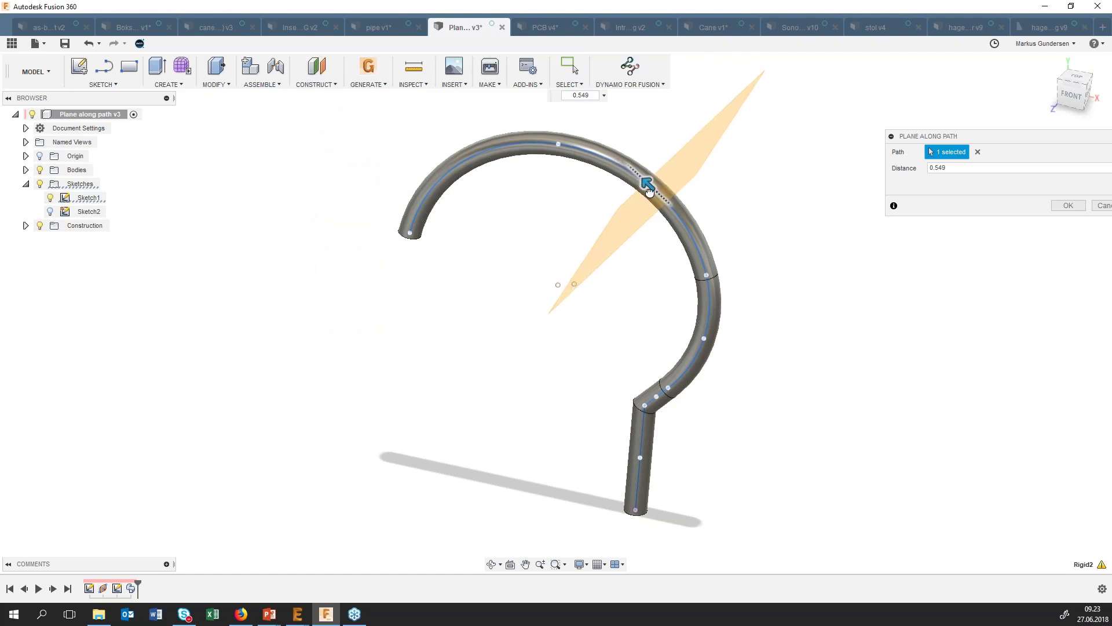
pyautogui.moveTo(655, 199); pyautogui.dragTo(660, 195)
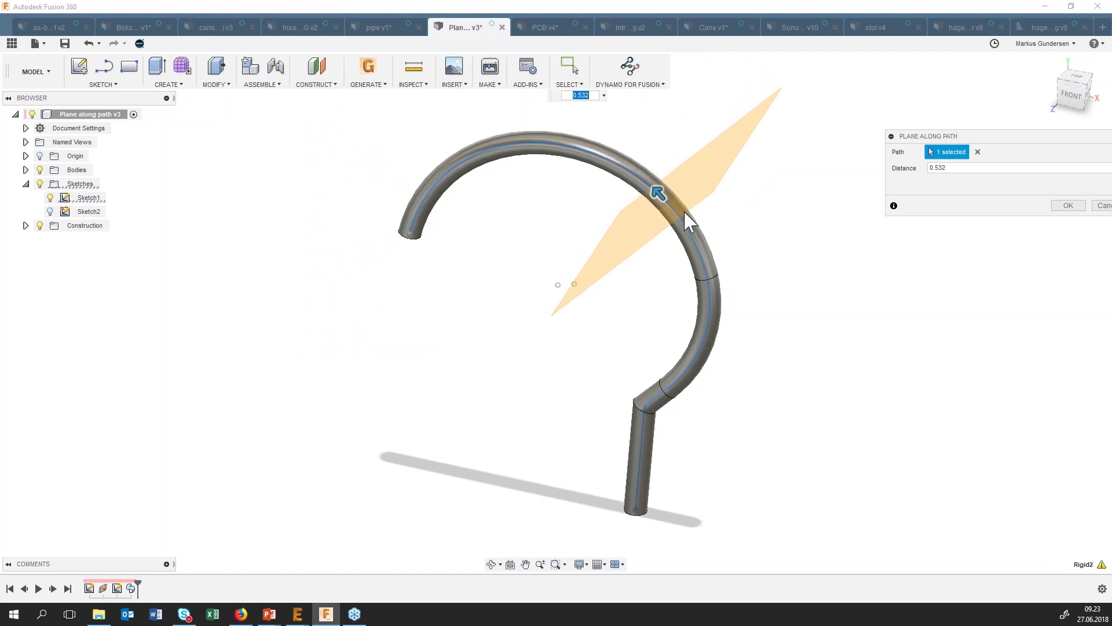
pyautogui.moveTo(649, 185); pyautogui.dragTo(626, 169)
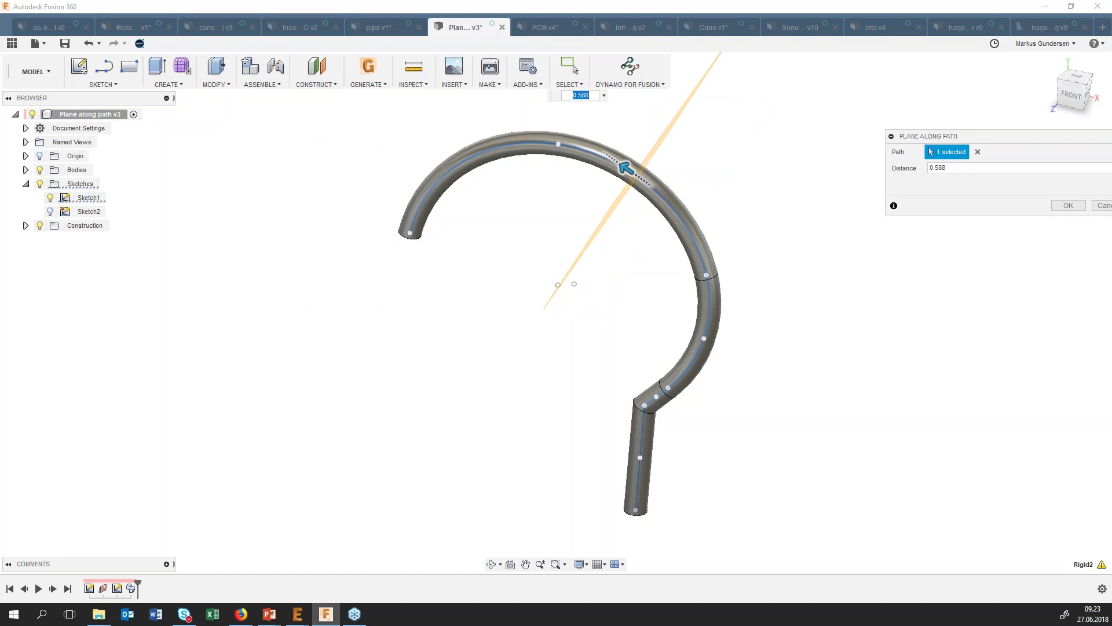
pyautogui.click(1082, 206)
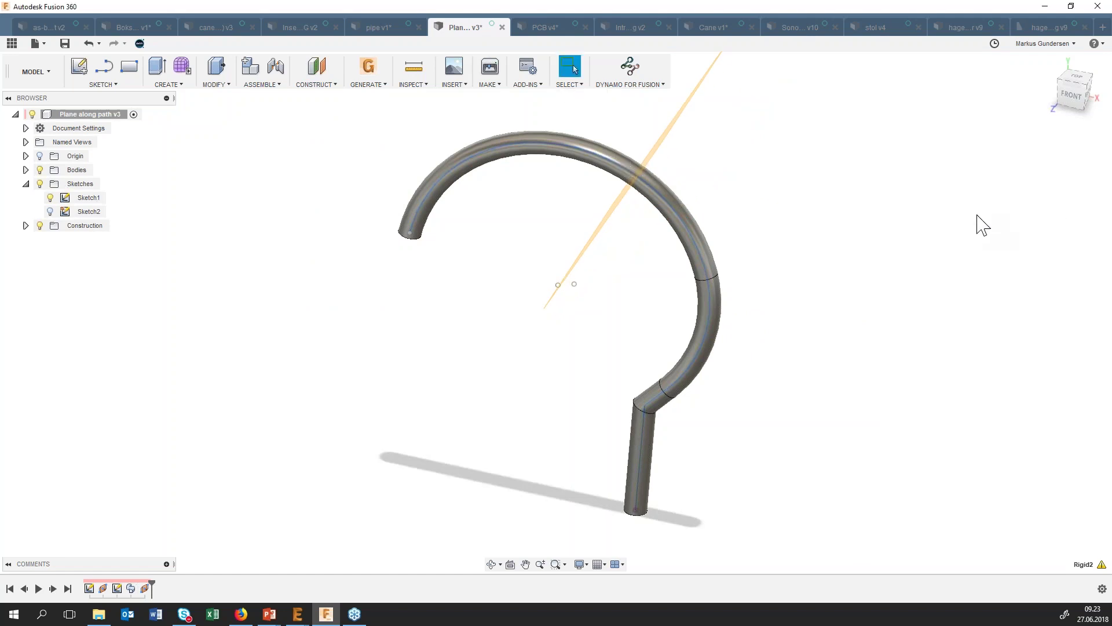
# Orbit to face the new plane and start a rectangle sketch on it.
pyautogui.moveTo(818, 266)
pyautogui.keyDown('shift'); pyautogui.mouseDown(button='middle')
pyautogui.moveTo(733, 251)
pyautogui.moveTo(735, 238)
pyautogui.moveTo(740, 253)
pyautogui.mouseUp(button='middle'); pyautogui.keyUp('shift')
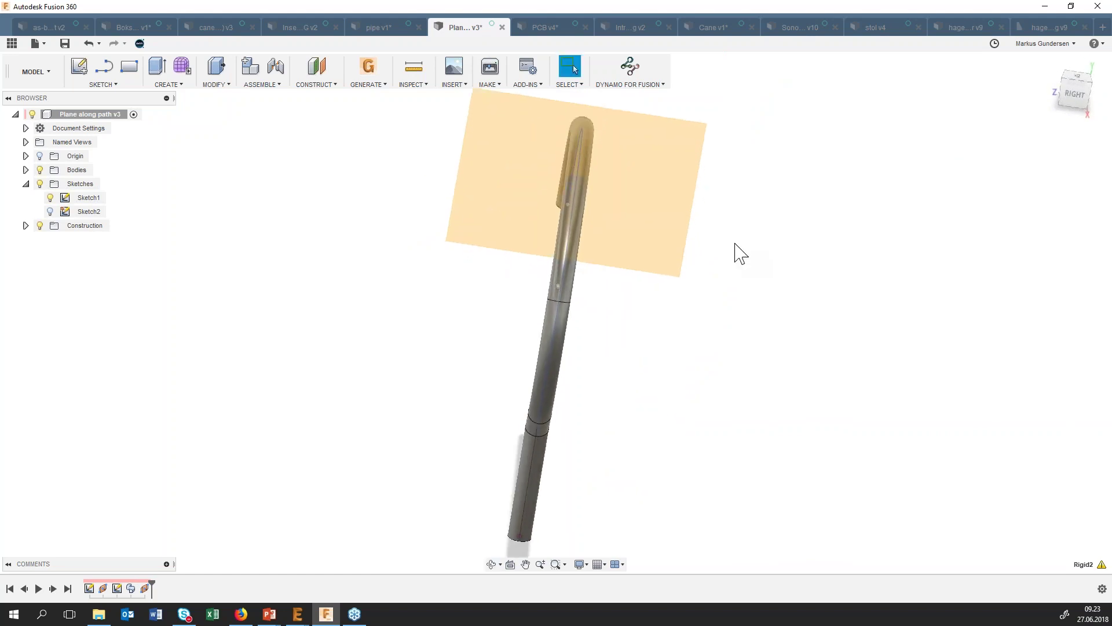
pyautogui.press('r')
pyautogui.click(609, 219)
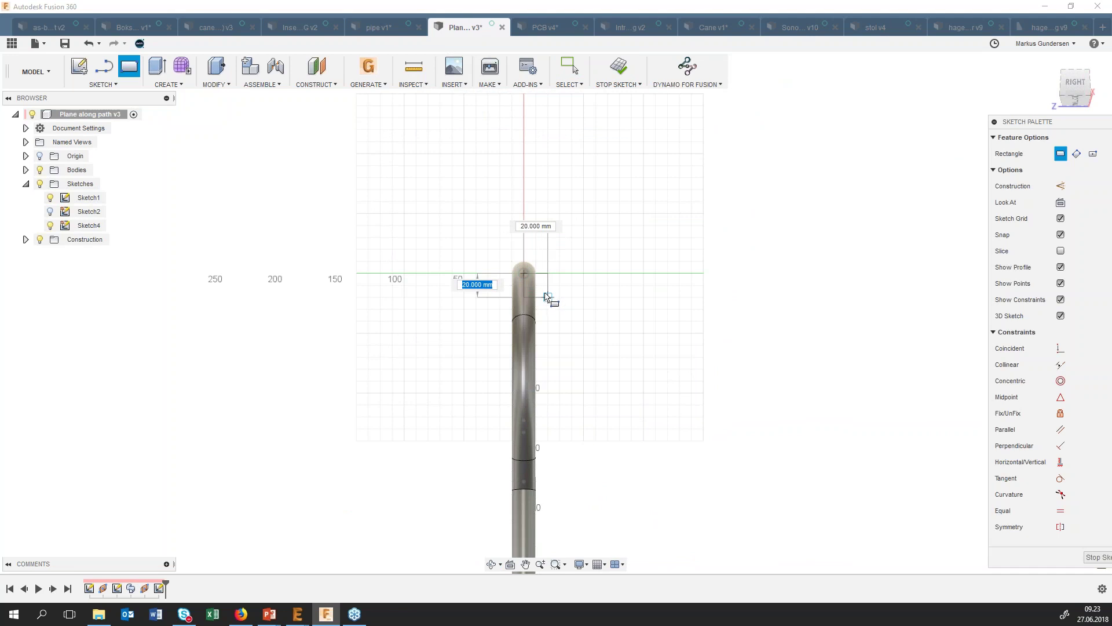
# Draw a 40 × 40 mm center rectangle on the pipe end and finish the sketch.
pyautogui.press('Escape')
pyautogui.press('r')
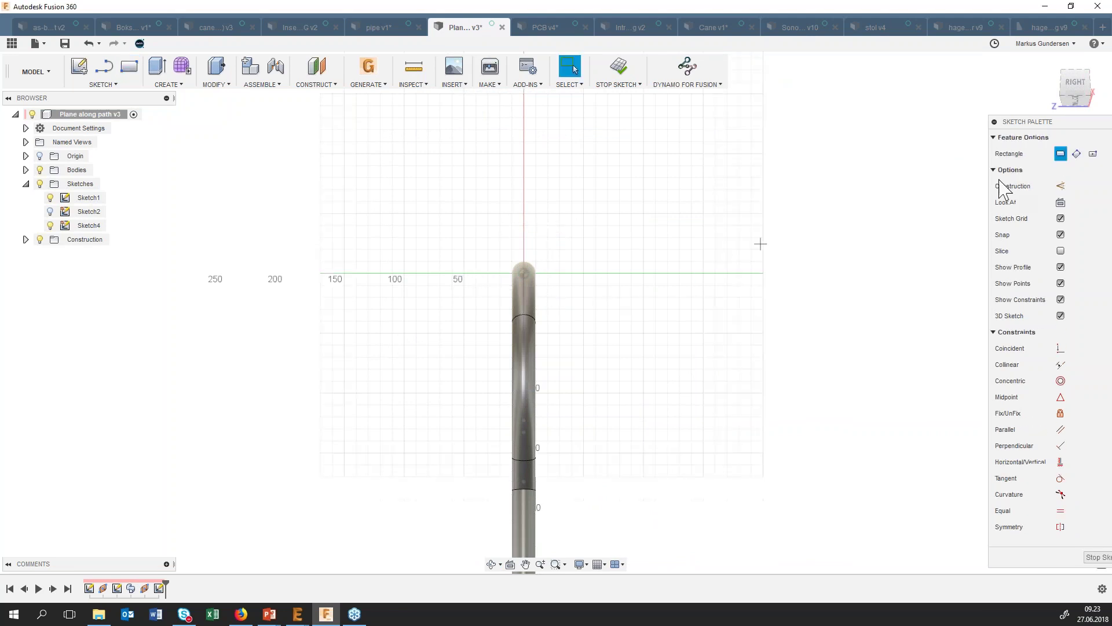
pyautogui.click(1093, 153)
pyautogui.click(524, 272)
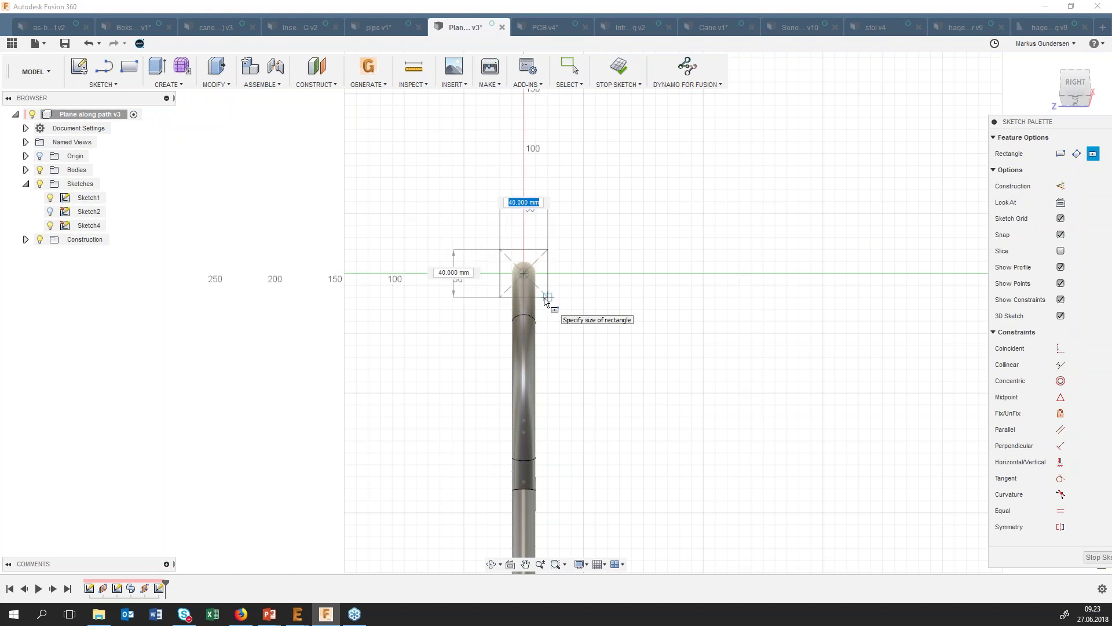
pyautogui.press('Tab')
pyautogui.press('Return')
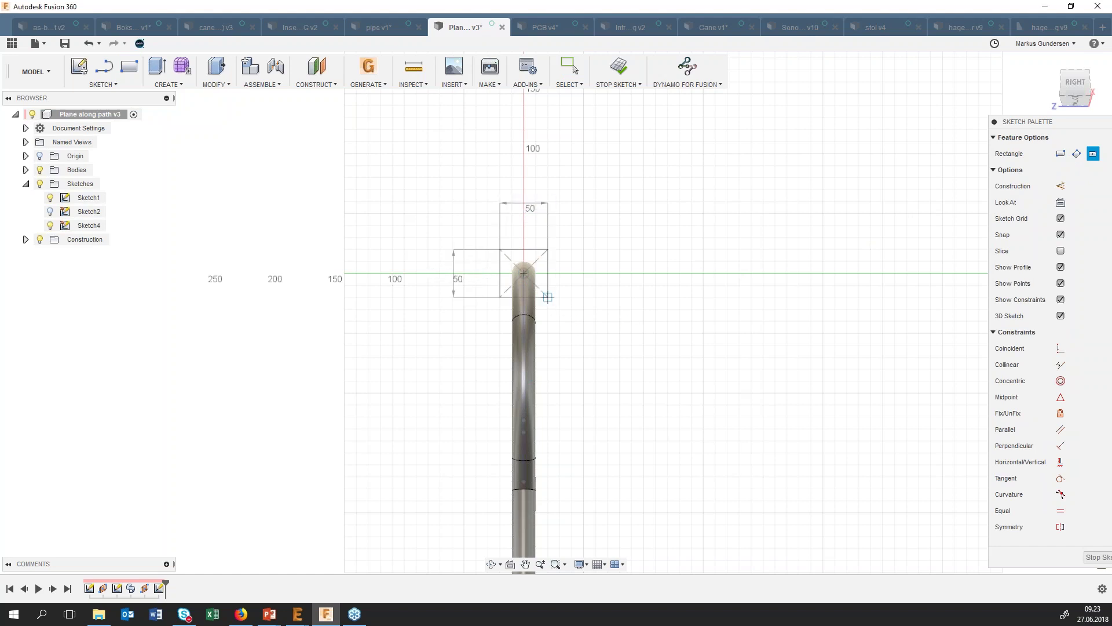
pyautogui.click(626, 68)
# Extrude the square 20.25 mm with Join onto the pipe, then return to the Home view.
pyautogui.press('e')
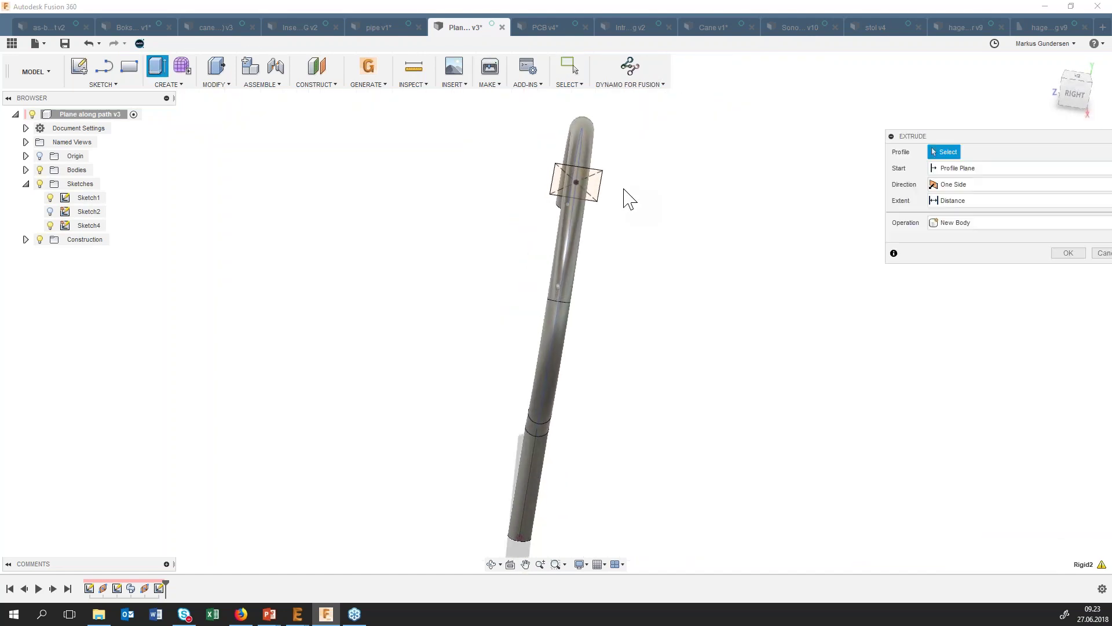
pyautogui.moveTo(578, 181); pyautogui.dragTo(579, 155)
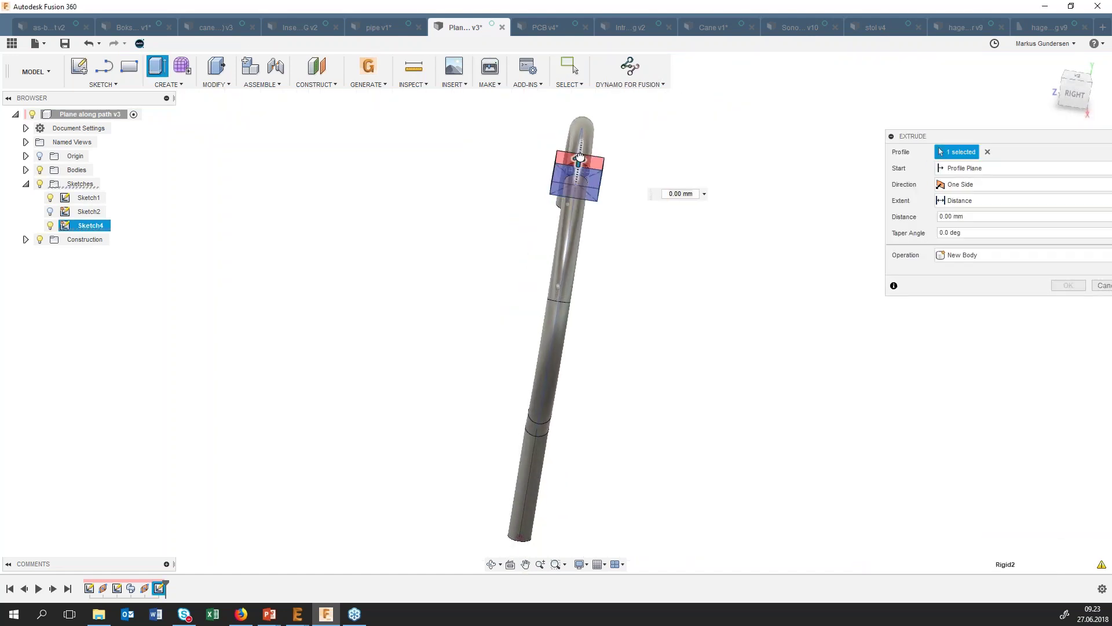
pyautogui.click(933, 253)
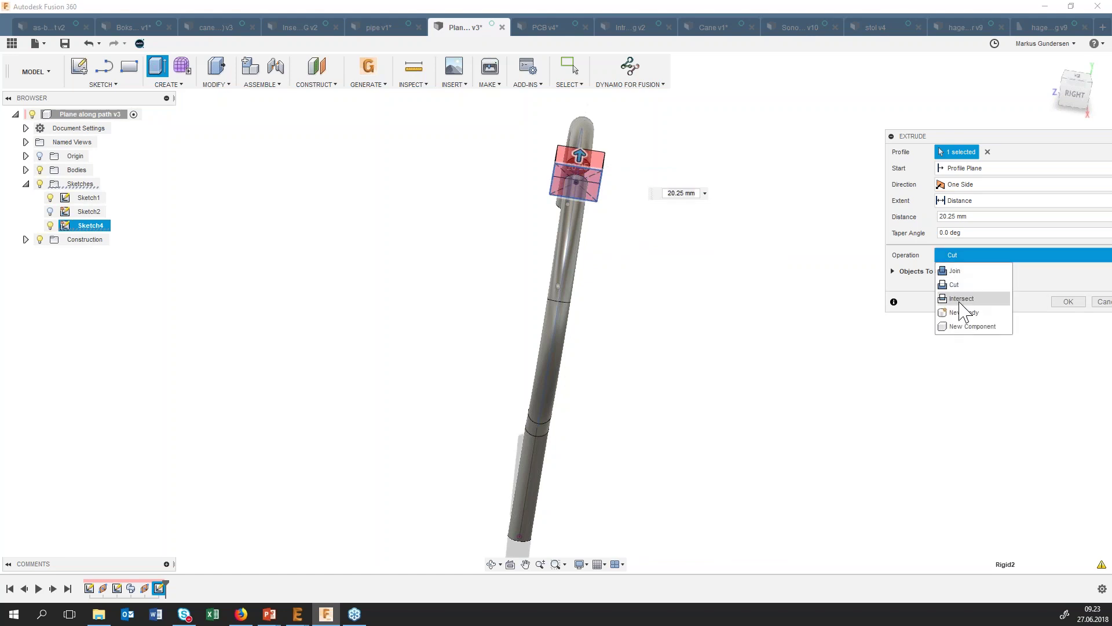
pyautogui.click(956, 272)
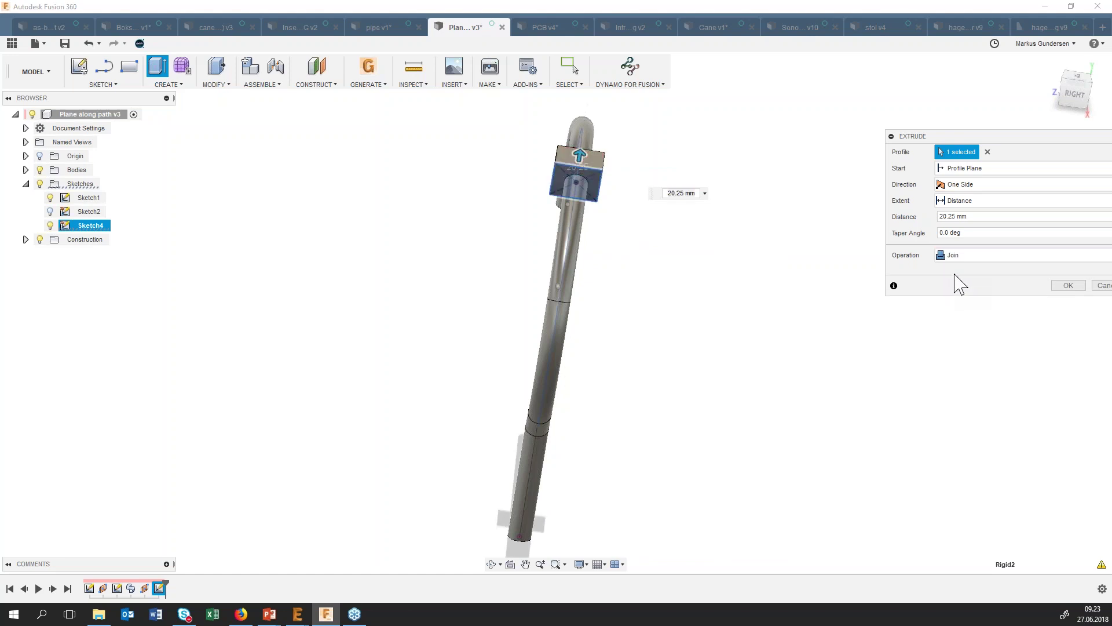
pyautogui.click(1069, 286)
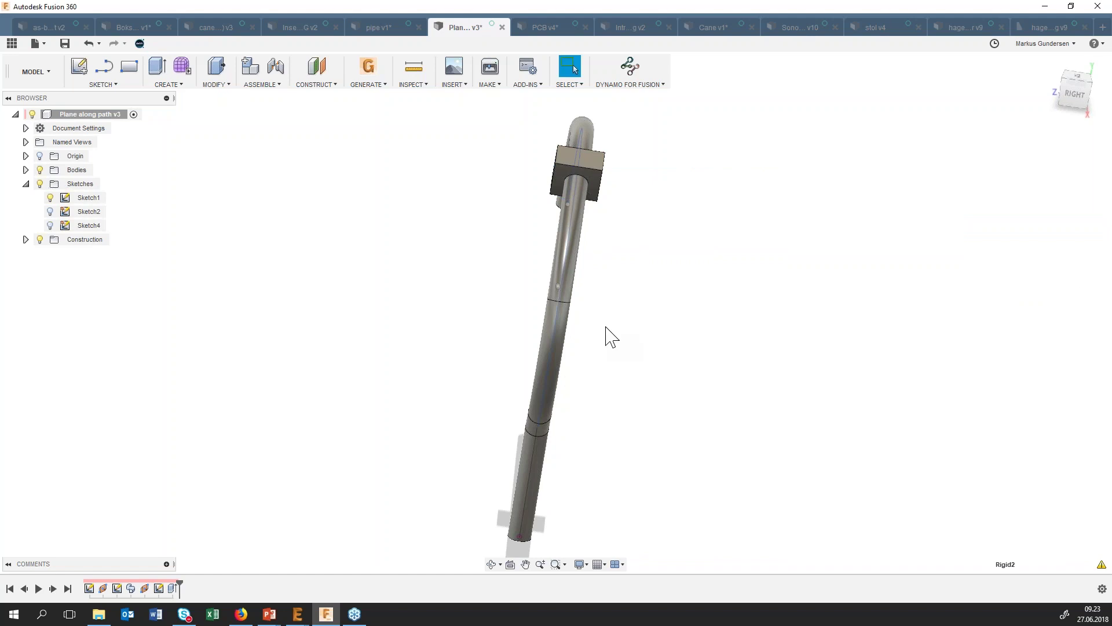
pyautogui.moveTo(1074, 91)
pyautogui.click(1049, 61)
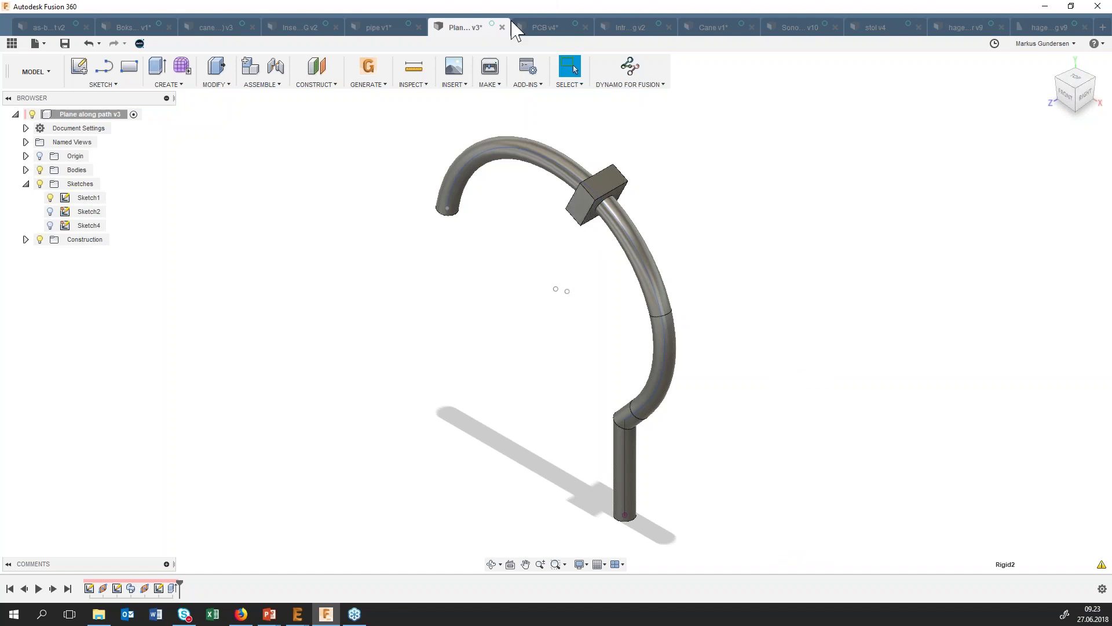
# Save the pipe design as 'User Saved' and switch to the PCB v4 document.
pyautogui.click(65, 44)
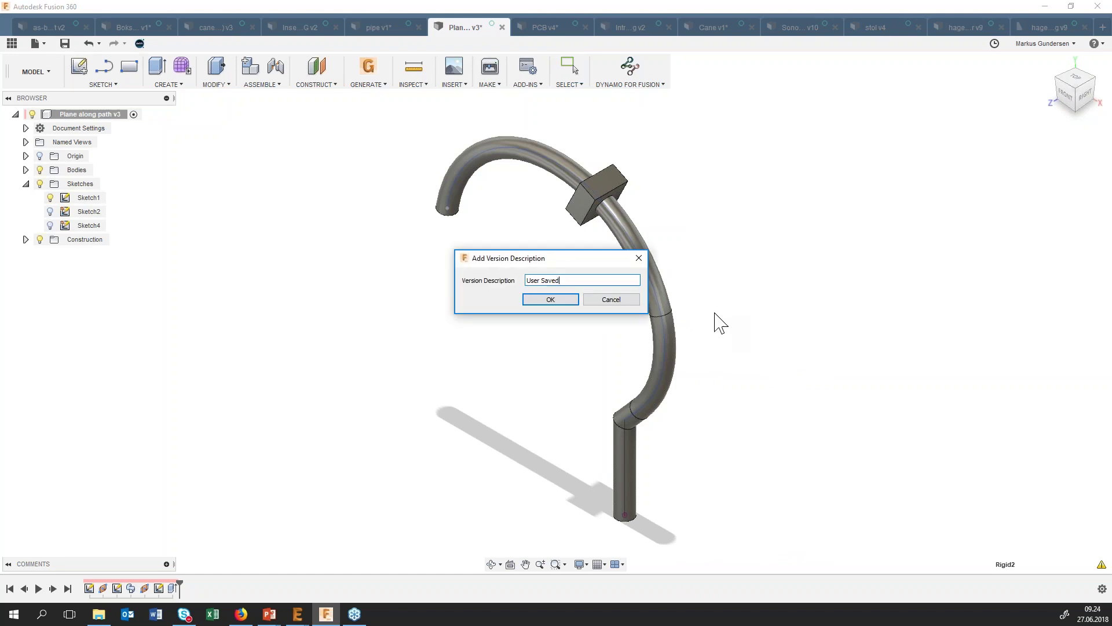
pyautogui.click(537, 301)
pyautogui.click(533, 33)
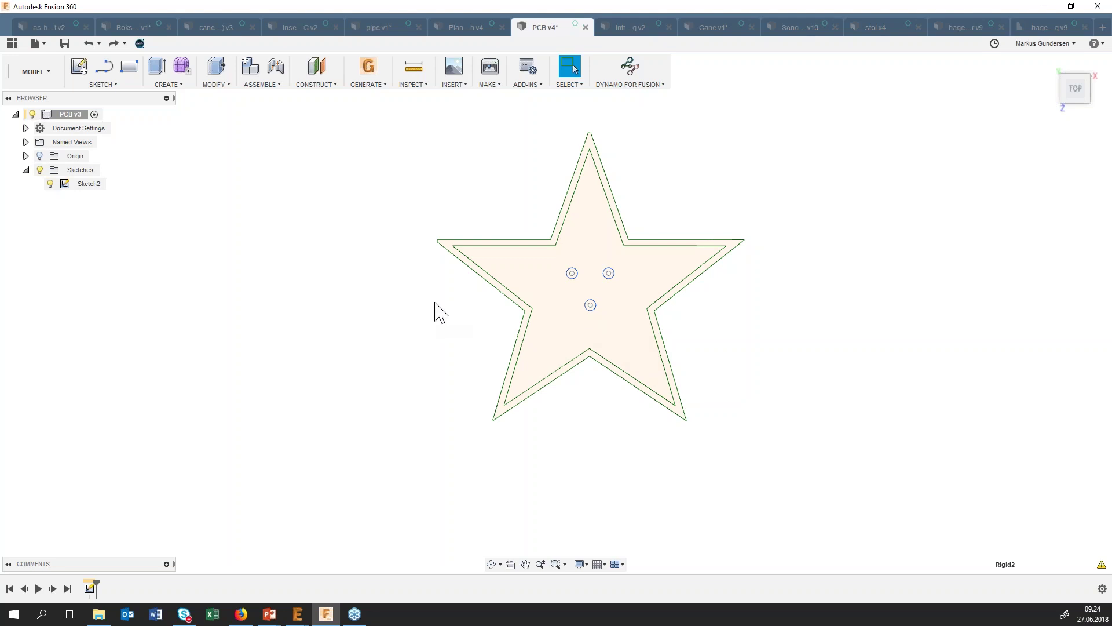
# Try Create PCB on the star design, cancel the profile selection, and finish the PCB.
pyautogui.click(170, 85)
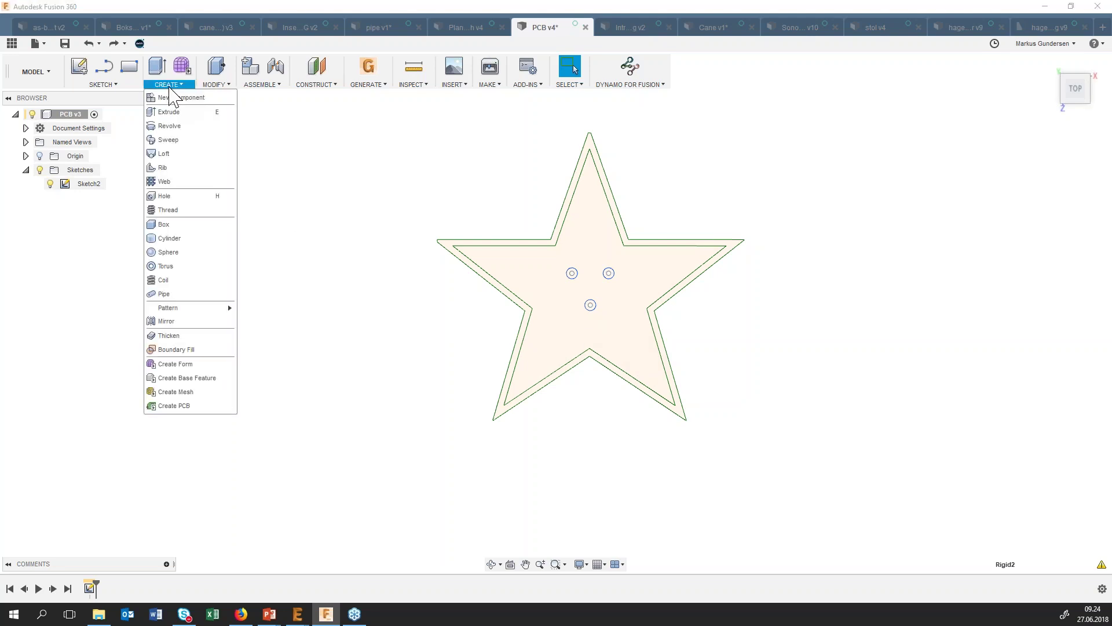
pyautogui.click(190, 405)
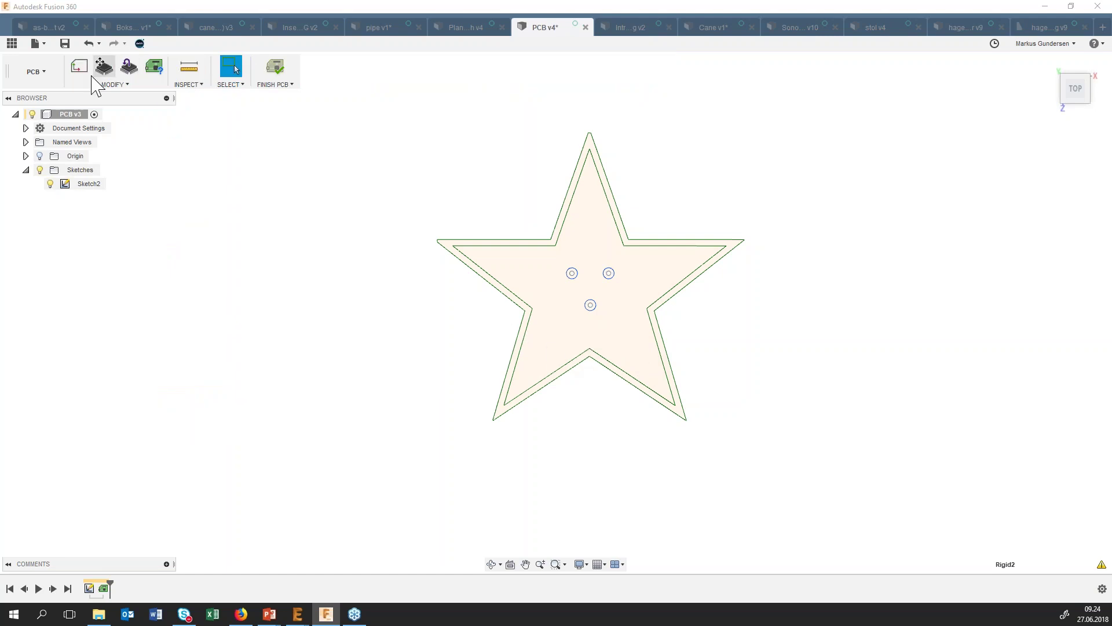
pyautogui.click(80, 67)
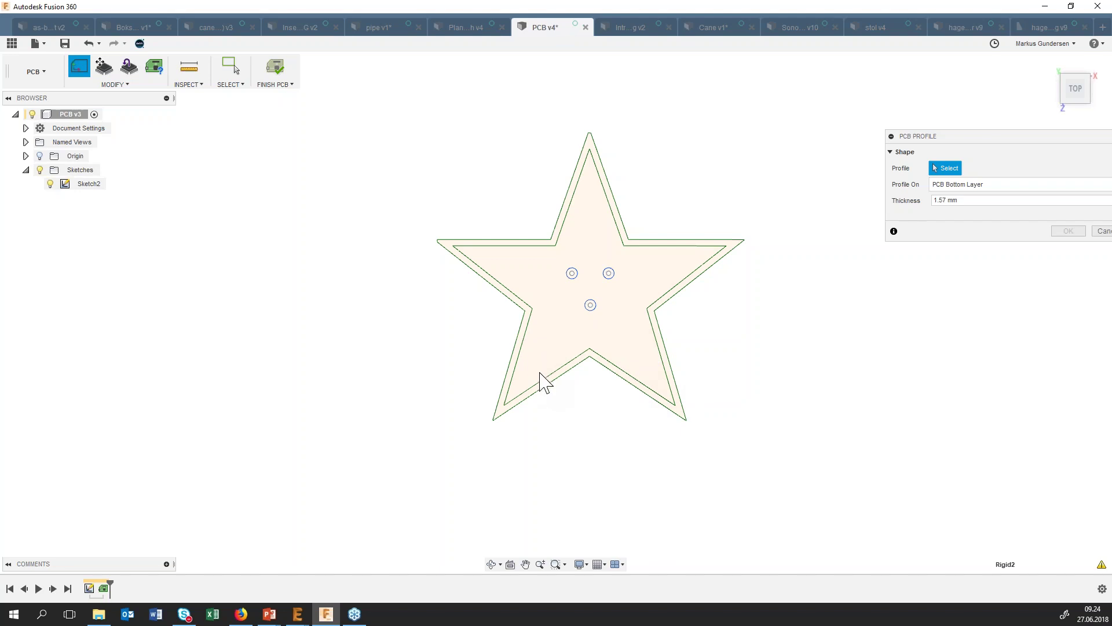
pyautogui.click(1103, 231)
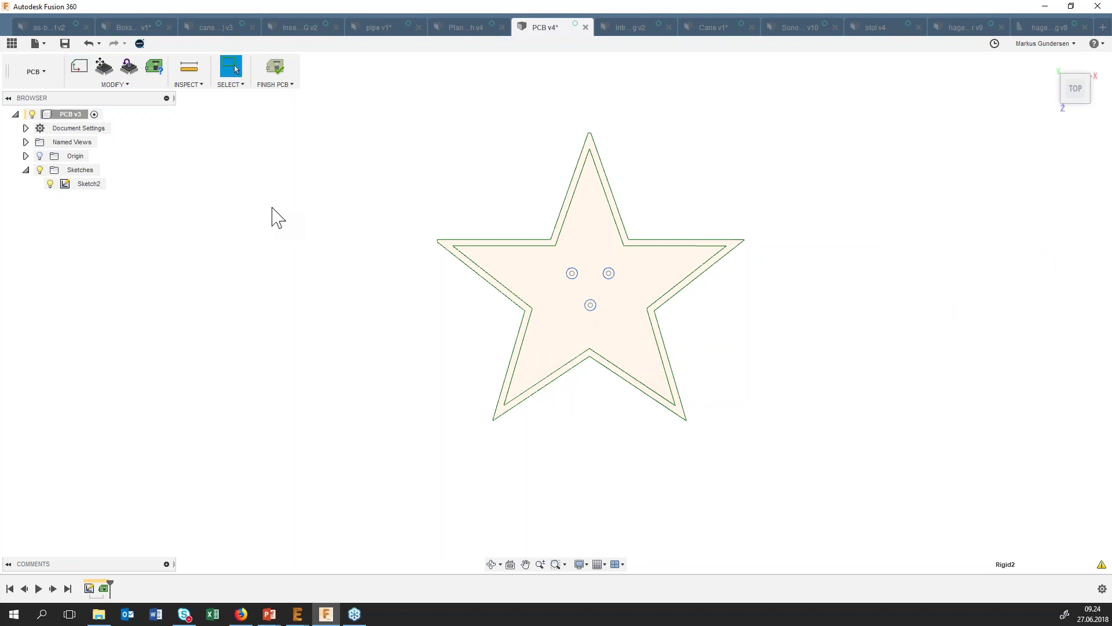
pyautogui.click(277, 70)
# Delete the rigid group feature from the timeline and edit the star sketch.
pyautogui.rightClick(105, 590)
pyautogui.click(117, 531)
pyautogui.click(91, 589)
pyautogui.rightClick(92, 594)
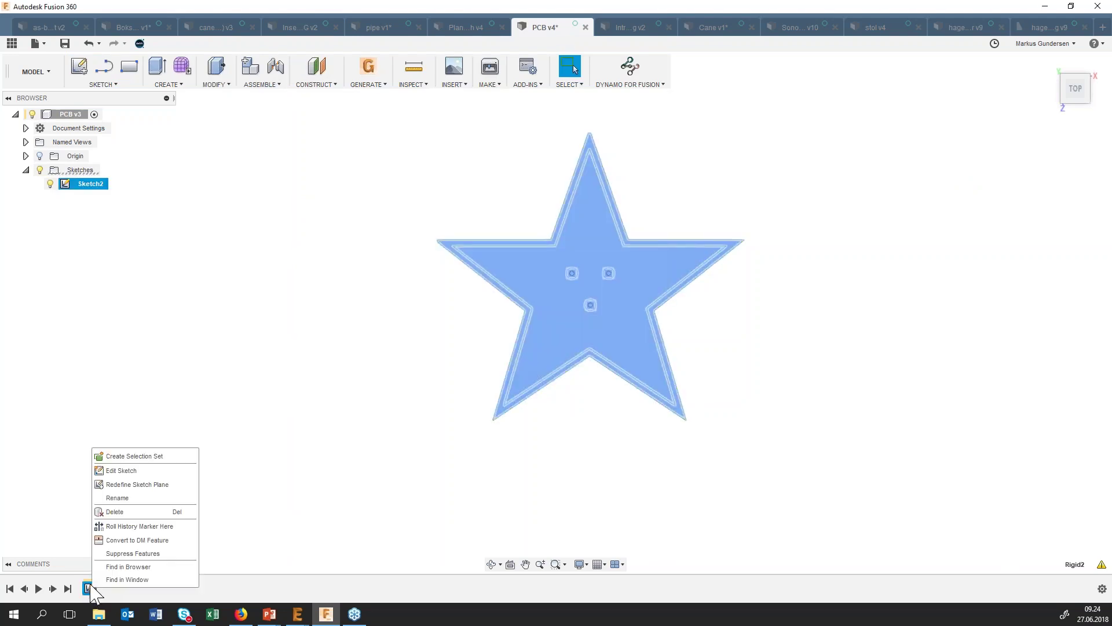
pyautogui.click(113, 487)
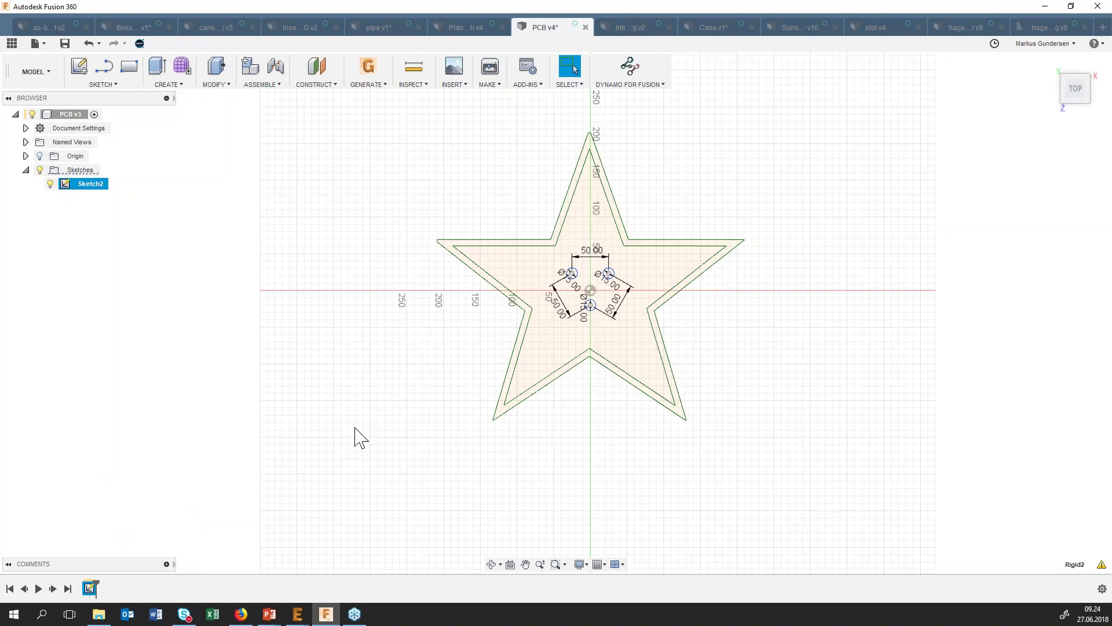
# Retry Create PCB, cancel it, and set the selection filter to allow all object types.
pyautogui.click(168, 84)
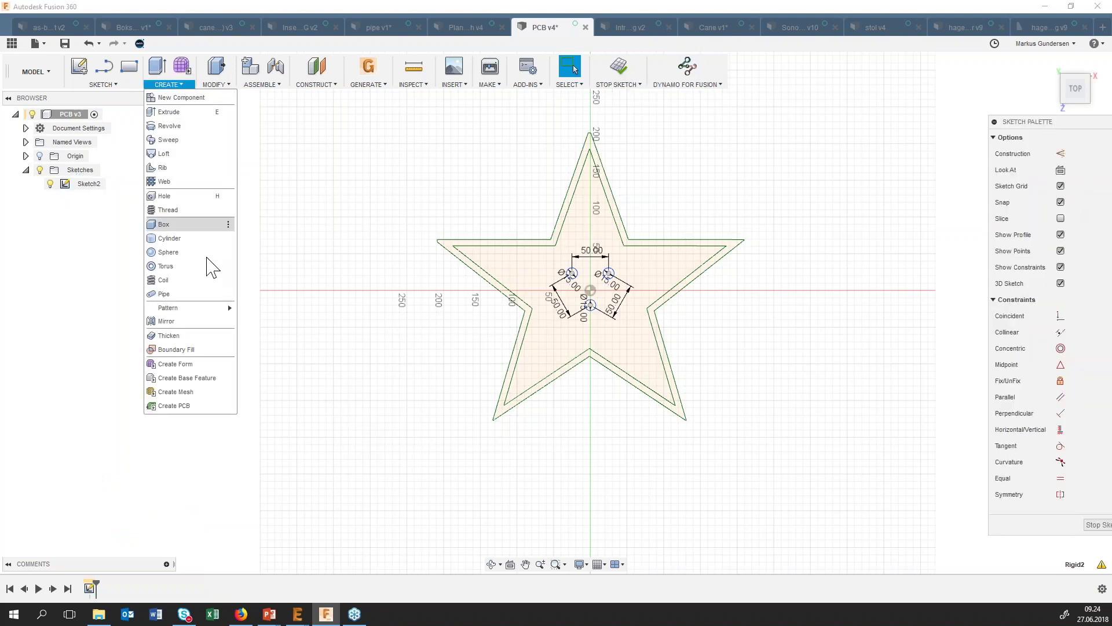
pyautogui.click(174, 406)
pyautogui.click(79, 66)
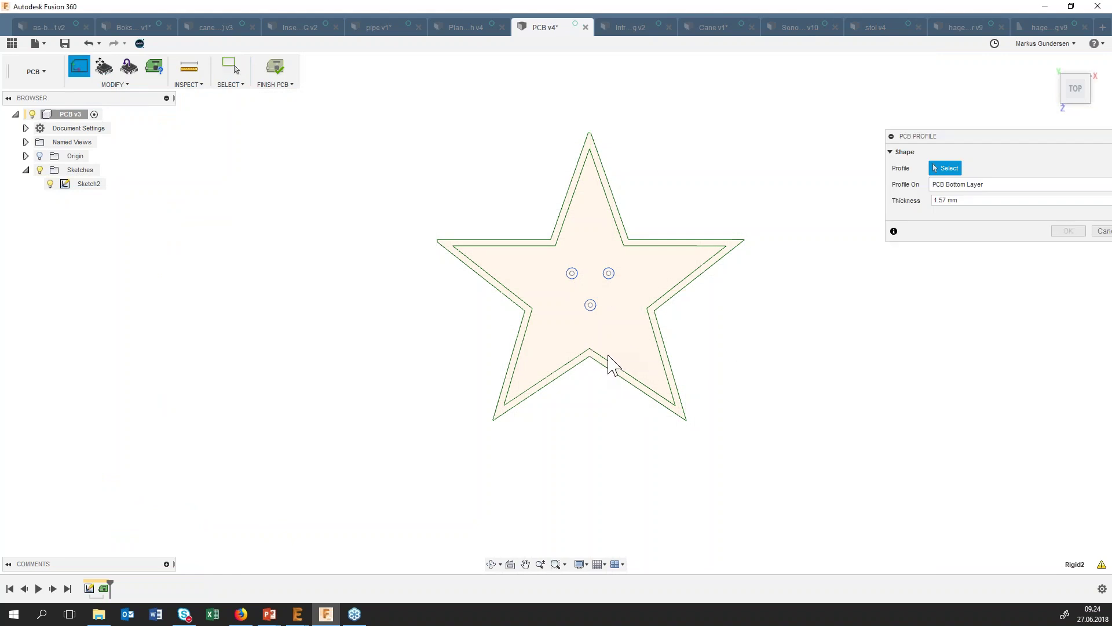
pyautogui.click(1101, 231)
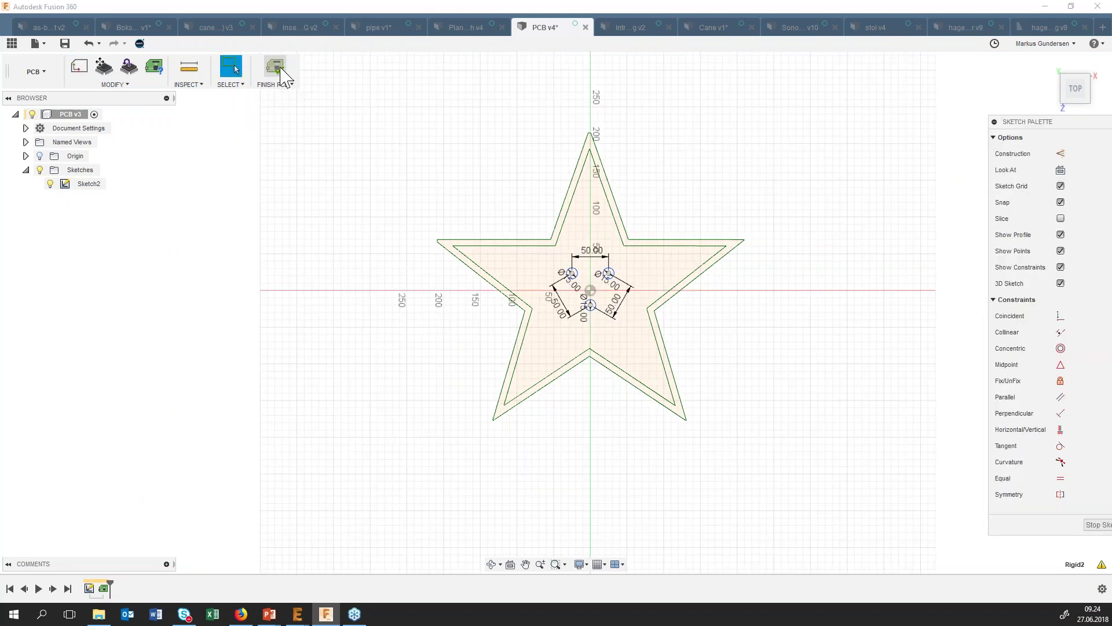
pyautogui.click(570, 84)
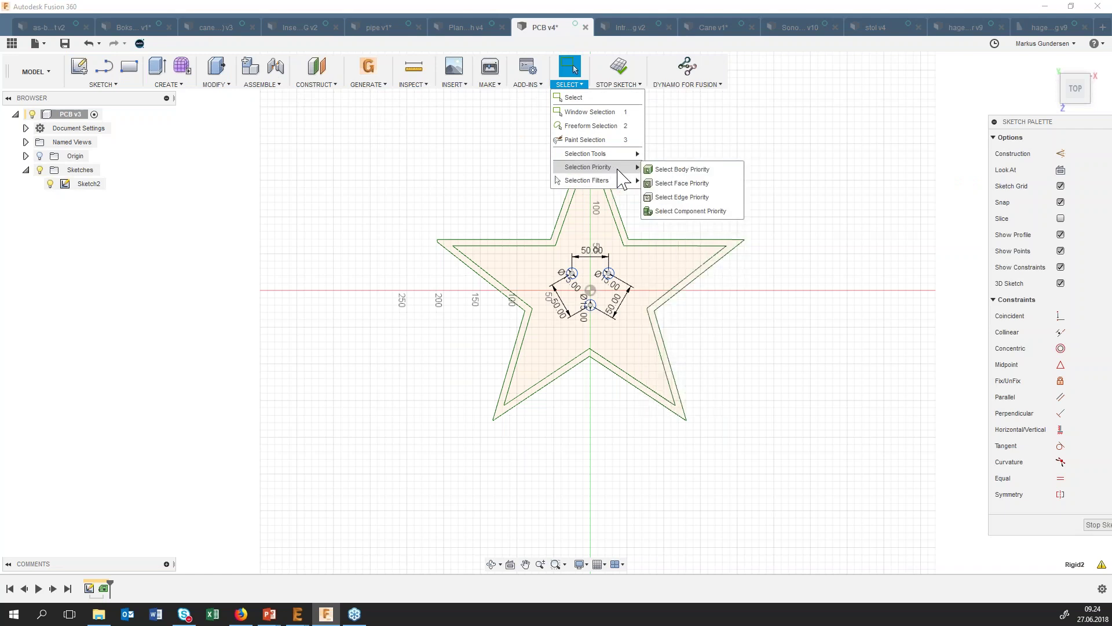
pyautogui.moveTo(587, 180)
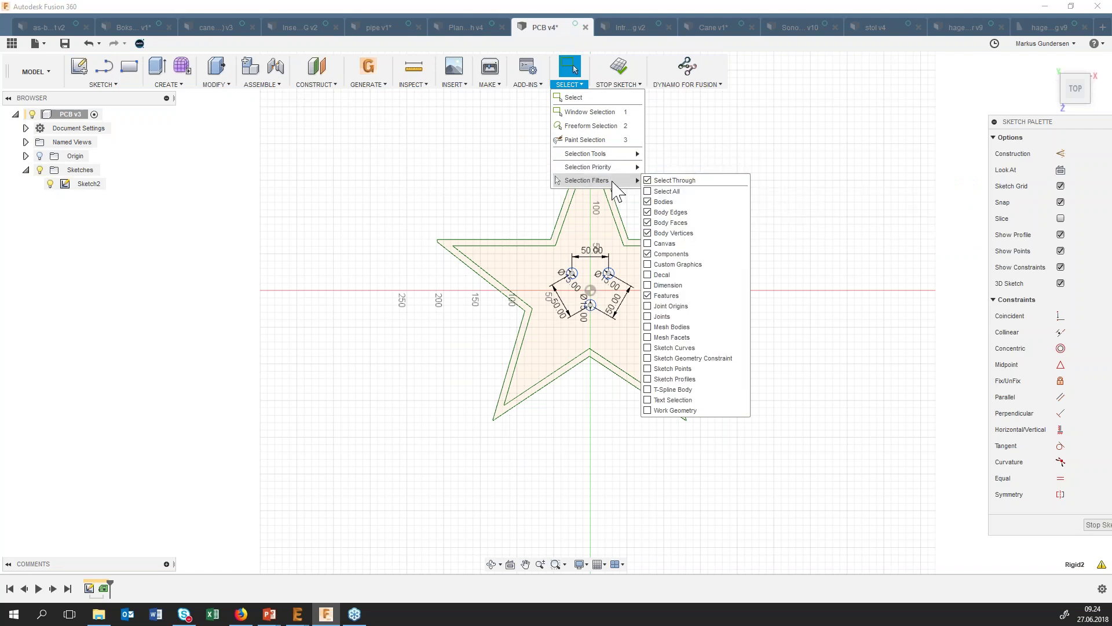
pyautogui.click(648, 192)
pyautogui.click(843, 204)
# Create the PCB from the star profile at 1.57 mm thickness and finish the PCB.
pyautogui.click(150, 87)
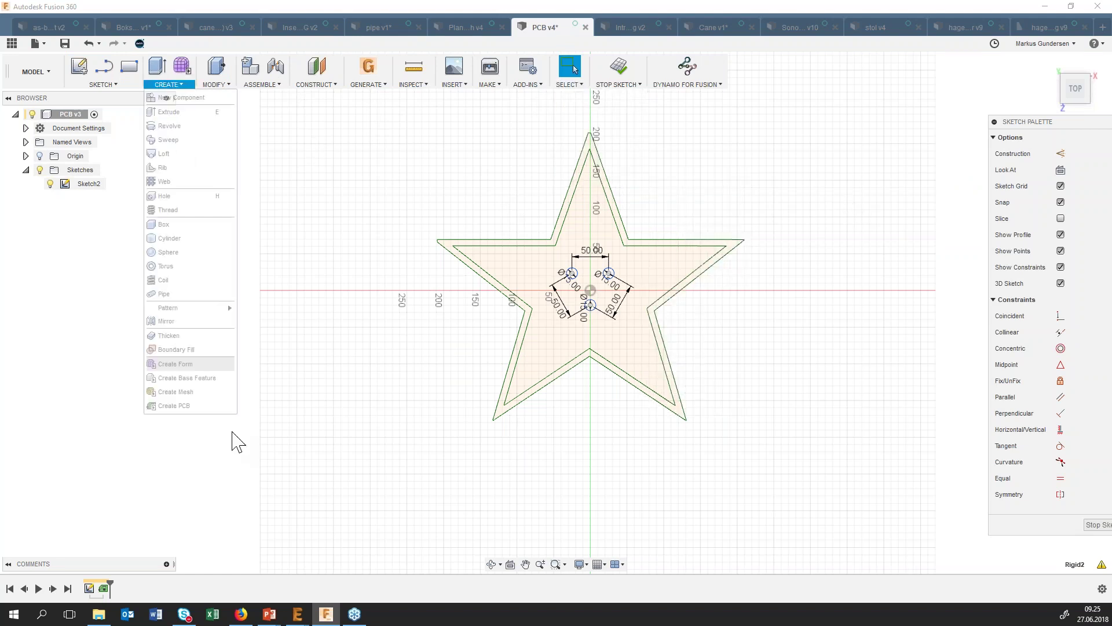
pyautogui.click(177, 406)
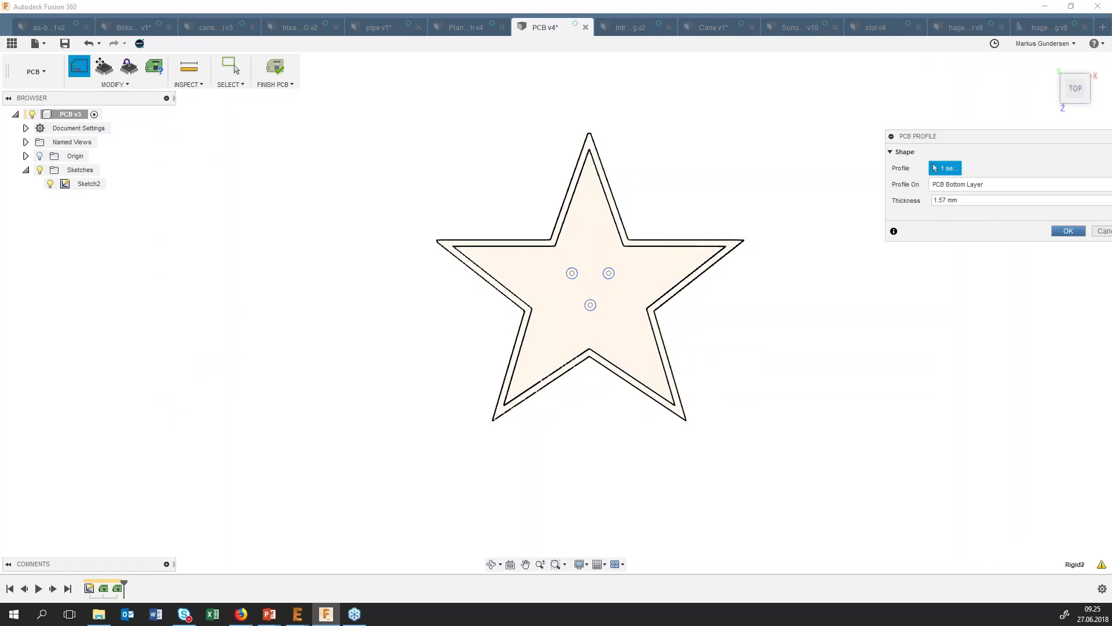
pyautogui.click(1068, 231)
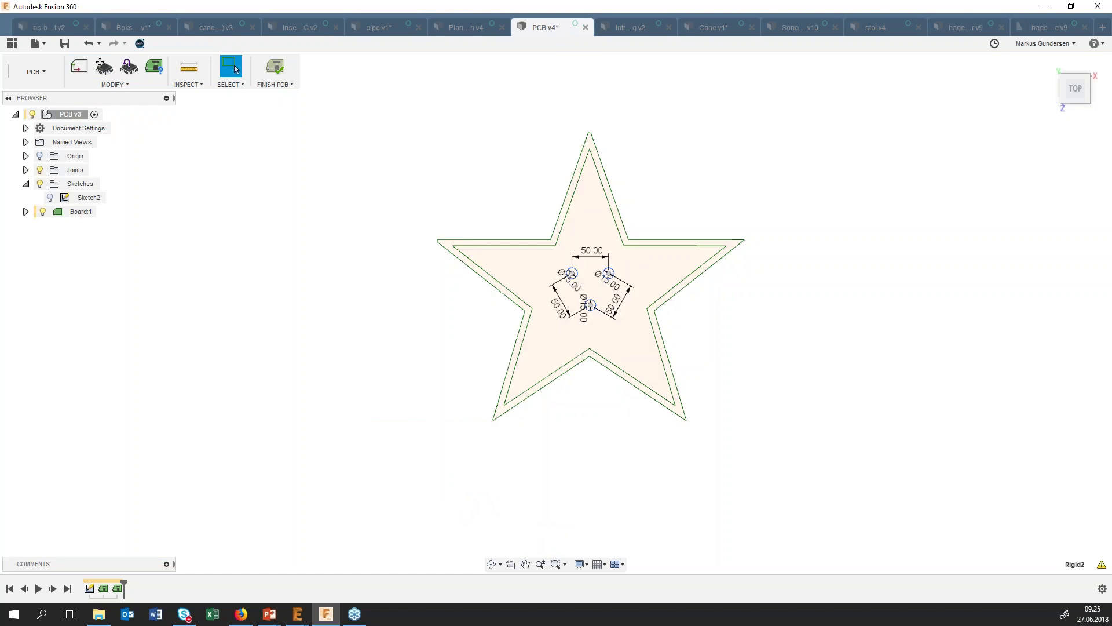
pyautogui.click(78, 68)
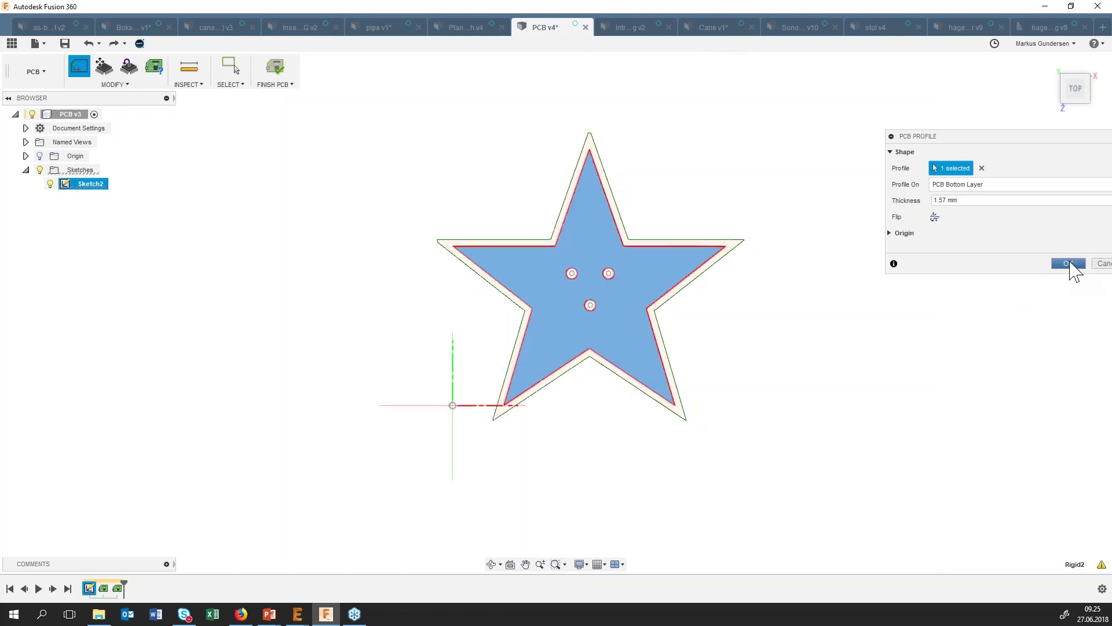
pyautogui.click(1069, 261)
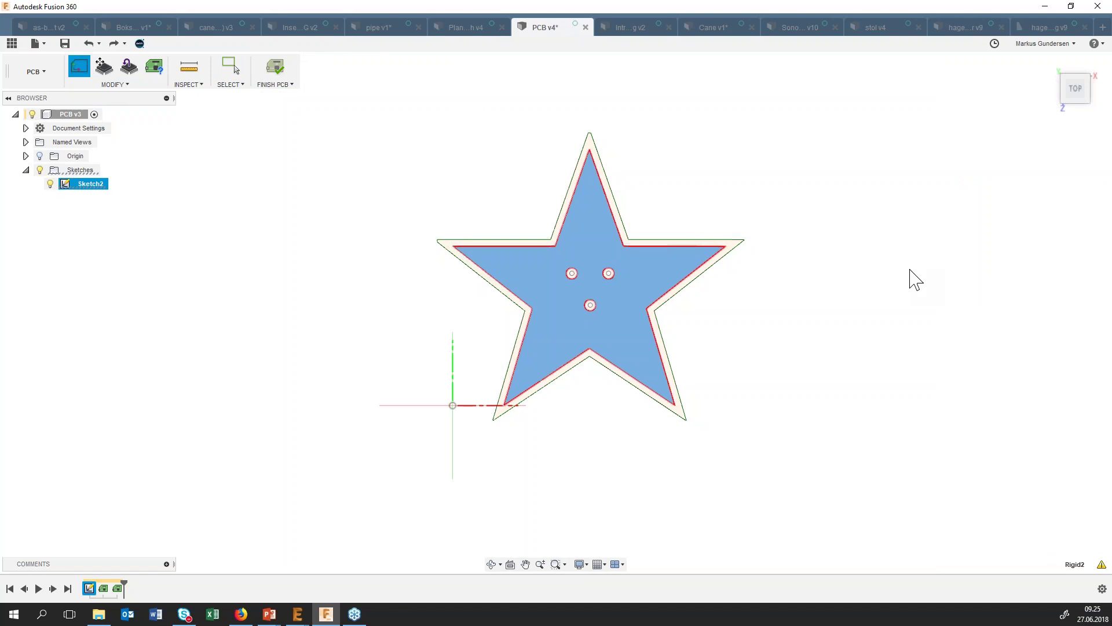
pyautogui.click(290, 81)
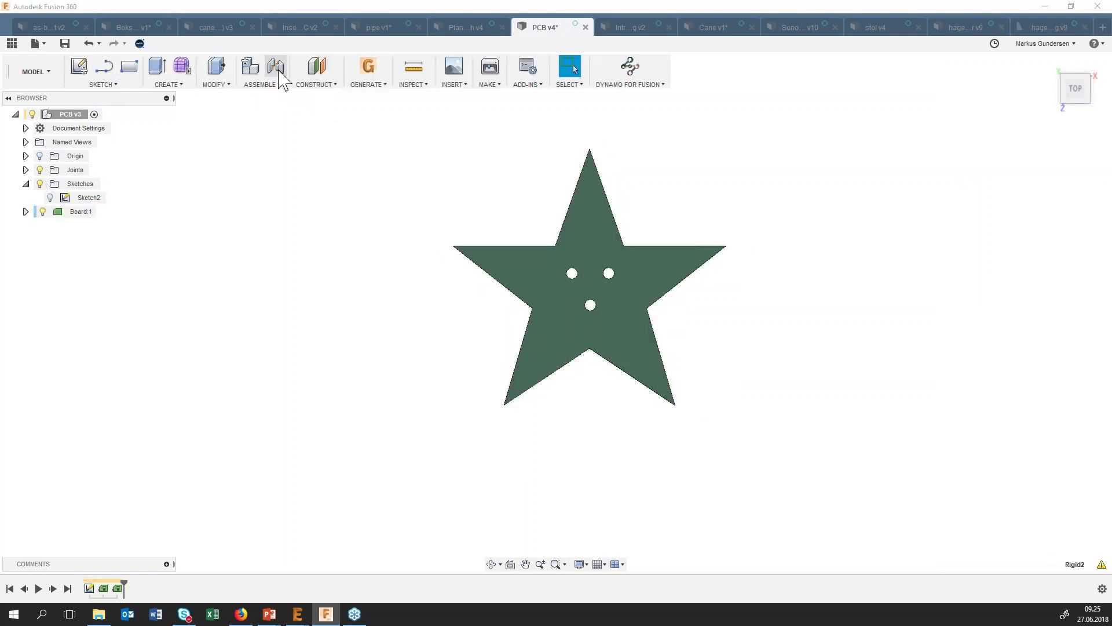
pyautogui.rightClick(104, 588)
pyautogui.click(191, 487)
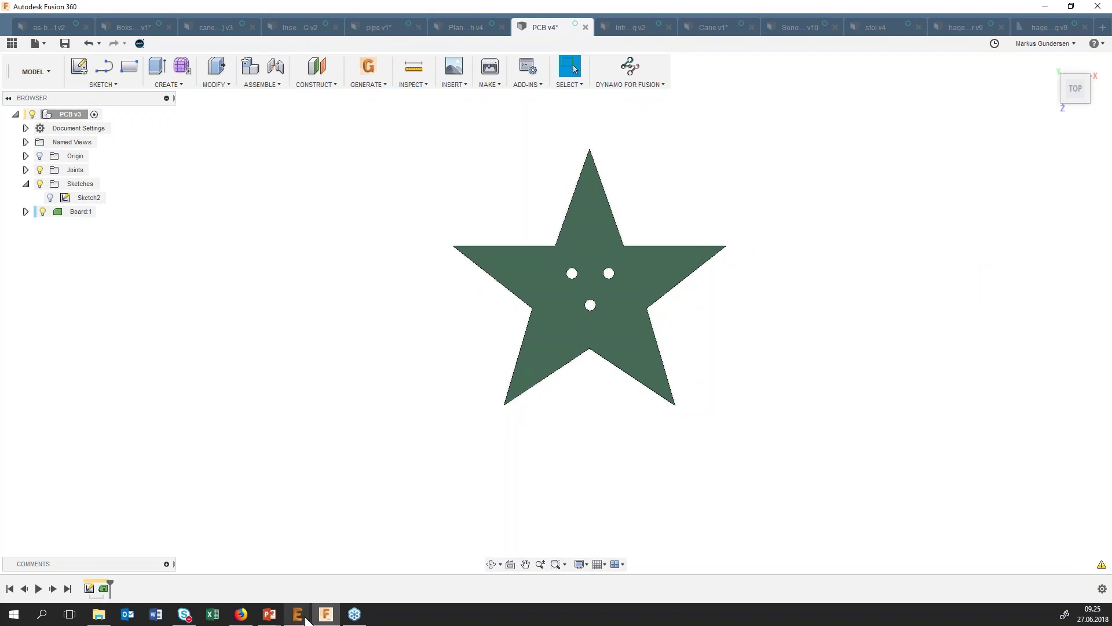
# Attempt a Fusion Sync link in the EAGLE board editor and dismiss the 'Not authenticated' error.
pyautogui.moveTo(298, 614)
pyautogui.click(326, 590)
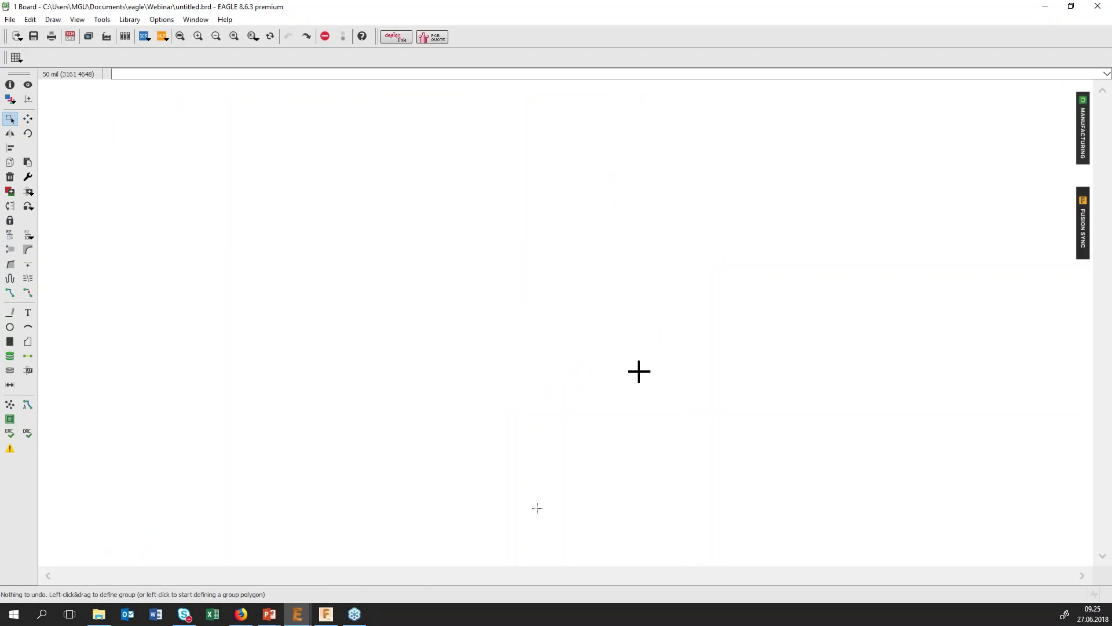
pyautogui.click(1085, 242)
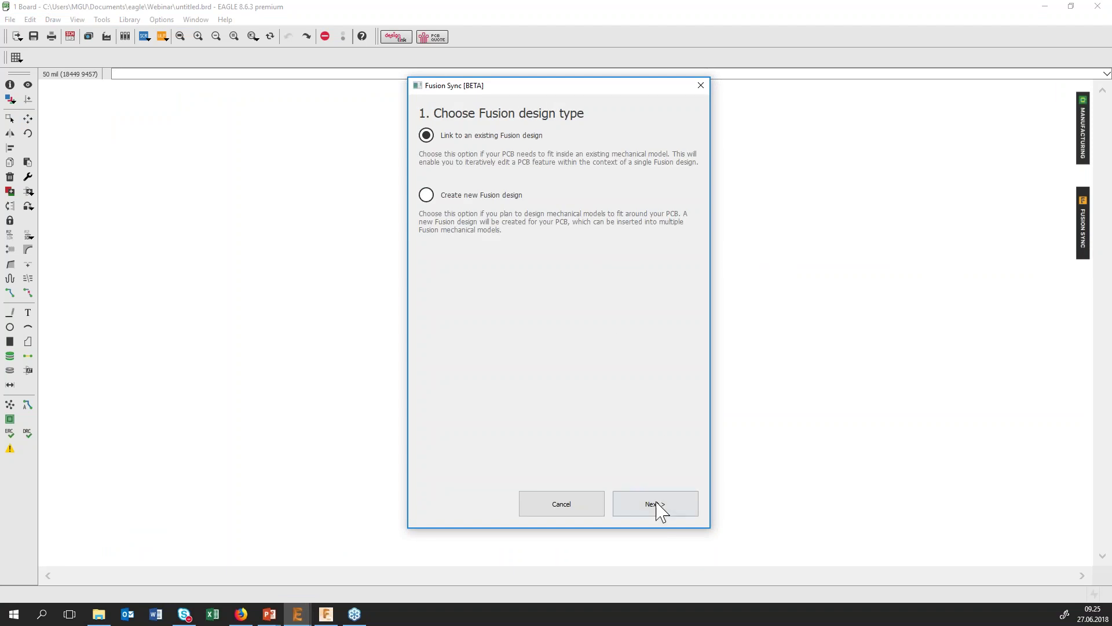
pyautogui.click(660, 493)
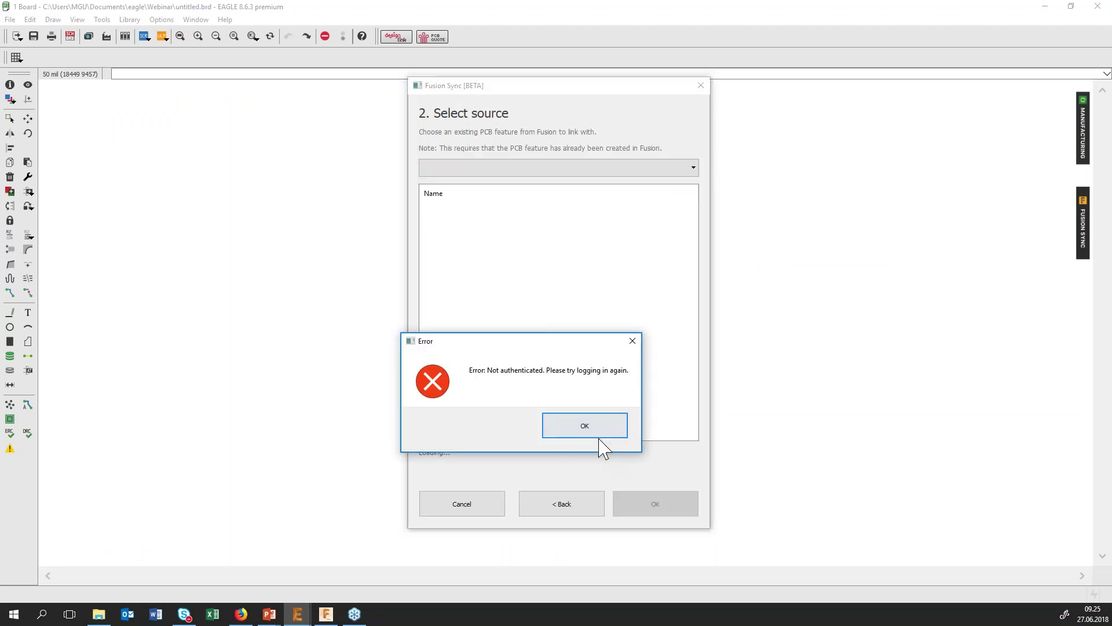
pyautogui.click(596, 438)
# Cancel Edit Source, close the Fusion Sync panel, and close the empty EAGLE board.
pyautogui.click(487, 186)
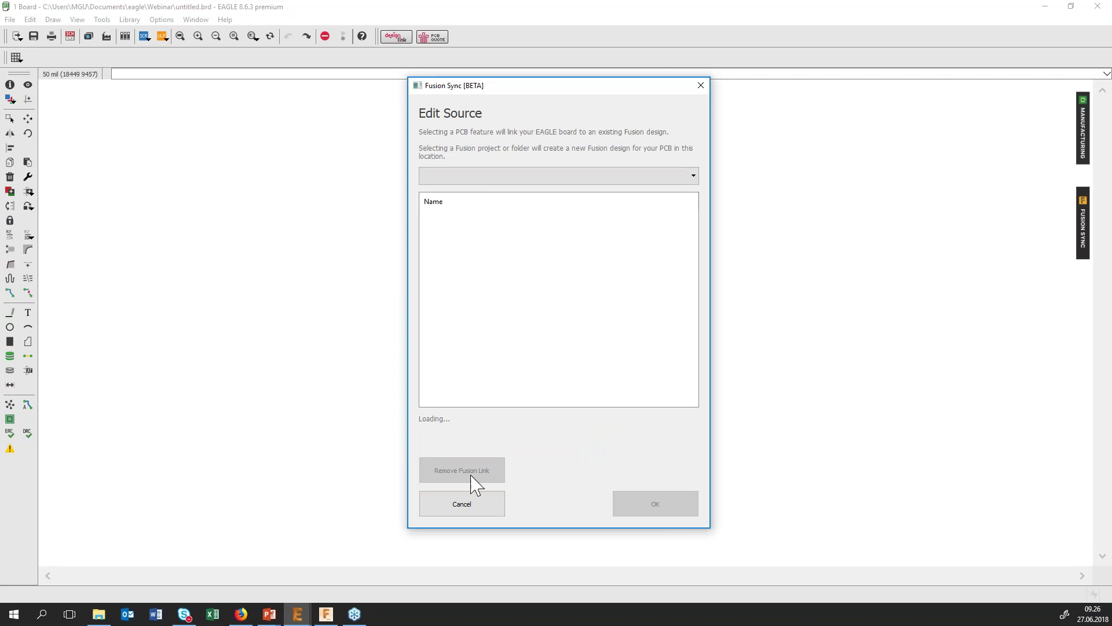
pyautogui.click(465, 504)
pyautogui.click(701, 86)
pyautogui.moveTo(297, 615)
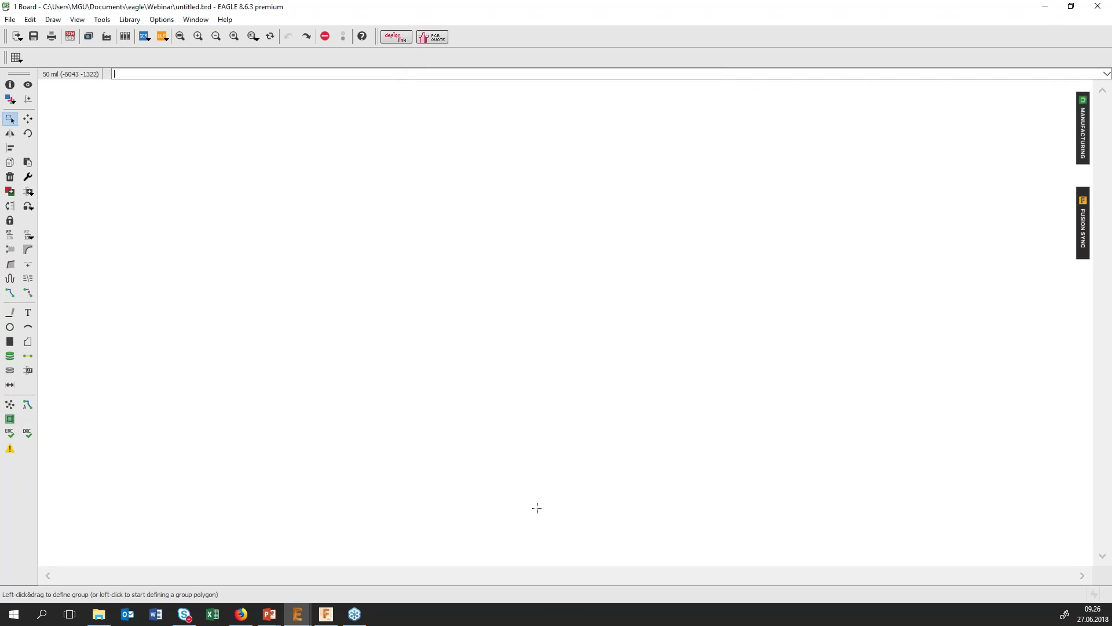
pyautogui.click(418, 527)
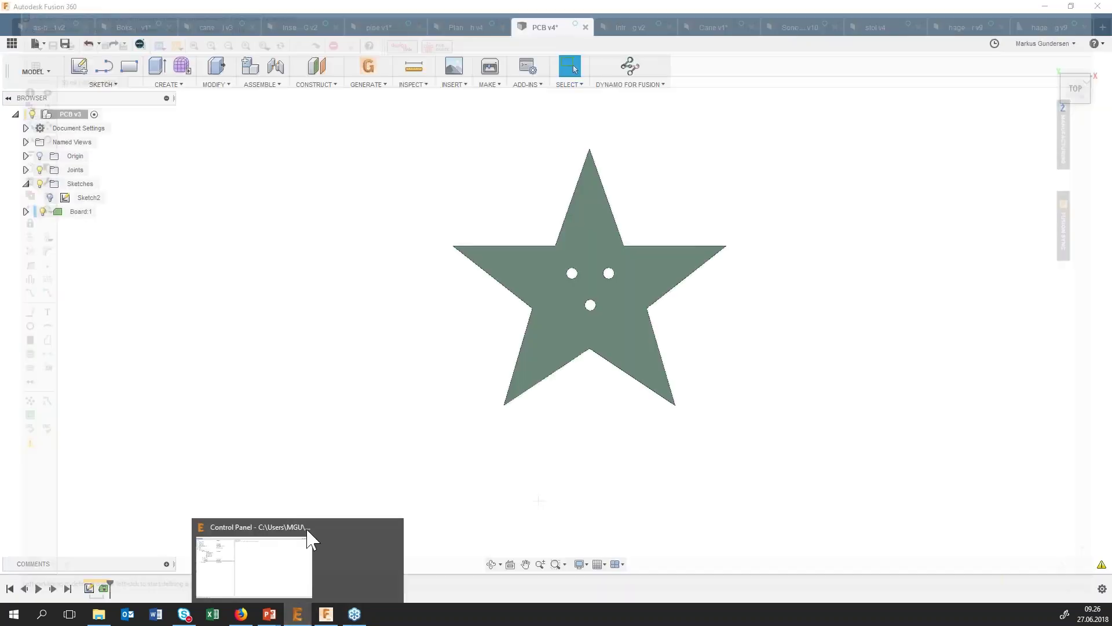
# Close the EAGLE Control Panel and bring up the as-built joint v2 design.
pyautogui.click(353, 526)
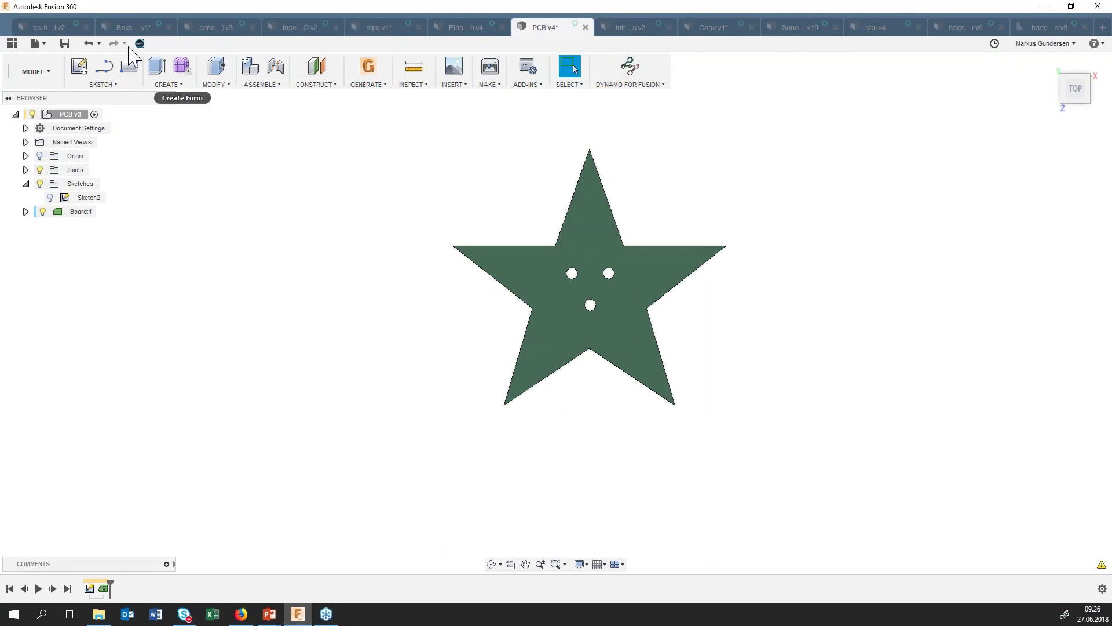
pyautogui.click(64, 28)
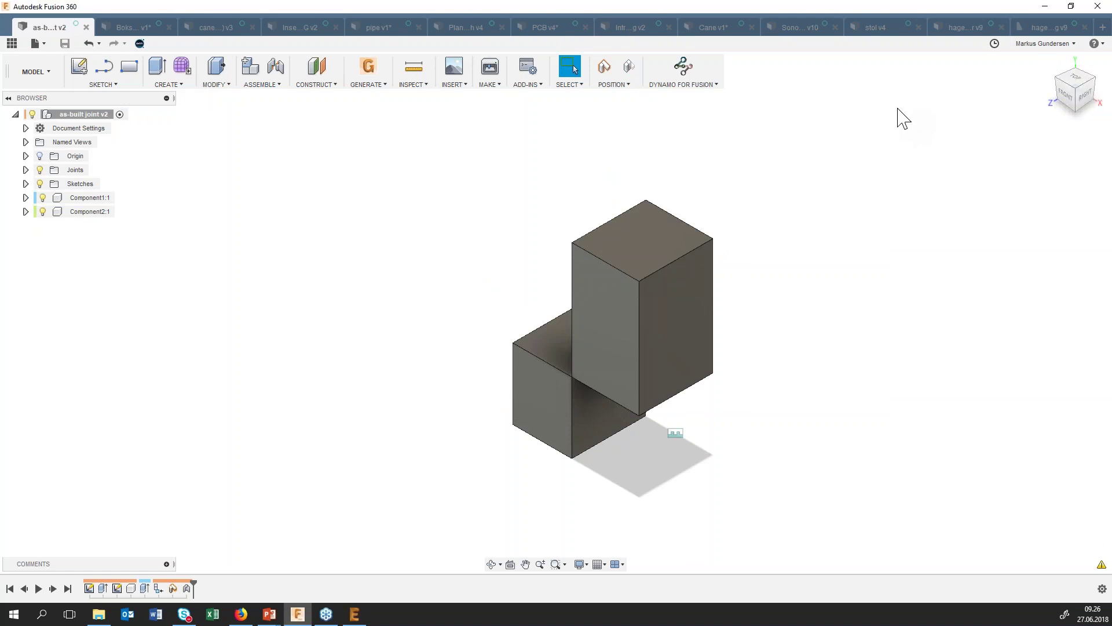
pyautogui.click(1043, 44)
pyautogui.moveTo(1040, 85)
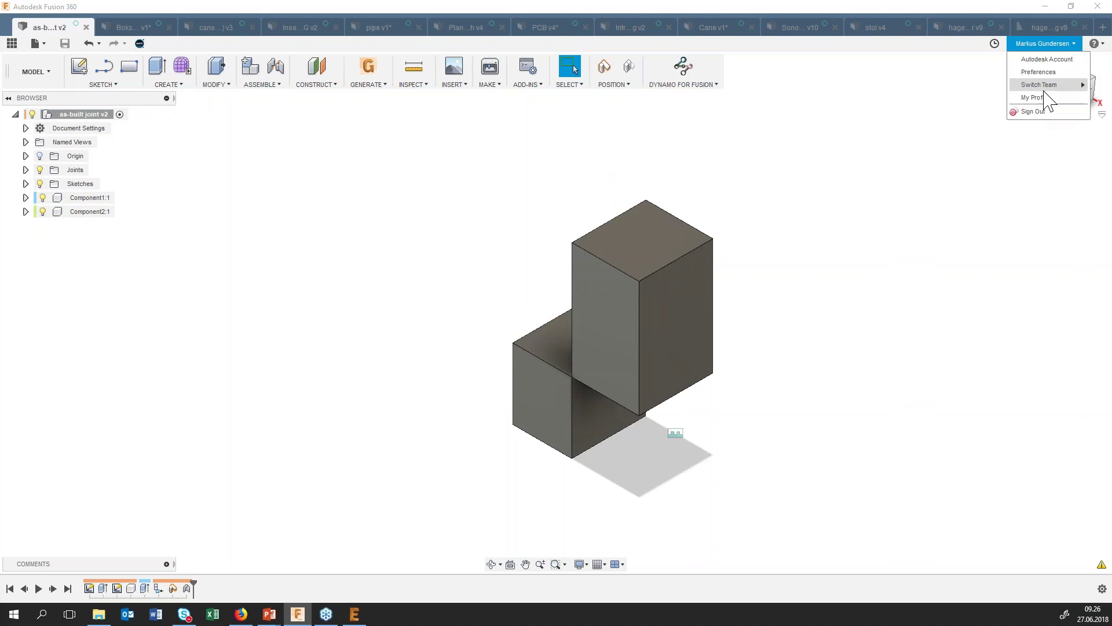
pyautogui.click(1039, 72)
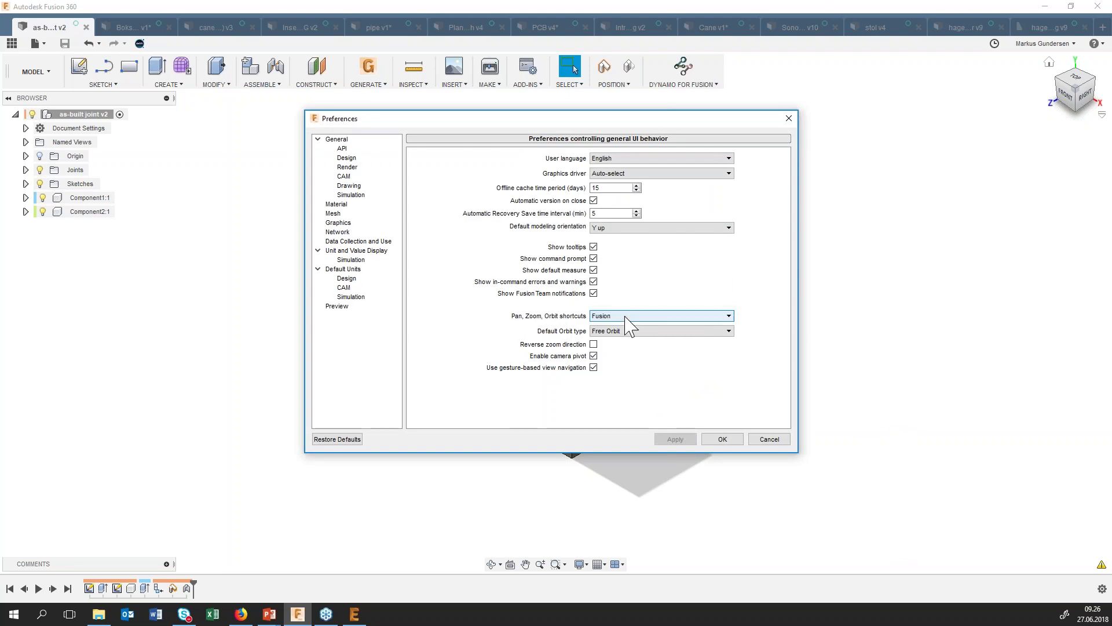
pyautogui.click(626, 318)
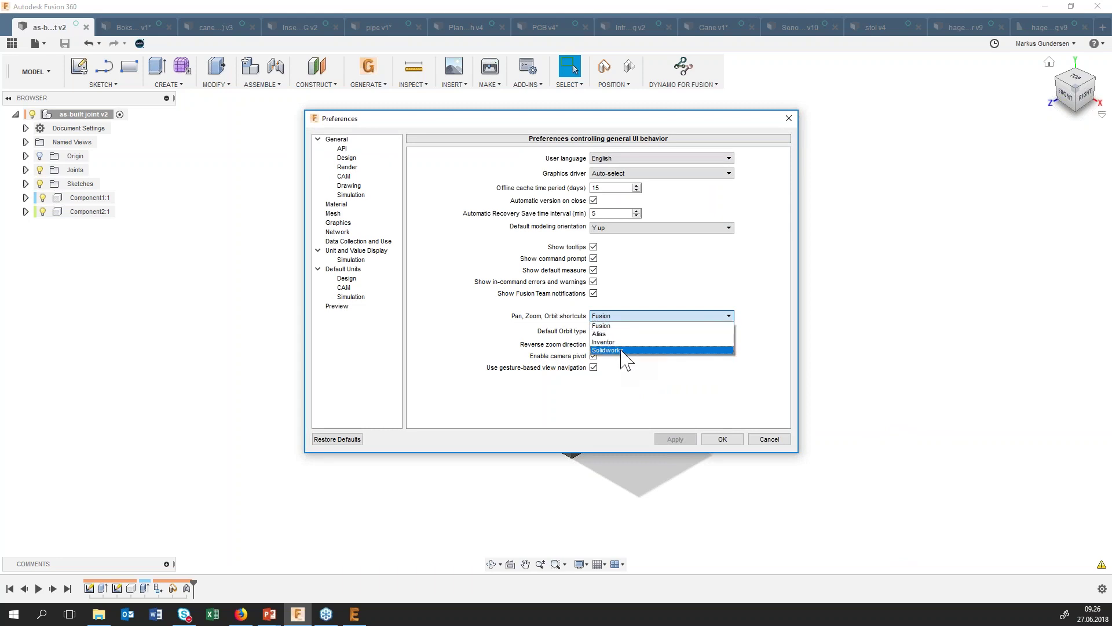
pyautogui.click(626, 325)
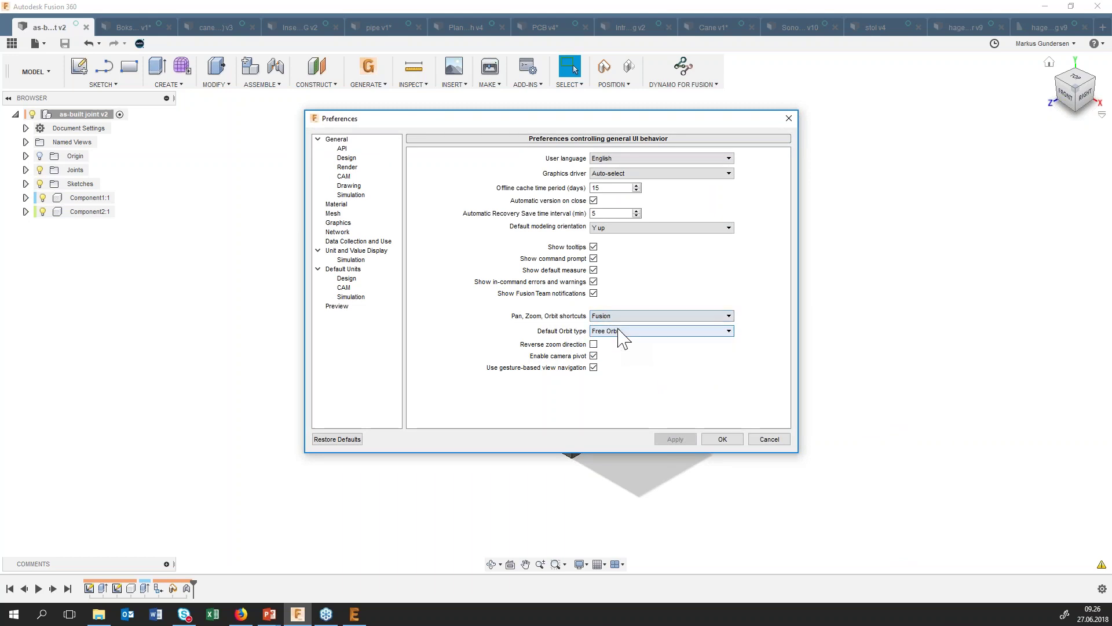
pyautogui.click(366, 305)
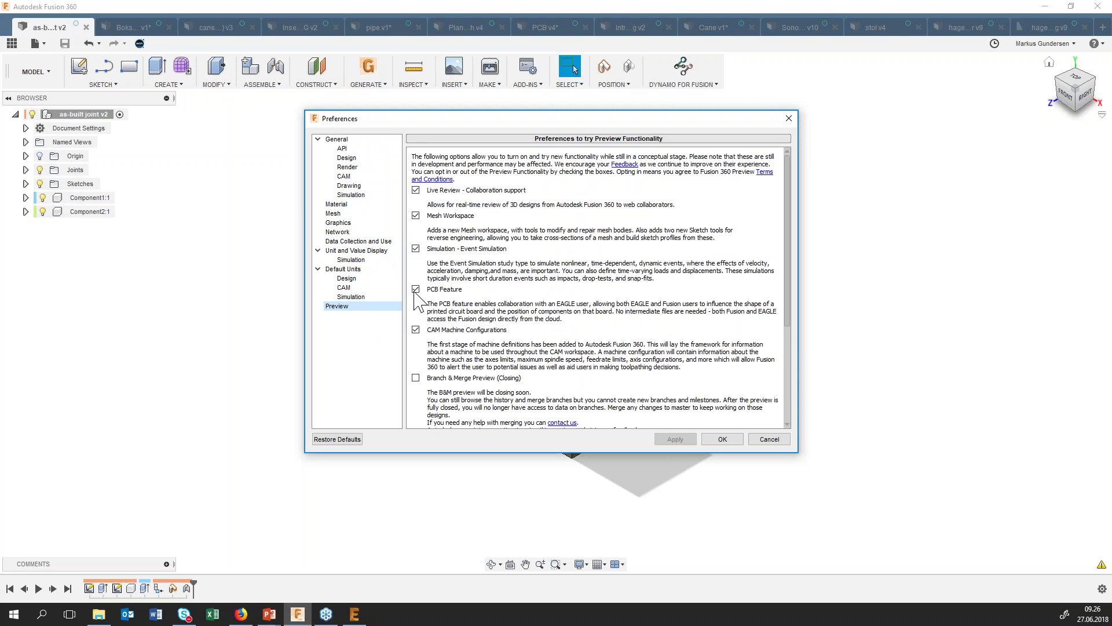
pyautogui.scroll(-3, 424, 370)
pyautogui.scroll(3, 423, 371)
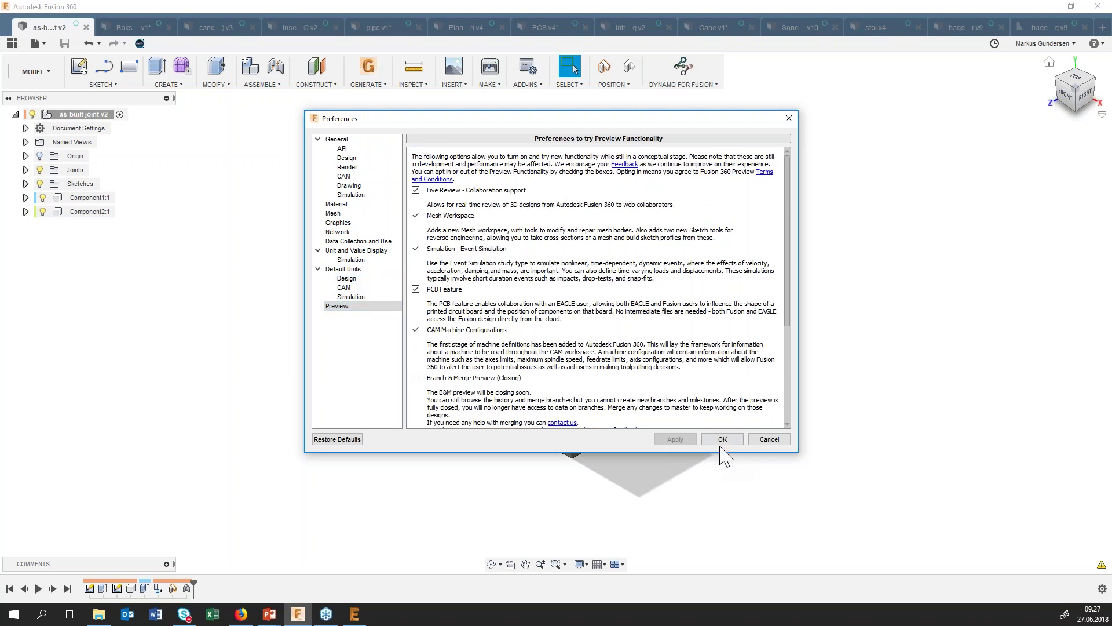
pyautogui.click(341, 142)
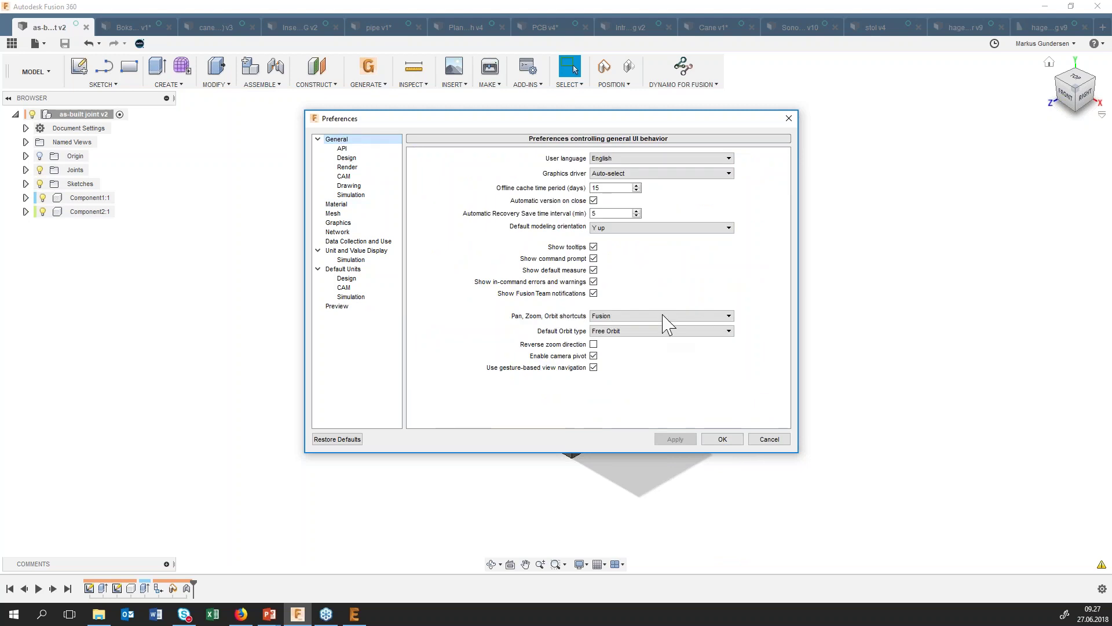
pyautogui.click(735, 439)
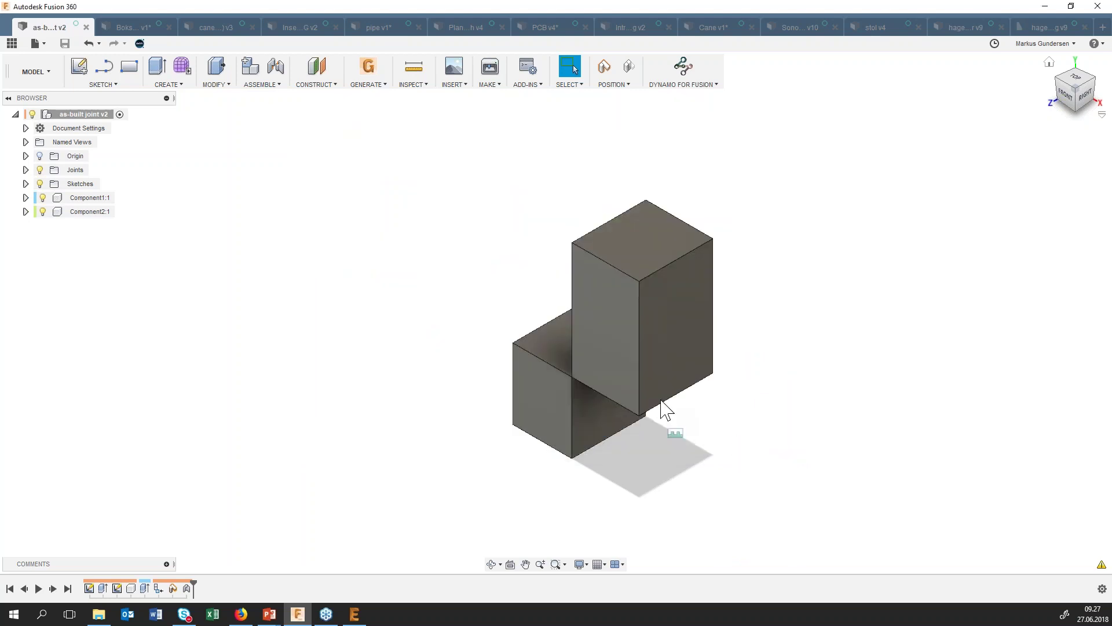
# Create a new board in the Webinar project from the EAGLE Control Panel.
pyautogui.hotkey('alt', 'Tab')
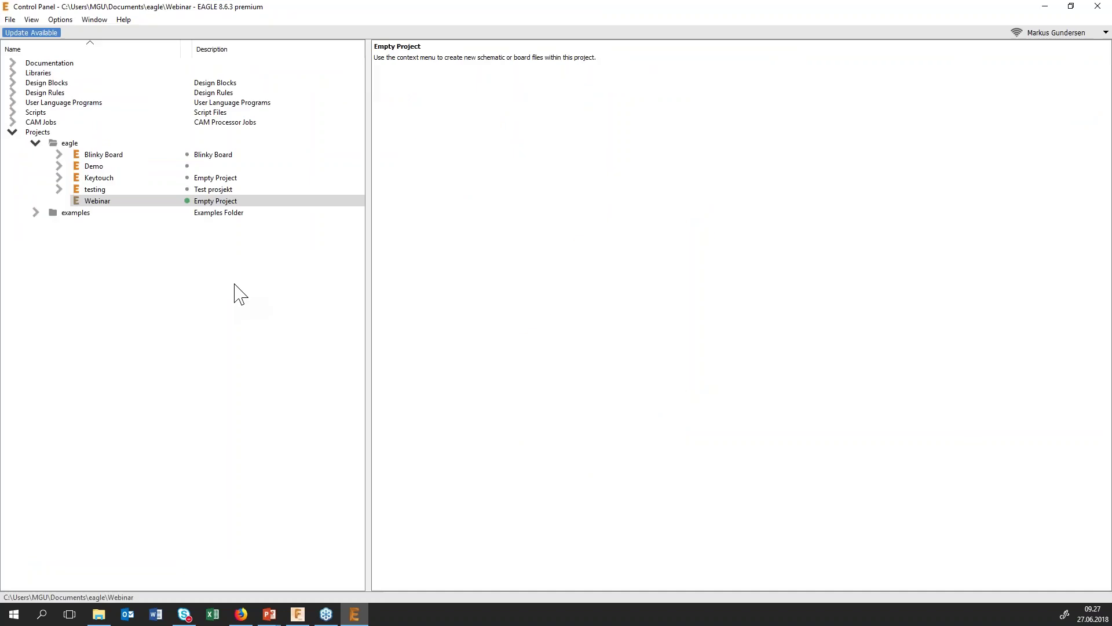
pyautogui.click(113, 200)
pyautogui.rightClick(111, 199)
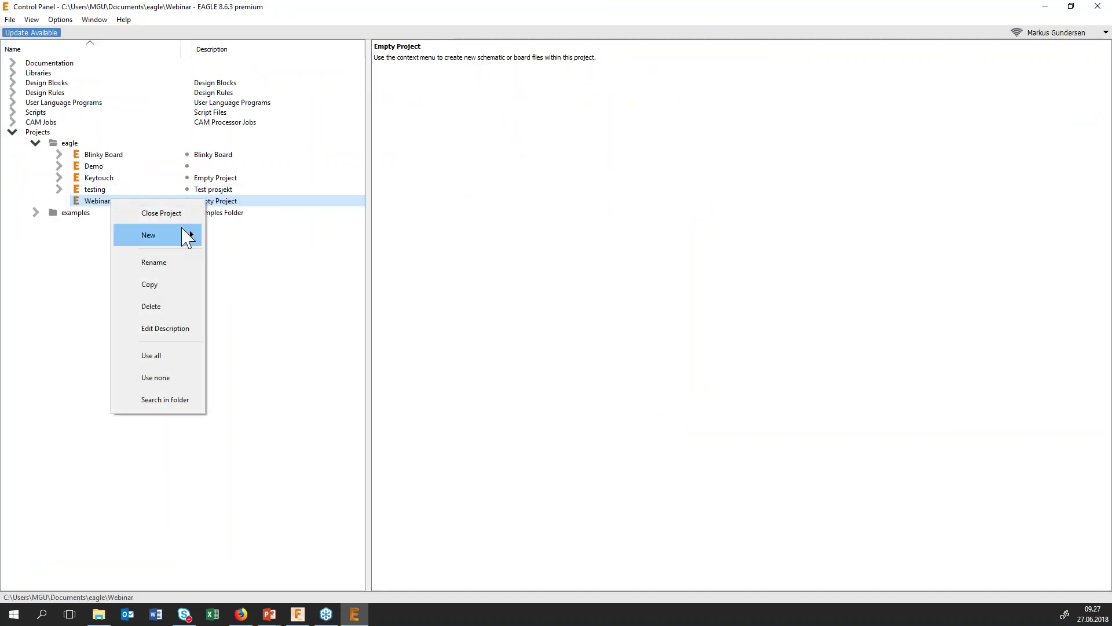
pyautogui.moveTo(156, 234)
pyautogui.click(263, 259)
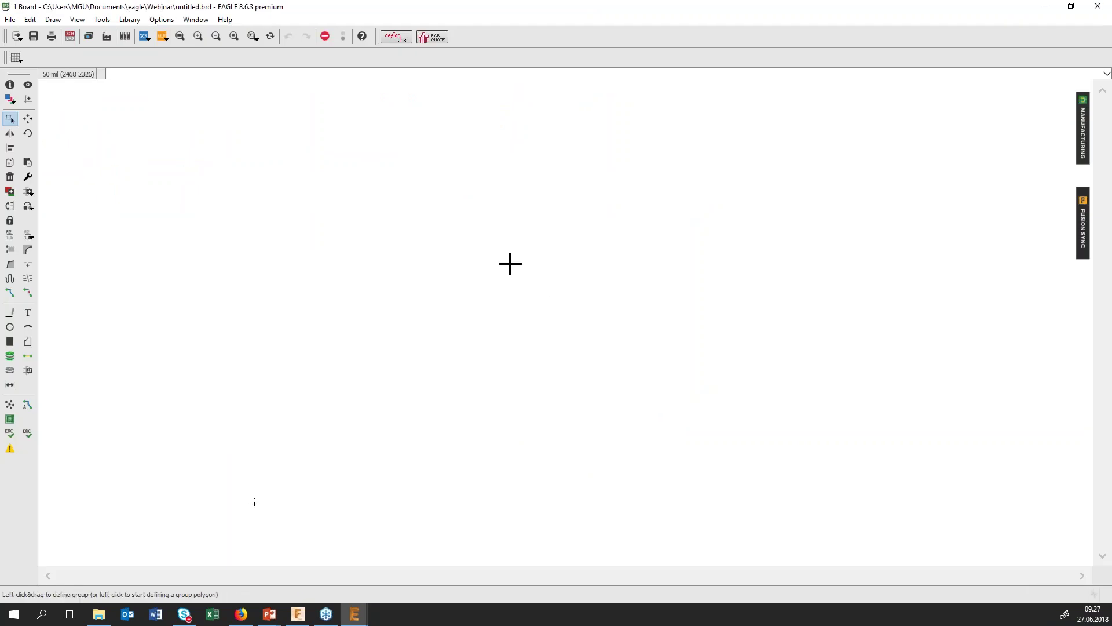
# Link the board to PCB2 under Webinar 06.18 > 27.06 Introduksjon > PCB and pull it.
pyautogui.click(1085, 228)
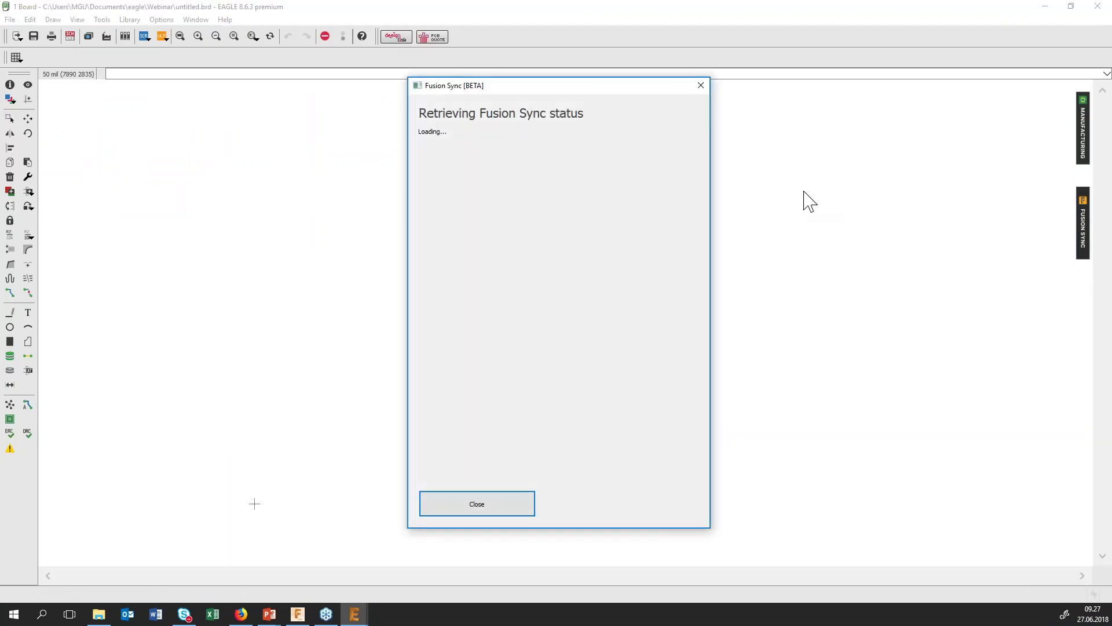
pyautogui.click(663, 513)
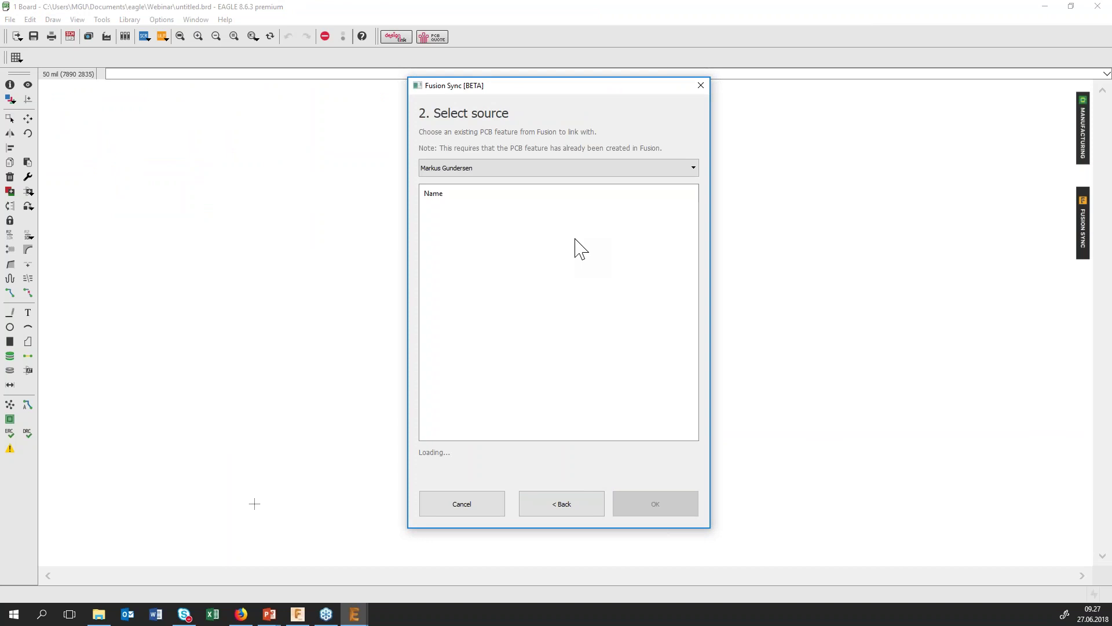
pyautogui.click(431, 380)
pyautogui.click(455, 401)
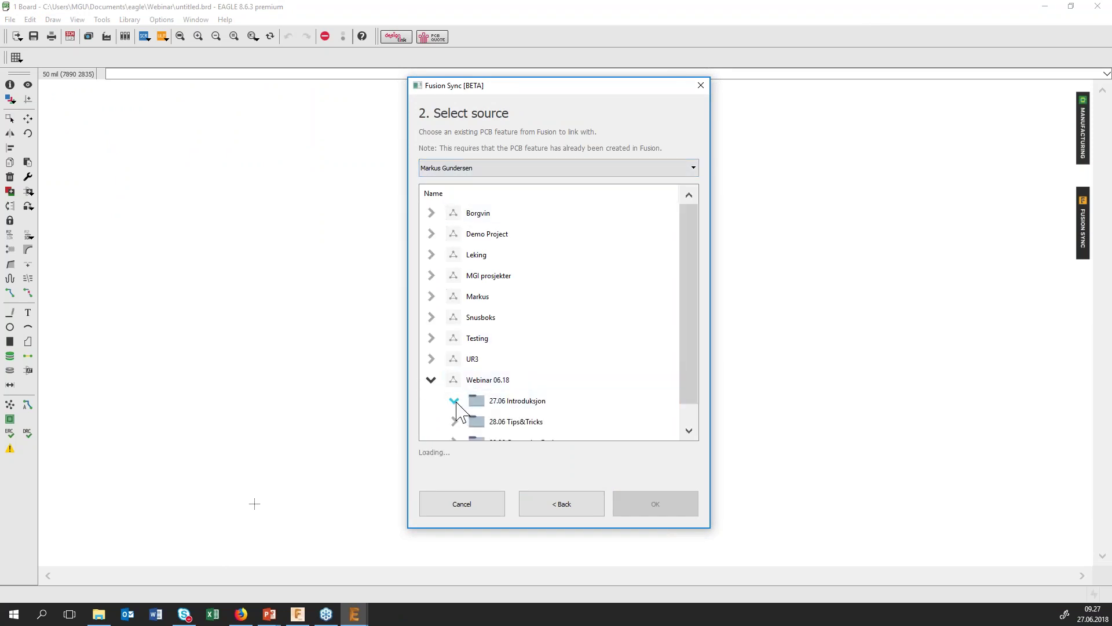
pyautogui.scroll(-2, 517, 423)
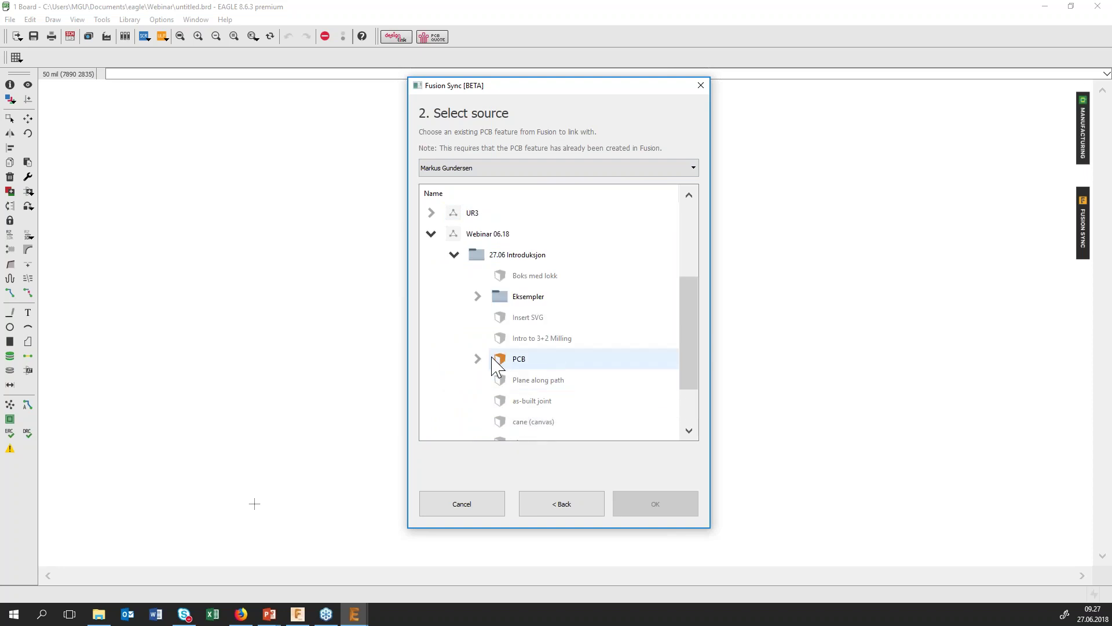
pyautogui.click(477, 358)
pyautogui.click(544, 383)
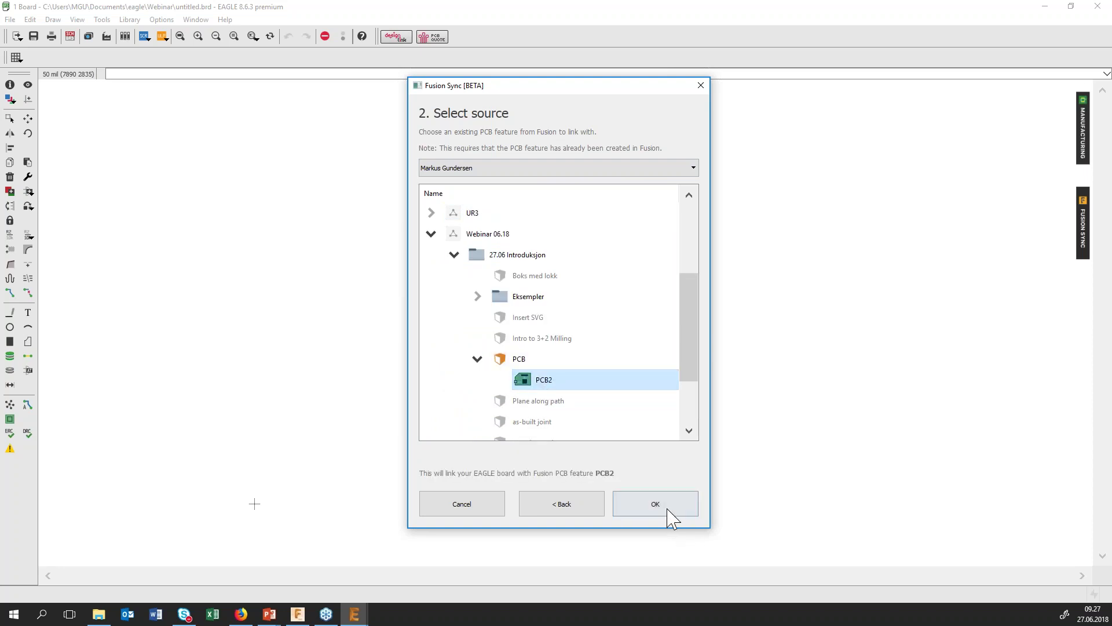
pyautogui.click(666, 509)
pyautogui.click(522, 347)
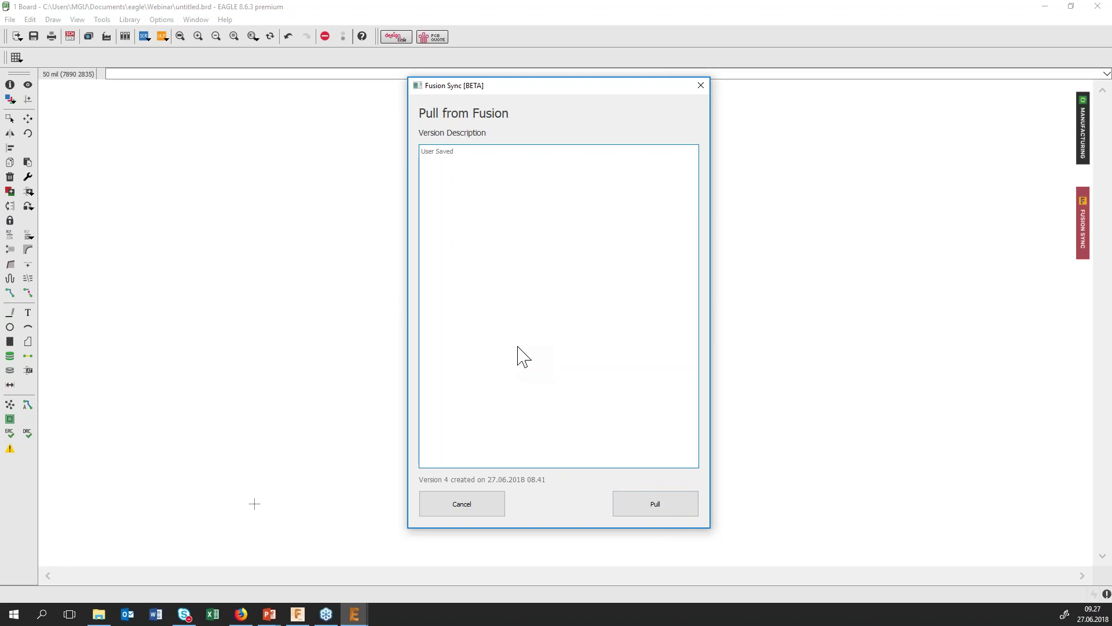
pyautogui.click(642, 504)
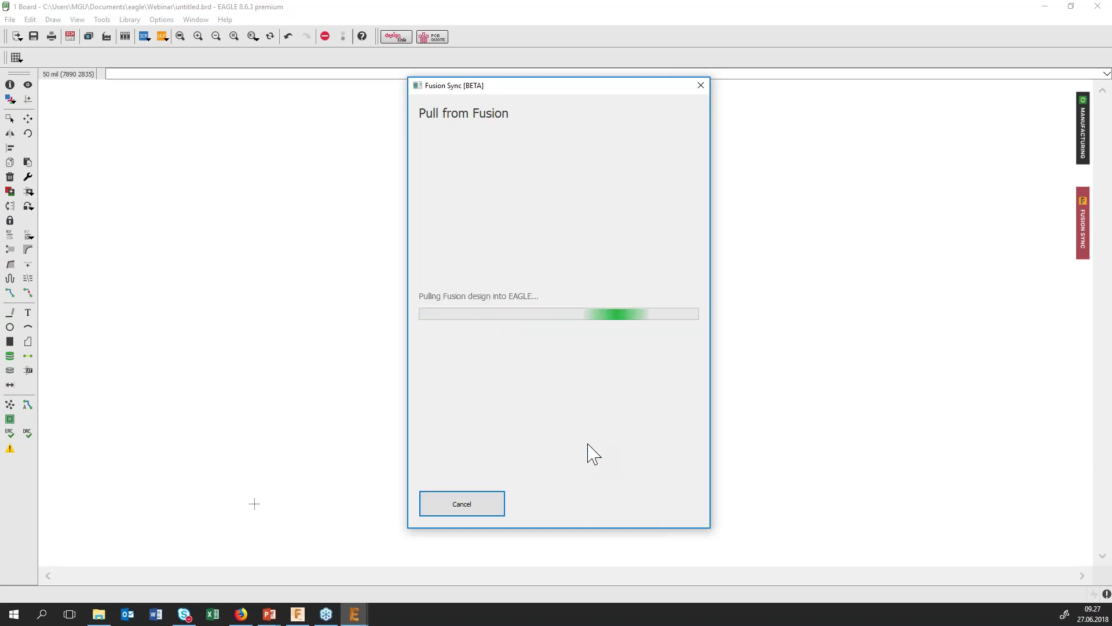
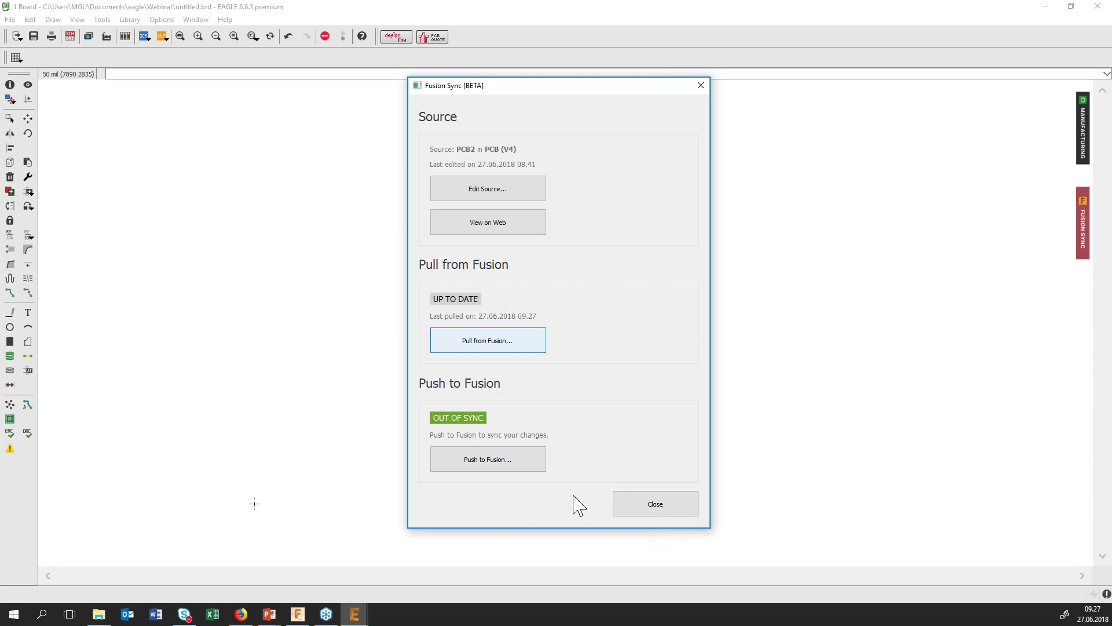
# Close the Fusion Sync window and zoom around the star-shaped board.
pyautogui.click(514, 351)
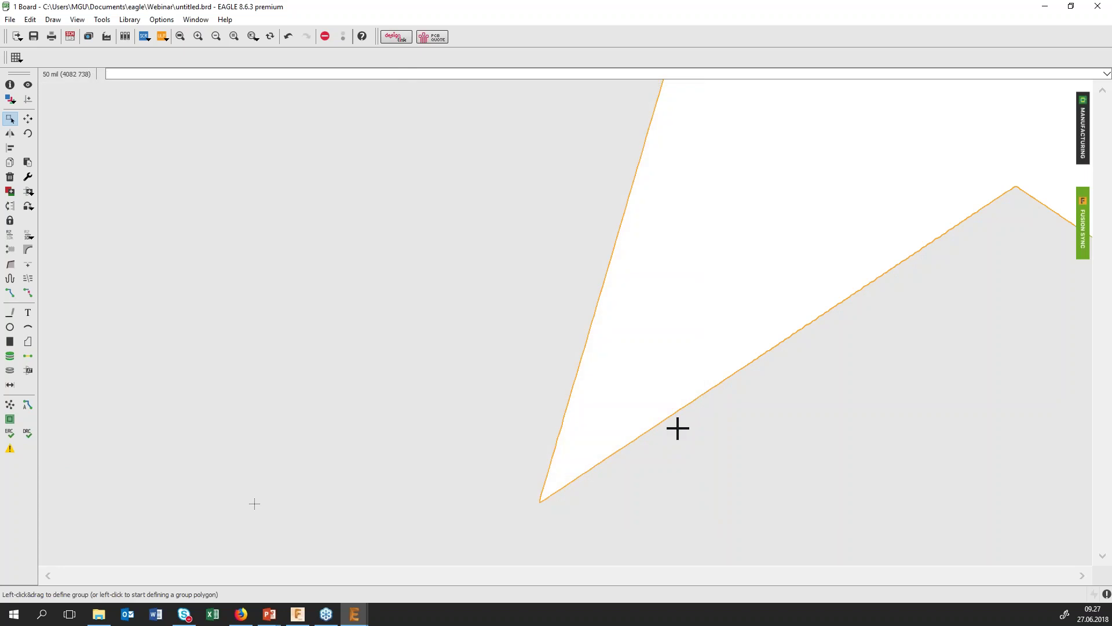
pyautogui.scroll(2, 706, 427)
pyautogui.scroll(-5, 850, 438)
pyautogui.scroll(2, 802, 437)
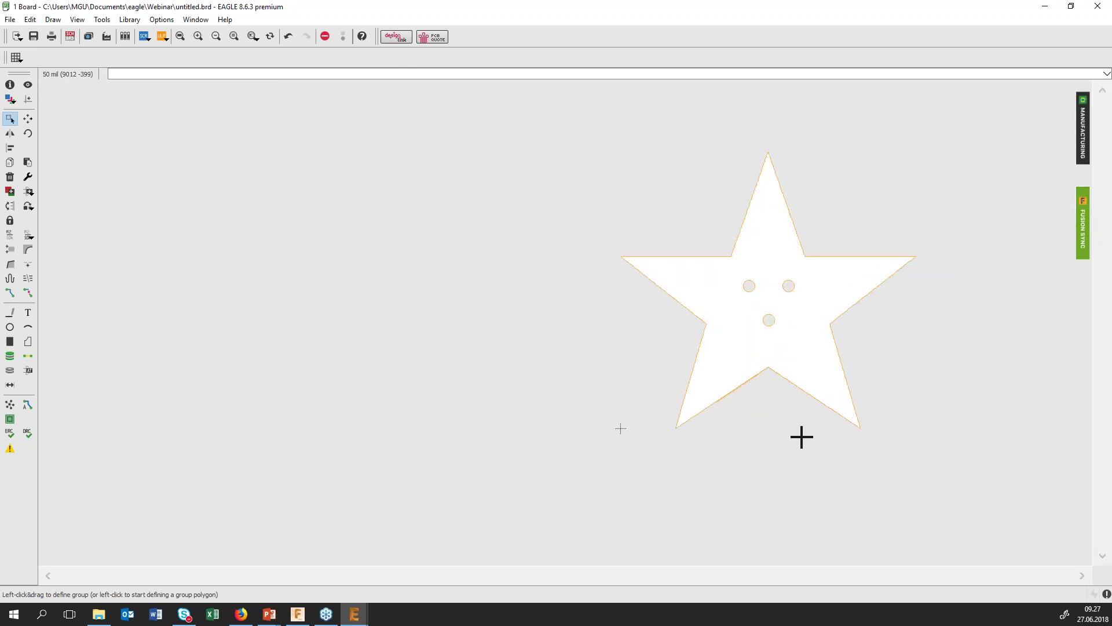
pyautogui.scroll(2, 802, 436)
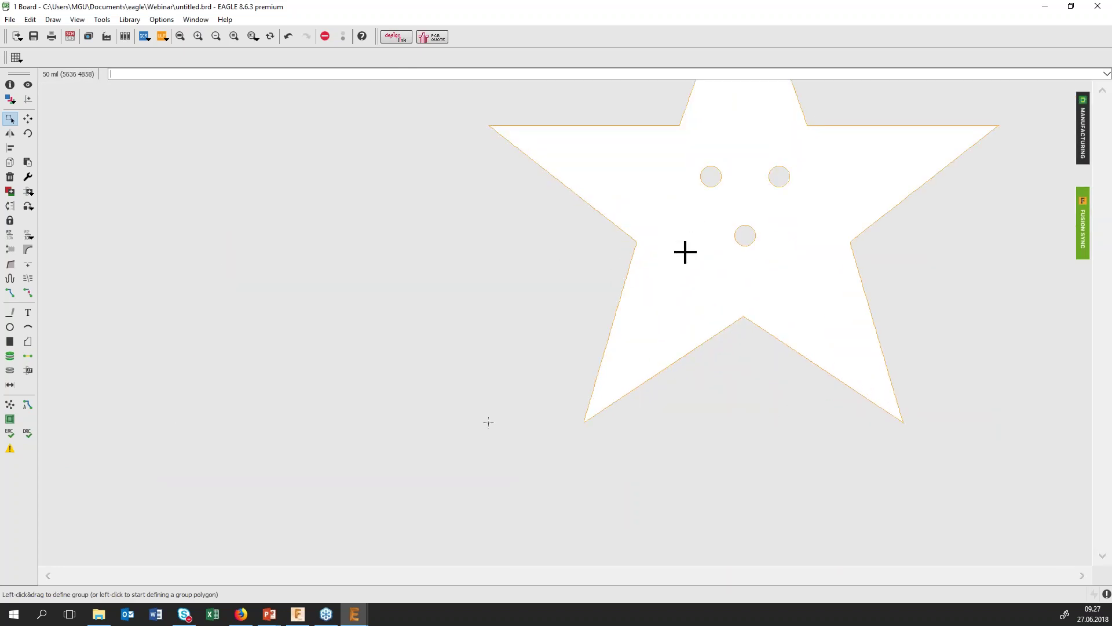
pyautogui.scroll(1, 722, 314)
pyautogui.scroll(-2, 723, 313)
pyautogui.scroll(-1, 774, 256)
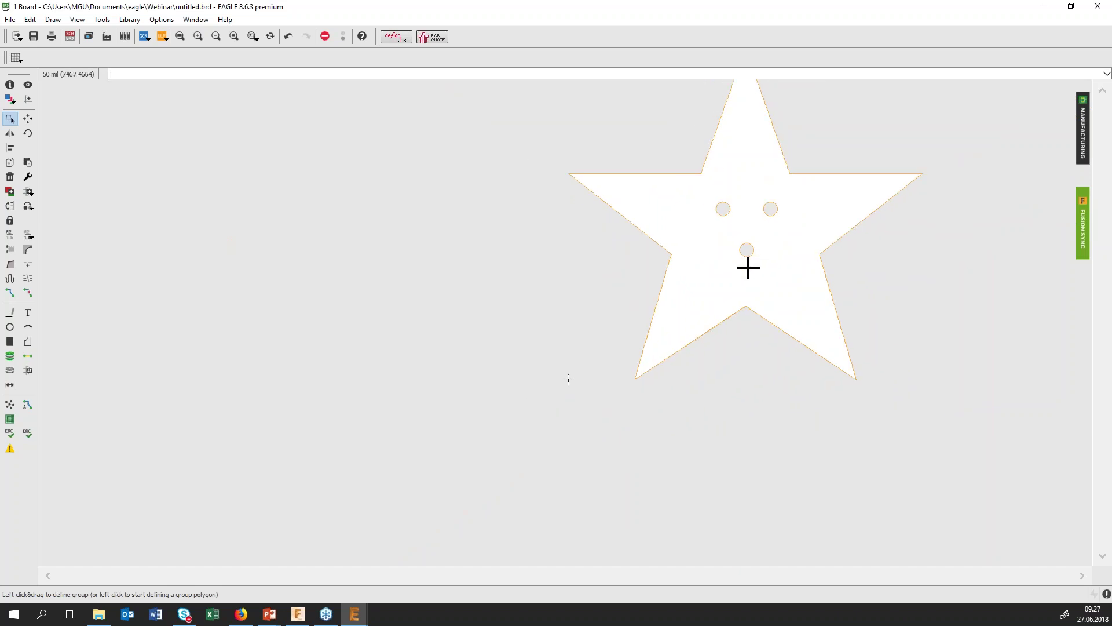
# Draw a group outline around the star, then minimize EAGLE to reveal Fusion 360.
pyautogui.click(892, 290)
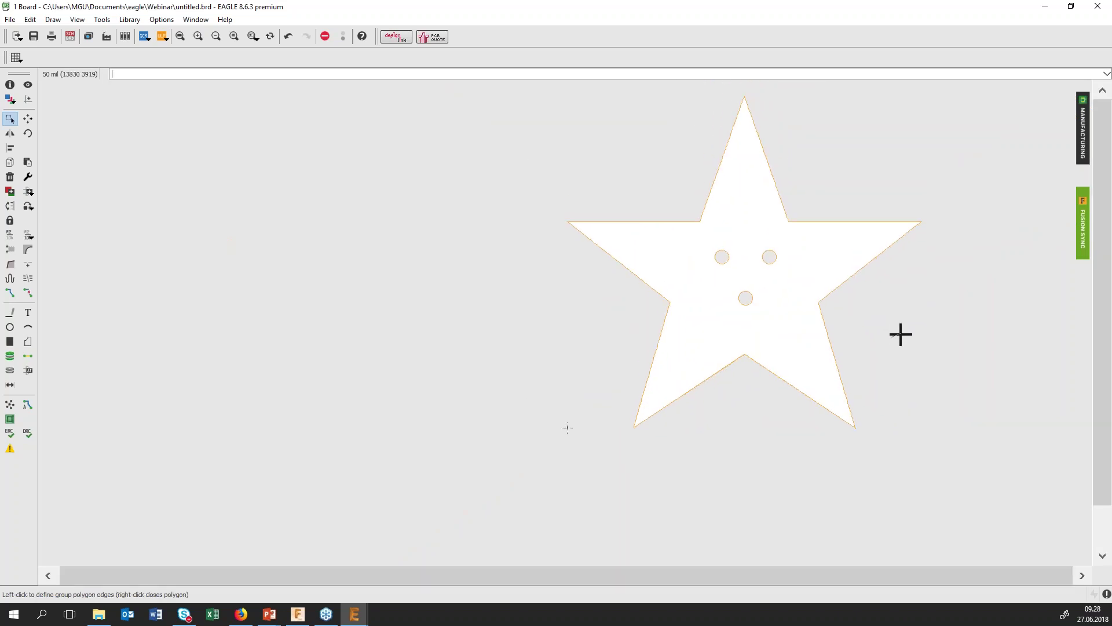
pyautogui.click(921, 264)
pyautogui.rightClick(955, 311)
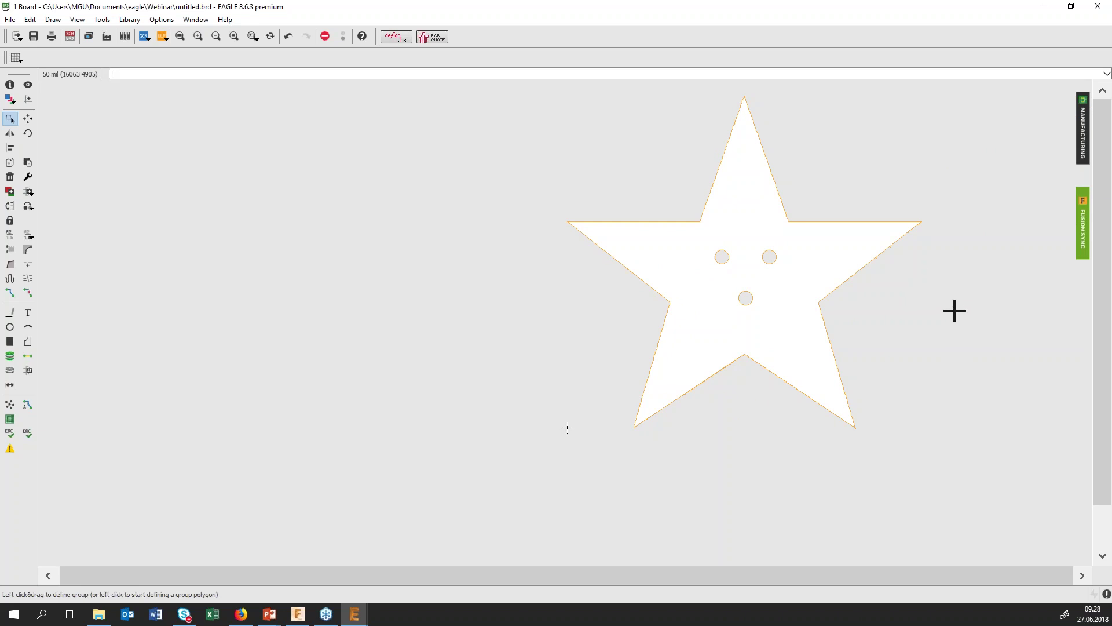
pyautogui.click(1045, 8)
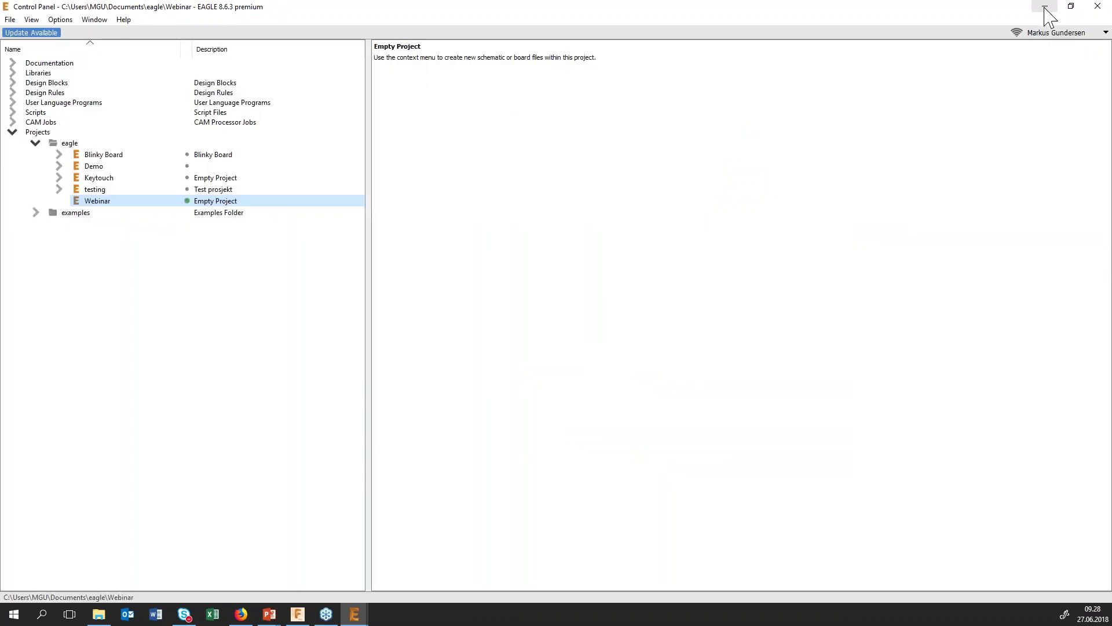
pyautogui.click(1046, 8)
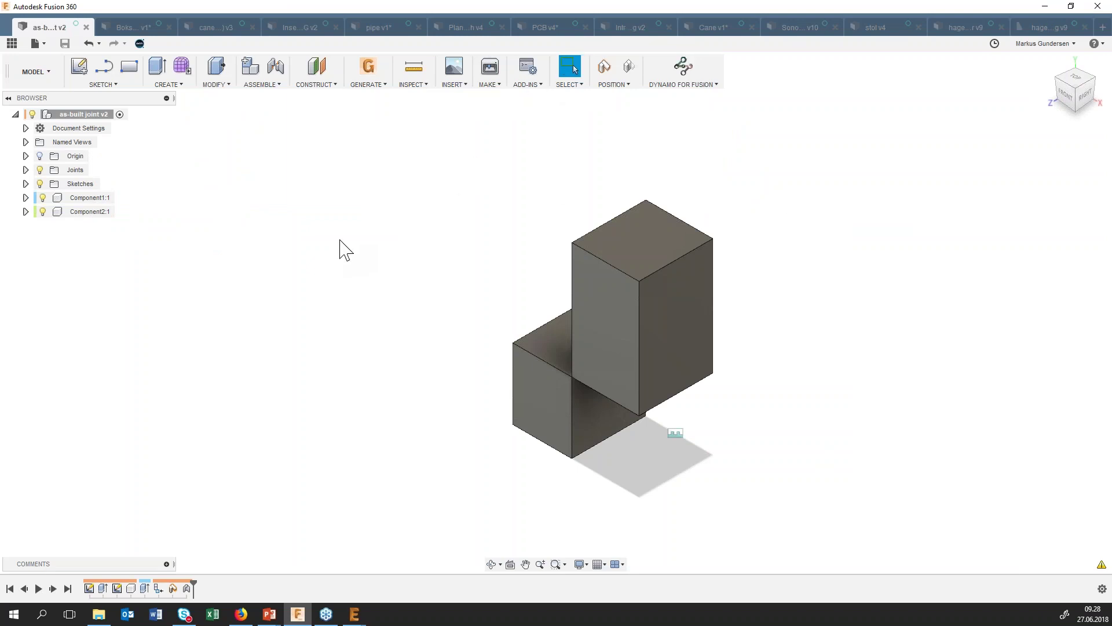
# Bring up the Intro to 3+2 Milling v2 design in the Model workspace.
pyautogui.click(626, 28)
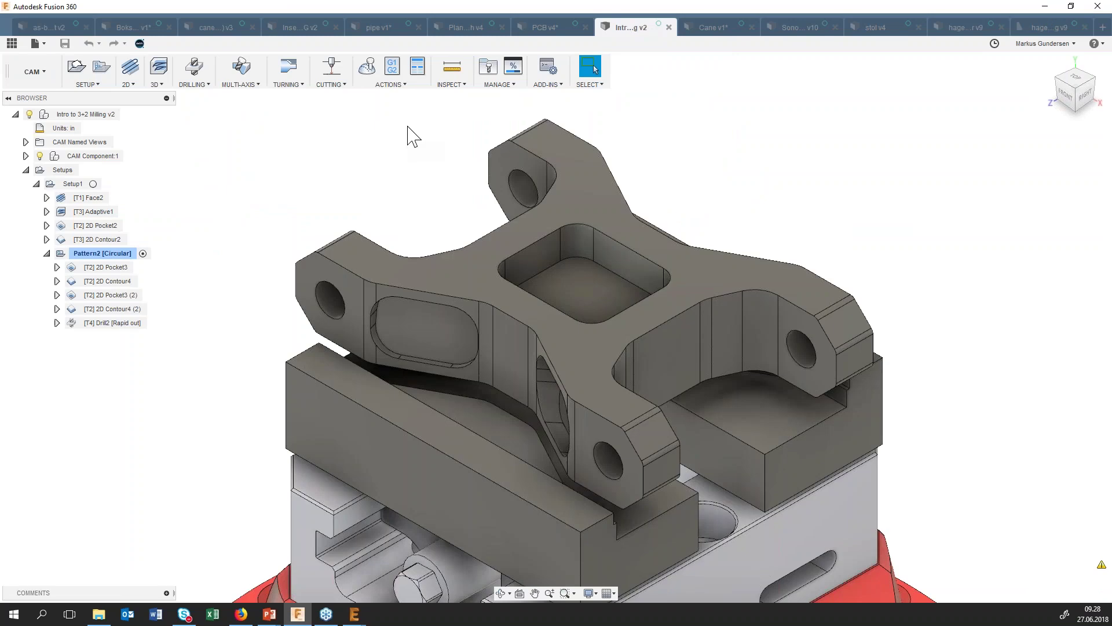
pyautogui.scroll(-4, 223, 218)
pyautogui.click(35, 72)
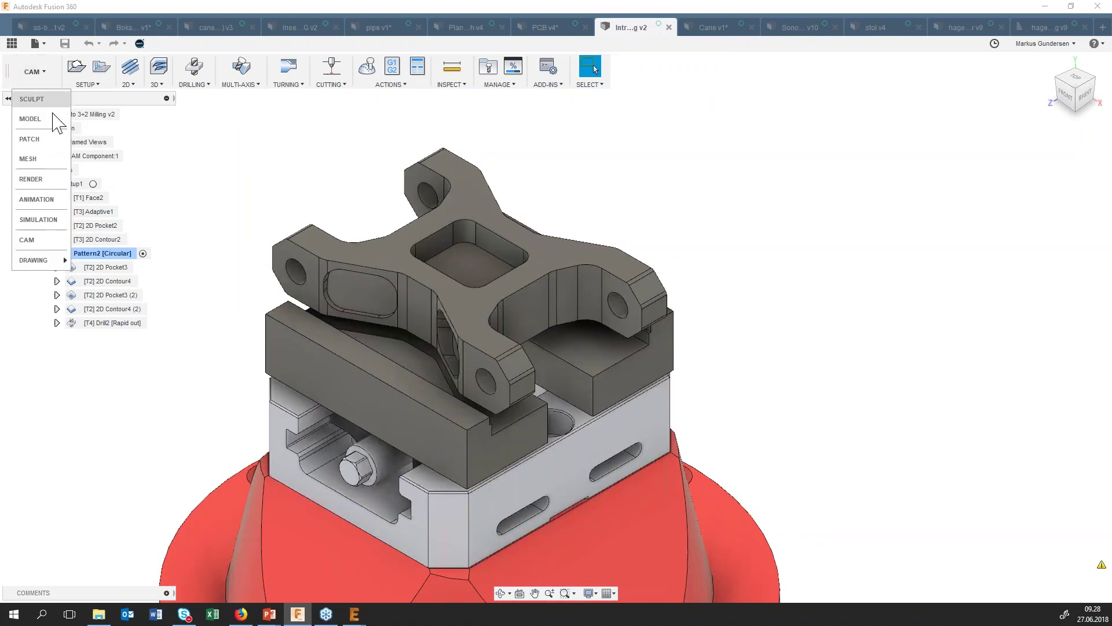
pyautogui.click(32, 119)
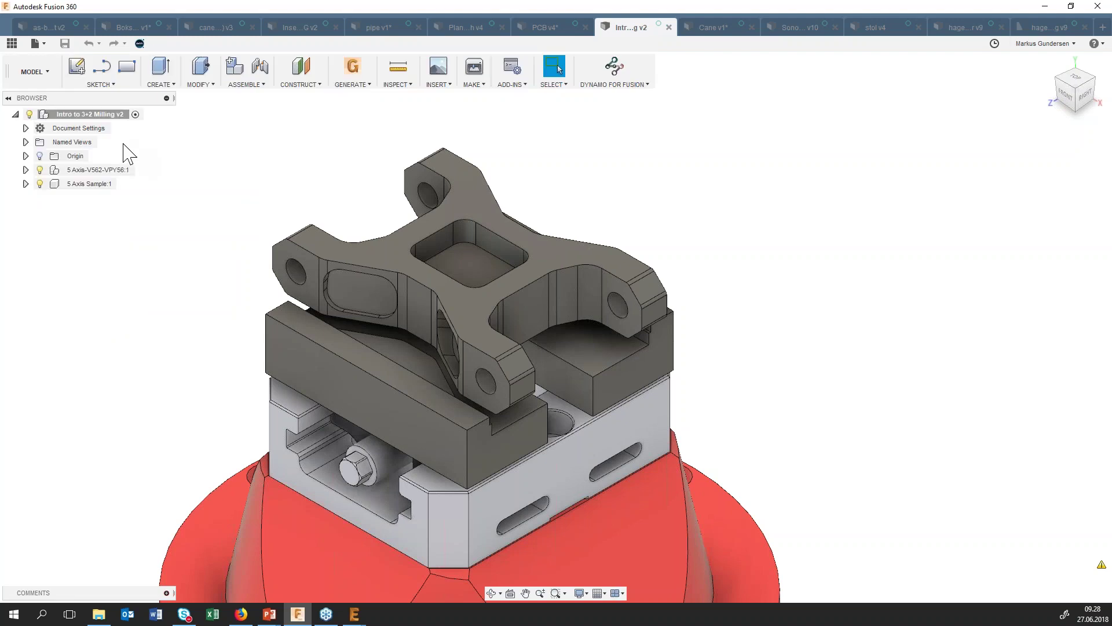
pyautogui.click(35, 73)
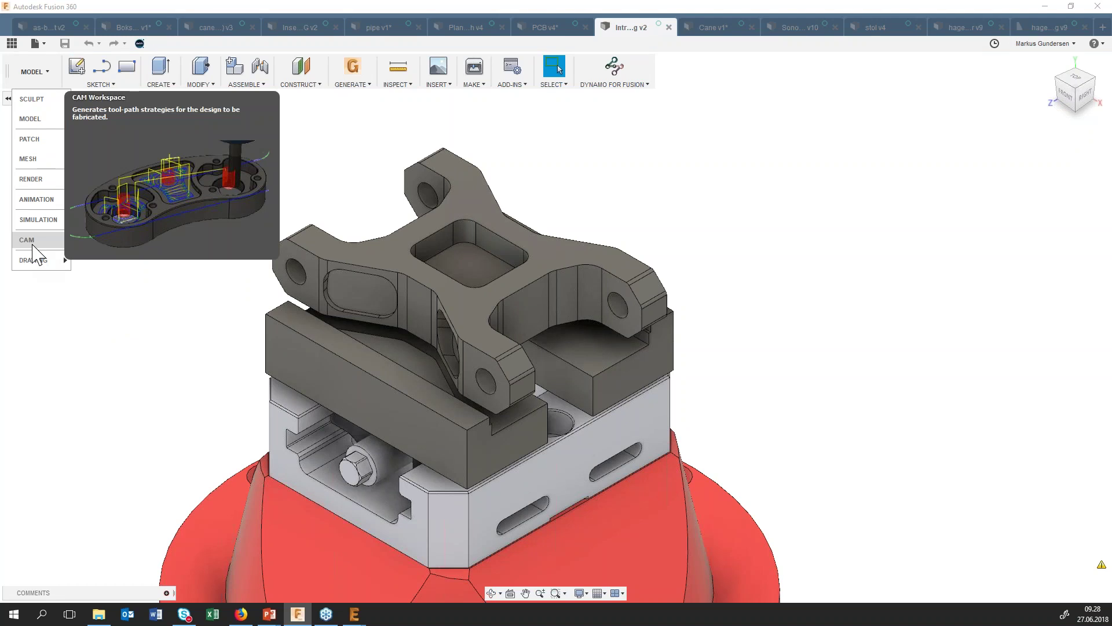
pyautogui.click(721, 241)
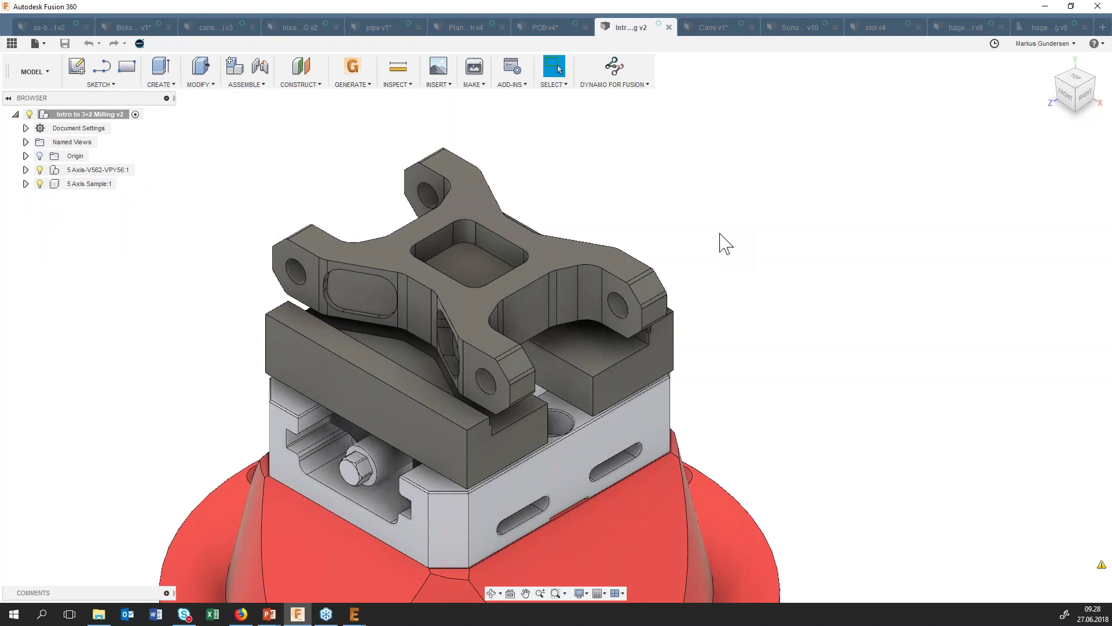
# Hide the vise, orbit to inspect the part's engraved underside, then show the vise again.
pyautogui.click(25, 170)
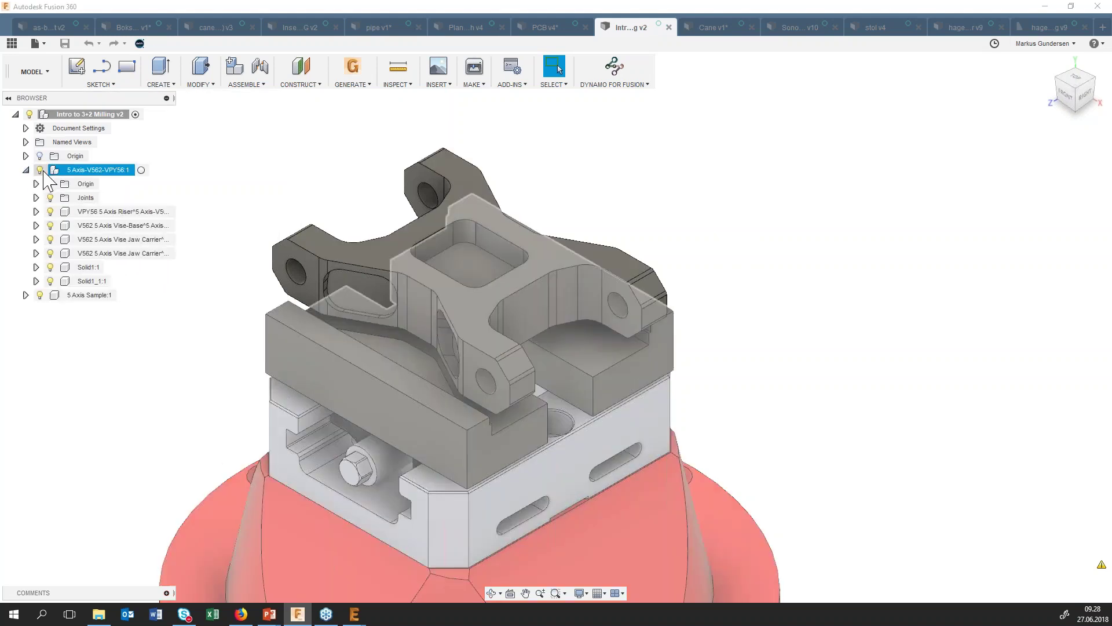
pyautogui.click(493, 593)
pyautogui.moveTo(519, 409)
pyautogui.mouseDown()
pyautogui.moveTo(573, 293)
pyautogui.moveTo(560, 307)
pyautogui.mouseUp()
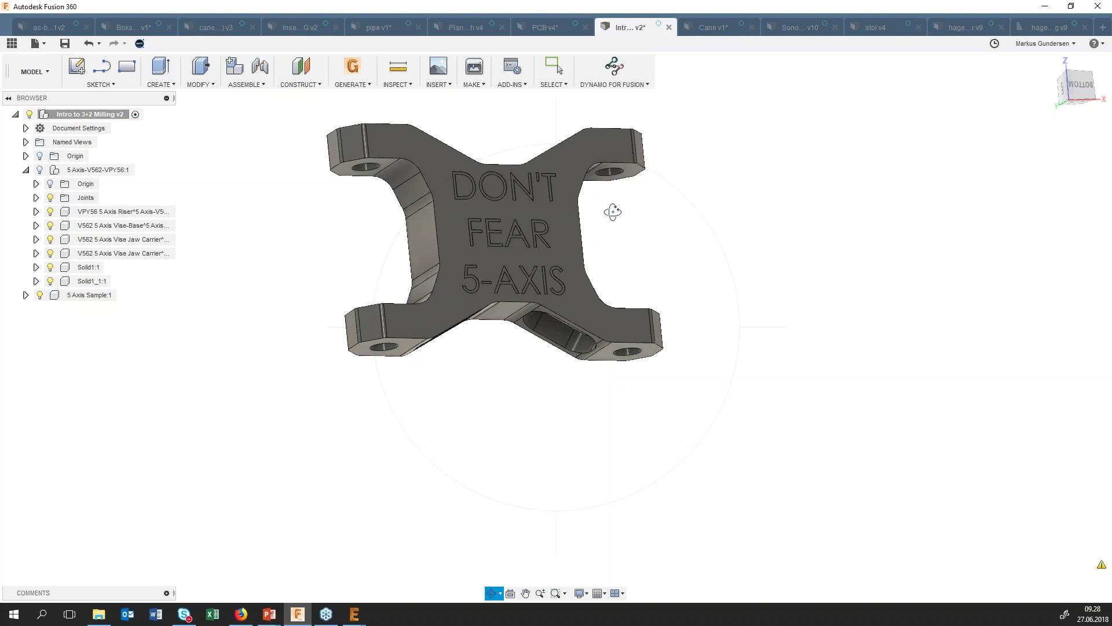
pyautogui.moveTo(611, 187); pyautogui.dragTo(587, 228)
pyautogui.moveTo(557, 320); pyautogui.dragTo(580, 343)
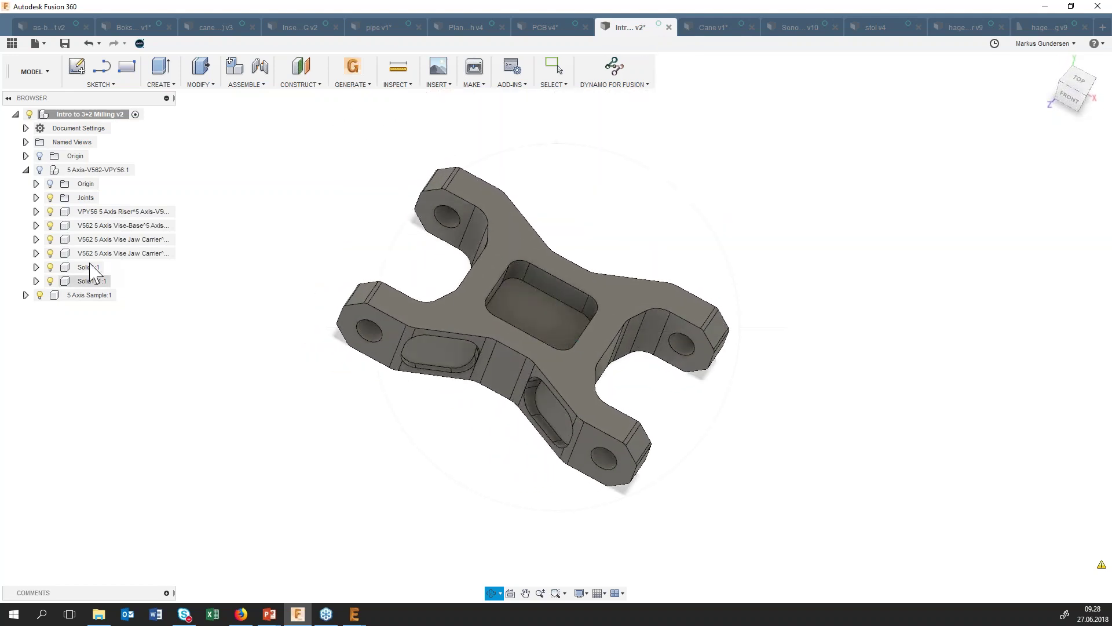
pyautogui.click(40, 169)
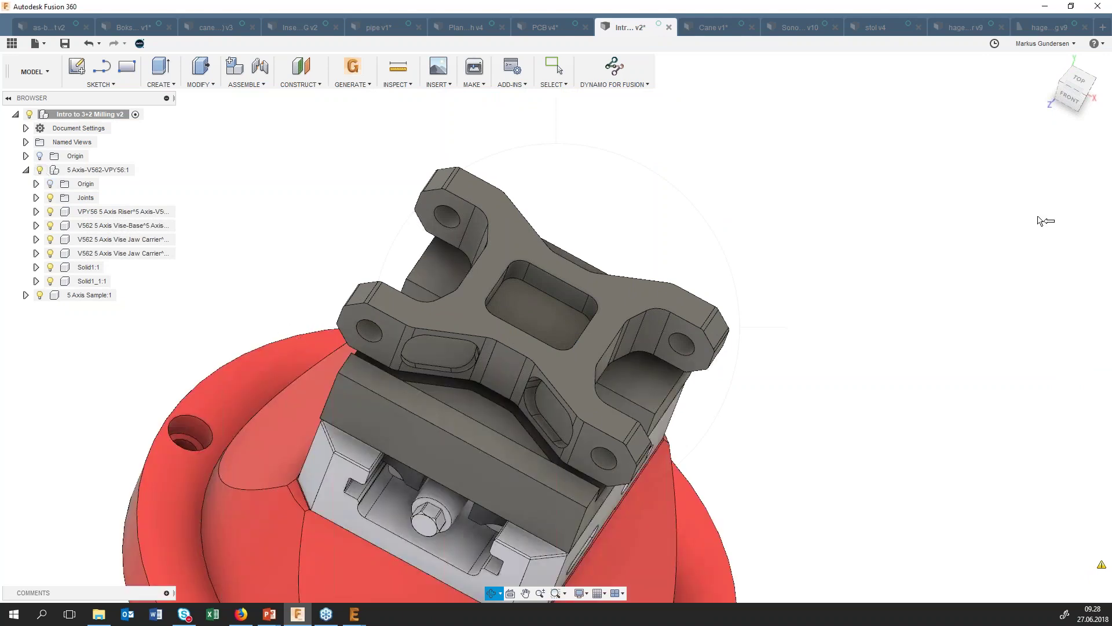
pyautogui.click(1049, 62)
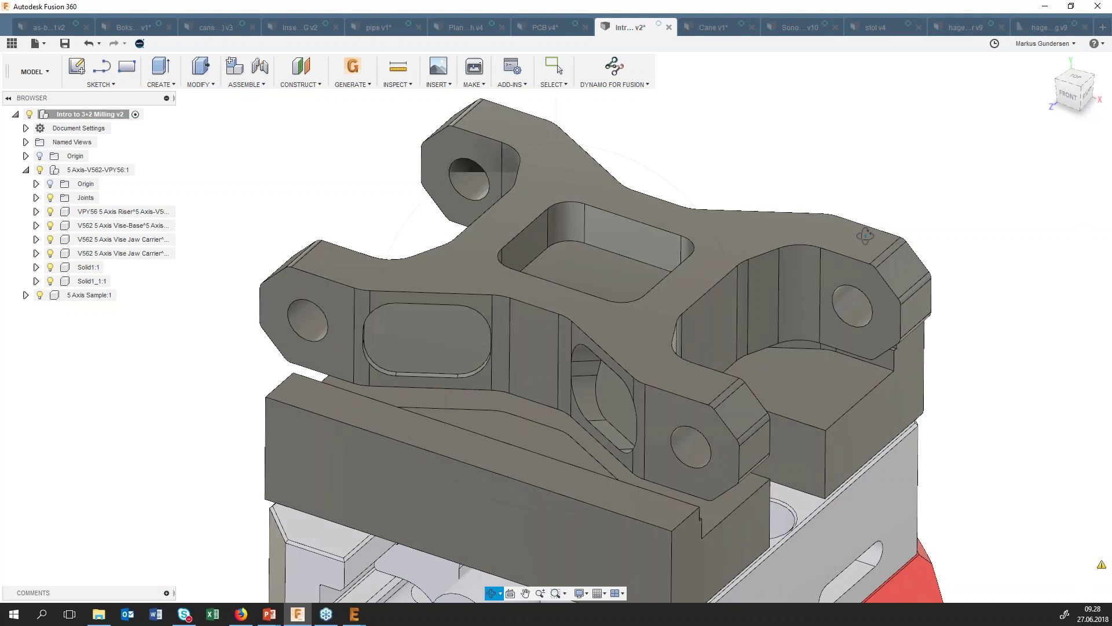
pyautogui.click(35, 72)
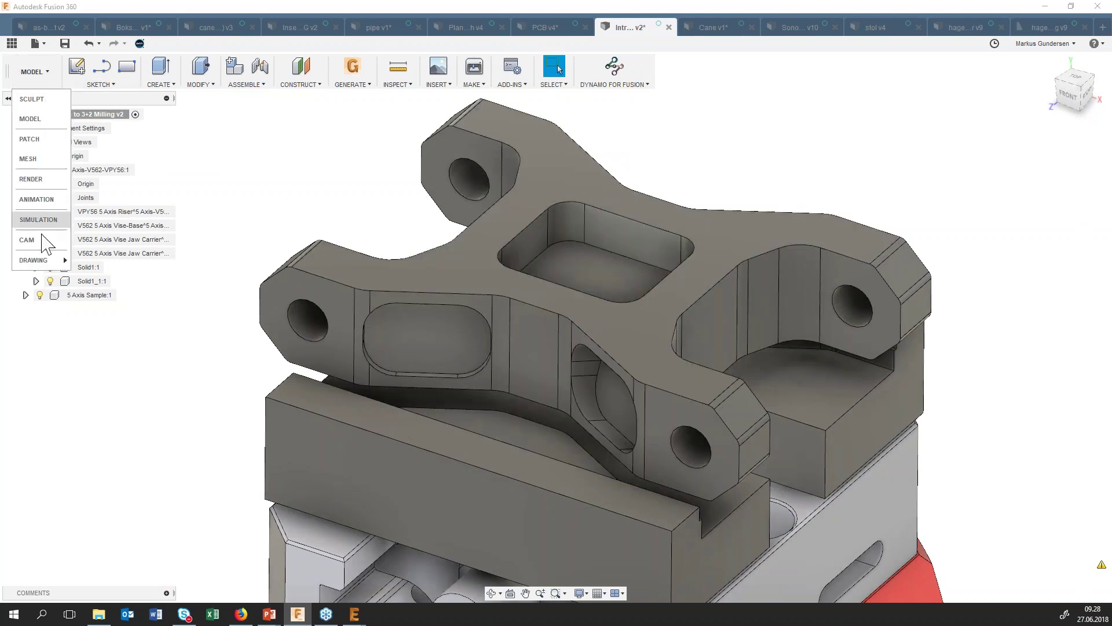
# In CAM, review Setup1's actions and display the [T2] 2D Pocket3 toolpath.
pyautogui.click(26, 243)
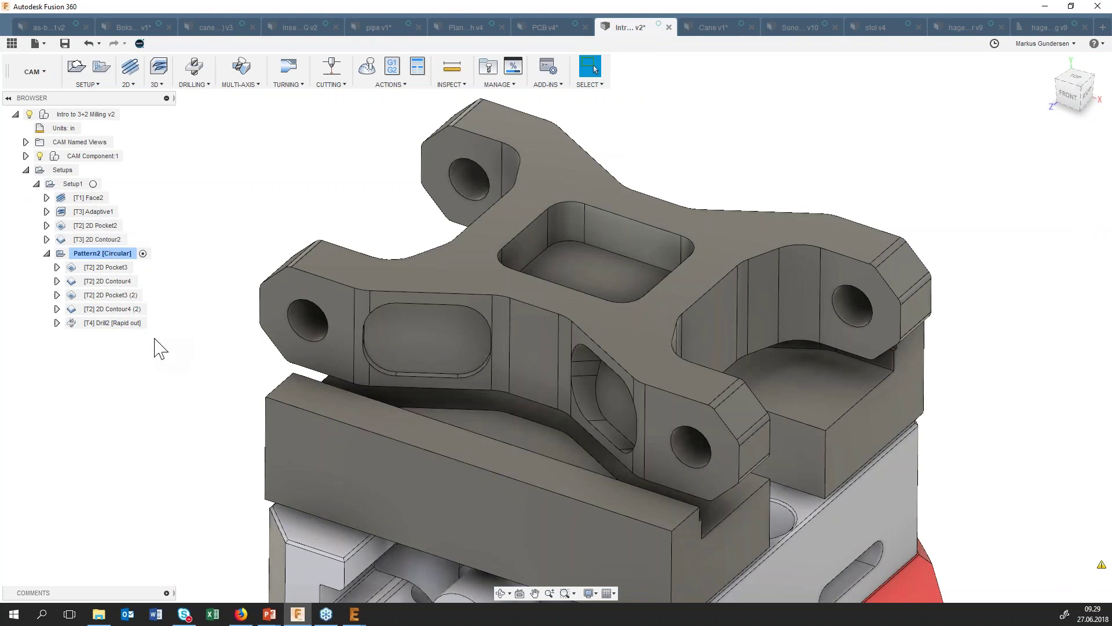
pyautogui.rightClick(72, 187)
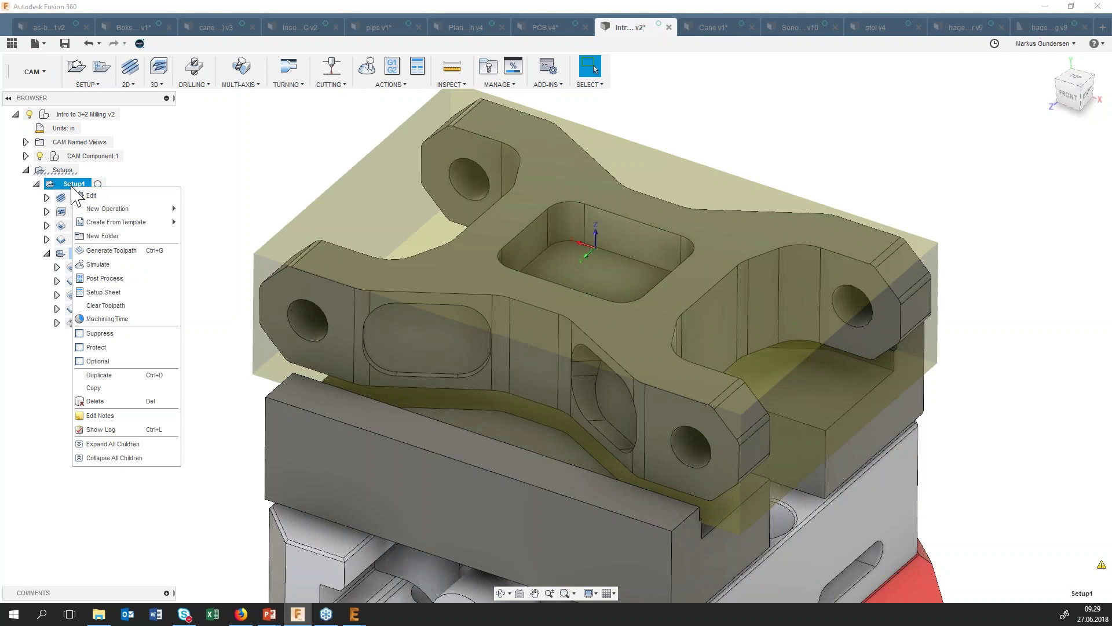
pyautogui.click(30, 395)
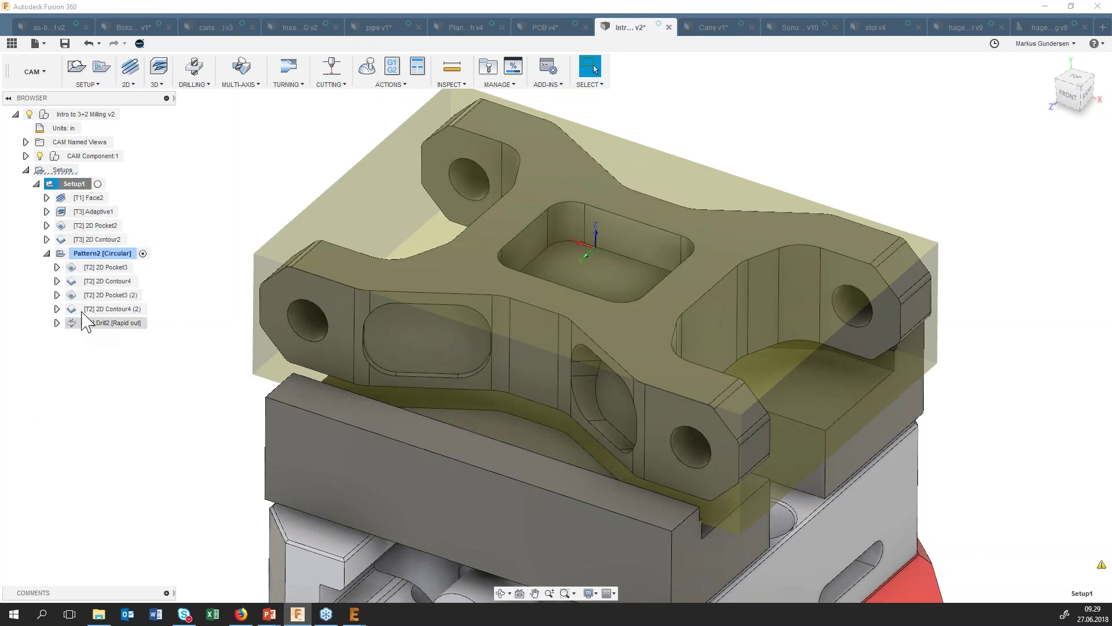
pyautogui.rightClick(115, 273)
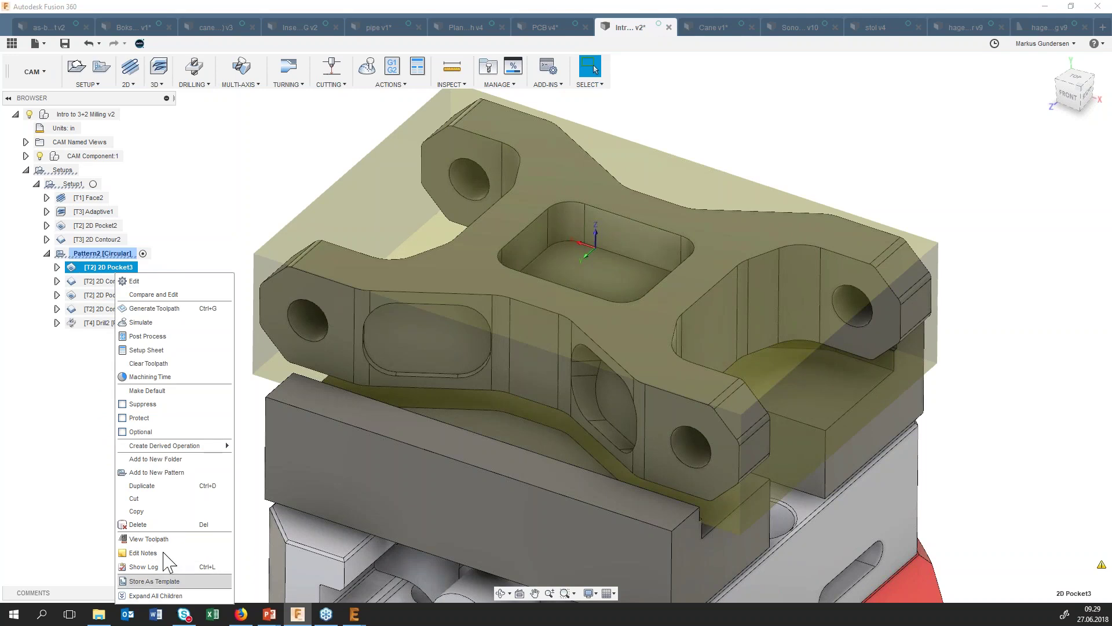
pyautogui.click(52, 506)
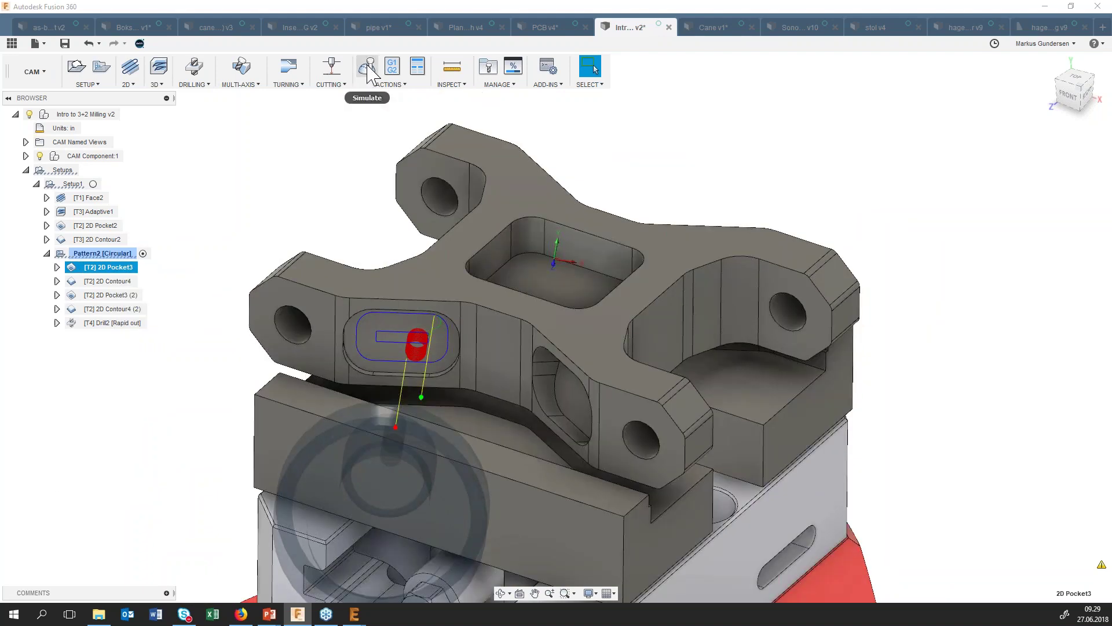
# Simulate every Setup1 toolpath through Drill2, then close the simulation.
pyautogui.click(367, 68)
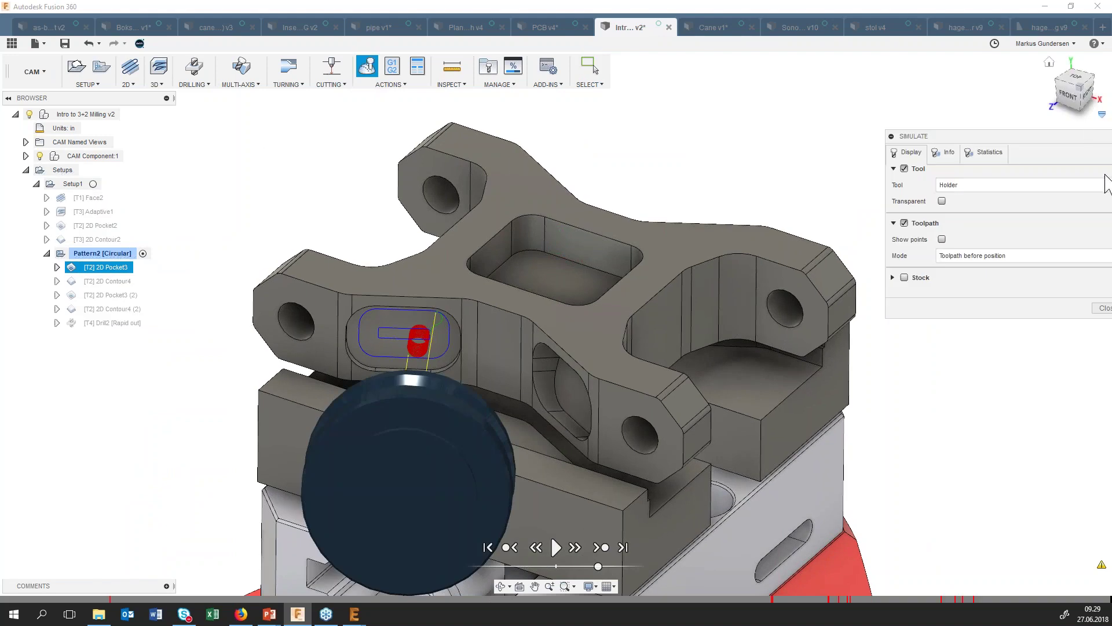
pyautogui.click(1103, 308)
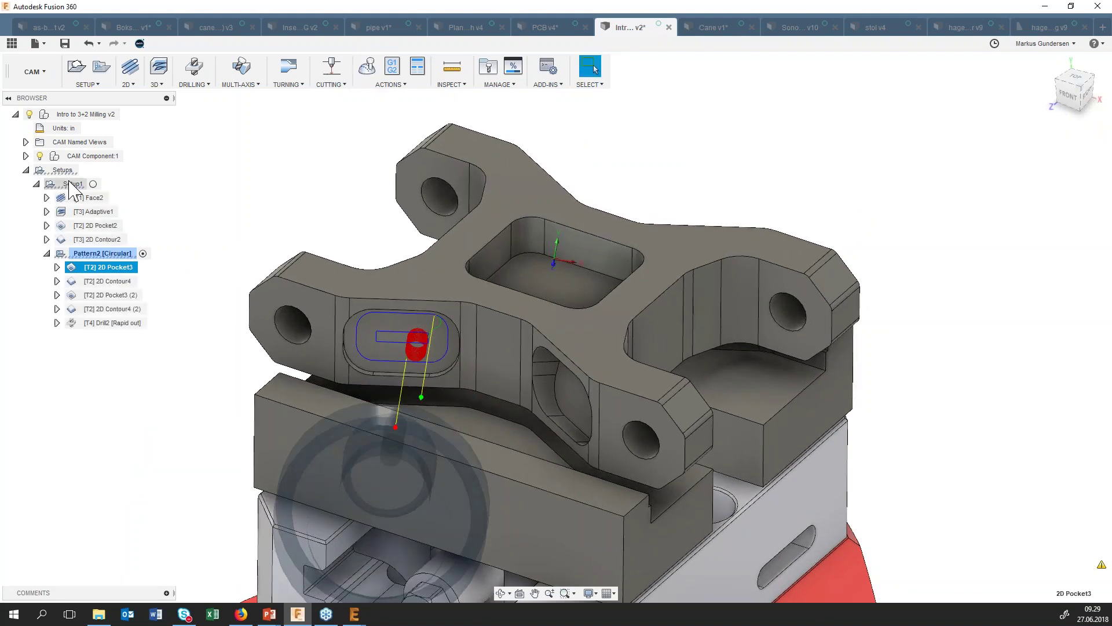
pyautogui.click(74, 184)
pyautogui.click(376, 67)
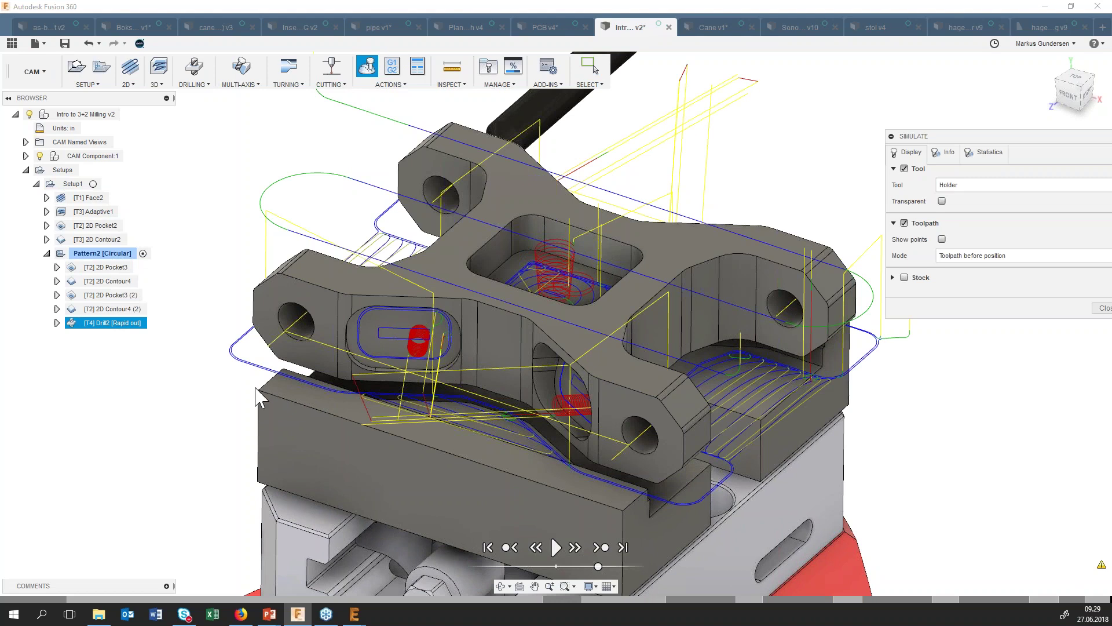
pyautogui.click(557, 552)
pyautogui.moveTo(947, 138); pyautogui.dragTo(882, 141)
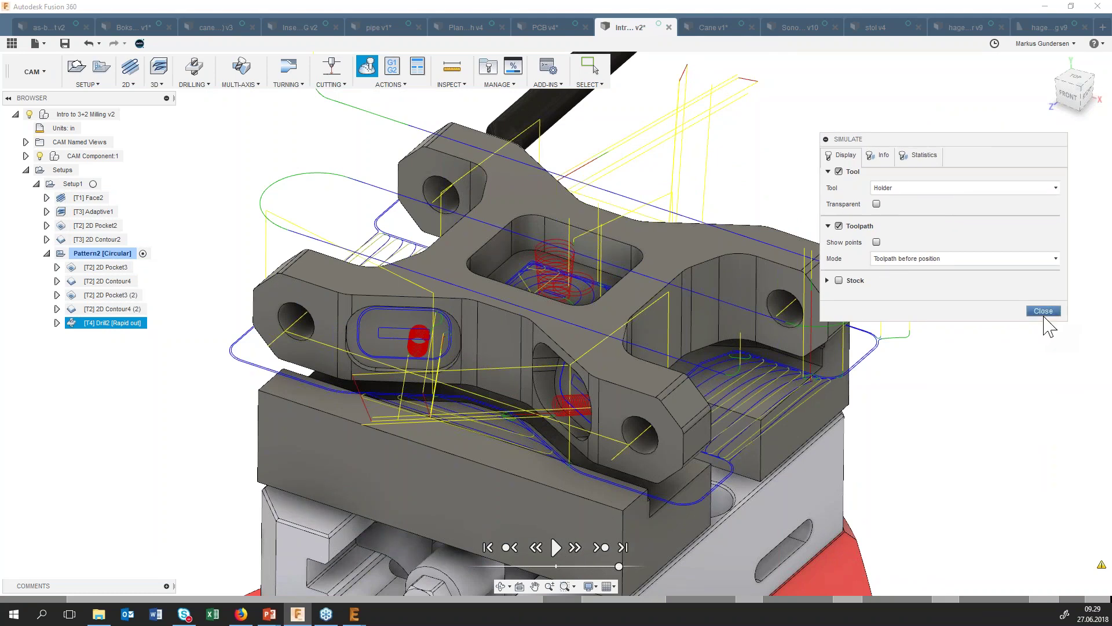
pyautogui.click(1042, 312)
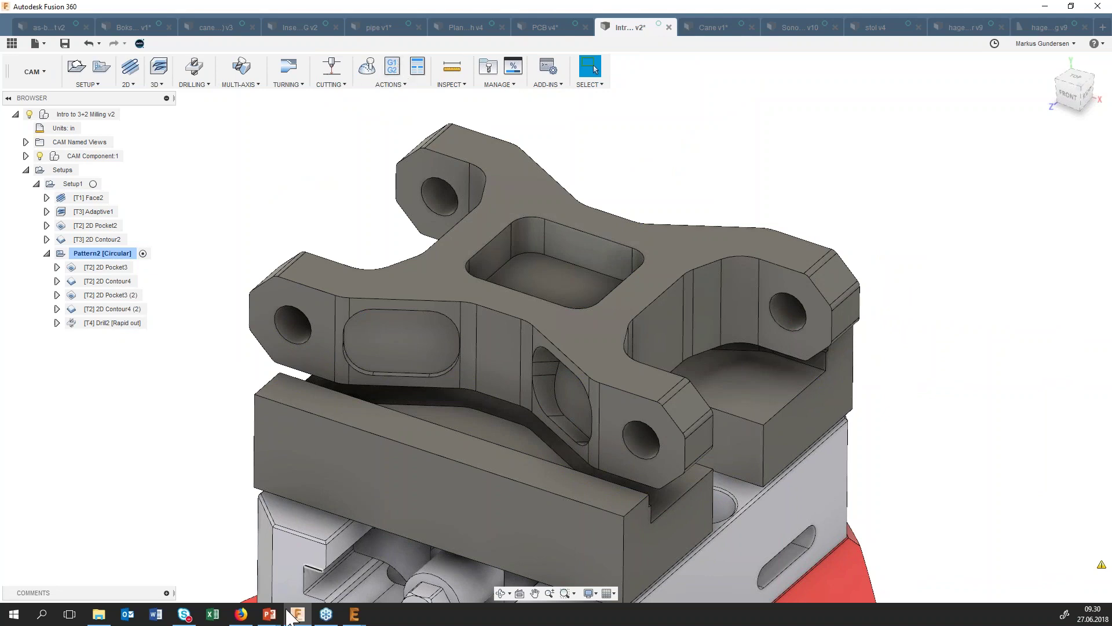
# Load the cam.autodesk.com HSM post library in a new Firefox tab.
pyautogui.click(241, 614)
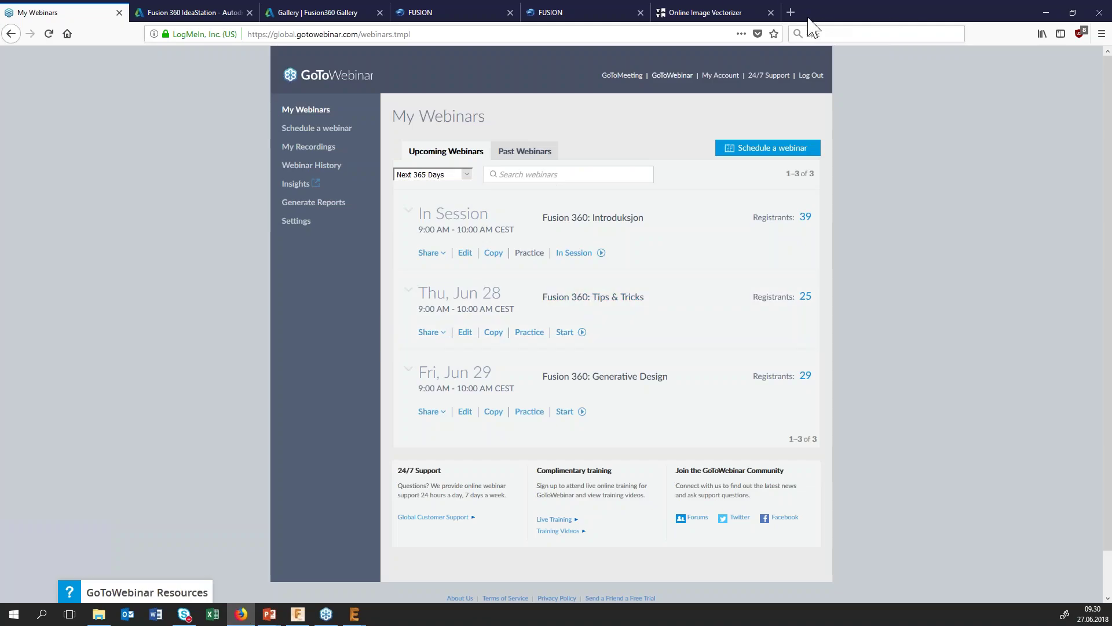
pyautogui.click(791, 12)
pyautogui.write('cam')
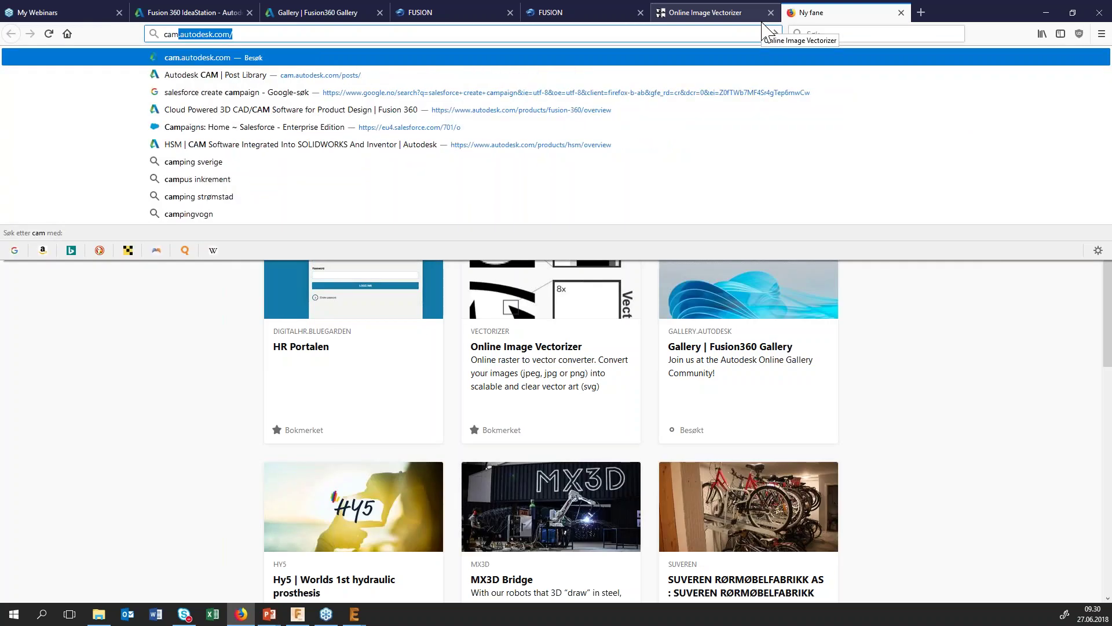
pyautogui.press('Down')
pyautogui.press('Return')
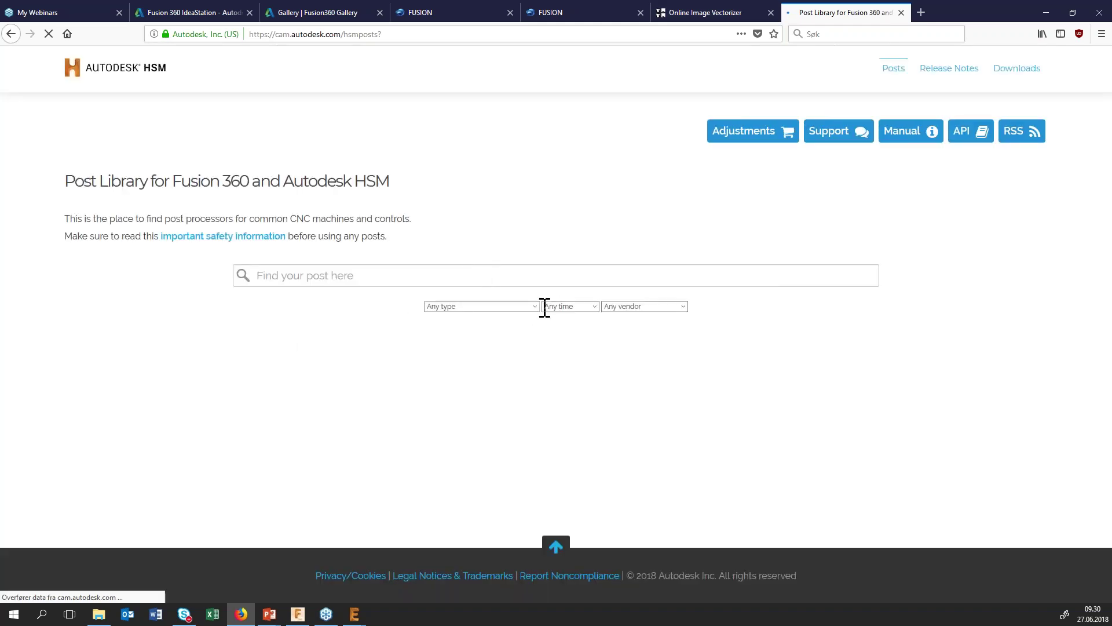
pyautogui.scroll(-2, 417, 232)
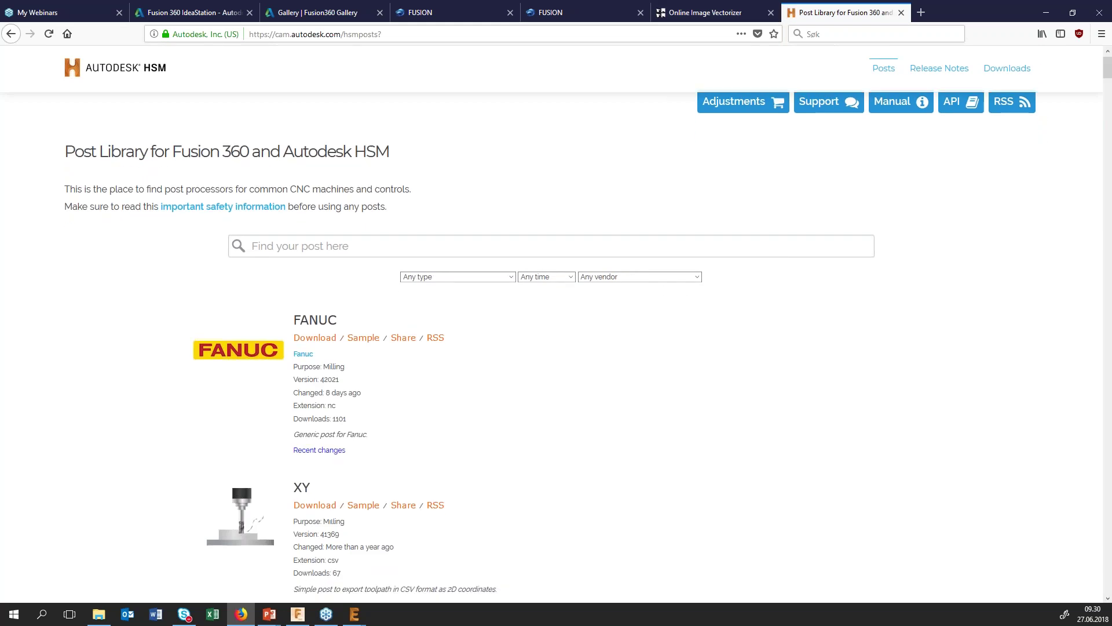
# Search the post library for 'haas', browse the HAAS posts, and return to Fusion 360.
pyautogui.click(417, 215)
pyautogui.write('haas')
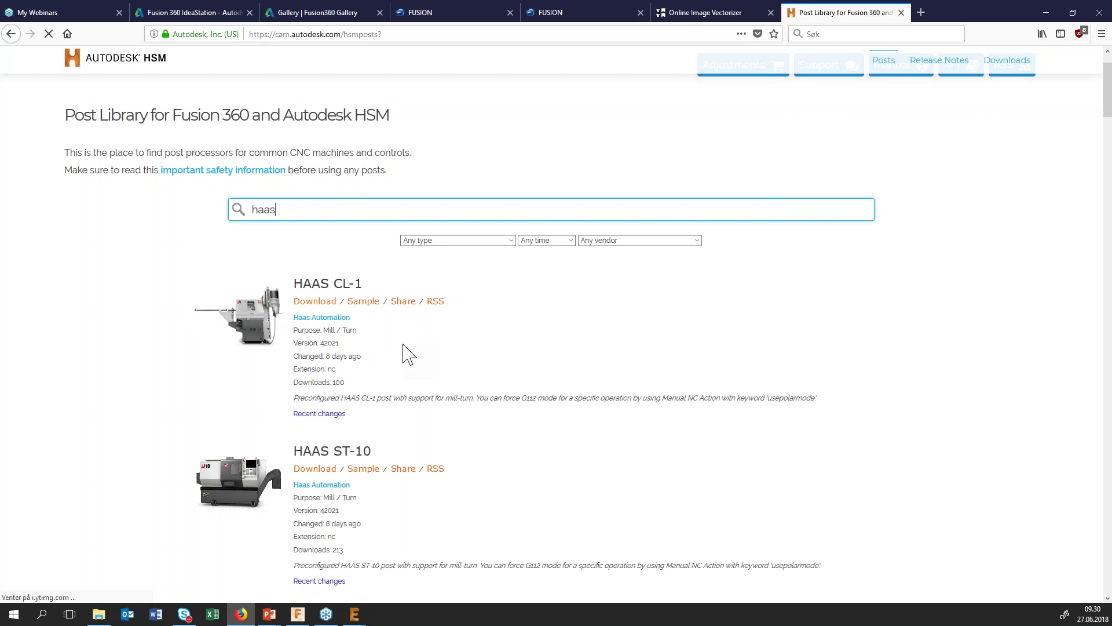
pyautogui.scroll(-2, 404, 345)
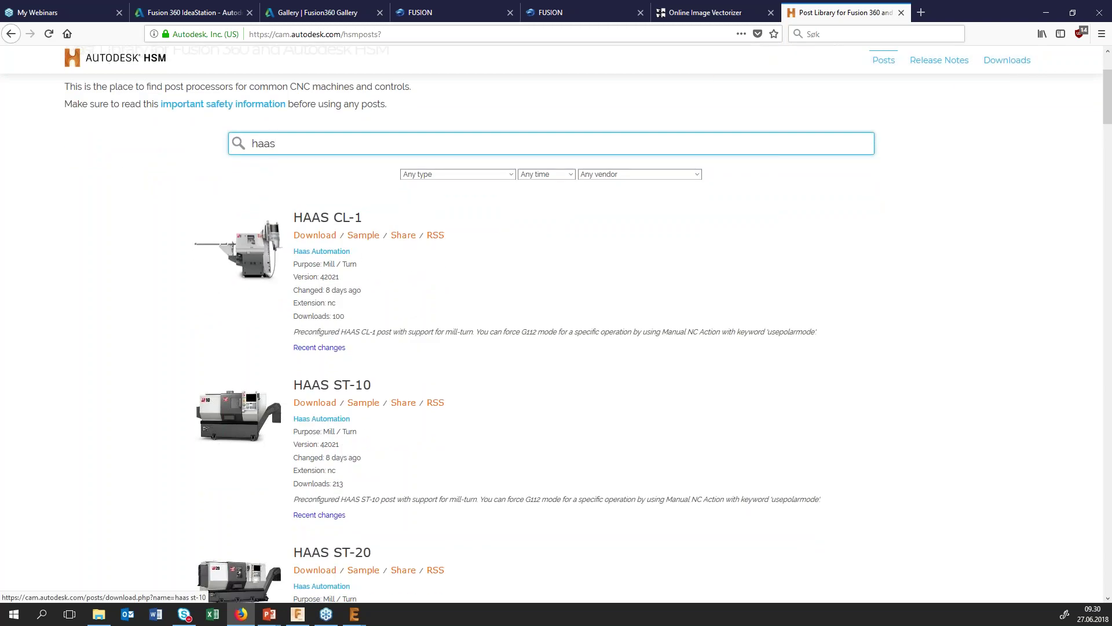
pyautogui.scroll(-3, 313, 415)
pyautogui.scroll(-4, 324, 420)
pyautogui.scroll(-5, 336, 424)
pyautogui.scroll(-3, 390, 452)
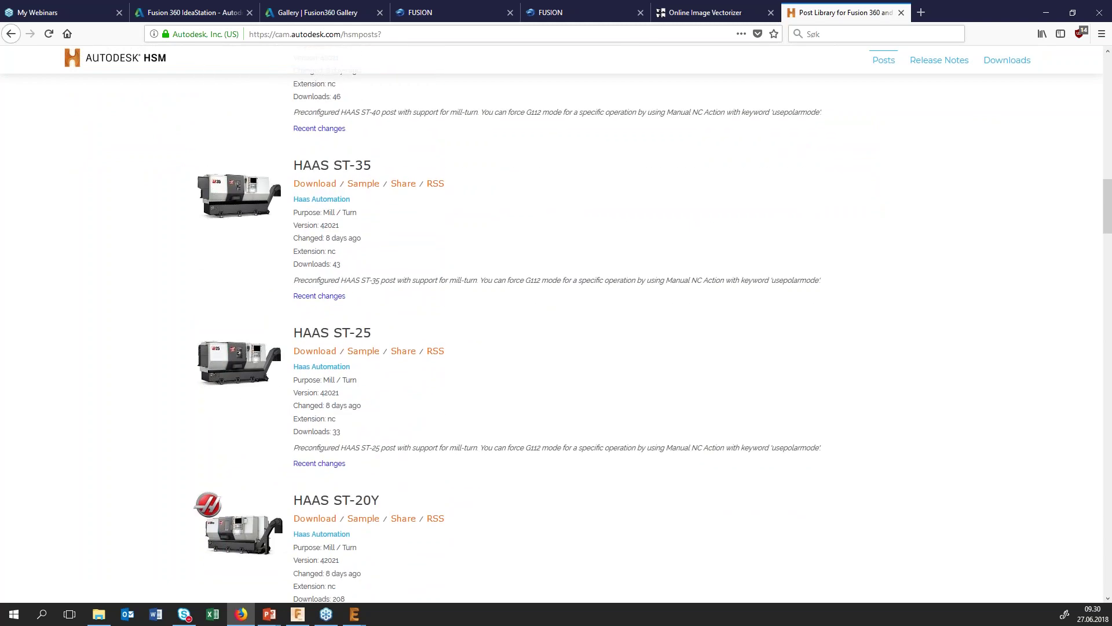
pyautogui.scroll(-4, 390, 452)
pyautogui.click(297, 615)
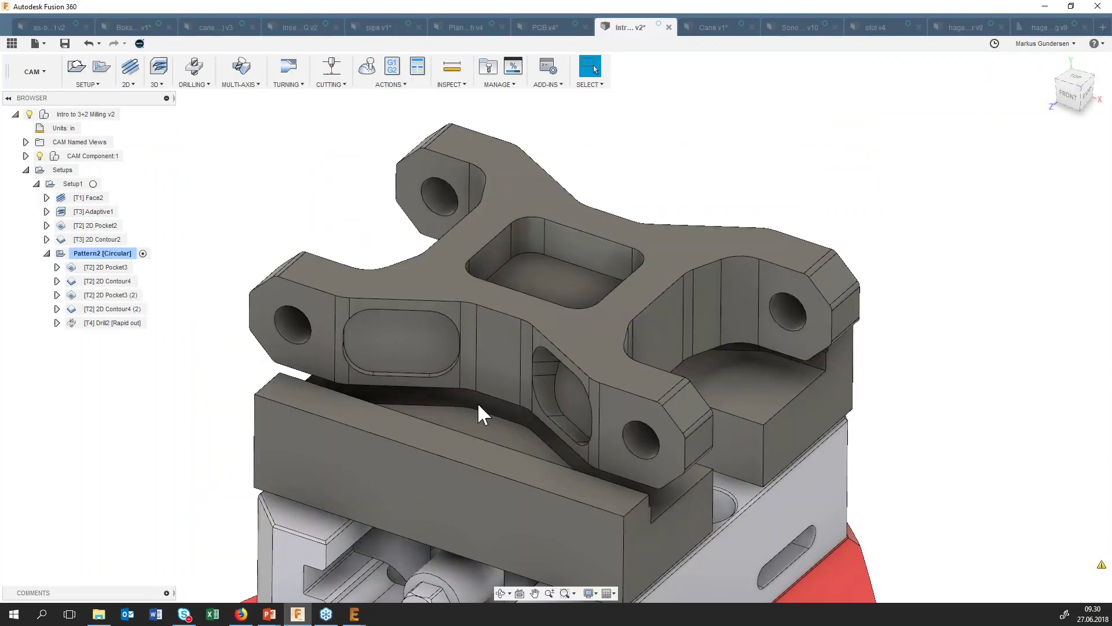
pyautogui.click(397, 69)
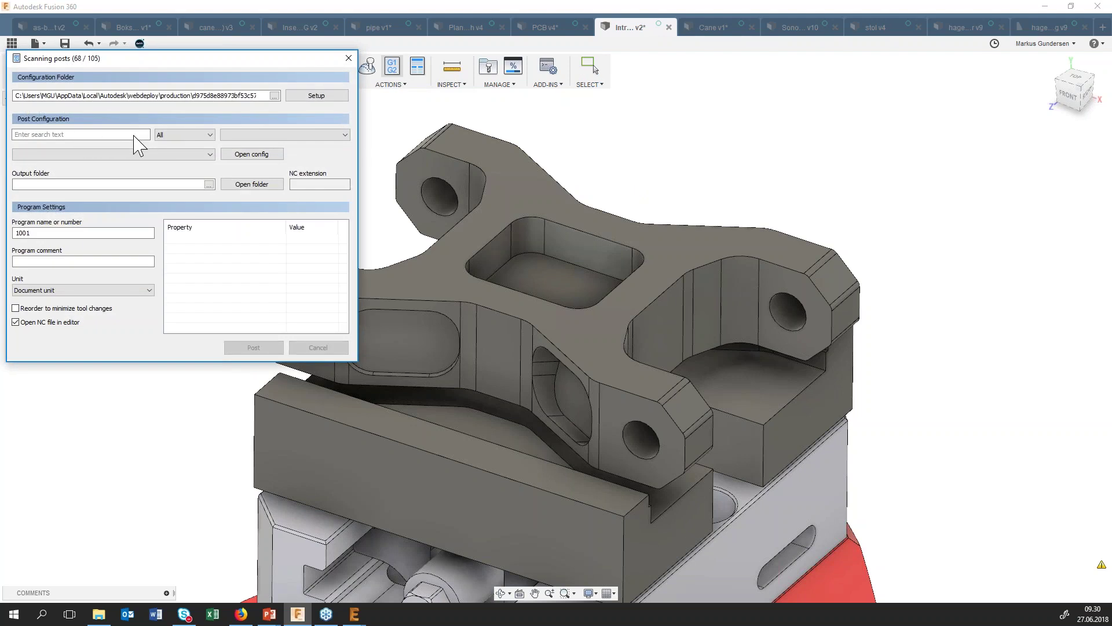
pyautogui.click(88, 134)
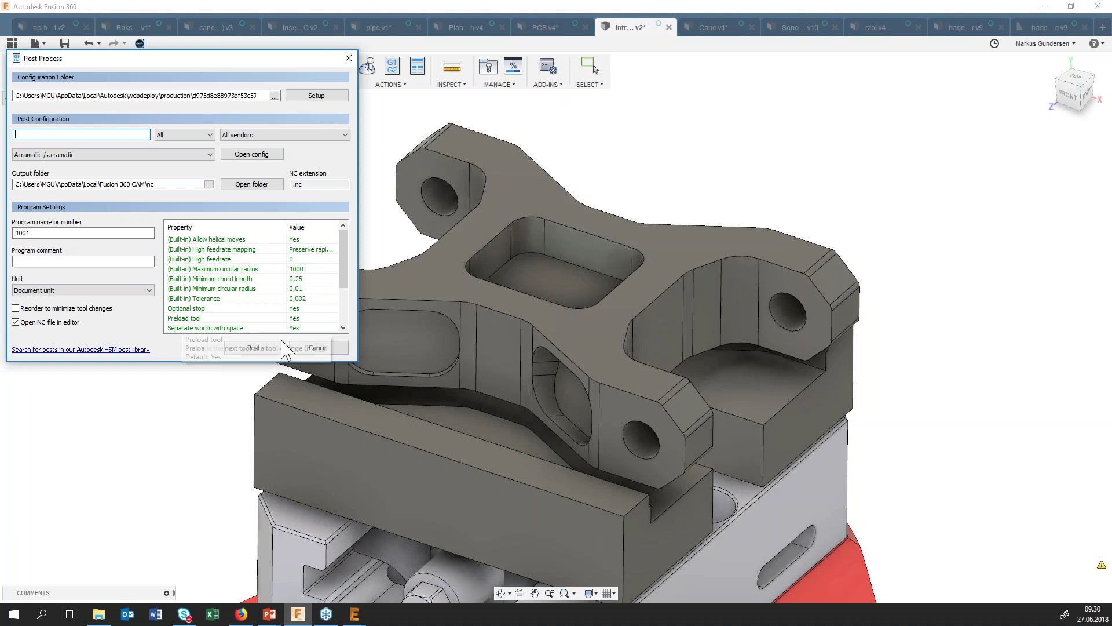
pyautogui.click(307, 350)
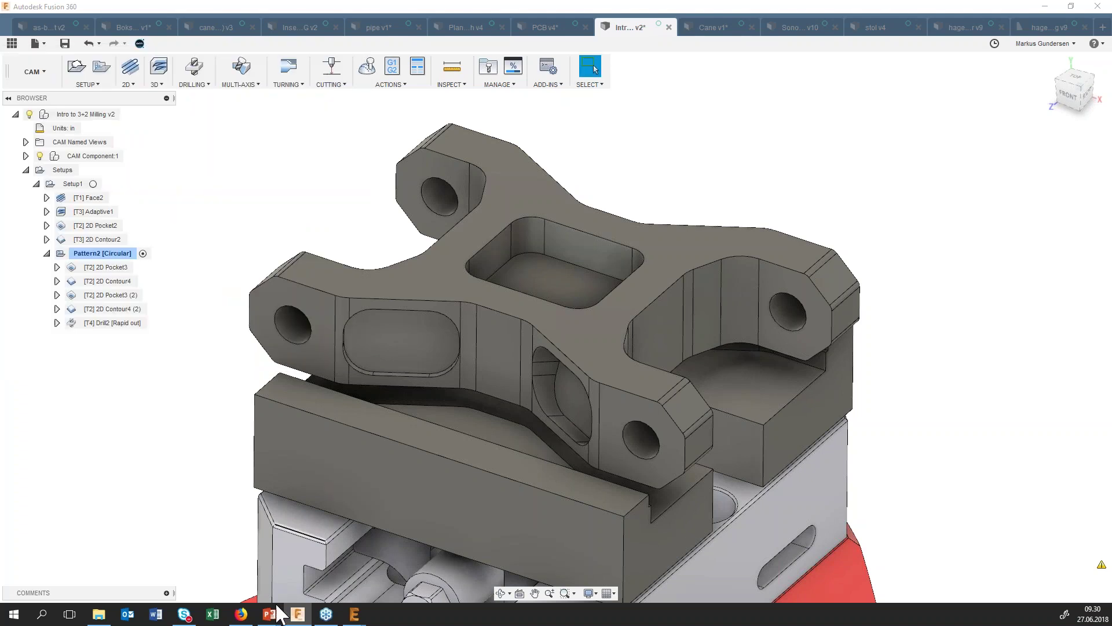
pyautogui.click(241, 613)
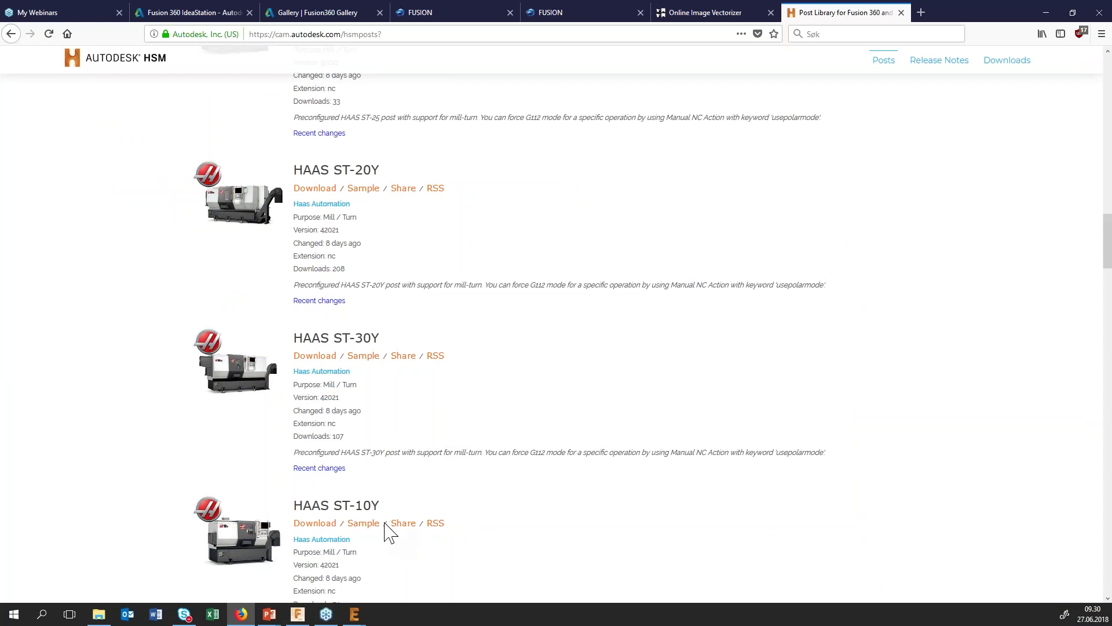
pyautogui.click(297, 614)
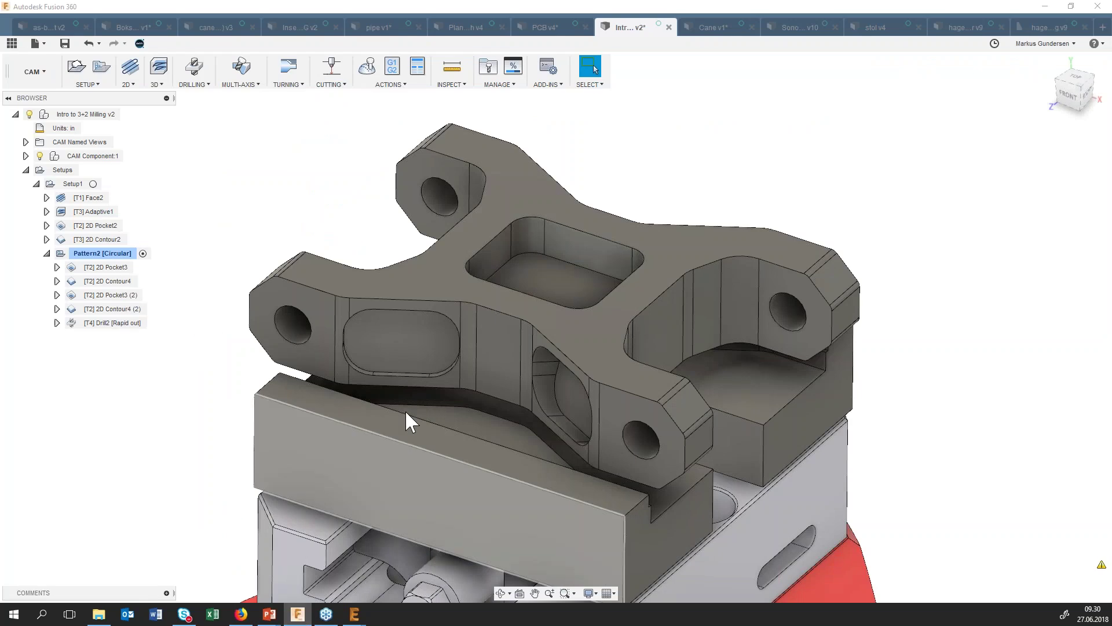
# Switch to the stol v4 chair design, orbit it, and view it from the right.
pyautogui.scroll(-2, 405, 409)
pyautogui.scroll(-2, 412, 398)
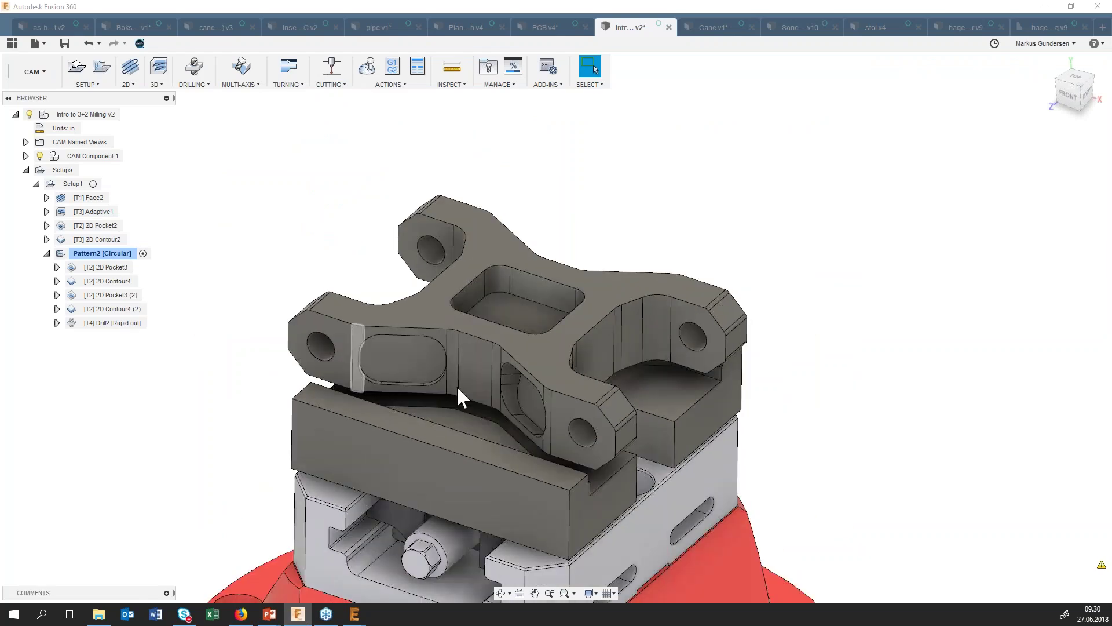
pyautogui.click(822, 30)
pyautogui.click(873, 31)
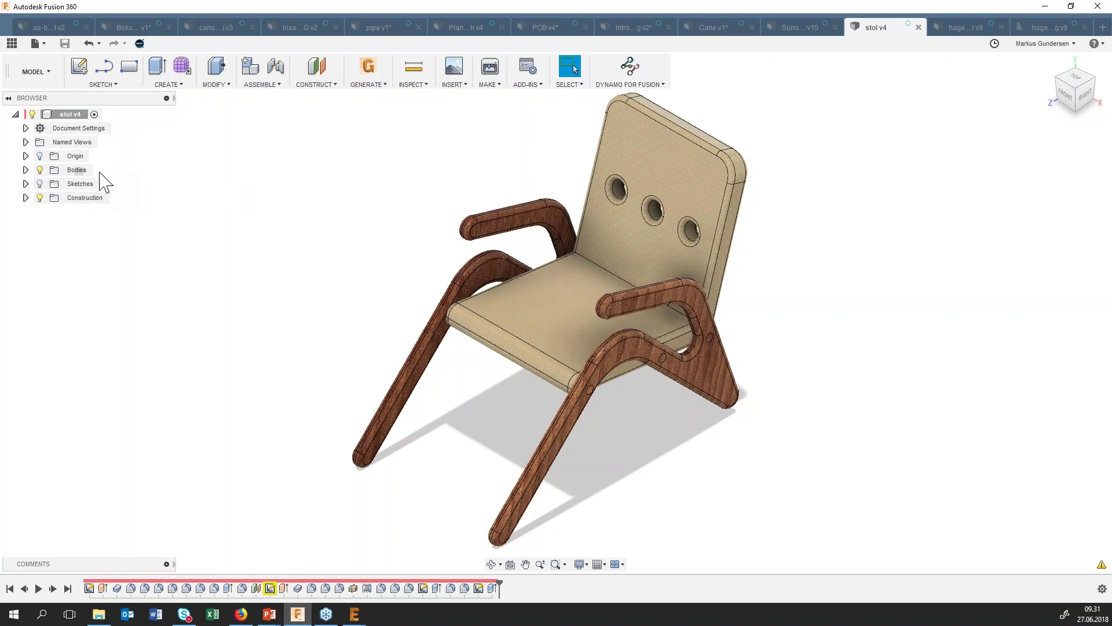
pyautogui.scroll(-1, 329, 261)
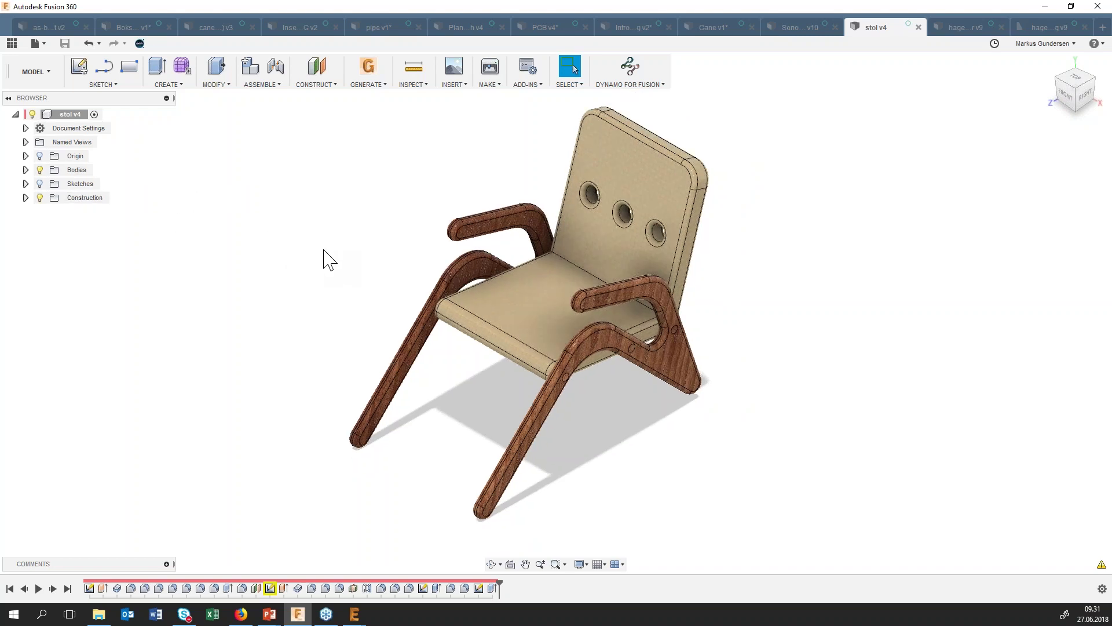
pyautogui.click(491, 563)
pyautogui.moveTo(600, 430)
pyautogui.mouseDown()
pyautogui.moveTo(546, 413)
pyautogui.moveTo(539, 392)
pyautogui.moveTo(597, 415)
pyautogui.mouseUp()
pyautogui.press('Escape')
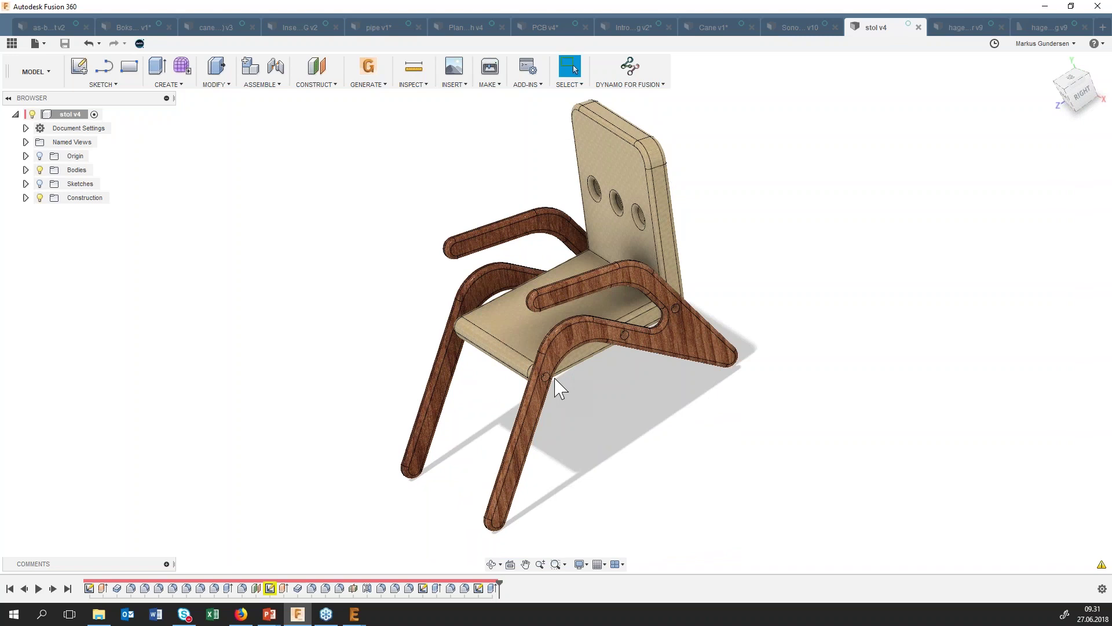
pyautogui.click(1081, 90)
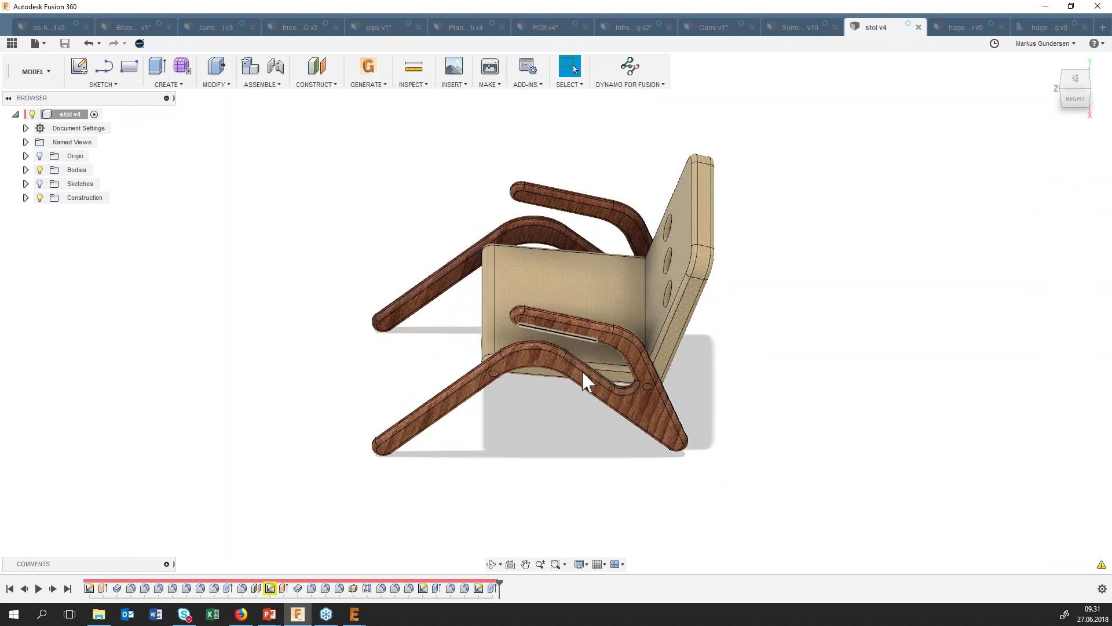
pyautogui.click(33, 72)
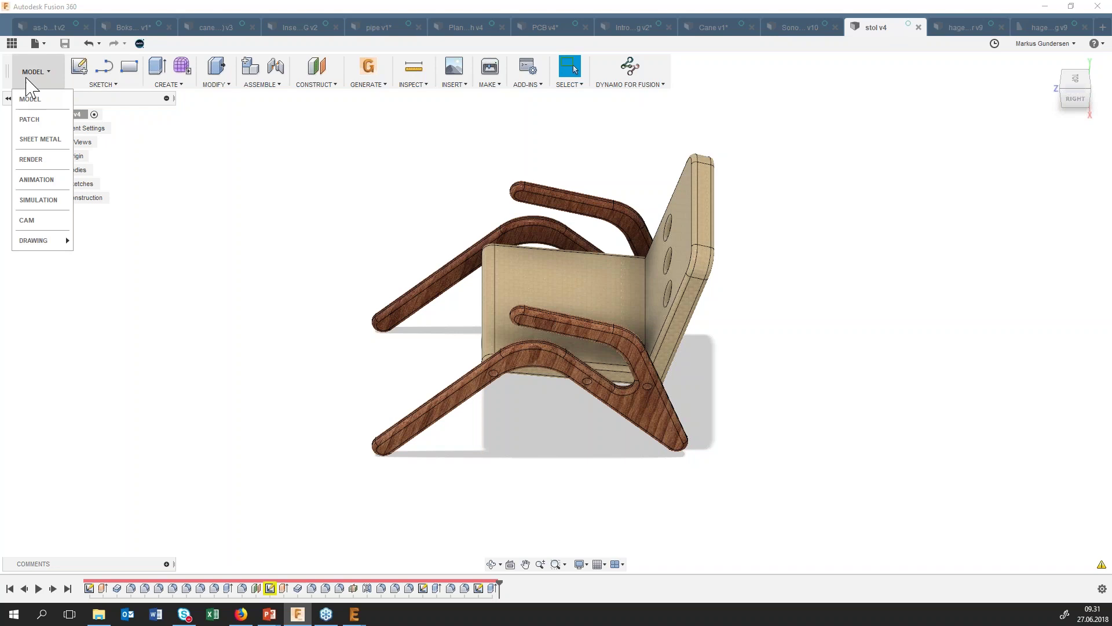
# Show the chair's Static Stress displacement results, peaking at 0.01866 mm, from above.
pyautogui.click(50, 200)
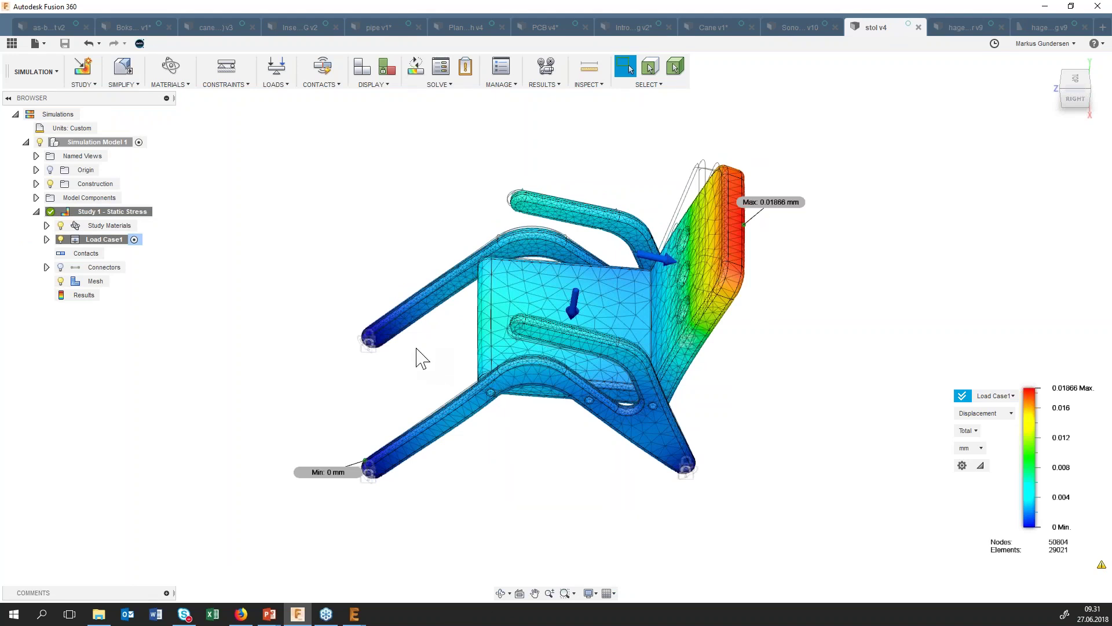
pyautogui.moveTo(429, 350)
pyautogui.keyDown('shift'); pyautogui.mouseDown(button='middle')
pyautogui.moveTo(450, 350)
pyautogui.moveTo(464, 363)
pyautogui.moveTo(454, 368)
pyautogui.mouseUp(button='middle'); pyautogui.keyUp('shift')
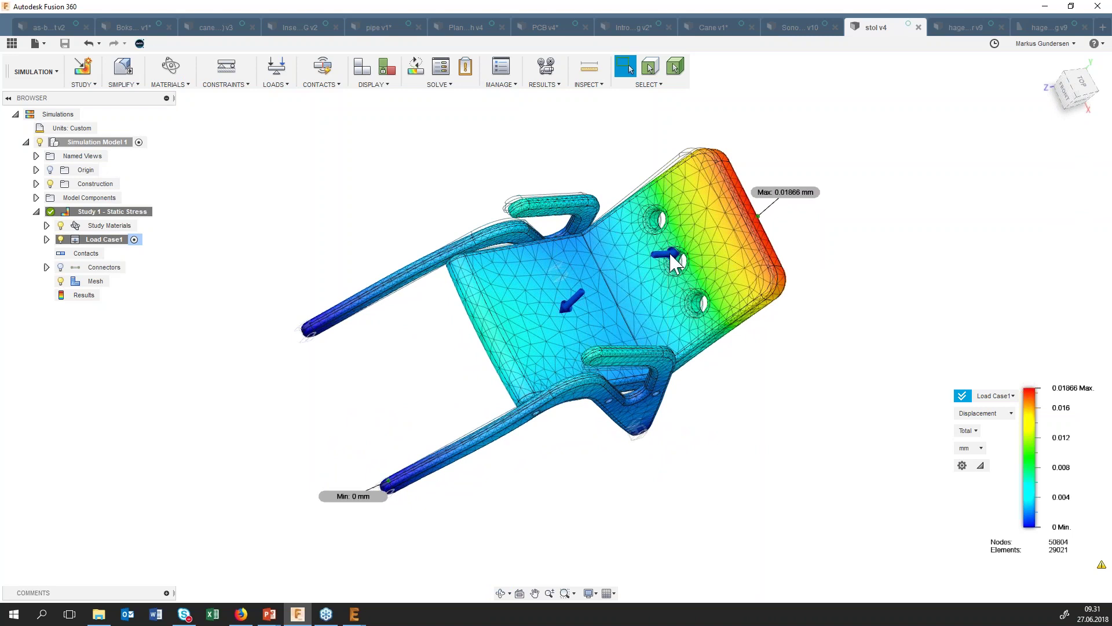
pyautogui.click(549, 86)
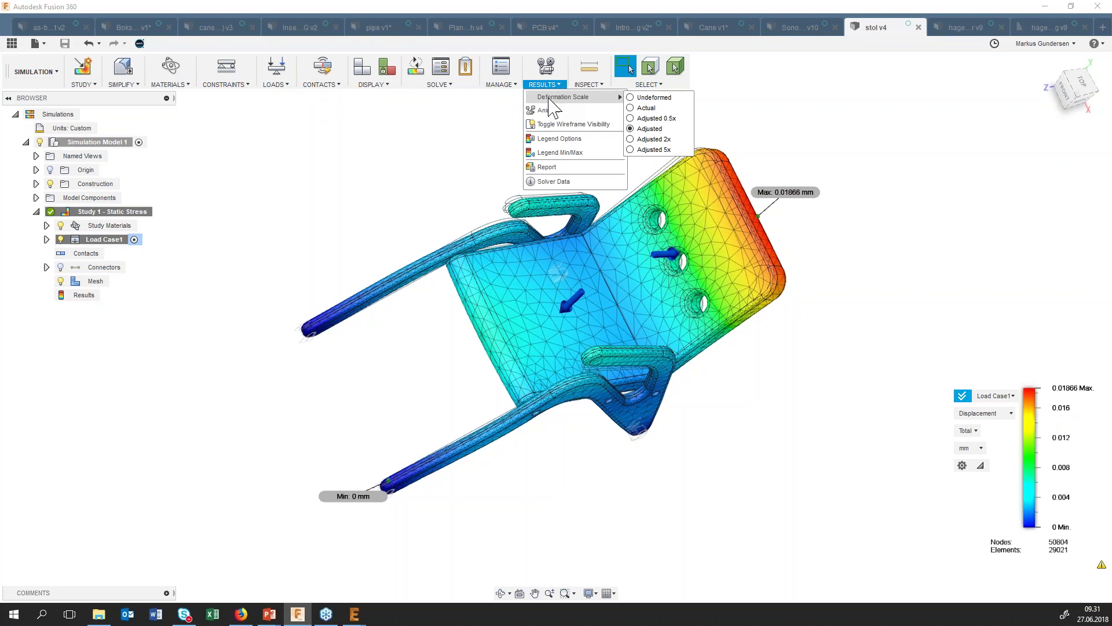
# Animate the chair's displacement results, then switch to the hagestol-kortere armer v9 design.
pyautogui.click(529, 110)
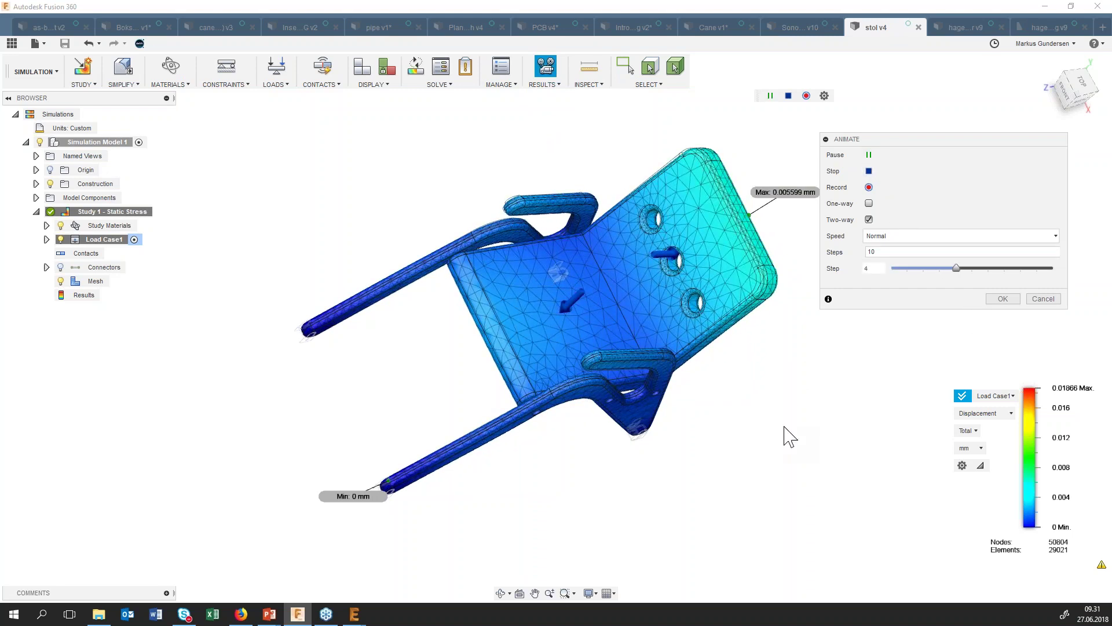
pyautogui.click(1049, 62)
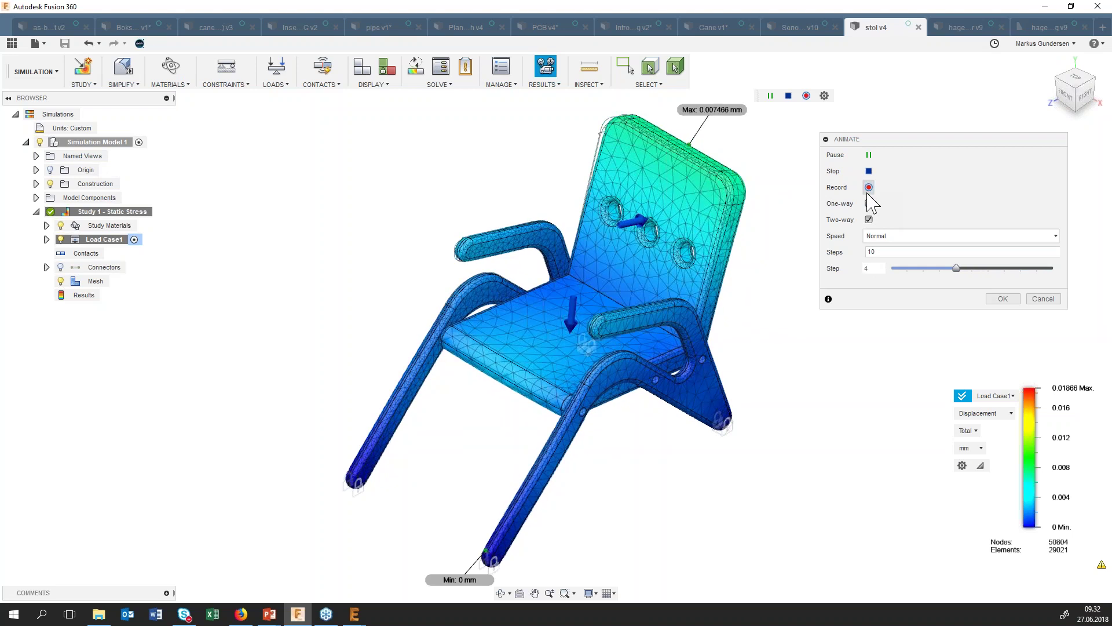
pyautogui.click(1002, 298)
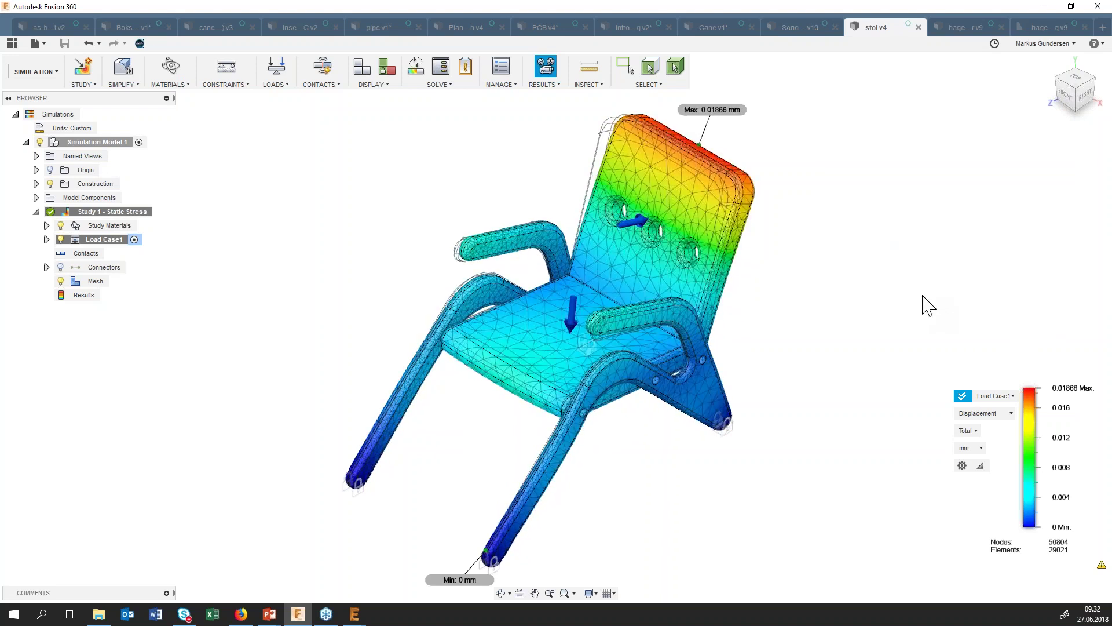
pyautogui.click(966, 27)
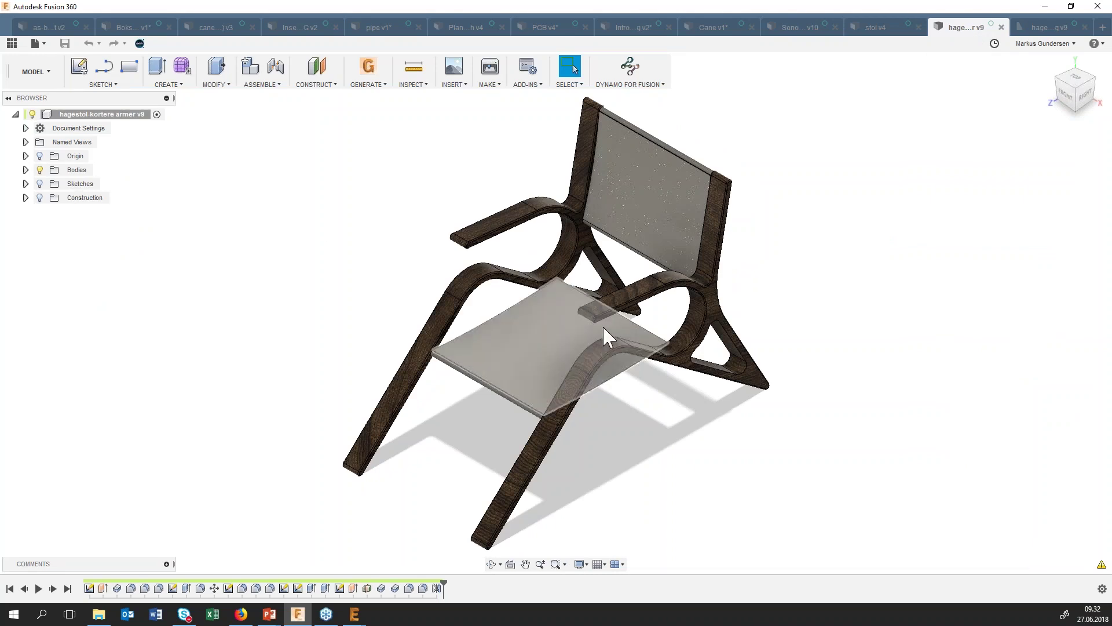
# Create a Nonlinear Static Stress study for the hagestol chair in Simulation.
pyautogui.click(35, 71)
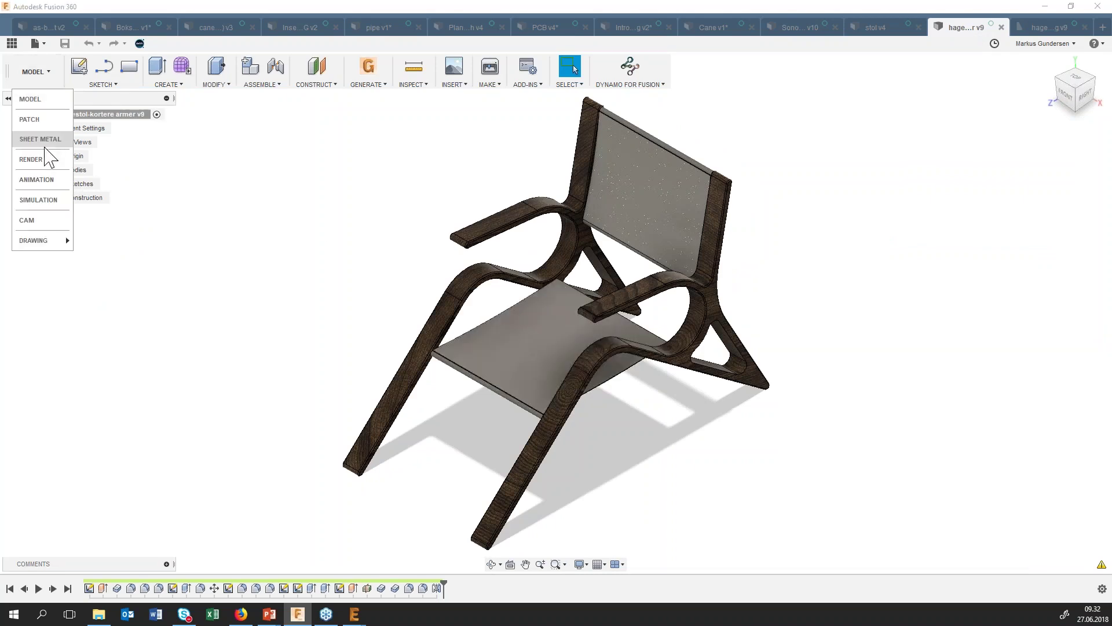
pyautogui.click(37, 203)
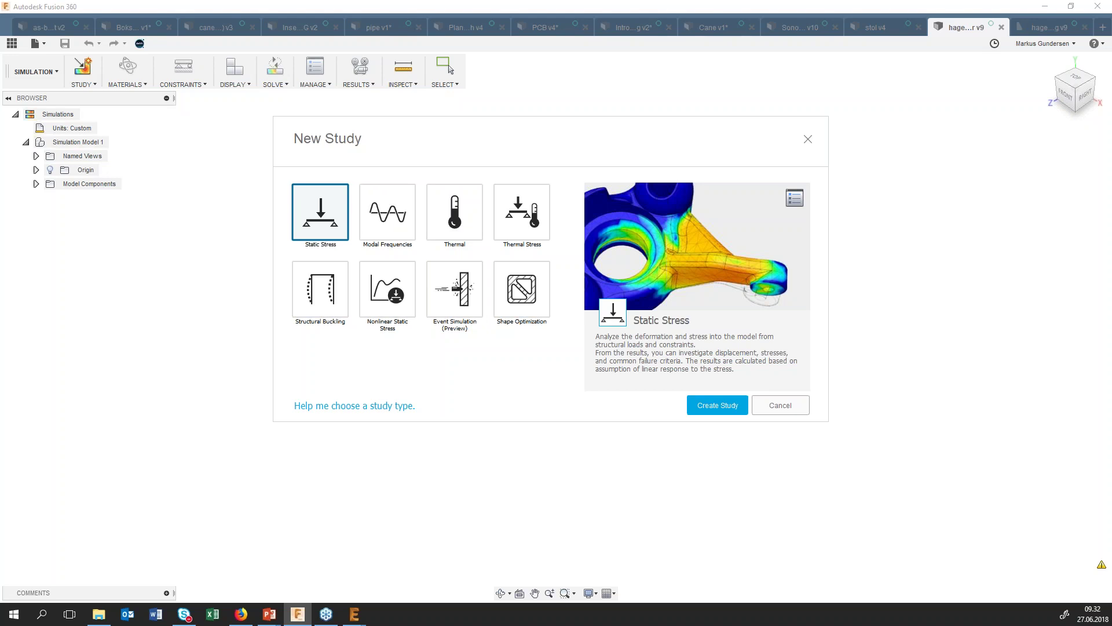
pyautogui.click(377, 333)
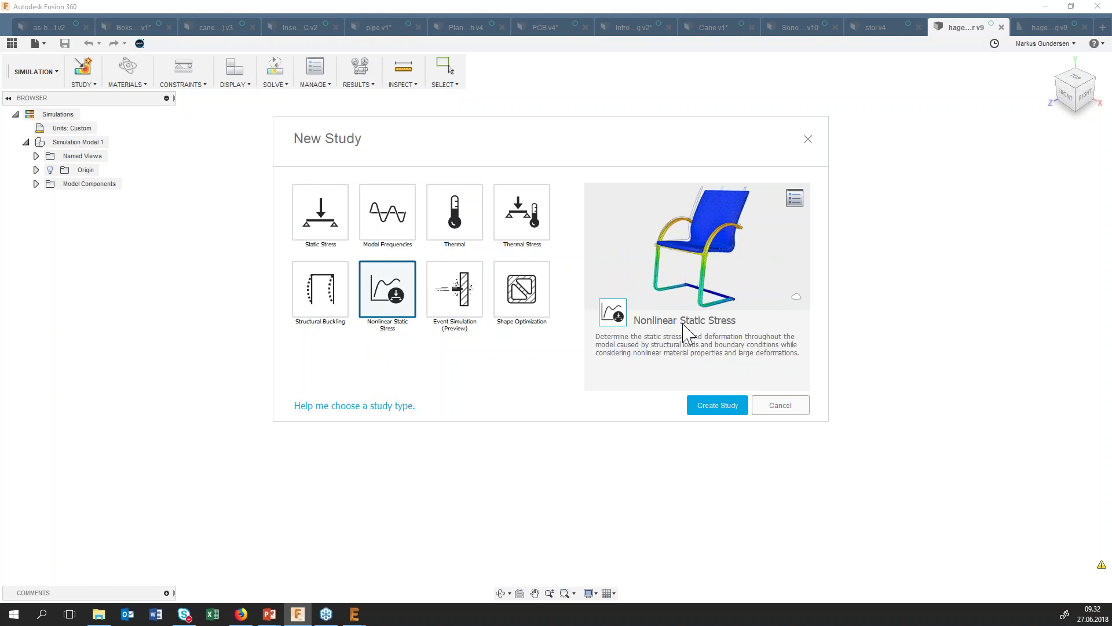
pyautogui.click(724, 413)
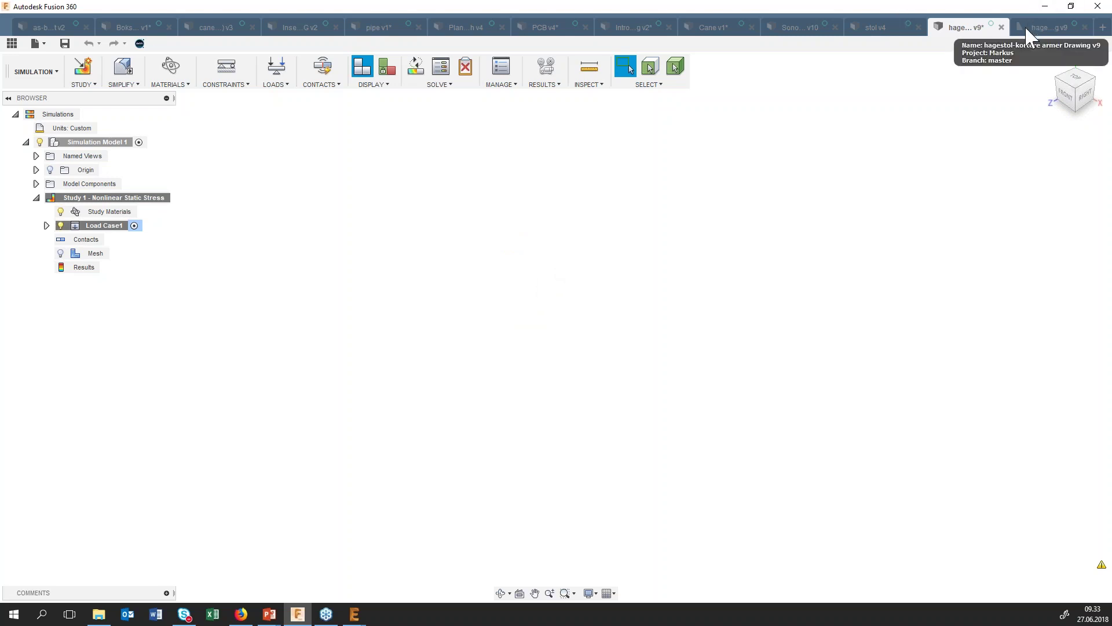
pyautogui.click(29, 80)
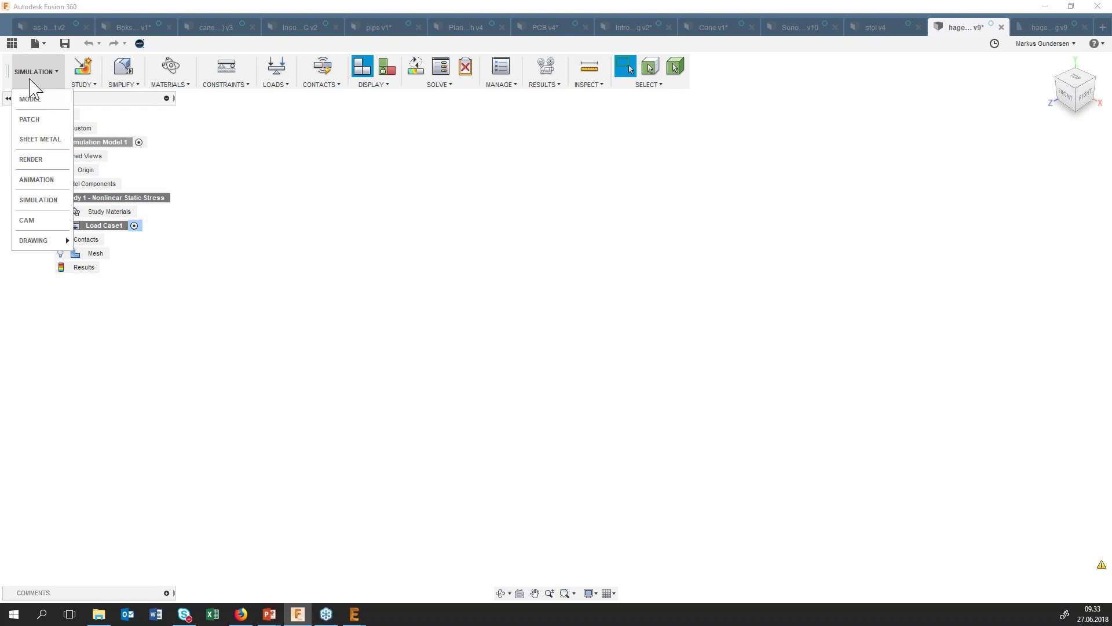
# Browse the New Study types, cancel without adding one, and return to Model.
pyautogui.click(86, 84)
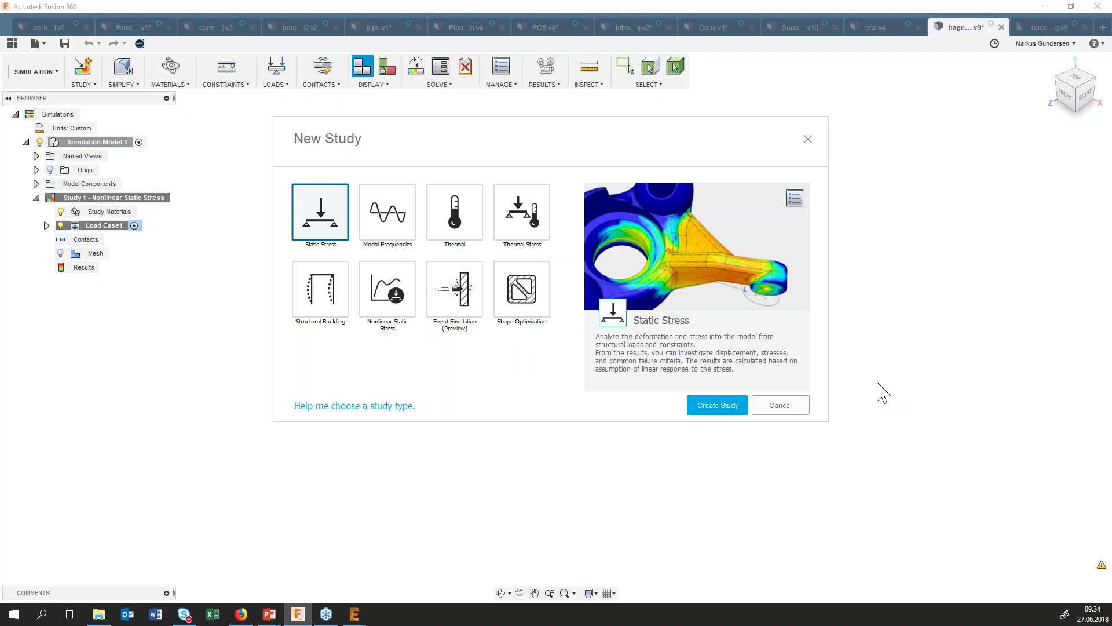
pyautogui.click(795, 417)
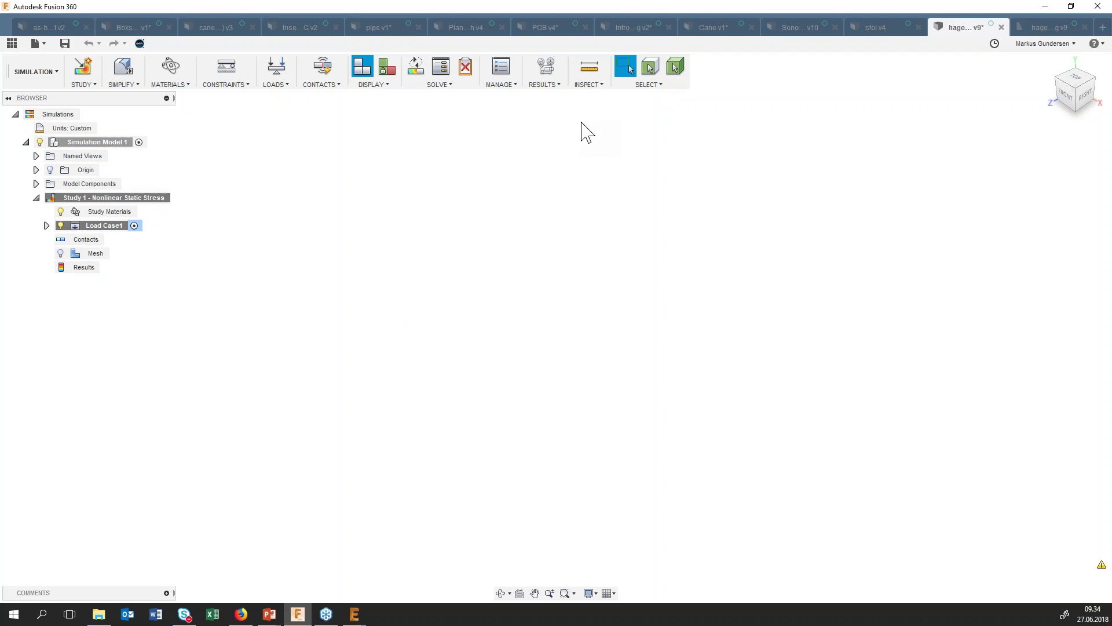
pyautogui.click(60, 69)
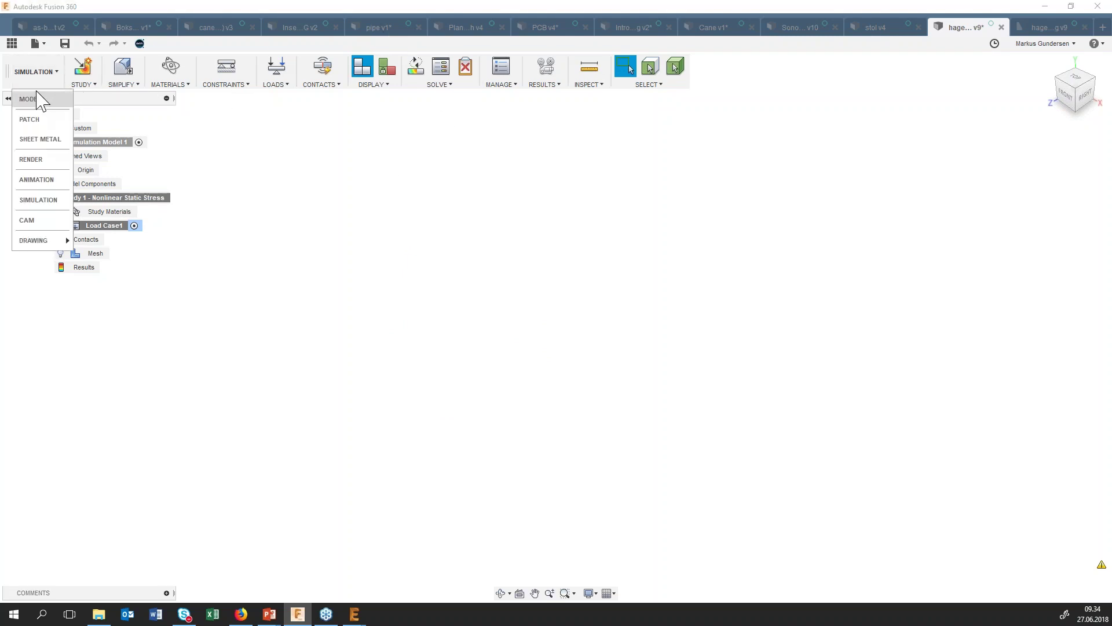
pyautogui.click(35, 117)
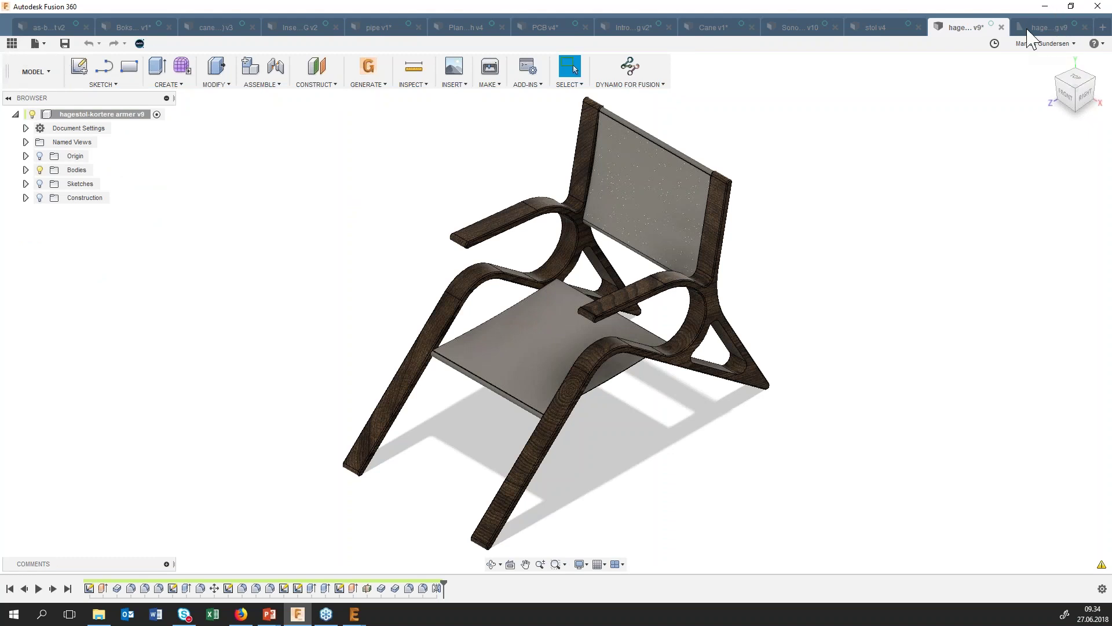
# Switch to the hagestol chair drawing and zoom in to inspect its dimensioned views.
pyautogui.click(1029, 31)
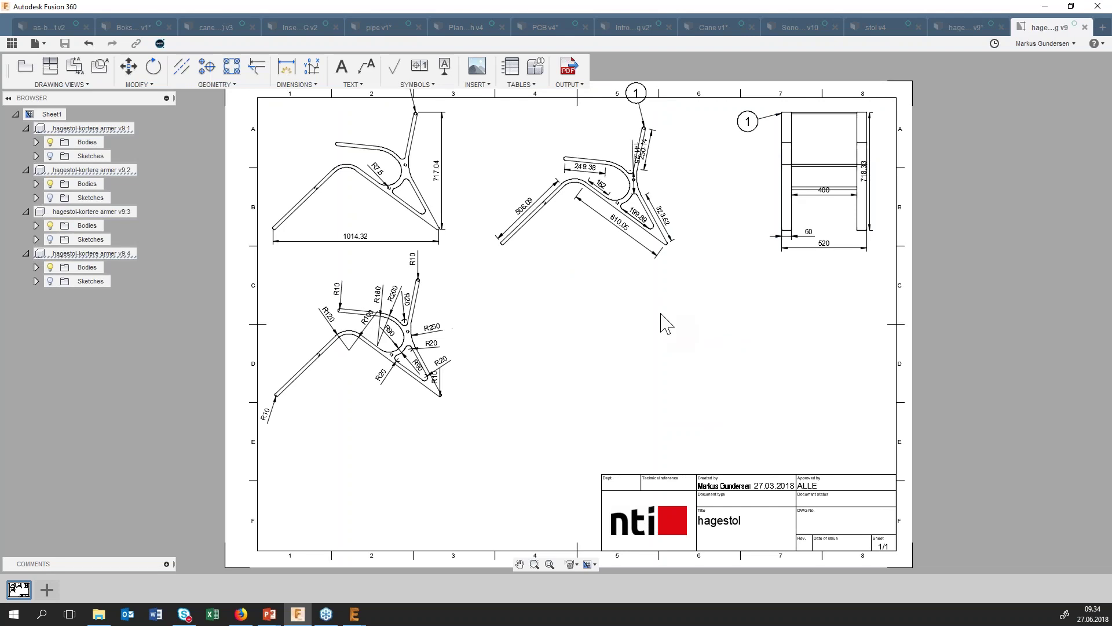
pyautogui.scroll(-2, 660, 321)
pyautogui.scroll(1, 633, 298)
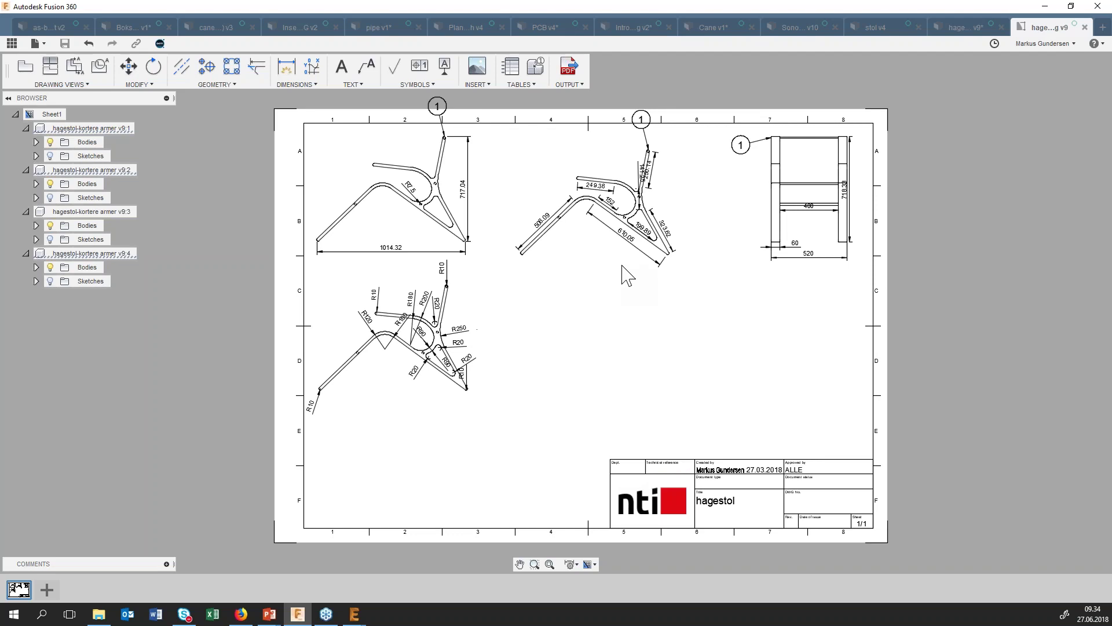
pyautogui.scroll(1, 625, 275)
pyautogui.scroll(1, 597, 318)
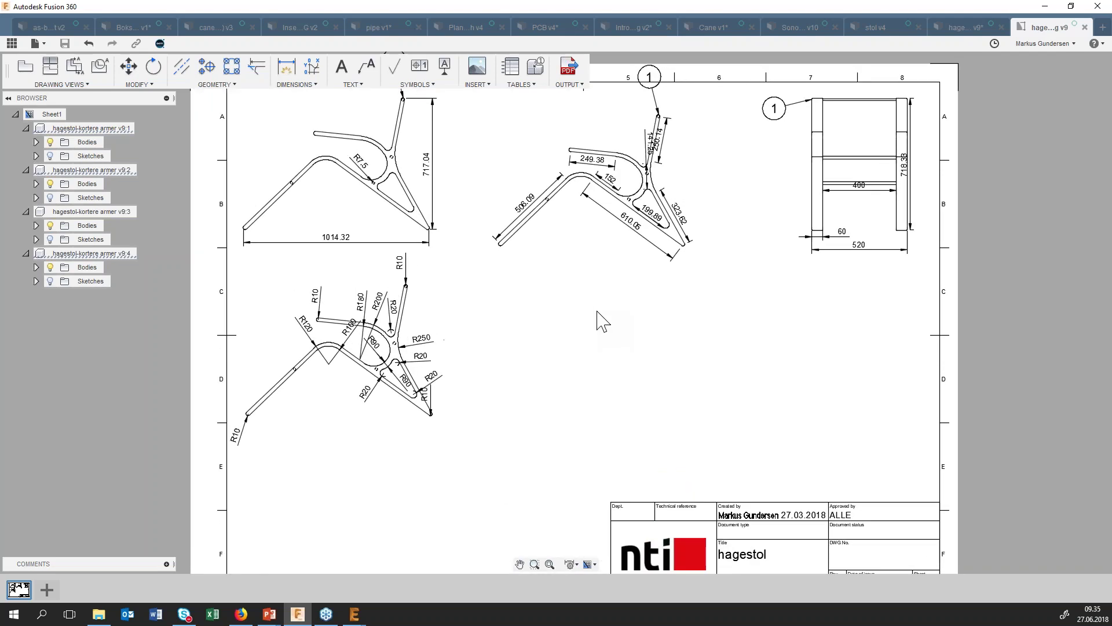
pyautogui.click(431, 409)
pyautogui.click(430, 424)
pyautogui.click(616, 195)
pyautogui.click(511, 87)
# Place a parts list above the title block, save the drawing version, and close it.
pyautogui.click(822, 179)
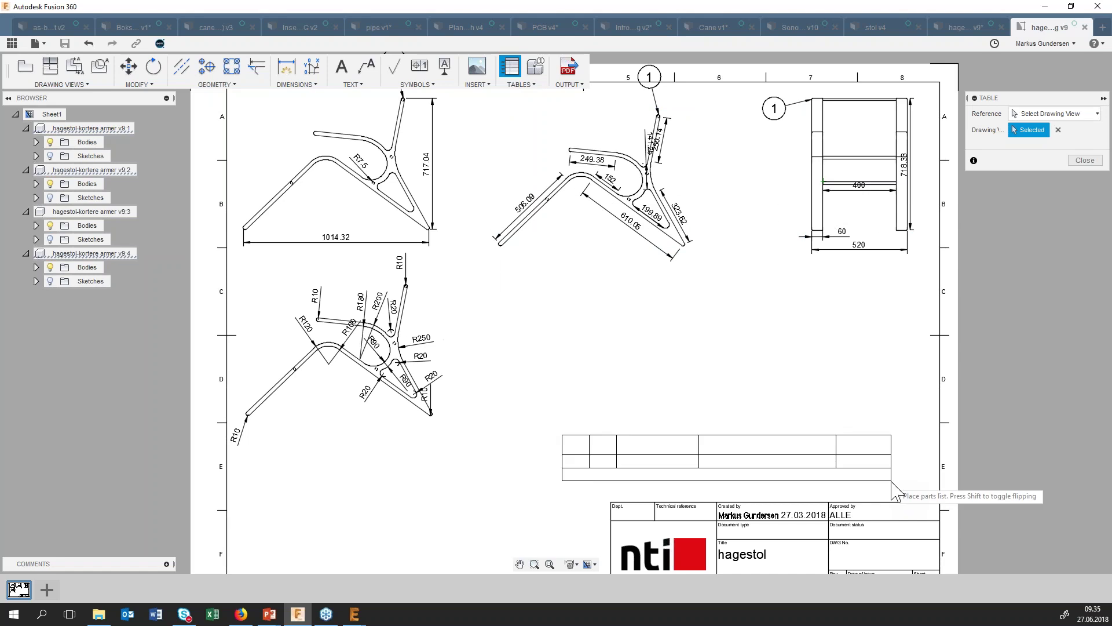
pyautogui.click(941, 511)
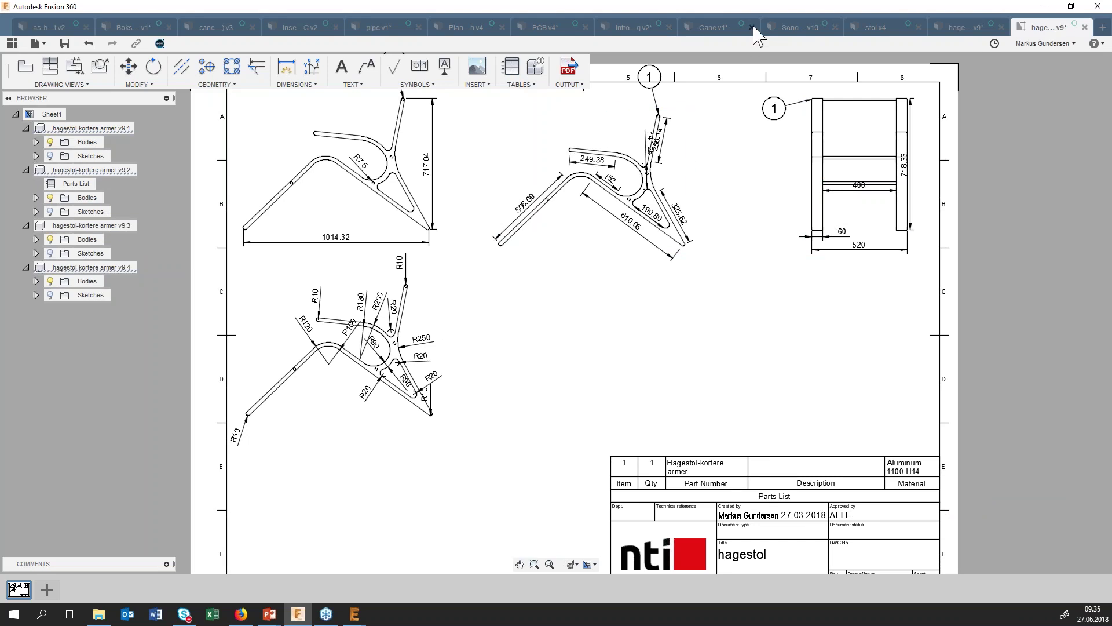
pyautogui.click(64, 44)
pyautogui.click(539, 311)
pyautogui.click(1086, 27)
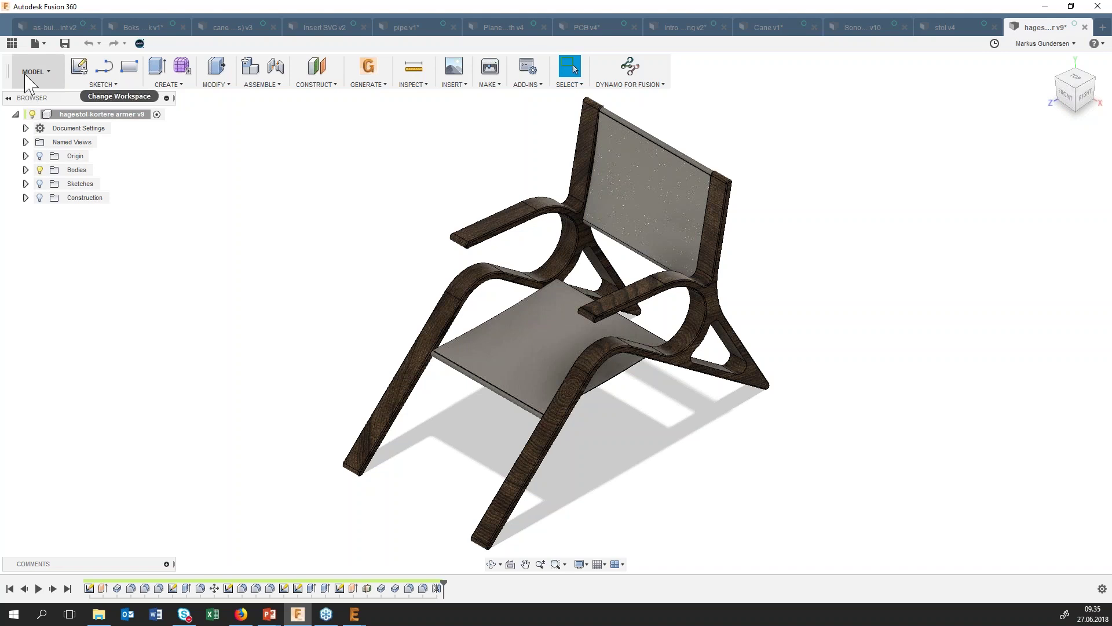
# Show the Webinar 06.18 project files in the Data Panel beside the model.
pyautogui.click(12, 45)
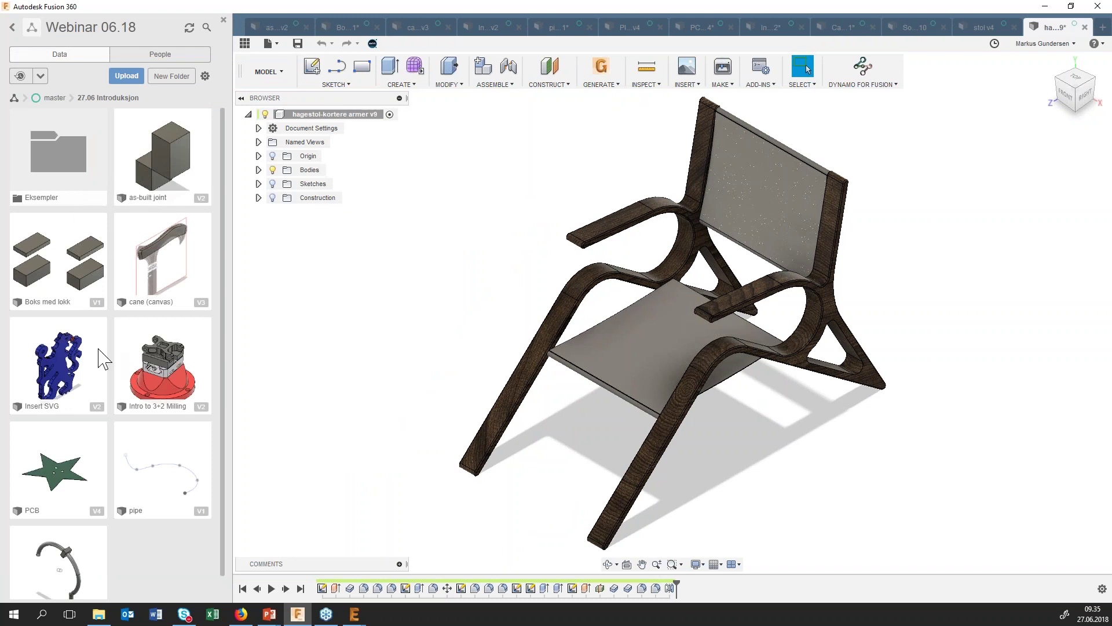
pyautogui.scroll(-1, 105, 361)
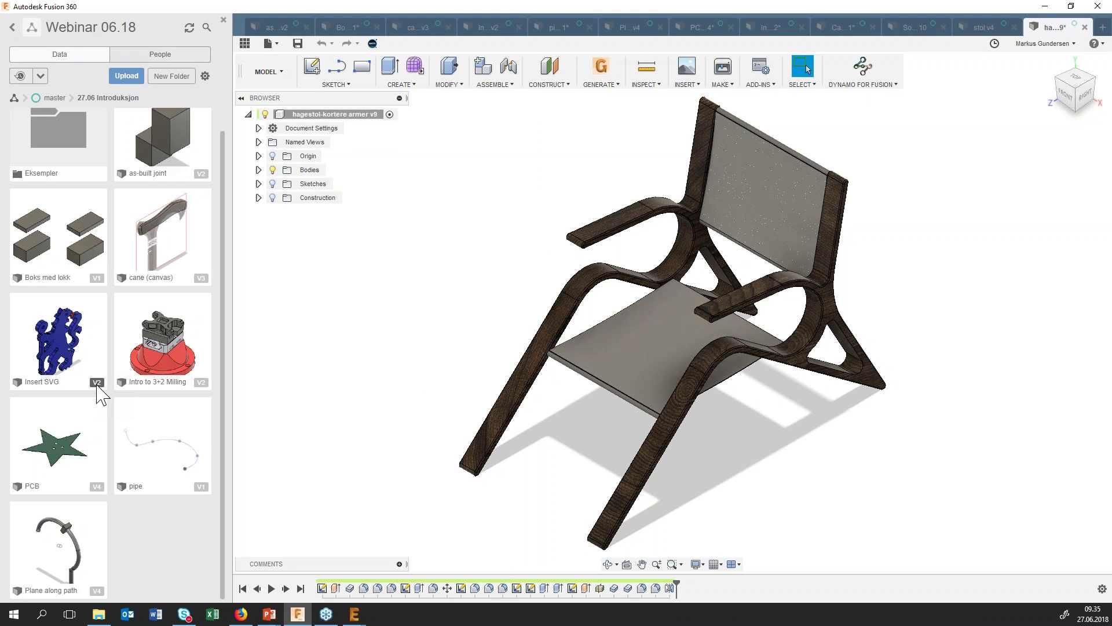
pyautogui.scroll(1, 94, 386)
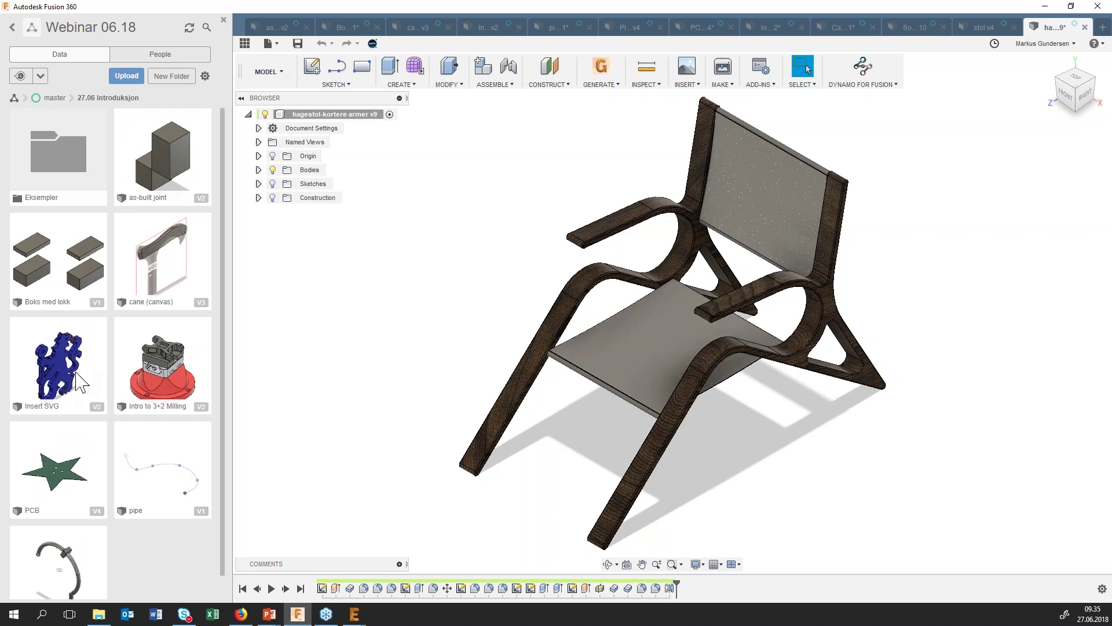
# Review the Insert SVG design's details, then bring up the PCB design's details.
pyautogui.click(99, 406)
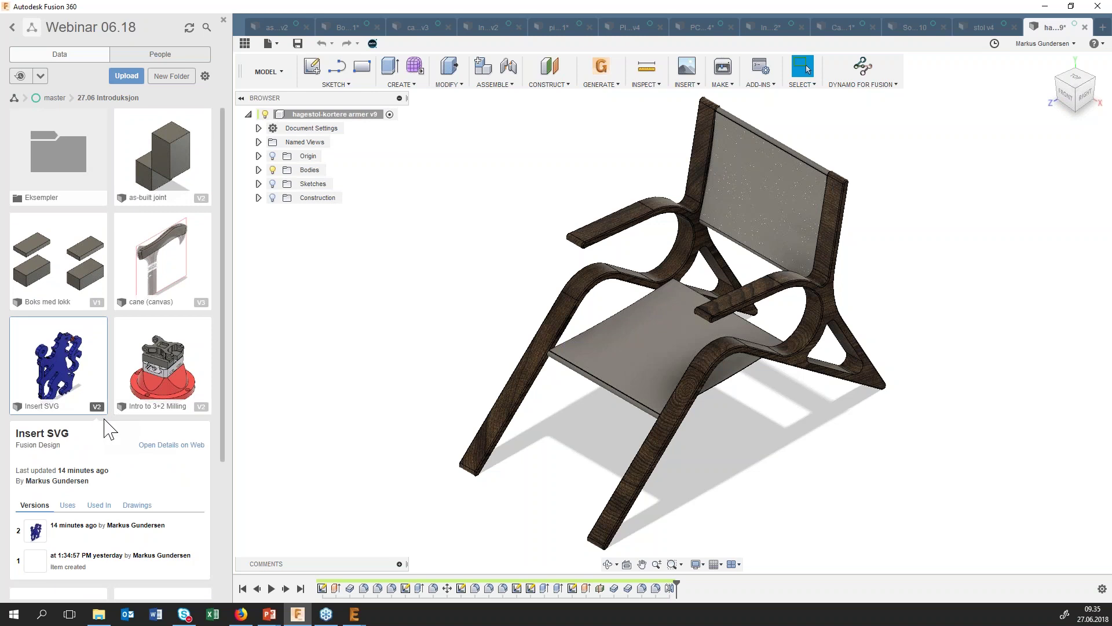
pyautogui.scroll(-2, 100, 416)
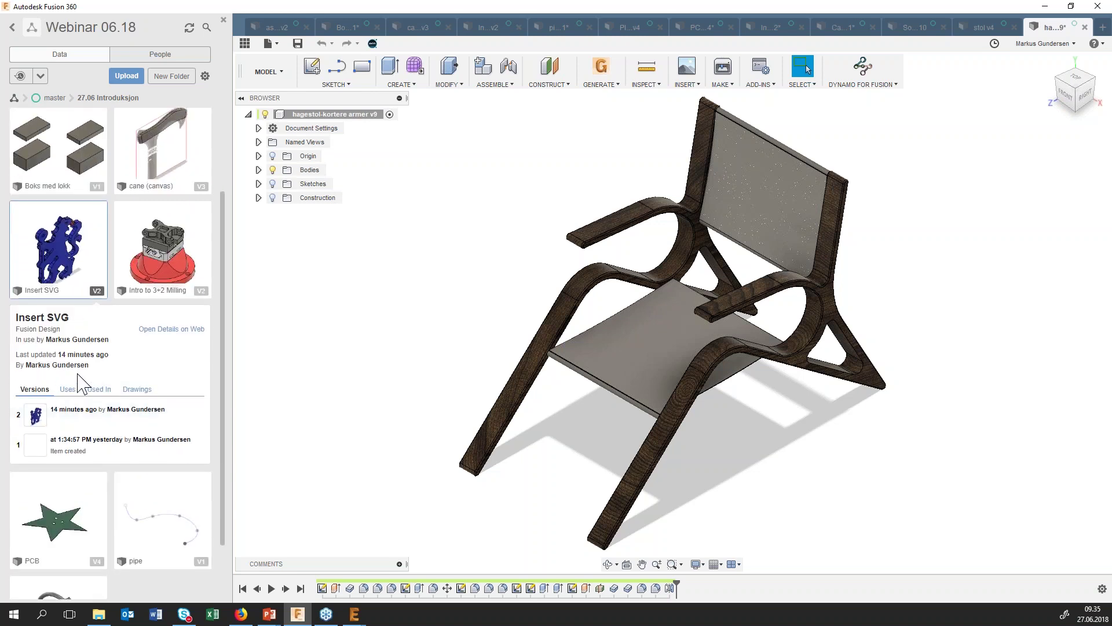
pyautogui.scroll(-1, 80, 465)
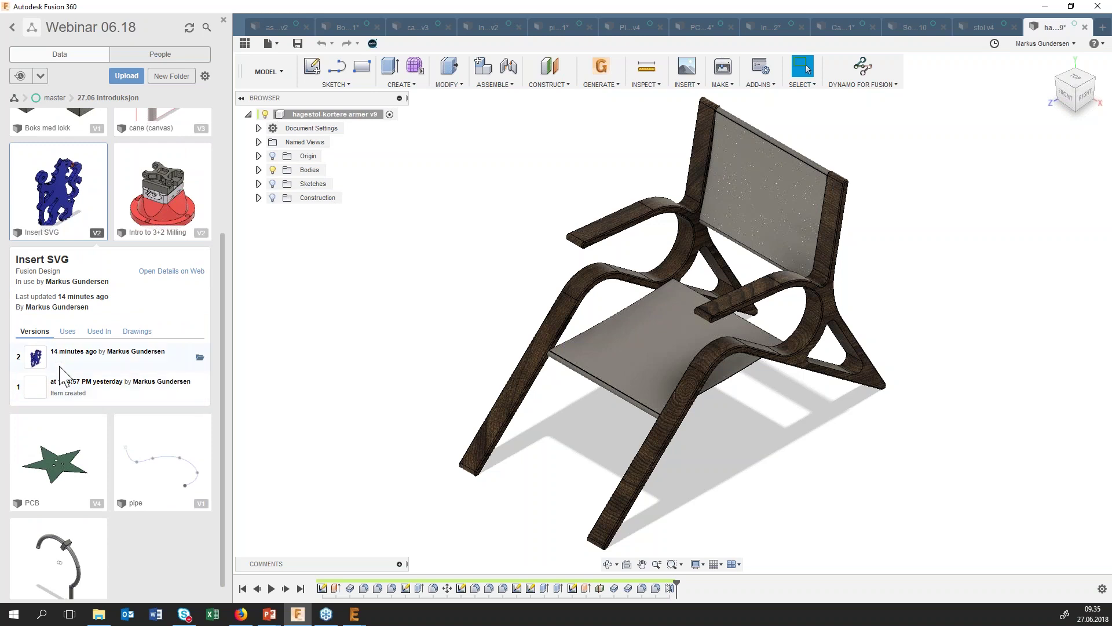
pyautogui.scroll(1, 87, 388)
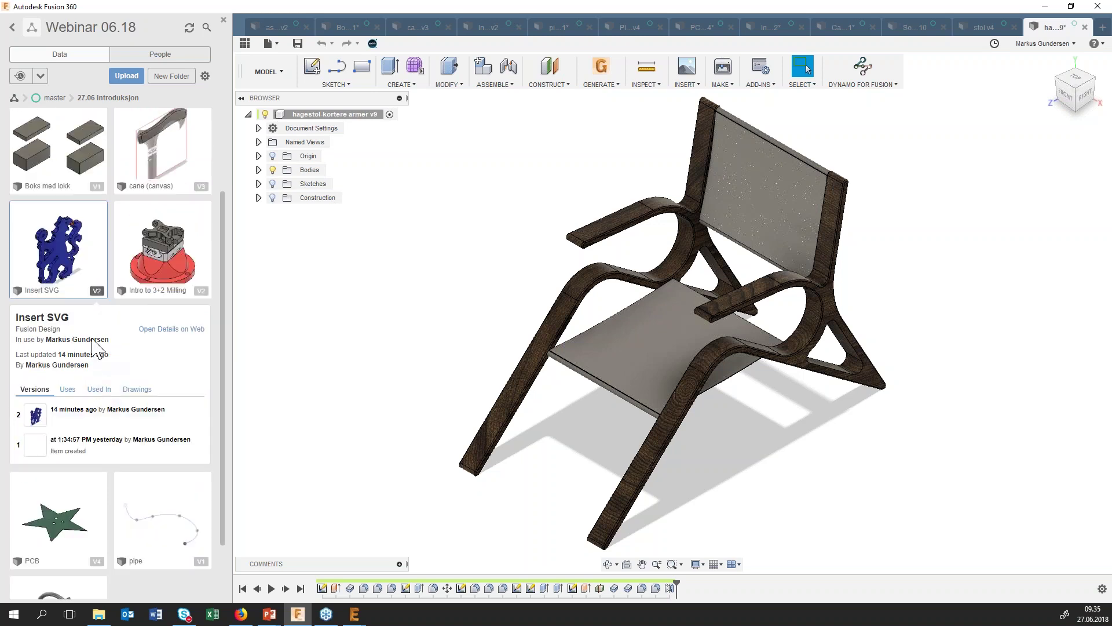
pyautogui.click(100, 301)
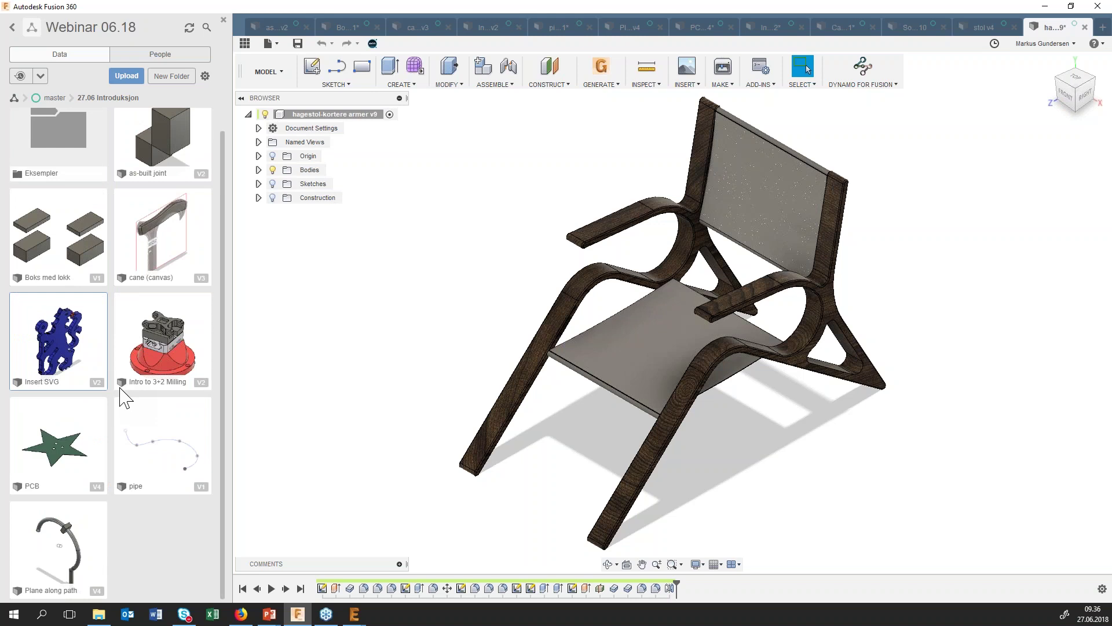
pyautogui.click(100, 518)
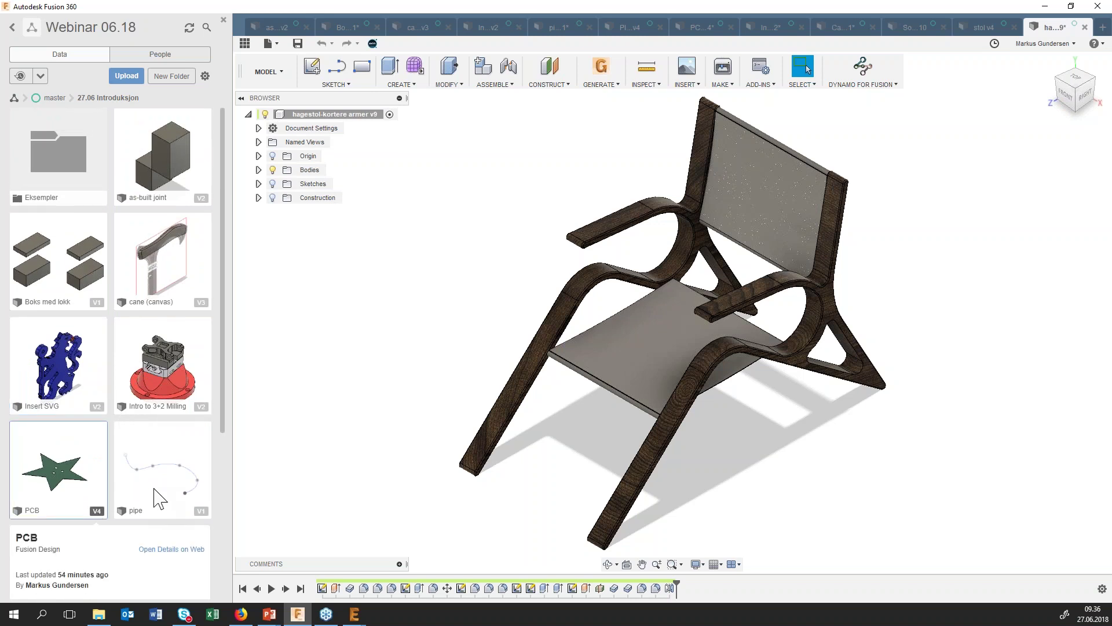
# Show all 4 PCB versions and check its Uses, Used In and Drawings lists.
pyautogui.scroll(-1, 116, 463)
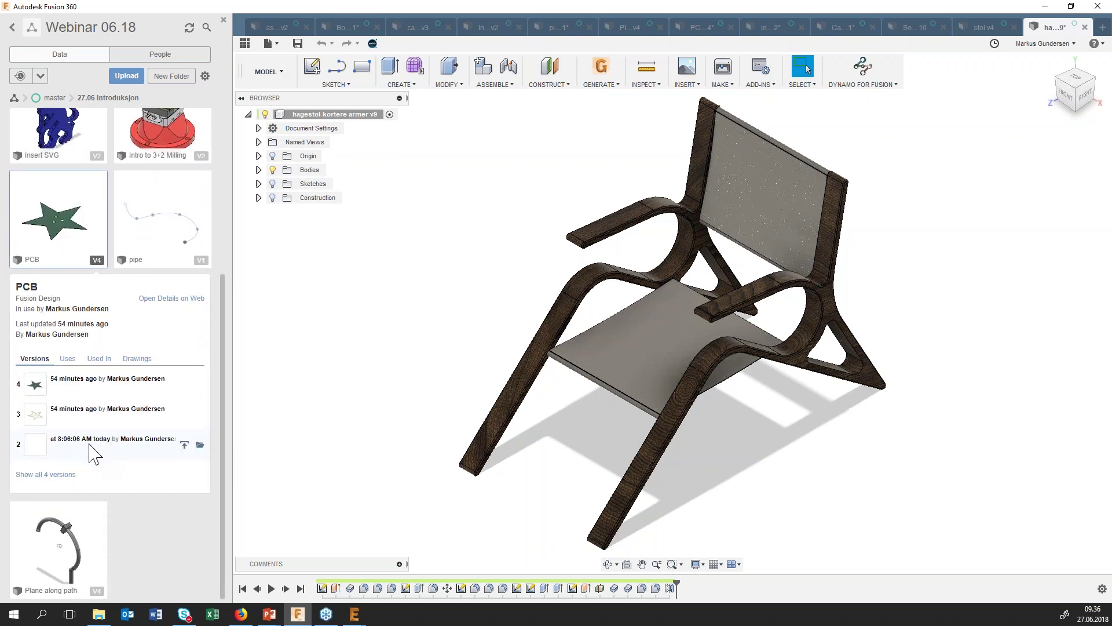
pyautogui.click(75, 475)
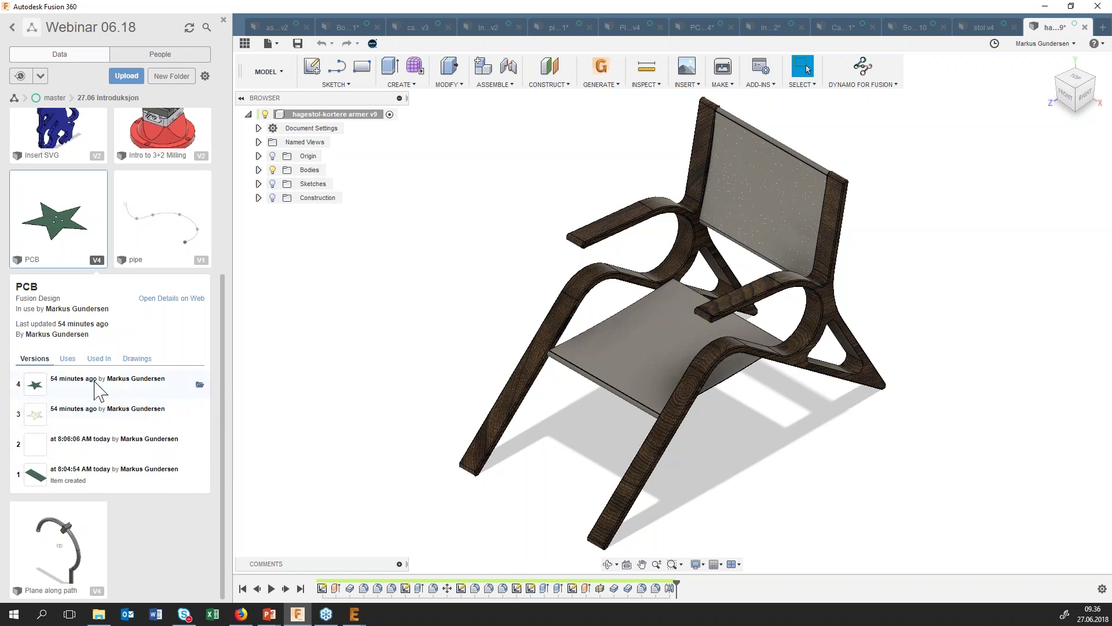
pyautogui.click(73, 361)
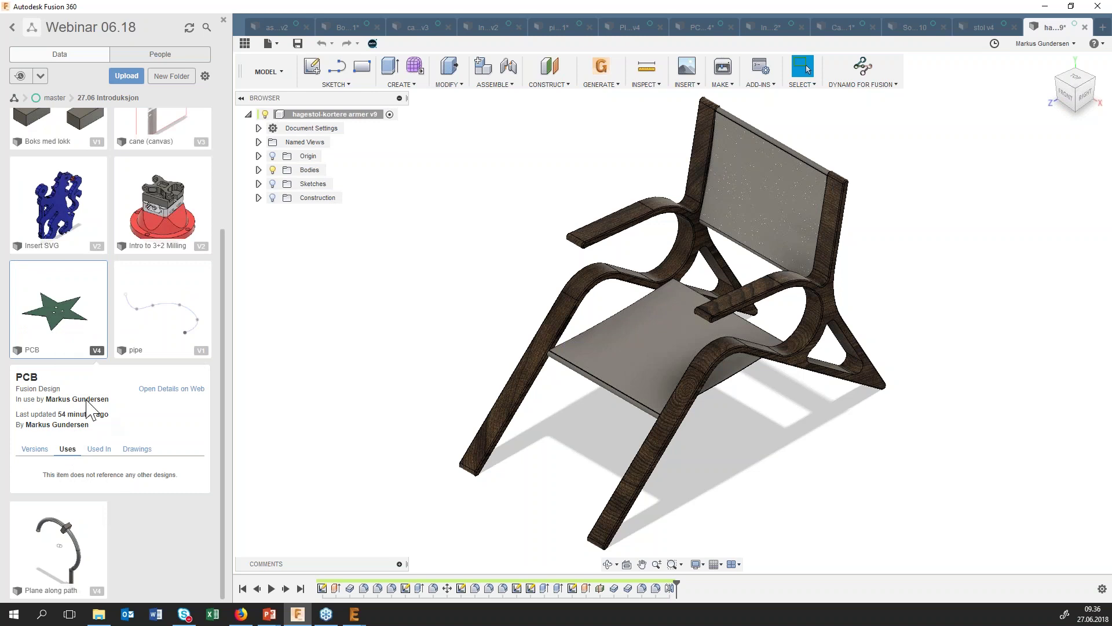
pyautogui.click(99, 453)
pyautogui.click(137, 450)
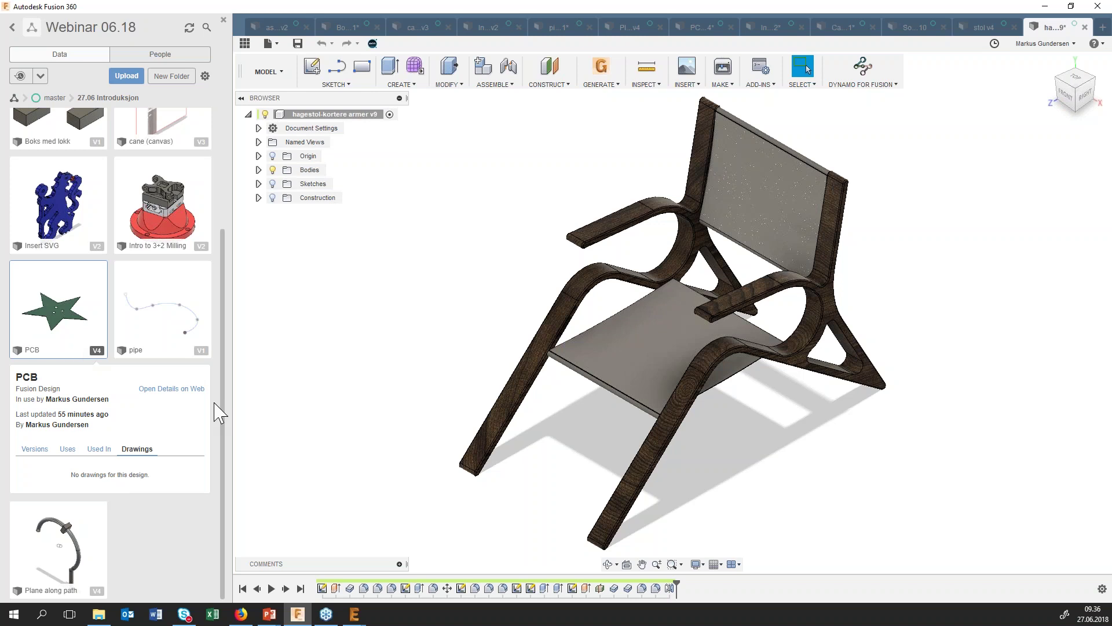
pyautogui.click(241, 613)
# On the assy_Benk page, check its drawings, where it's used, its components, and the Dekk part's usage.
pyautogui.click(449, 15)
pyautogui.click(575, 14)
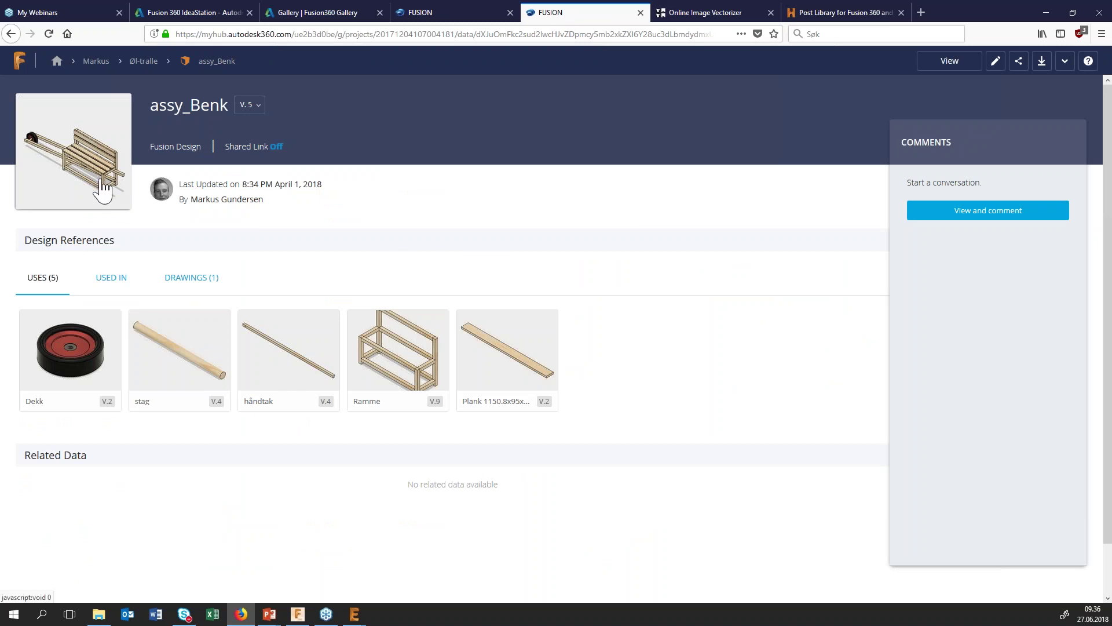
pyautogui.scroll(-2, 301, 281)
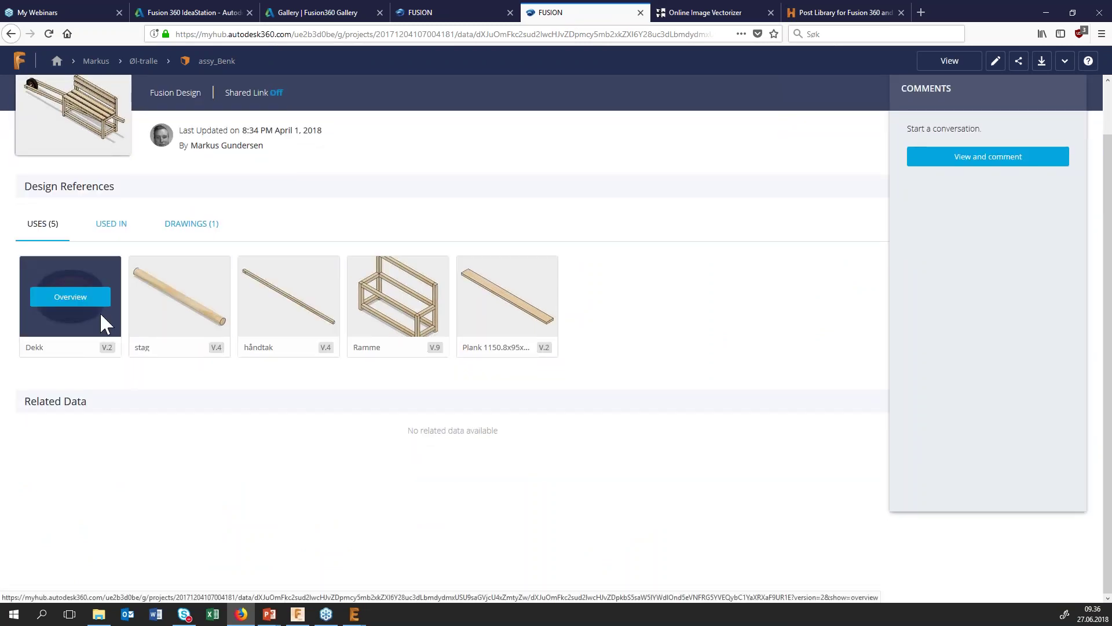
pyautogui.click(173, 224)
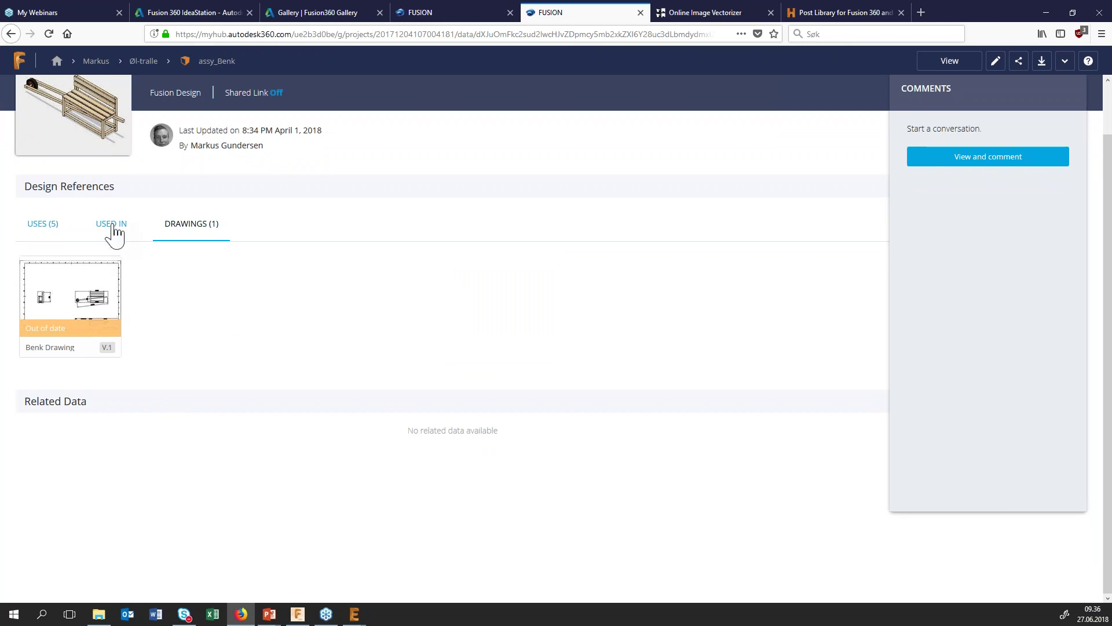
pyautogui.click(114, 226)
pyautogui.click(52, 223)
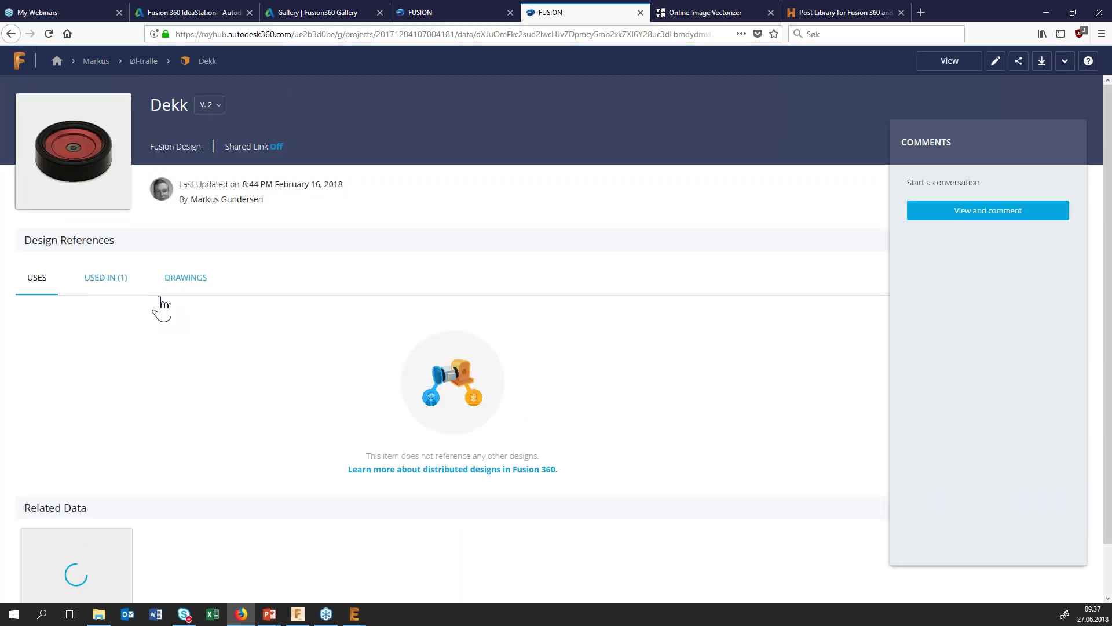
pyautogui.click(106, 277)
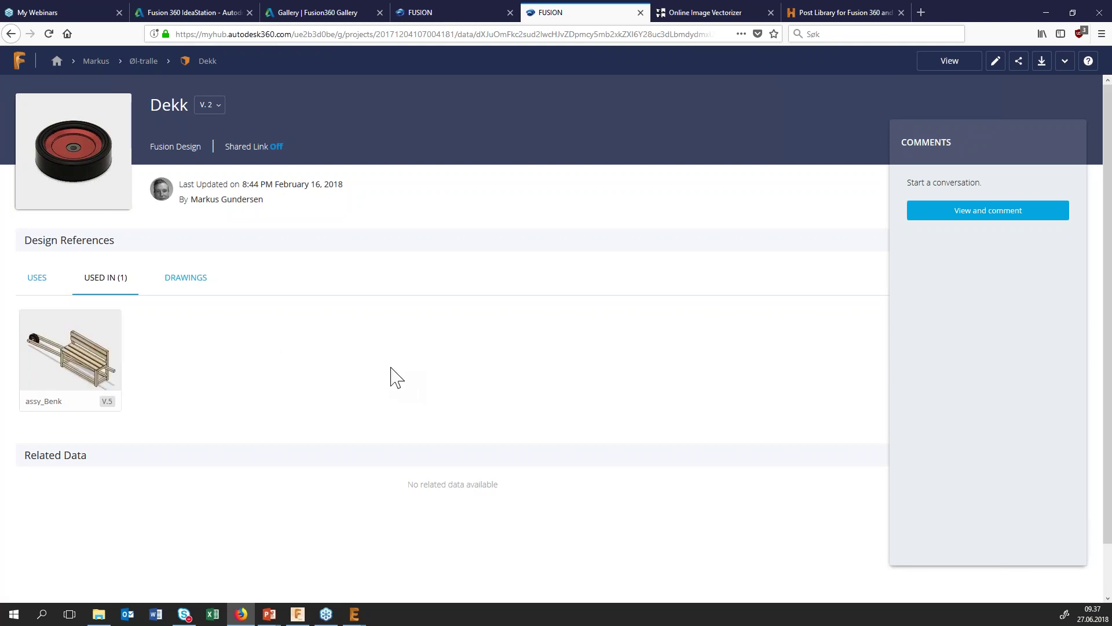
# Browse the rest of the assy_Benk page and open its share settings.
pyautogui.scroll(-2, 235, 362)
pyautogui.scroll(2, 234, 362)
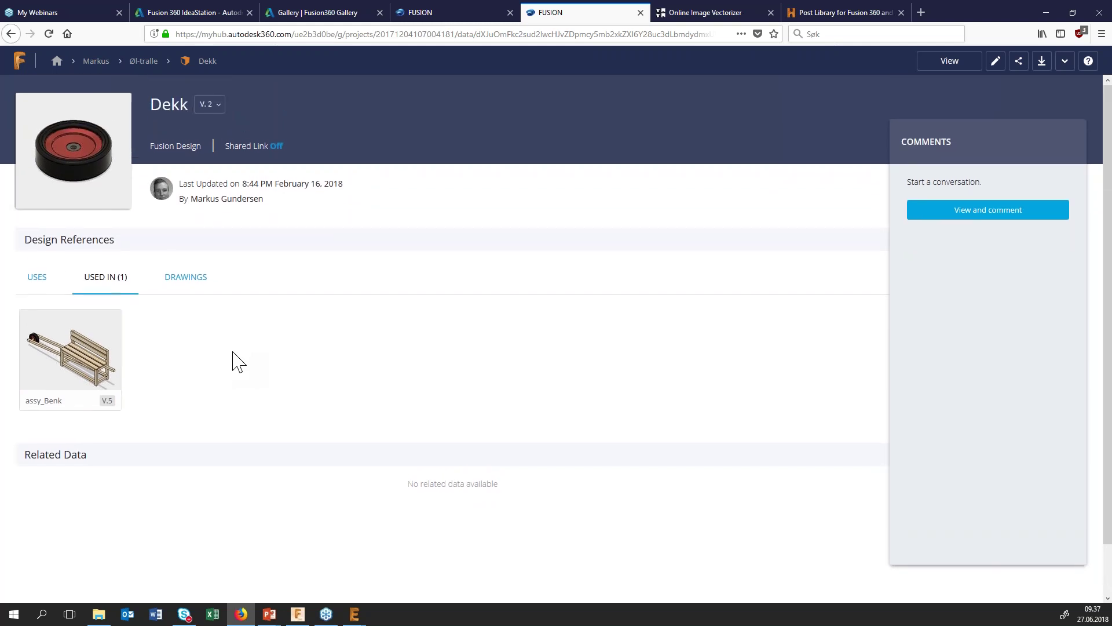
pyautogui.scroll(-2, 214, 374)
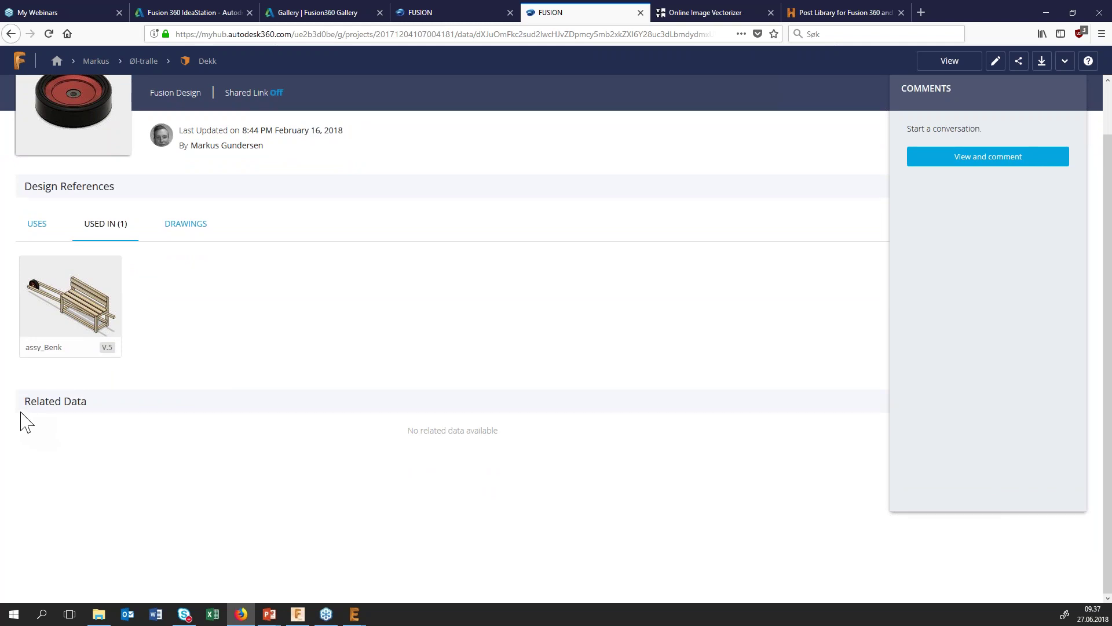
pyautogui.moveTo(55, 417); pyautogui.dragTo(177, 439)
pyautogui.click(69, 517)
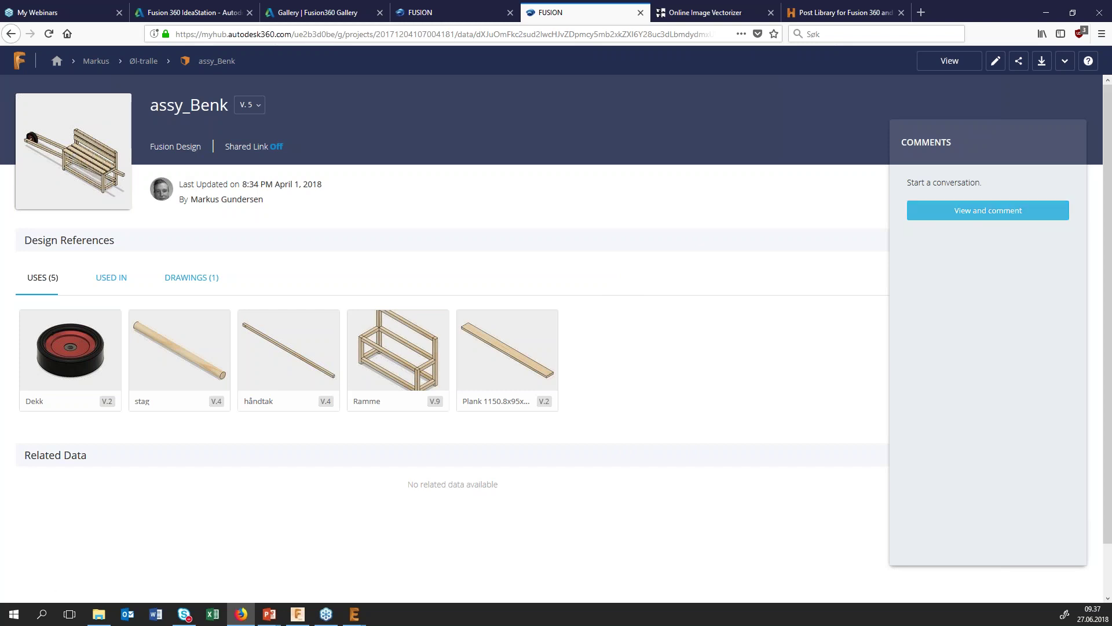
pyautogui.click(1018, 62)
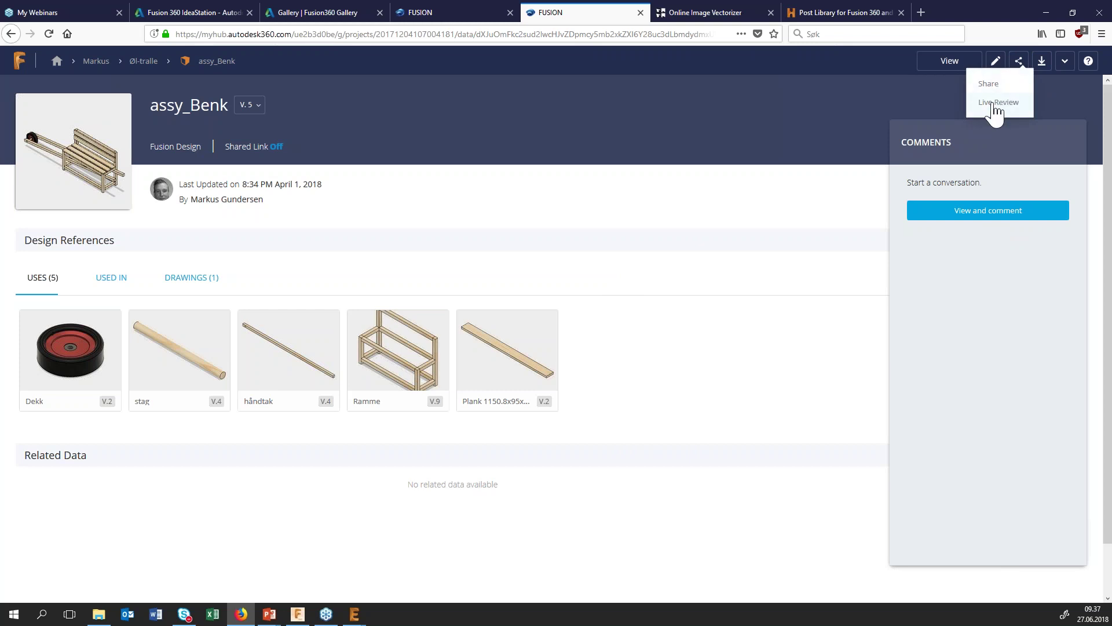
pyautogui.click(996, 101)
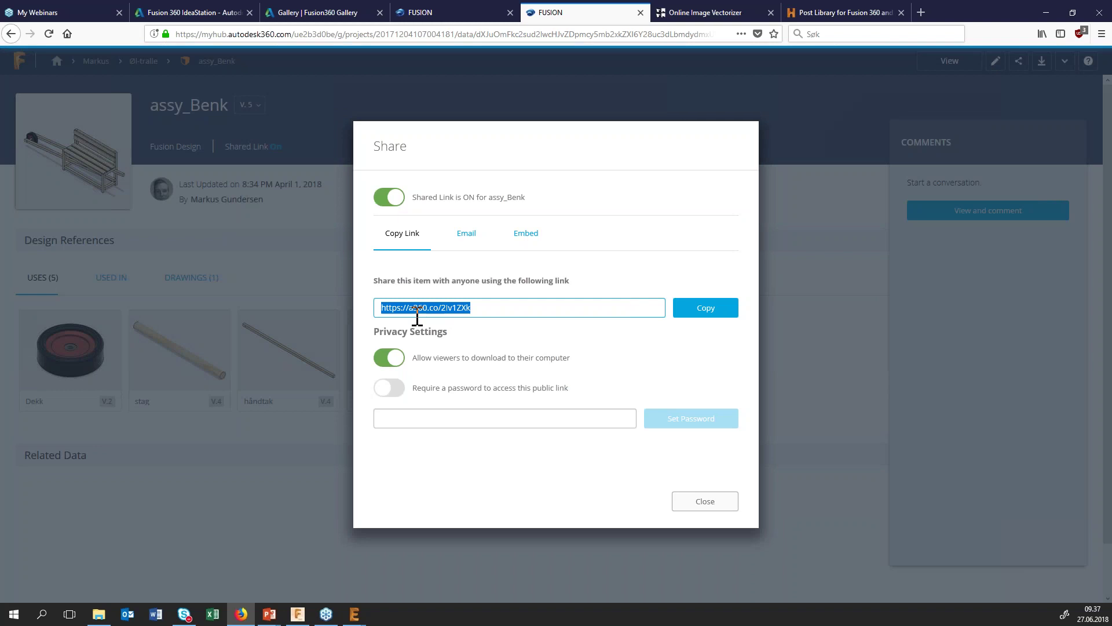
# Keep the assy_Benk shared link allowing downloads with no password, then close the Share dialog.
pyautogui.click(393, 360)
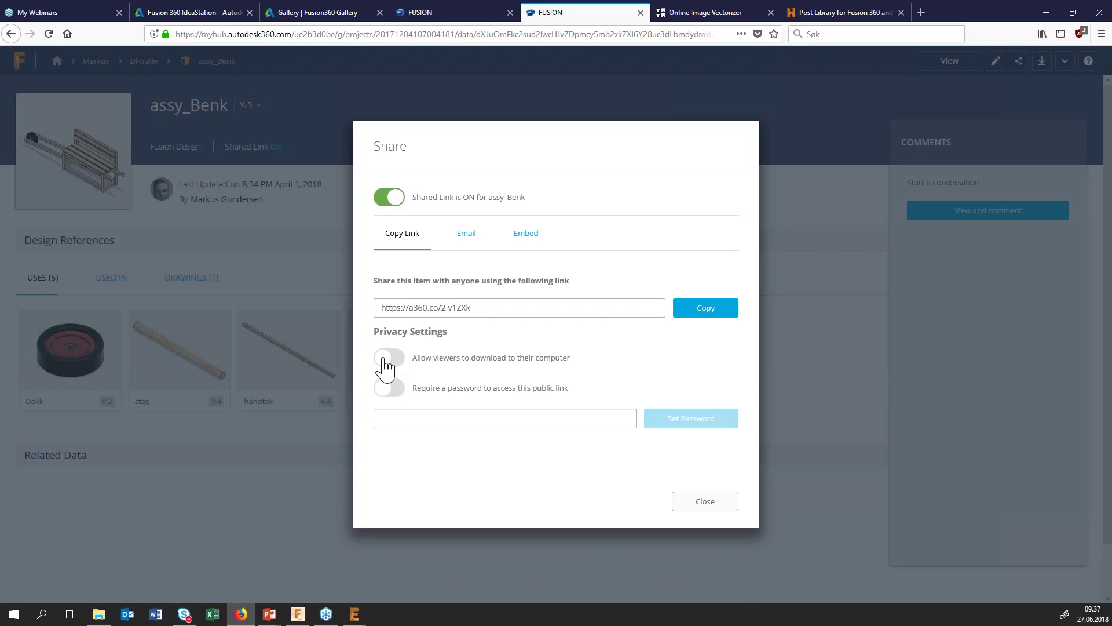
pyautogui.click(387, 365)
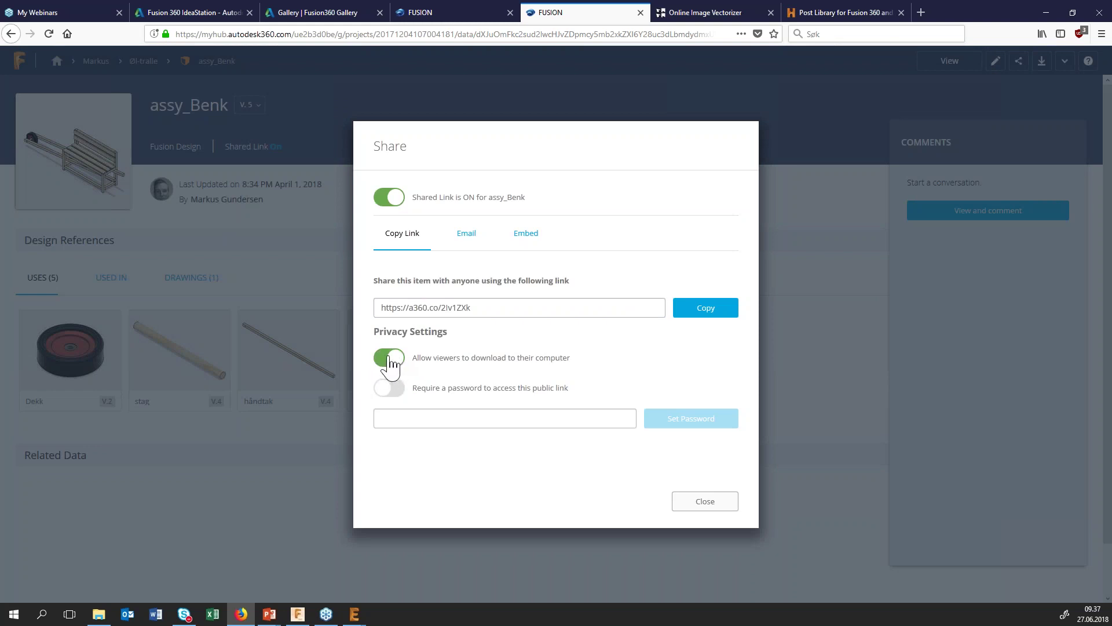
pyautogui.click(388, 390)
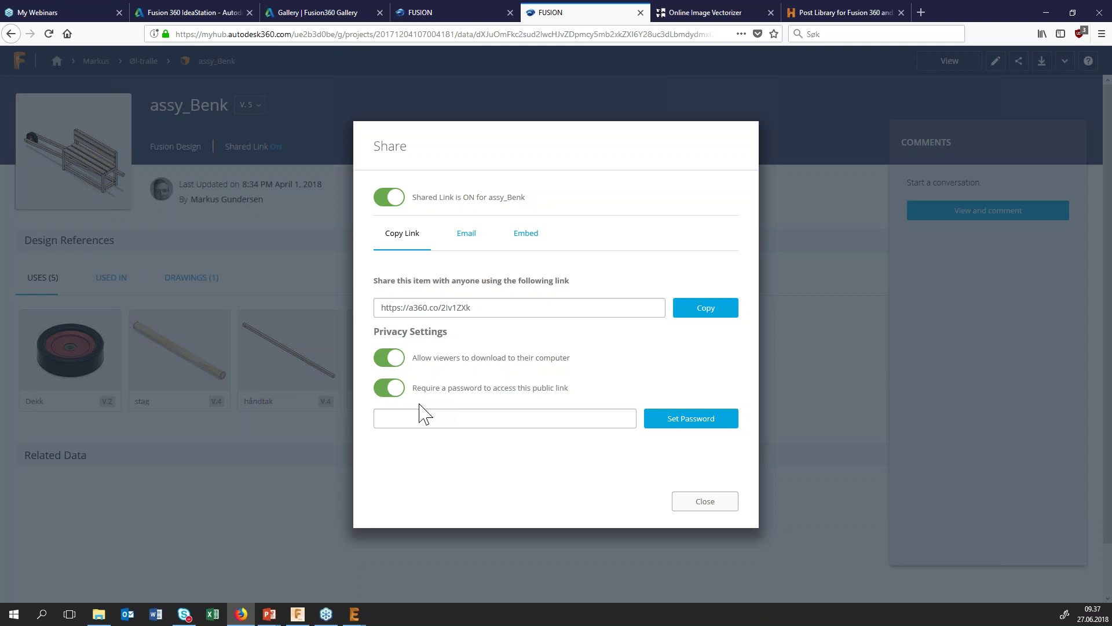
pyautogui.click(394, 389)
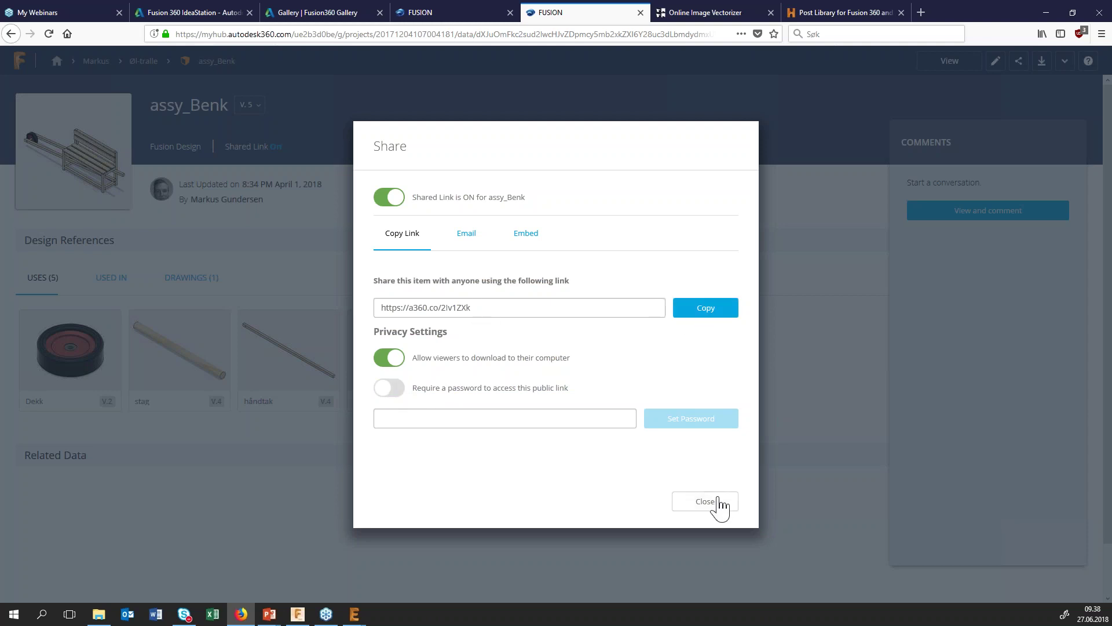
pyautogui.click(718, 504)
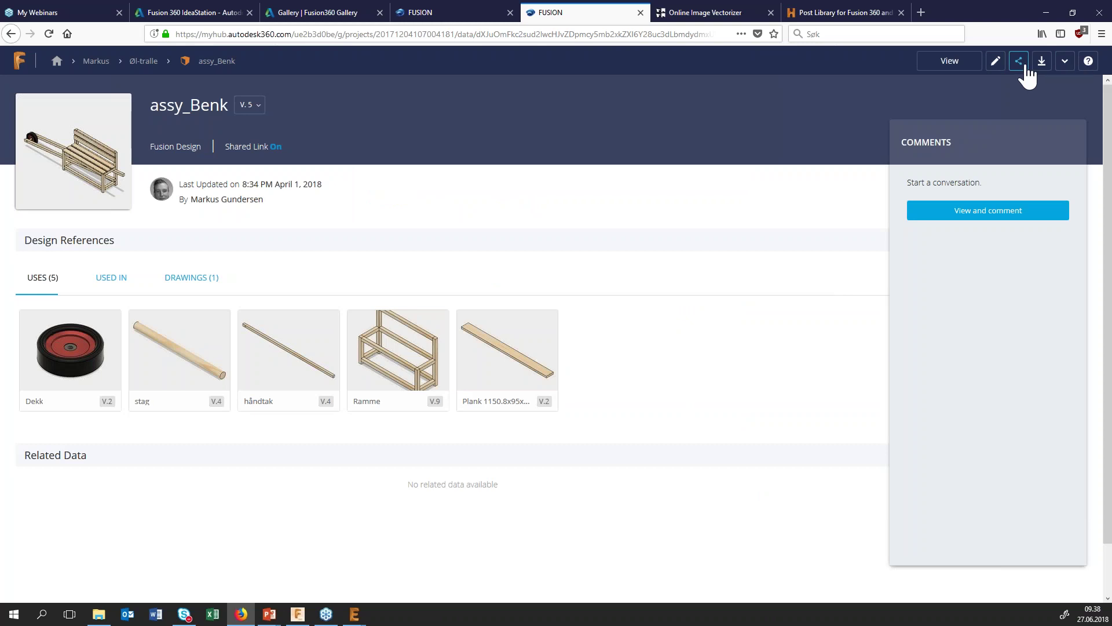
pyautogui.click(1018, 61)
# Start a Live Review session of assy_Benk, end it, and return to Fusion 360.
pyautogui.click(1011, 110)
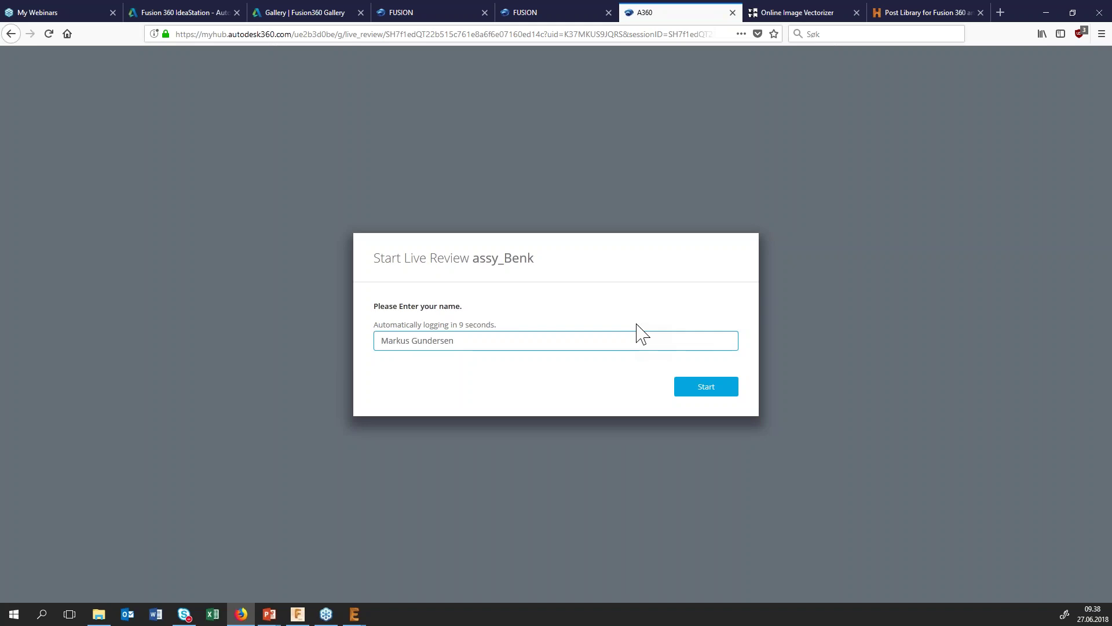
pyautogui.click(695, 393)
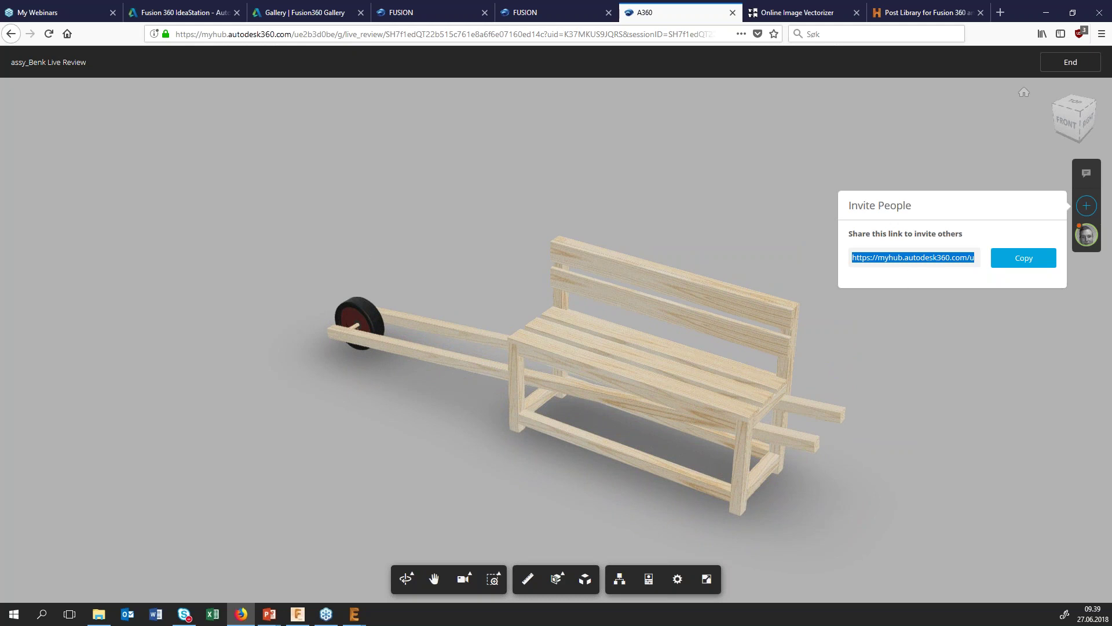
pyautogui.click(732, 13)
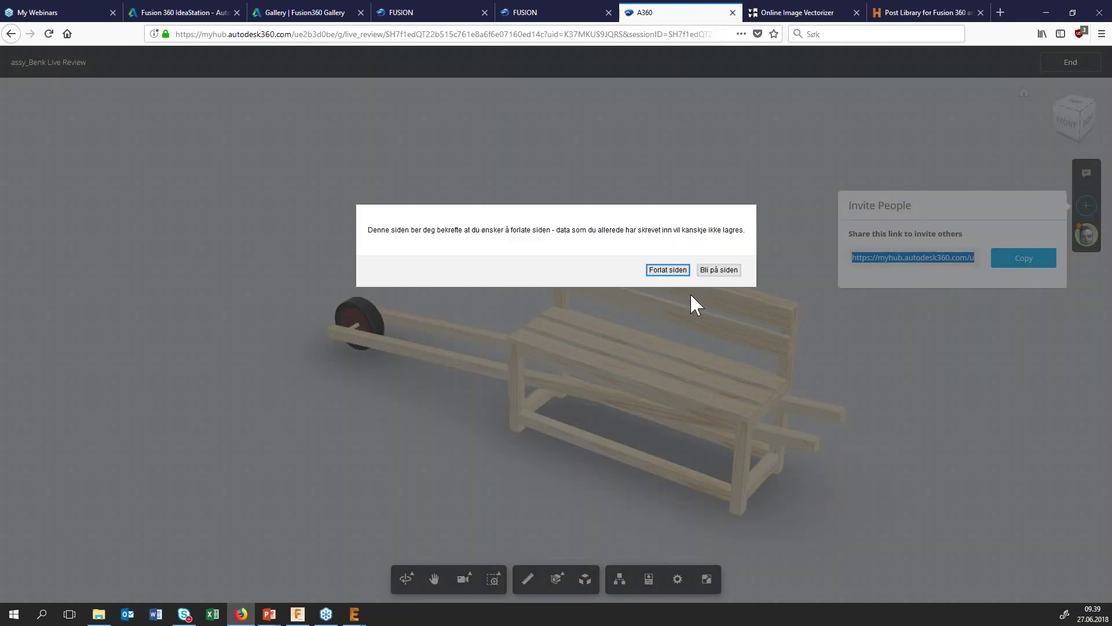
pyautogui.click(678, 270)
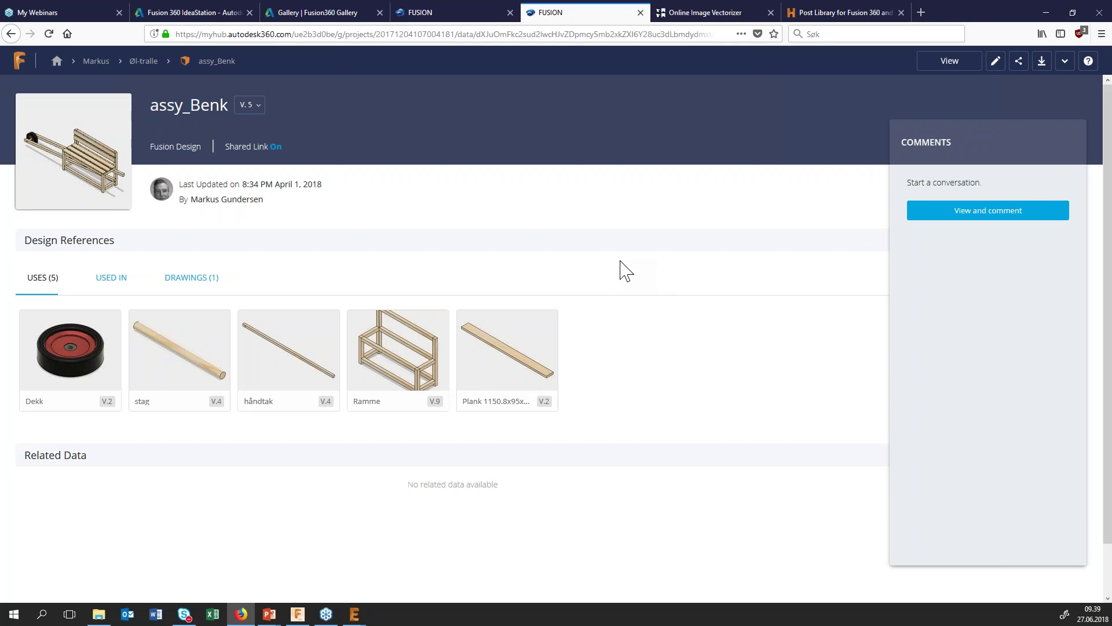
pyautogui.click(298, 615)
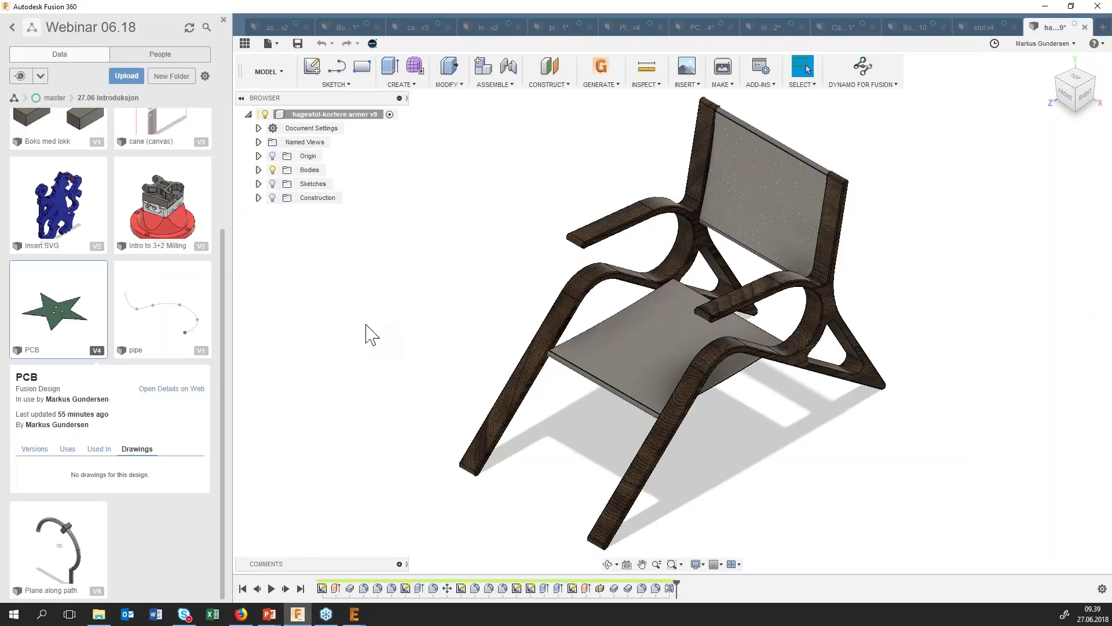
# Hide the Data Panel, create a blank Untitled design, then switch between the Sonos and chair designs.
pyautogui.click(224, 20)
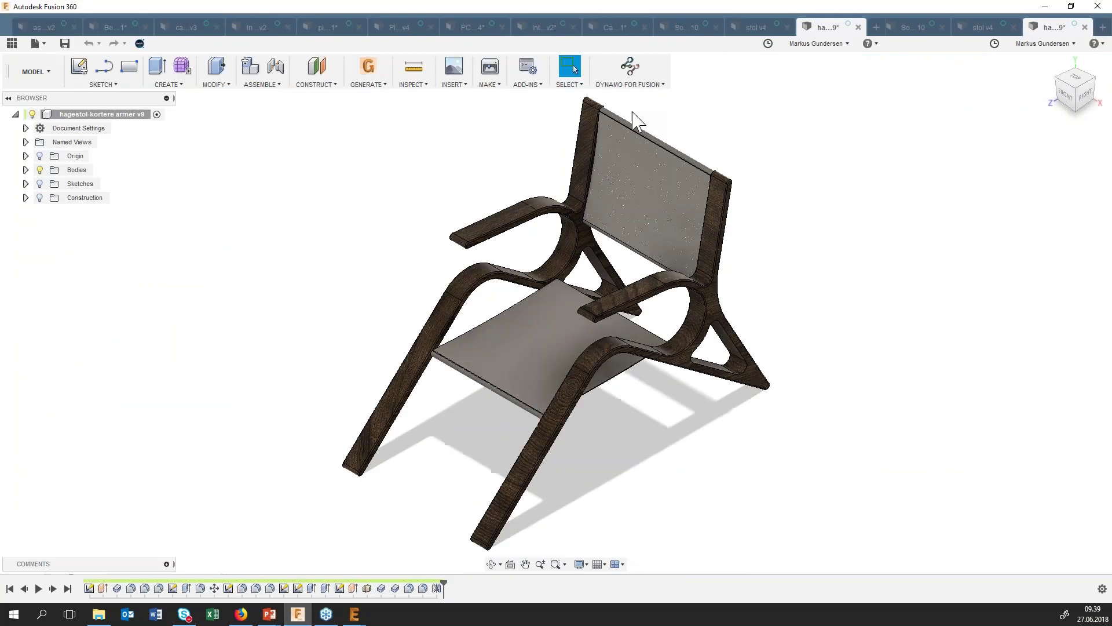
pyautogui.click(1102, 27)
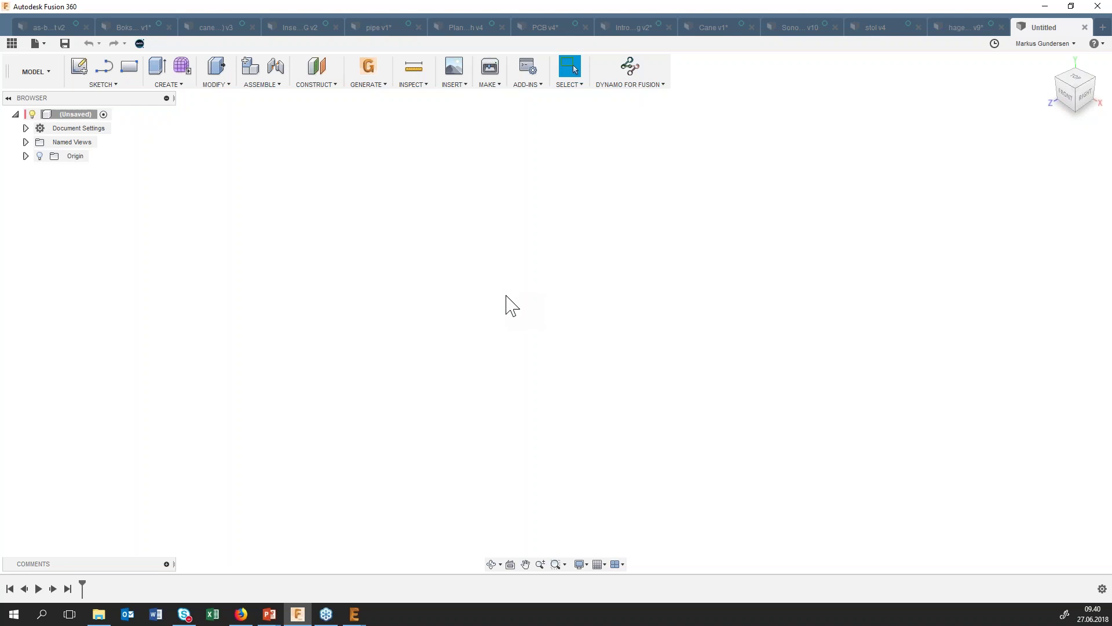
pyautogui.click(809, 30)
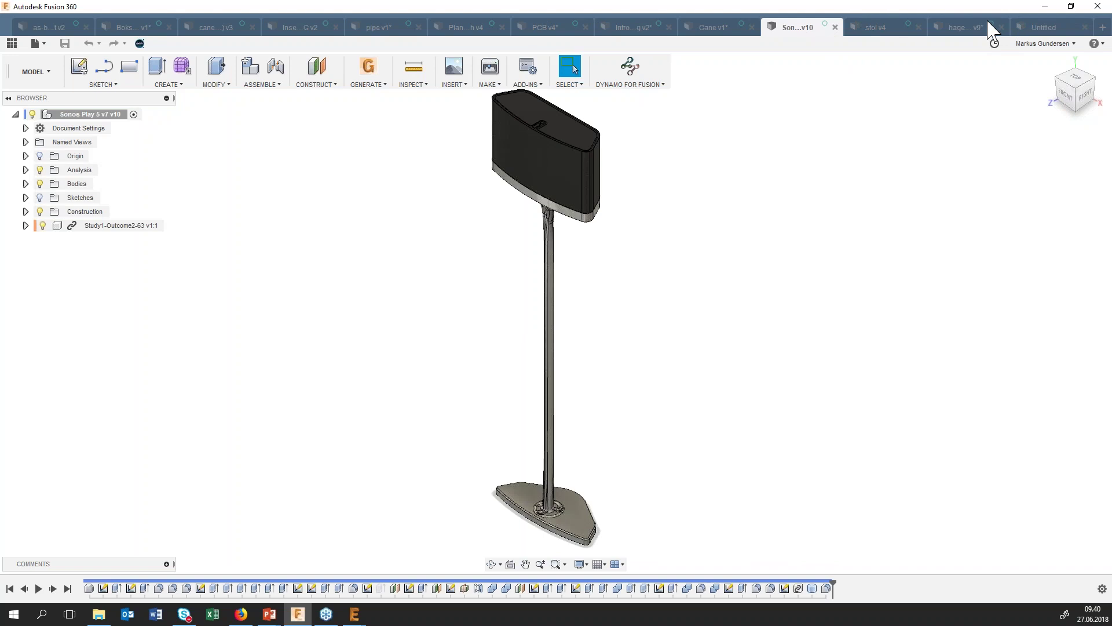
pyautogui.click(979, 27)
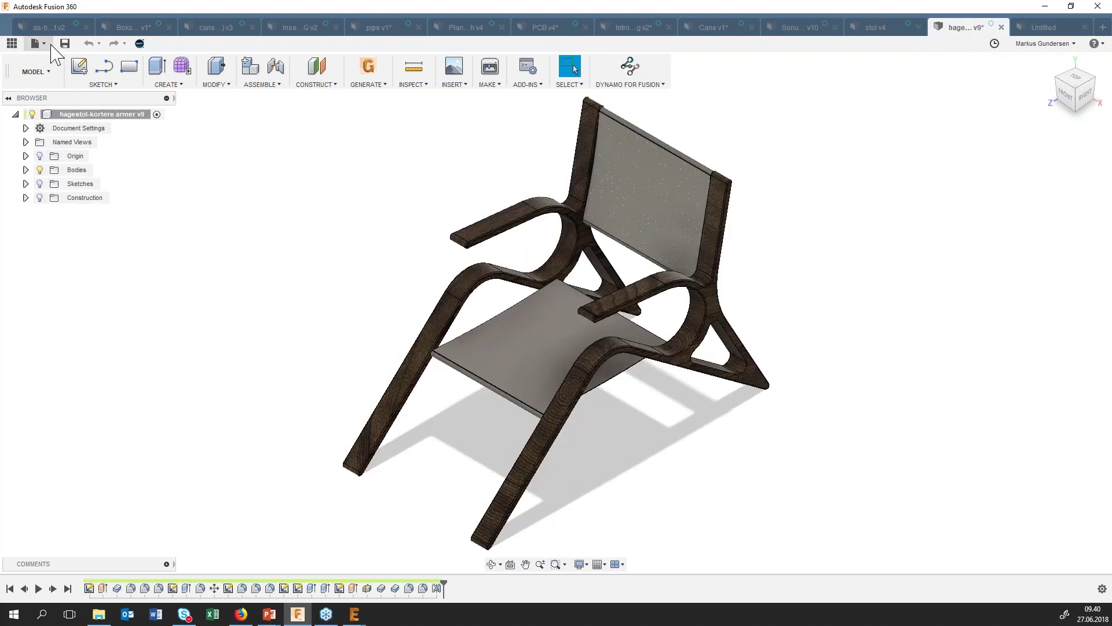
pyautogui.click(37, 43)
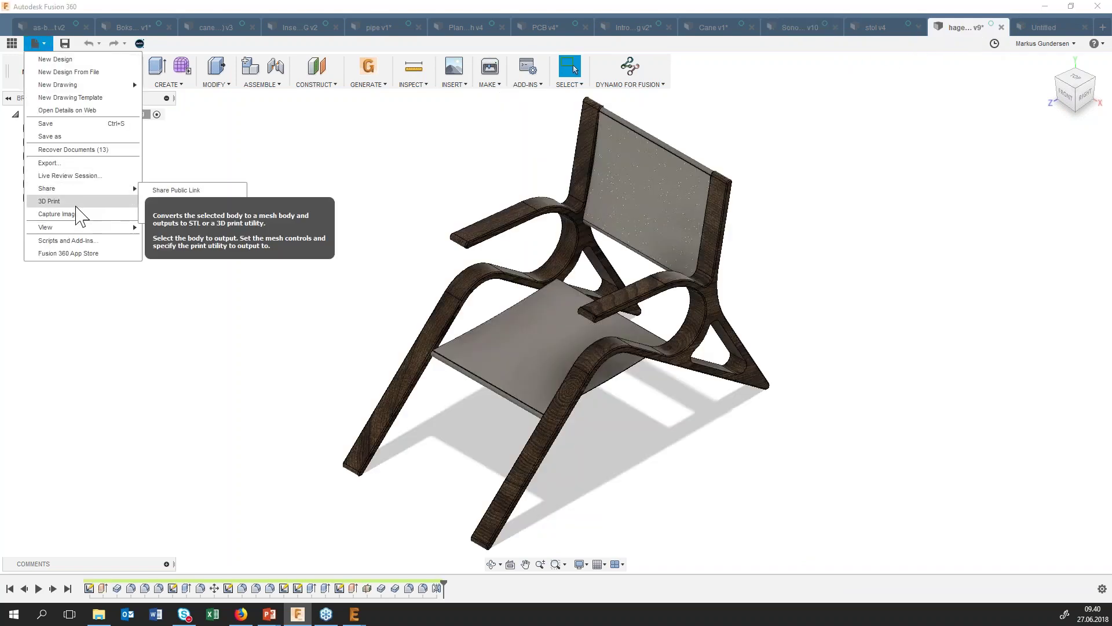
pyautogui.press('Escape')
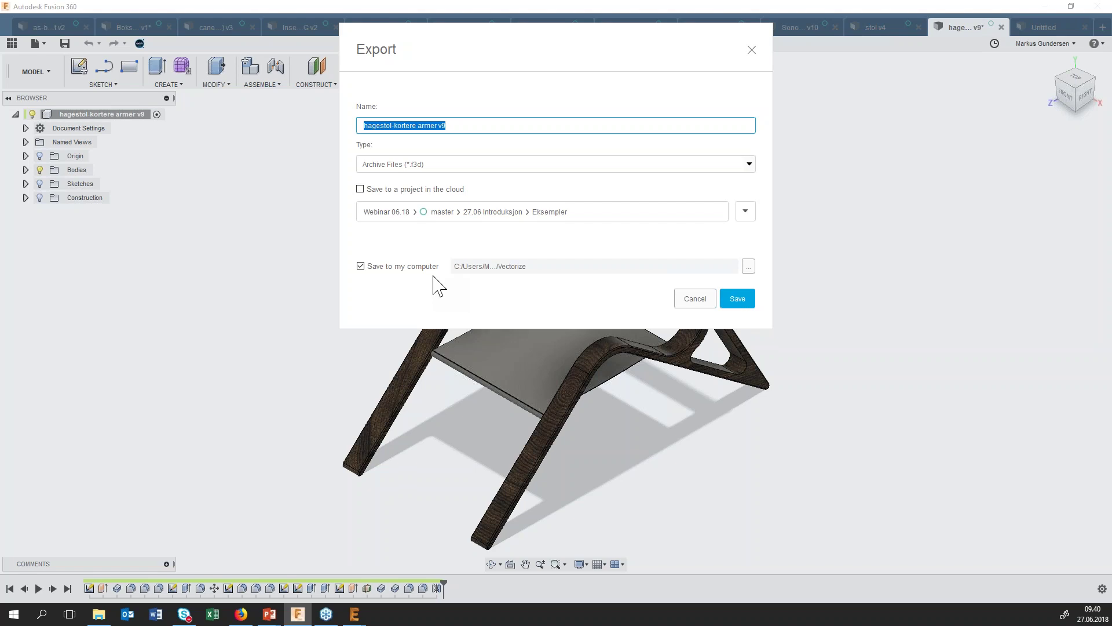
pyautogui.click(693, 300)
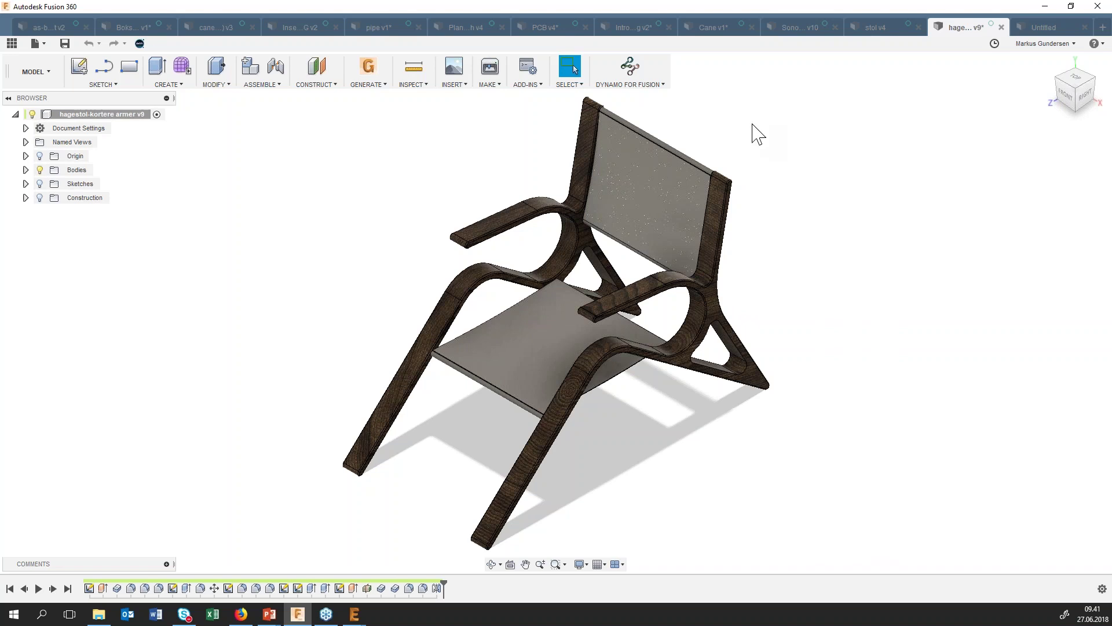
# Bring the speaker stand design forward, orbit briefly, and zoom in on the model.
pyautogui.click(792, 34)
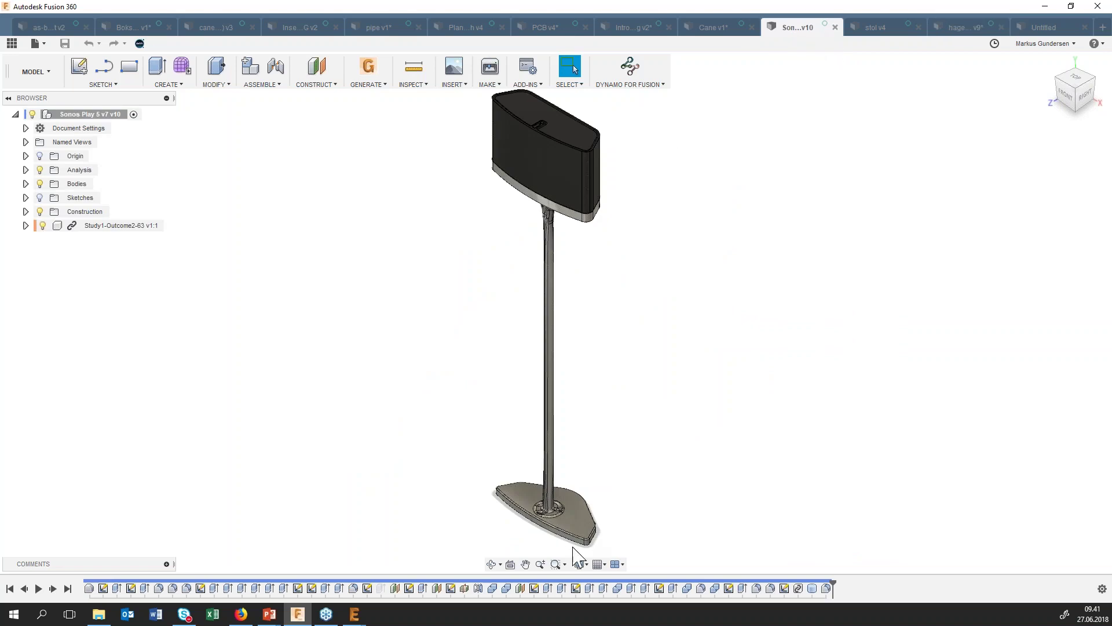
pyautogui.click(491, 564)
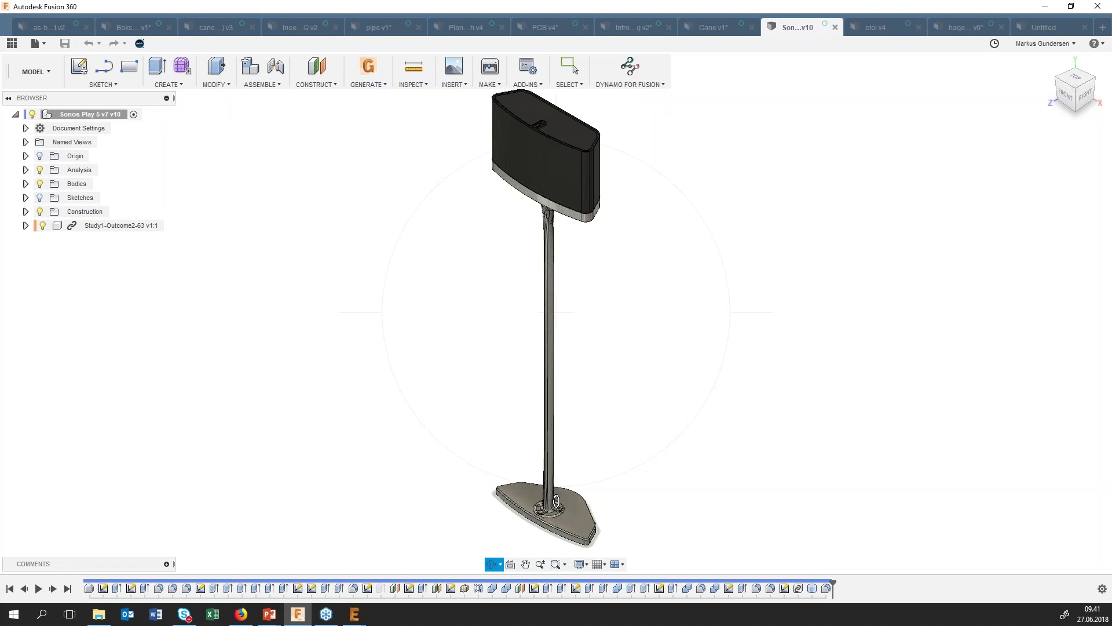
pyautogui.press('Escape')
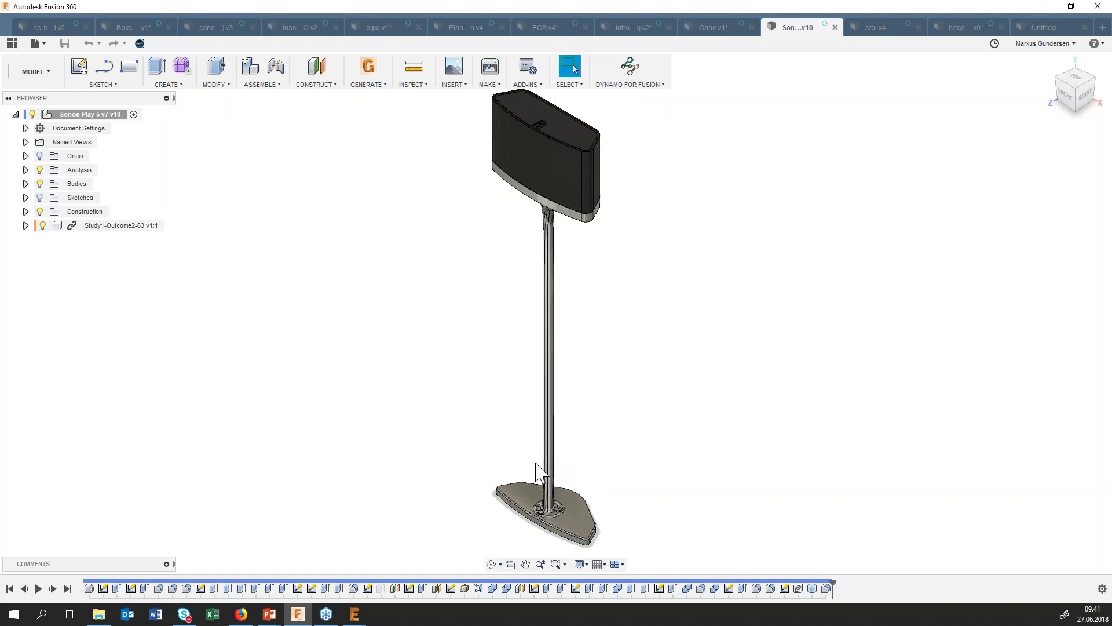
pyautogui.scroll(2, 544, 511)
pyautogui.scroll(2, 544, 512)
pyautogui.scroll(2, 545, 512)
pyautogui.scroll(3, 564, 529)
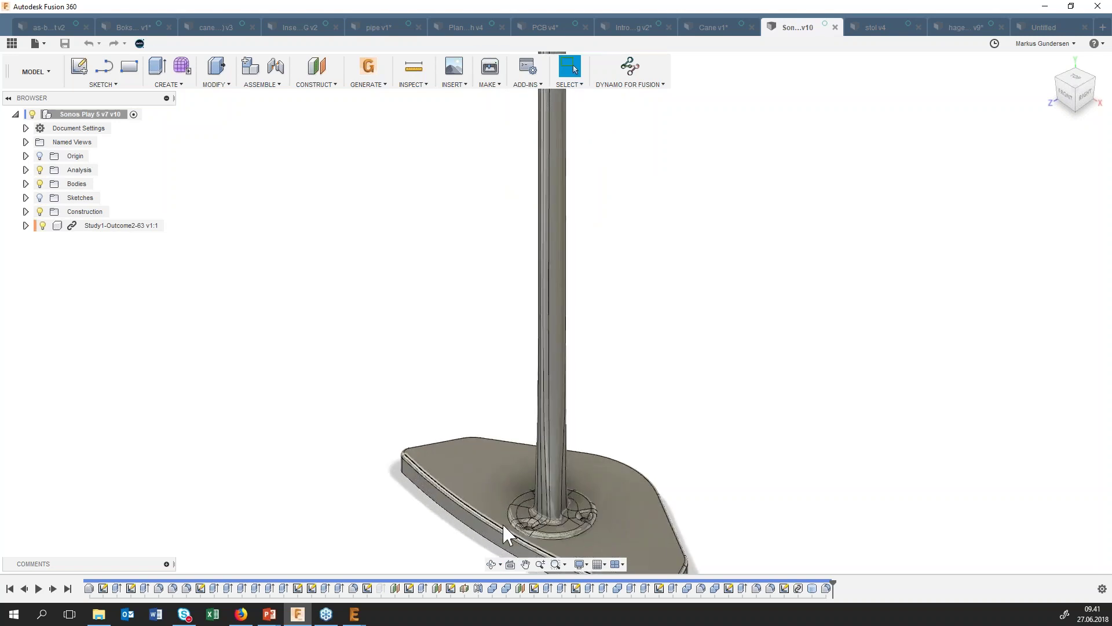
pyautogui.scroll(2, 522, 525)
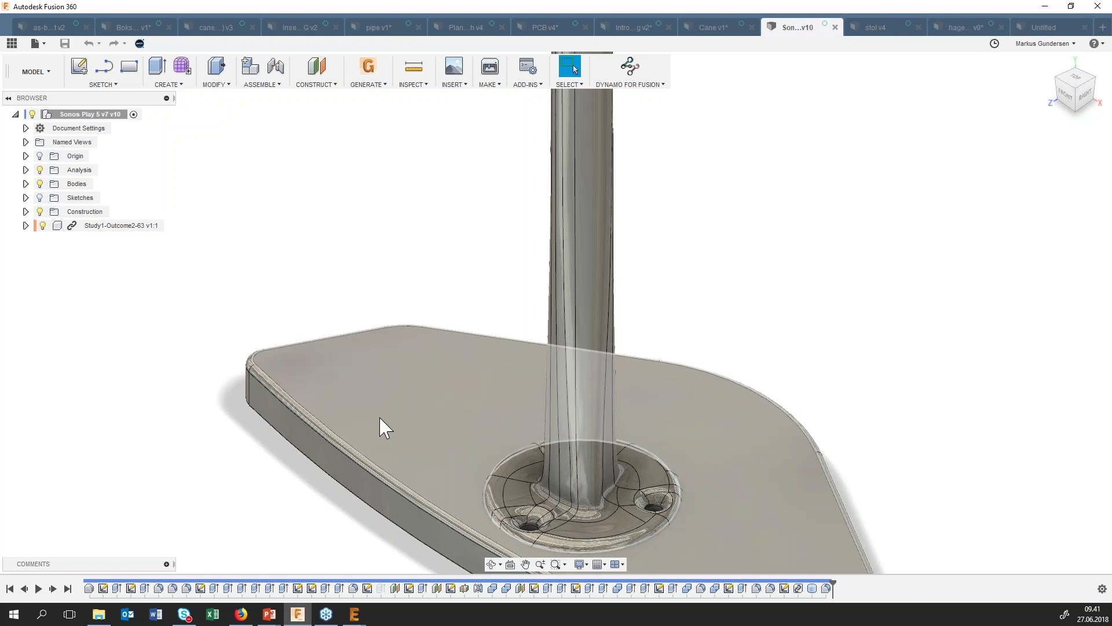
# Try context commands on the base's top face and undo the change to the stand.
pyautogui.rightClick(380, 420)
pyautogui.click(359, 366)
pyautogui.press('Escape')
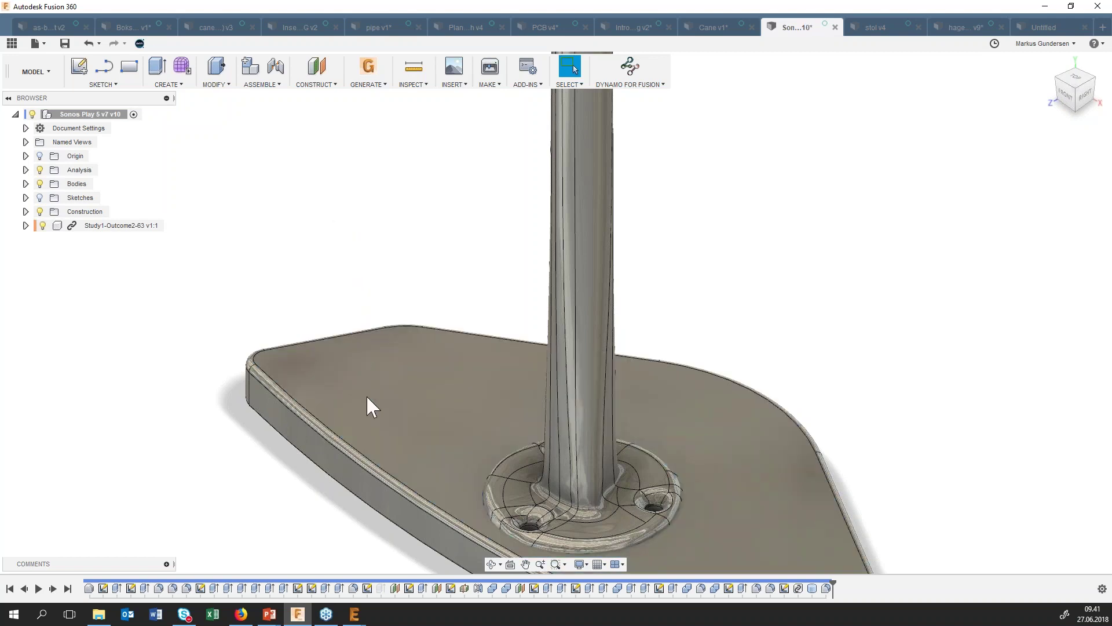
pyautogui.rightClick(359, 392)
pyautogui.moveTo(321, 313)
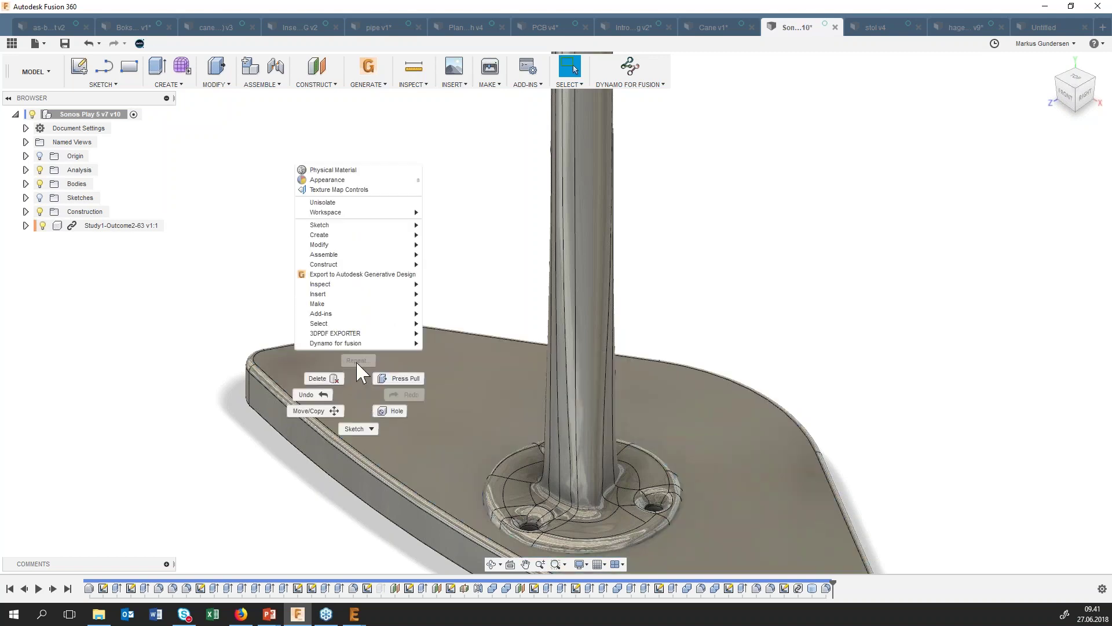
pyautogui.click(124, 354)
pyautogui.click(391, 383)
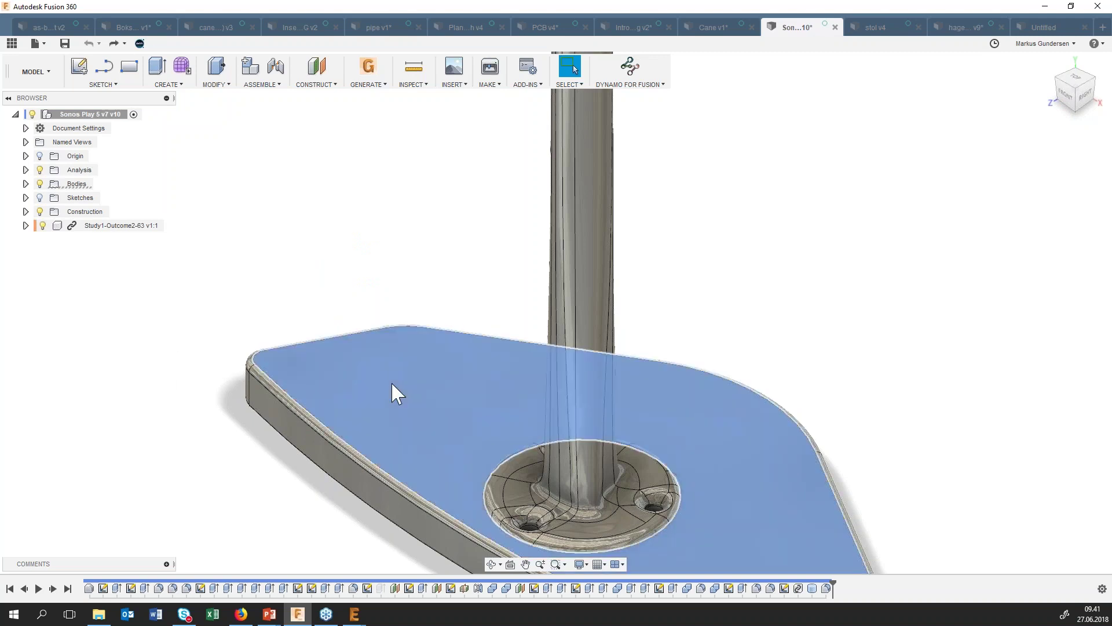
pyautogui.rightClick(393, 384)
pyautogui.click(386, 530)
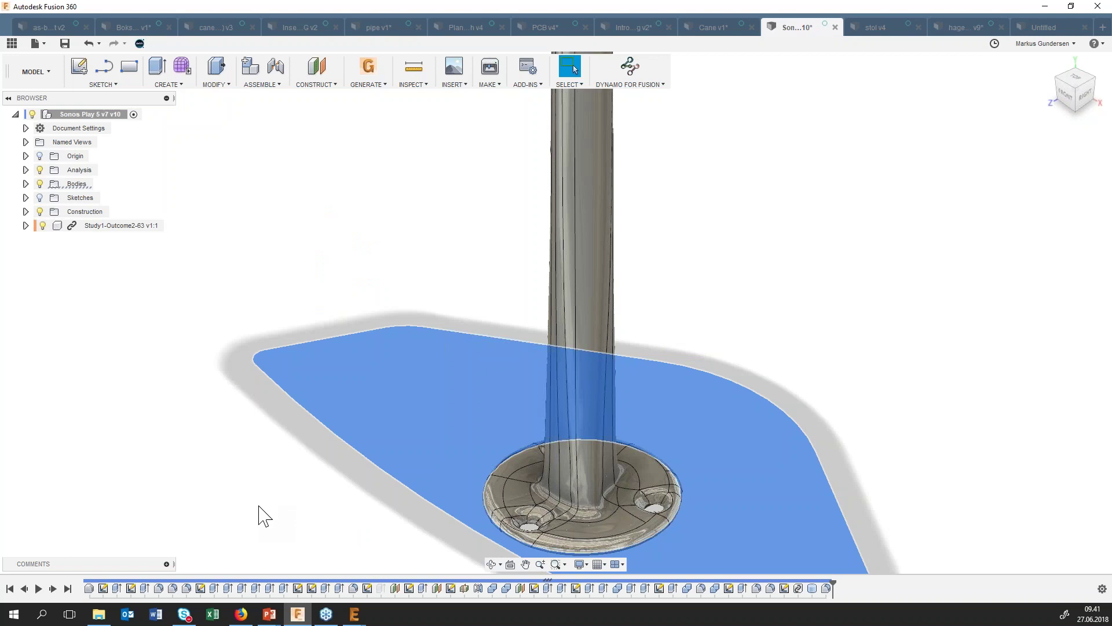
# Orbit around the stand, zoom out, then zoom in on the speaker-to-leg joint.
pyautogui.click(491, 565)
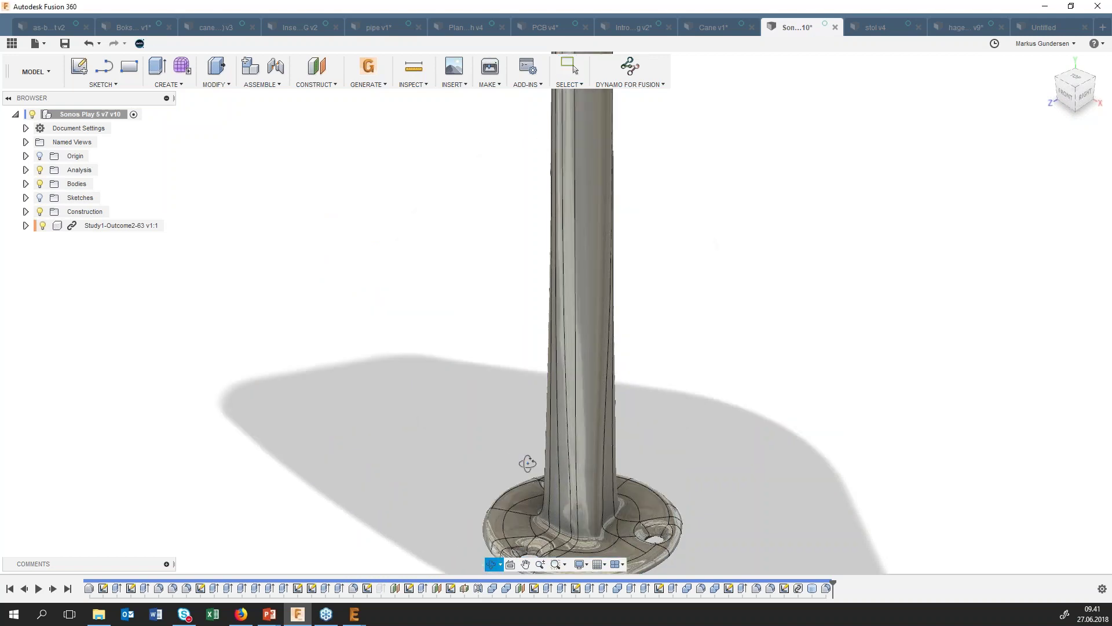
pyautogui.moveTo(526, 460); pyautogui.dragTo(522, 496)
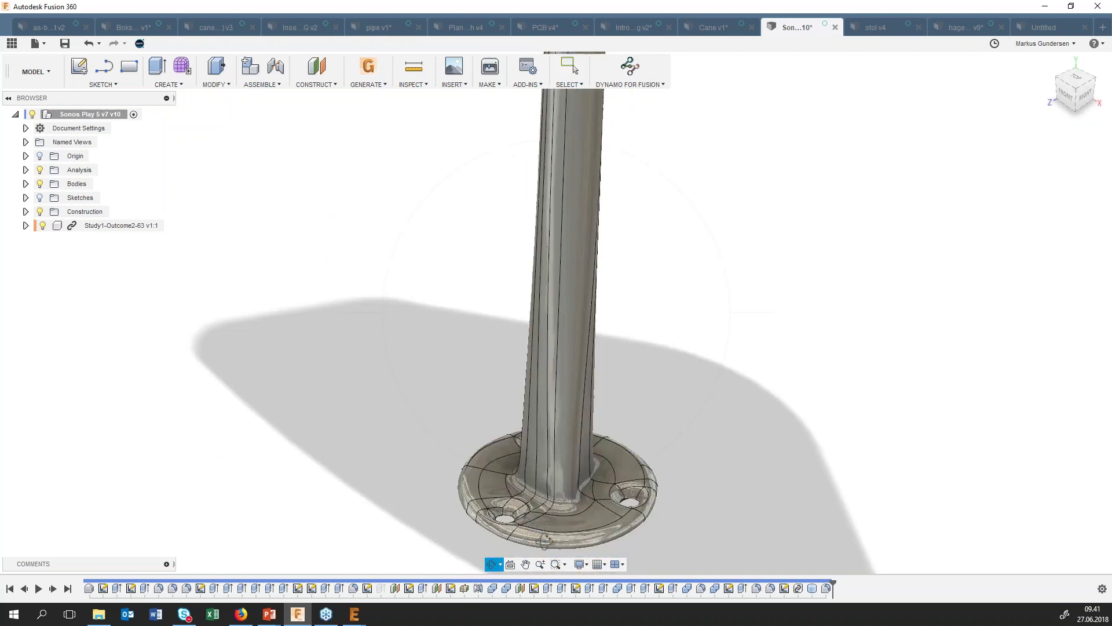
pyautogui.moveTo(527, 515); pyautogui.dragTo(551, 545)
pyautogui.press('Escape')
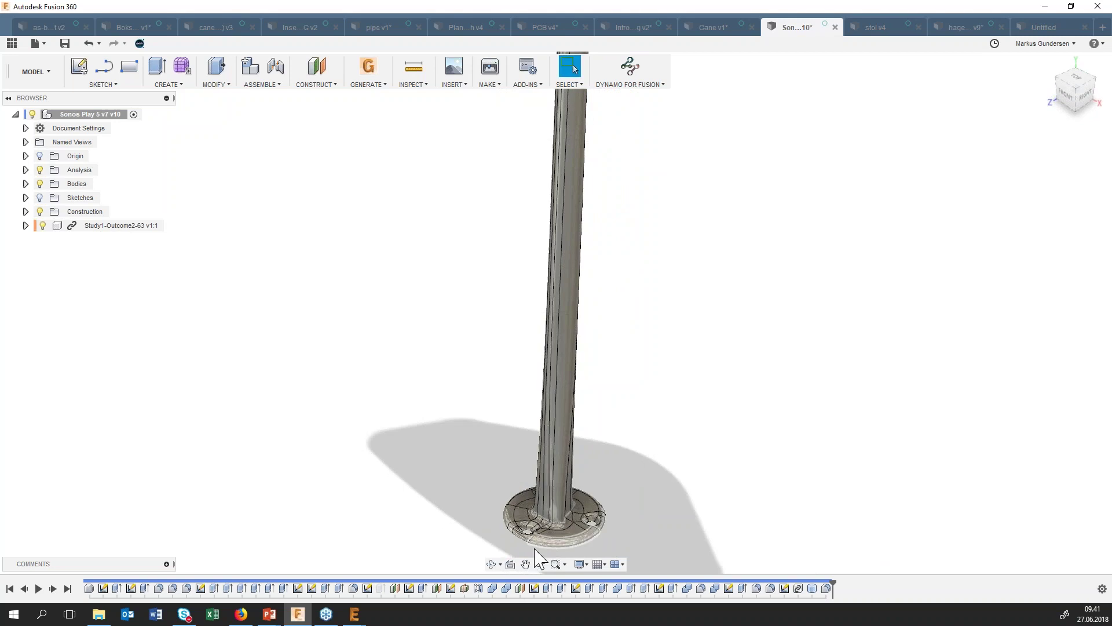
pyautogui.keyDown('shift'); pyautogui.moveTo(572, 485); pyautogui.dragTo(571, 485, button='middle'); pyautogui.keyUp('shift')
pyautogui.click(491, 565)
pyautogui.moveTo(570, 513)
pyautogui.mouseDown()
pyautogui.moveTo(533, 521)
pyautogui.moveTo(581, 532)
pyautogui.mouseUp()
pyautogui.scroll(-2, 579, 511)
pyautogui.scroll(-2, 579, 511)
pyautogui.scroll(-2, 580, 511)
pyautogui.scroll(-1, 581, 512)
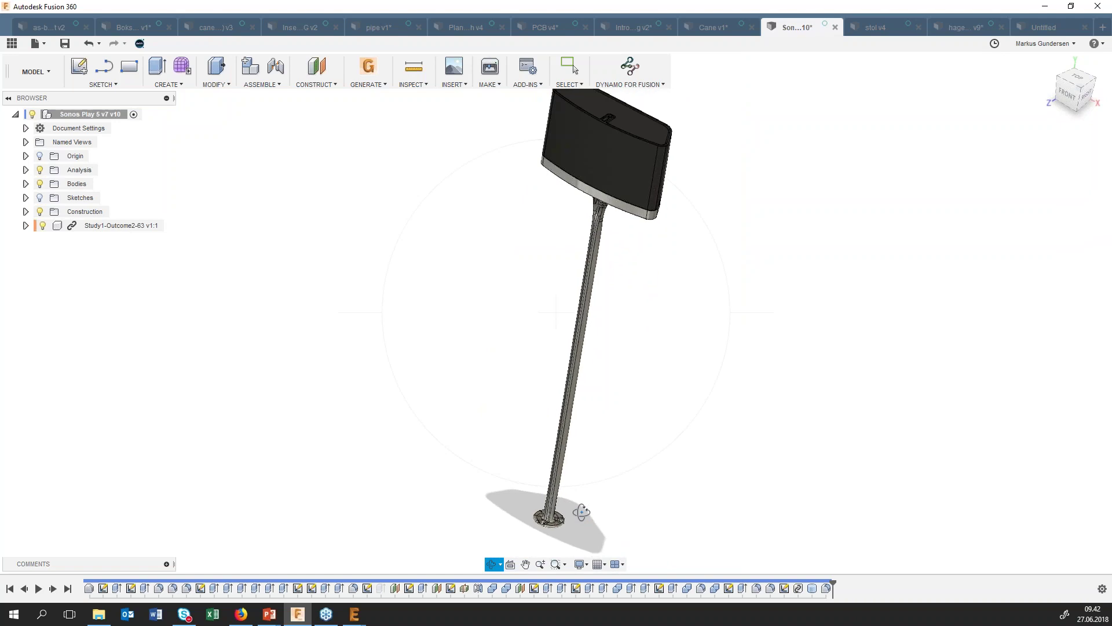
pyautogui.press('Escape')
pyautogui.scroll(2, 603, 222)
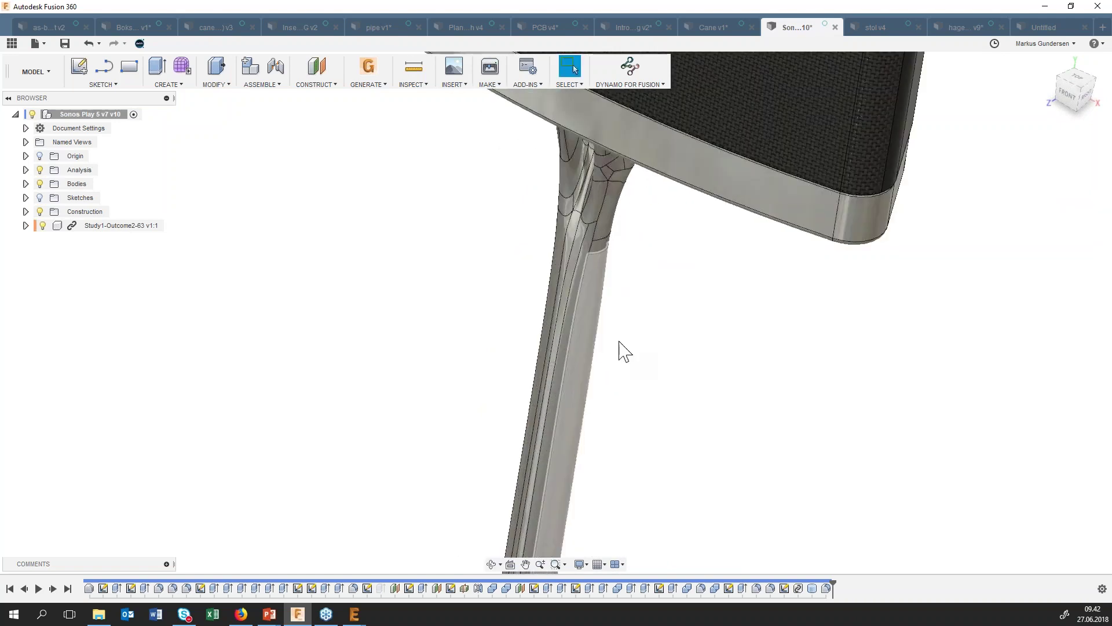
# Select the speaker's front band face and preview its offset actions, cancelling them.
pyautogui.click(693, 175)
pyautogui.press('h')
pyautogui.press('Escape')
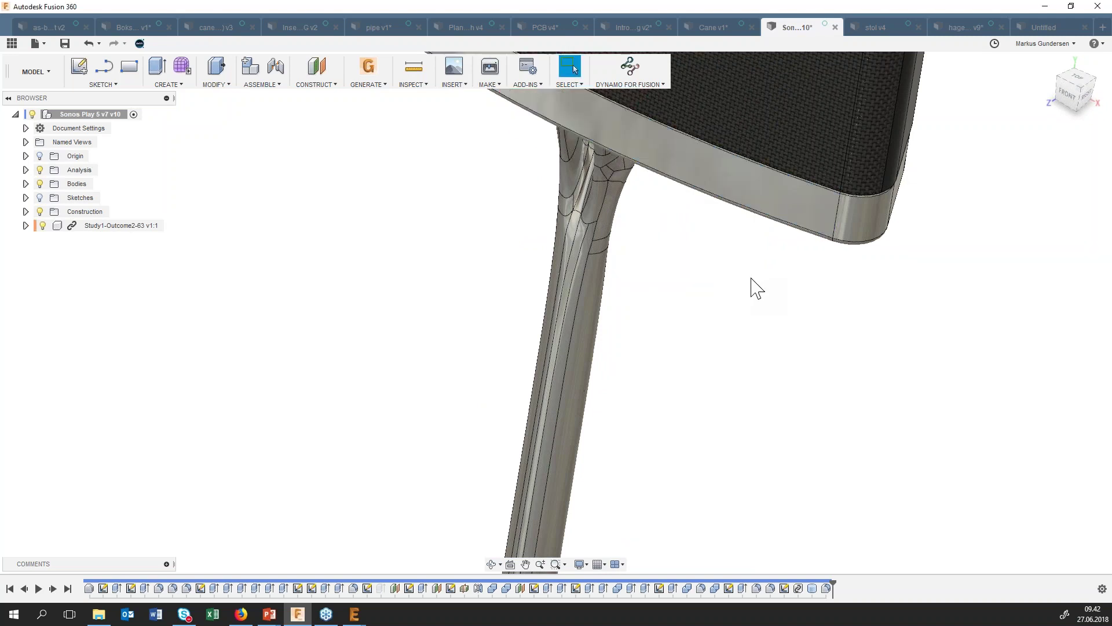
pyautogui.click(696, 169)
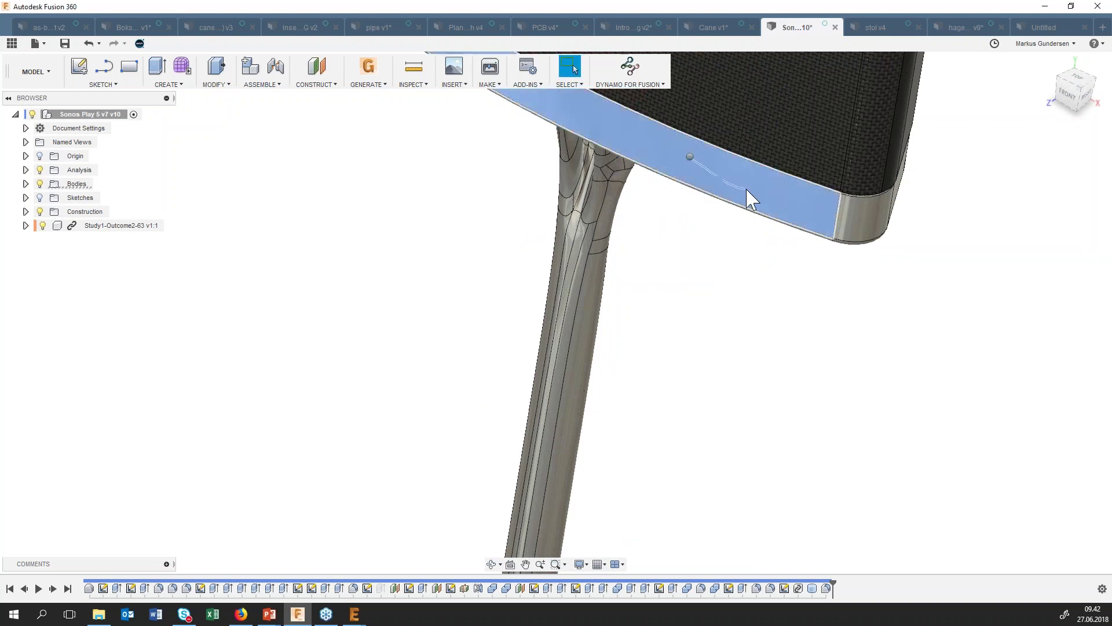
pyautogui.rightClick(704, 186)
pyautogui.click(695, 303)
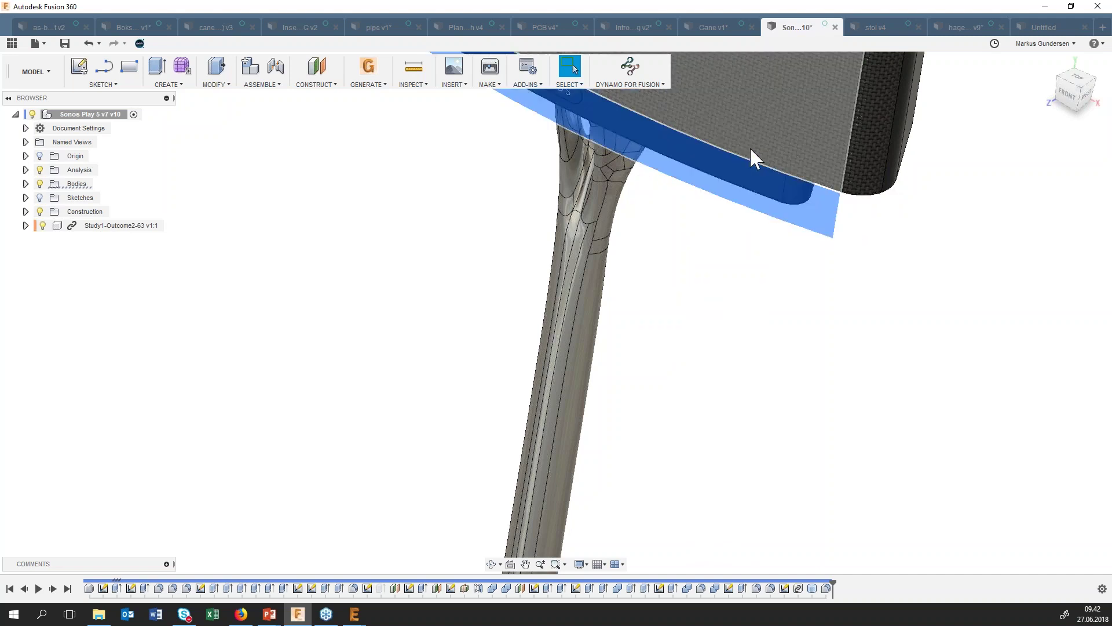
pyautogui.rightClick(754, 130)
pyautogui.click(742, 282)
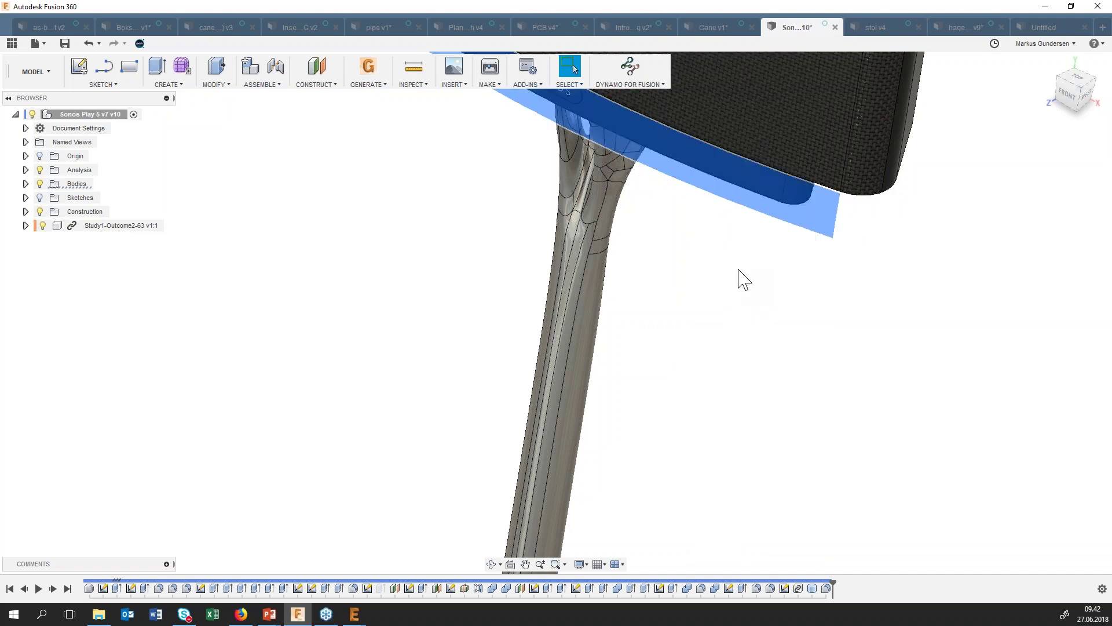
pyautogui.rightClick(776, 131)
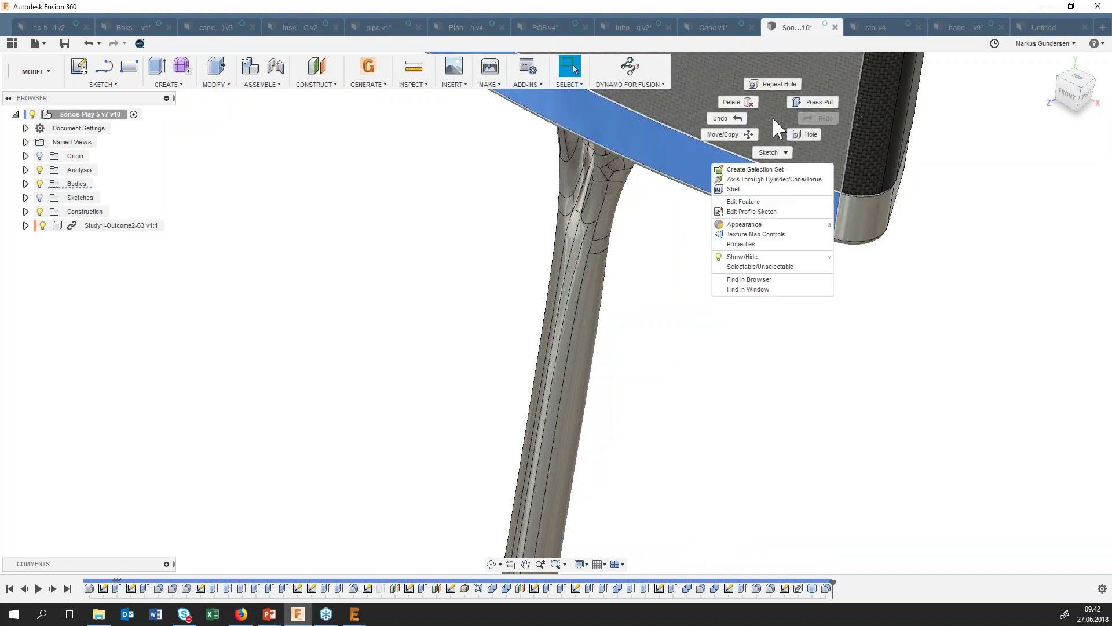
pyautogui.click(766, 263)
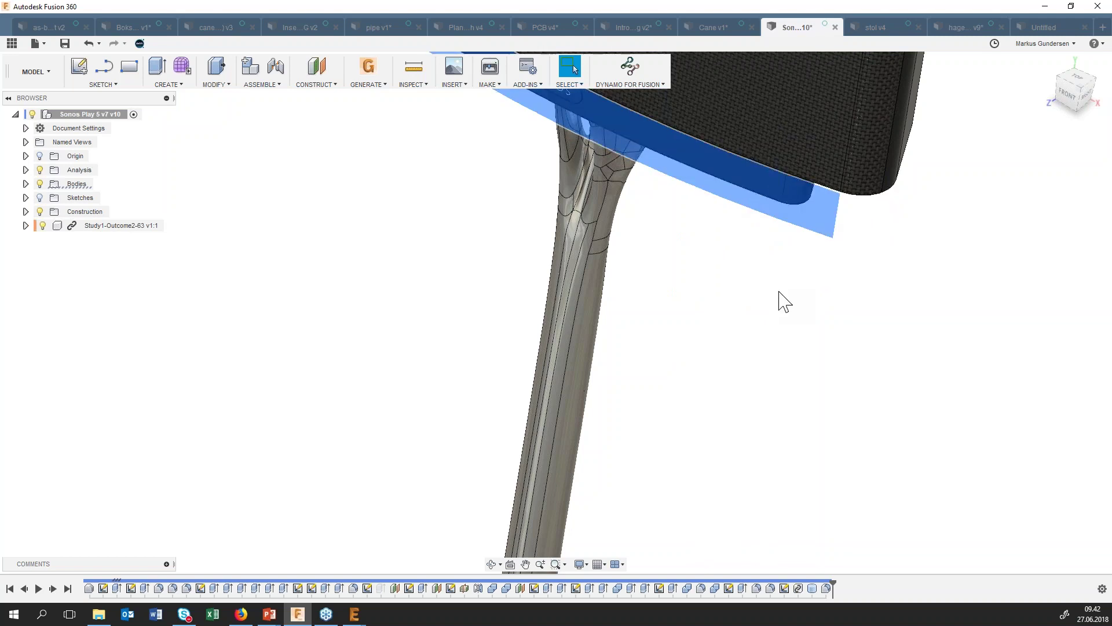
pyautogui.press('Escape')
# Hide the speaker body and orbit to view the stand's top rim edge-on.
pyautogui.rightClick(805, 110)
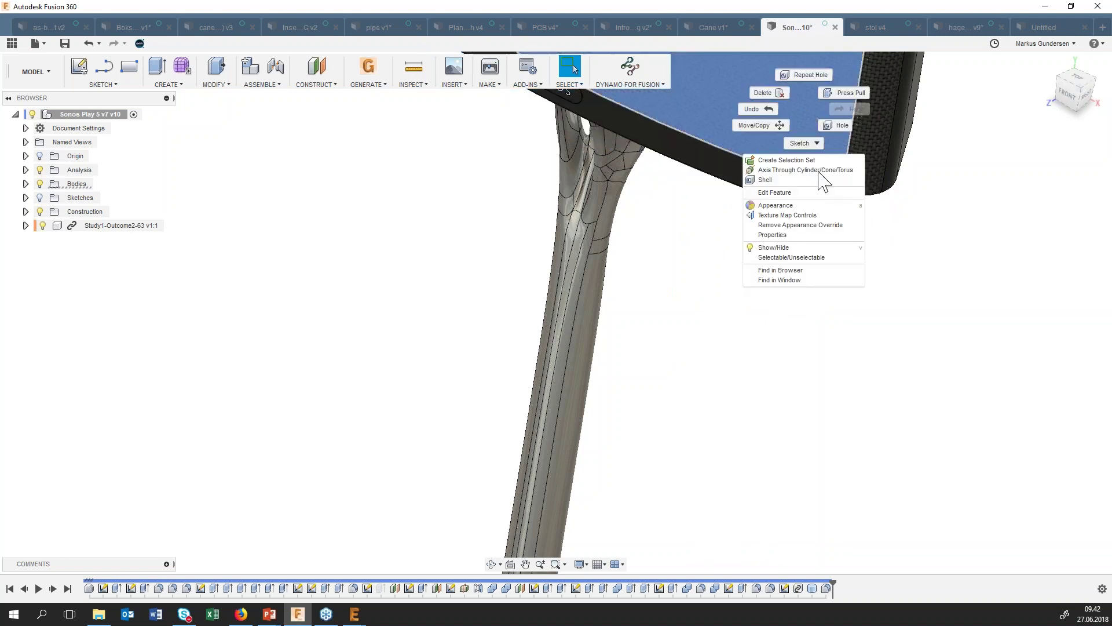
pyautogui.click(795, 243)
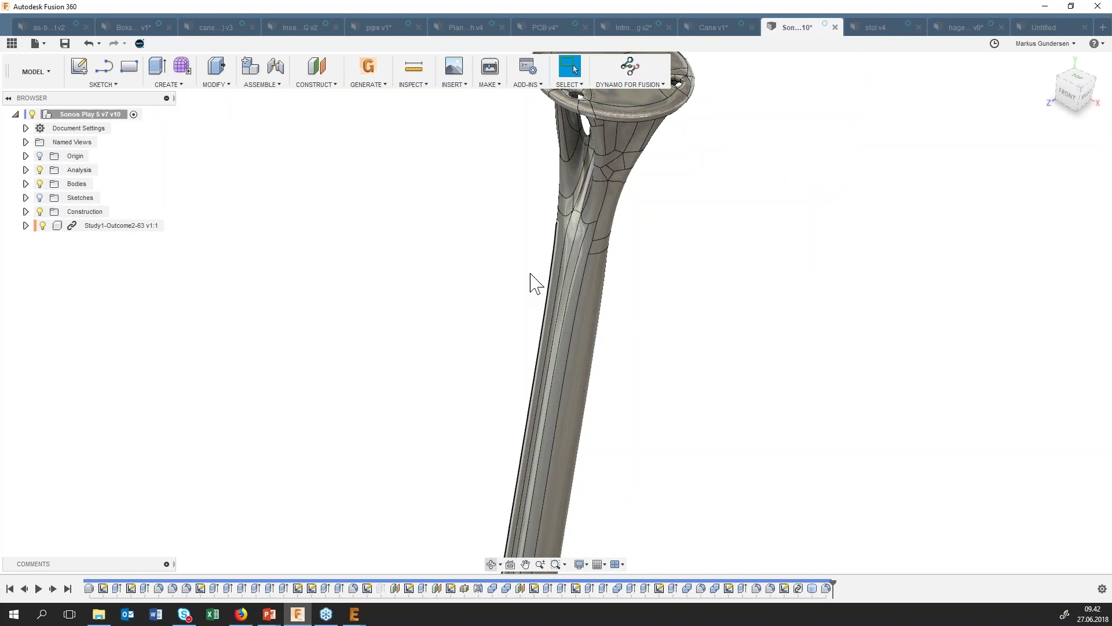
pyautogui.moveTo(656, 208)
pyautogui.mouseDown(button='middle')
pyautogui.moveTo(649, 388)
pyautogui.moveTo(537, 294)
pyautogui.moveTo(534, 306)
pyautogui.moveTo(605, 342)
pyautogui.moveTo(671, 349)
pyautogui.moveTo(711, 336)
pyautogui.moveTo(690, 328)
pyautogui.moveTo(640, 370)
pyautogui.moveTo(569, 380)
pyautogui.mouseUp(button='middle')
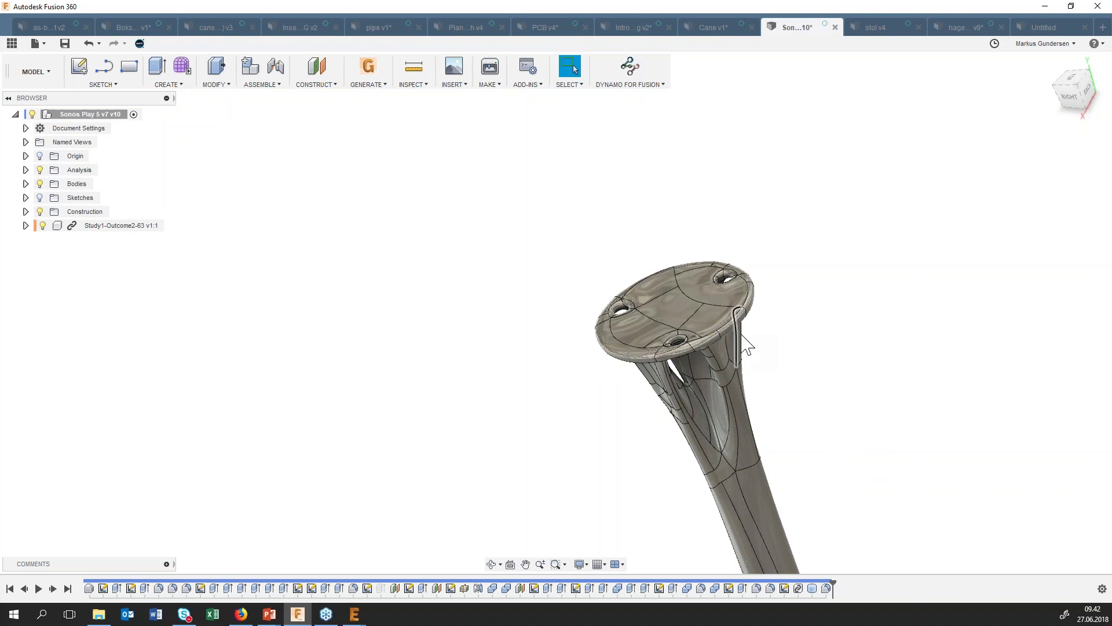
pyautogui.moveTo(746, 343)
pyautogui.keyDown('shift'); pyautogui.mouseDown(button='middle')
pyautogui.moveTo(747, 376)
pyautogui.moveTo(693, 314)
pyautogui.moveTo(563, 274)
pyautogui.mouseUp(button='middle'); pyautogui.keyUp('shift')
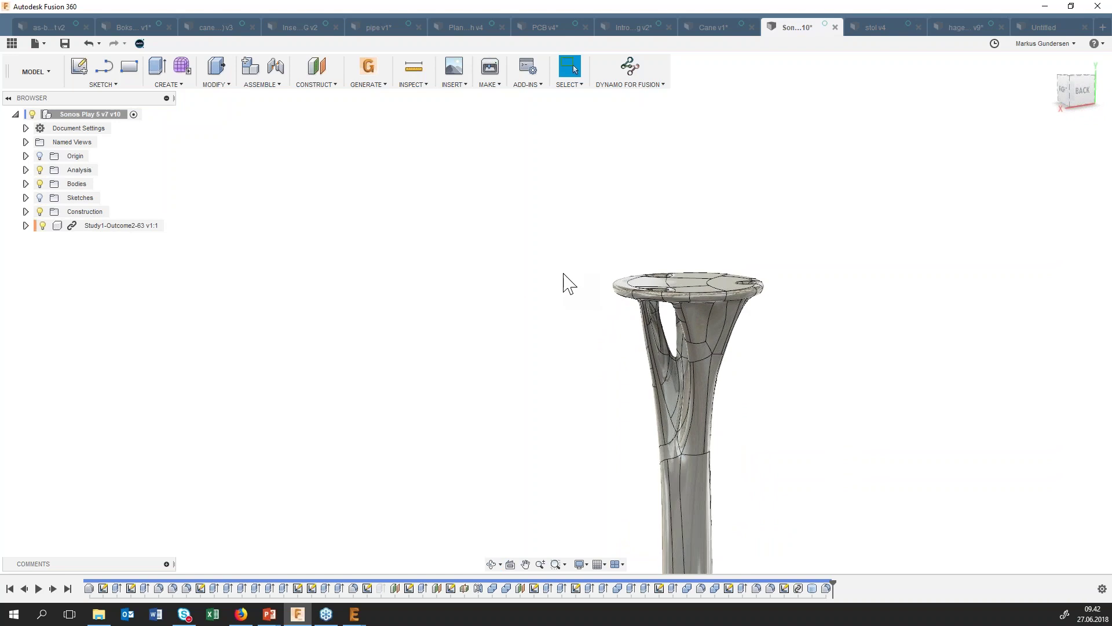
# Expand the Study1-Outcome2-63 and Bodies folders and show the red obstacle plate and pins.
pyautogui.click(26, 226)
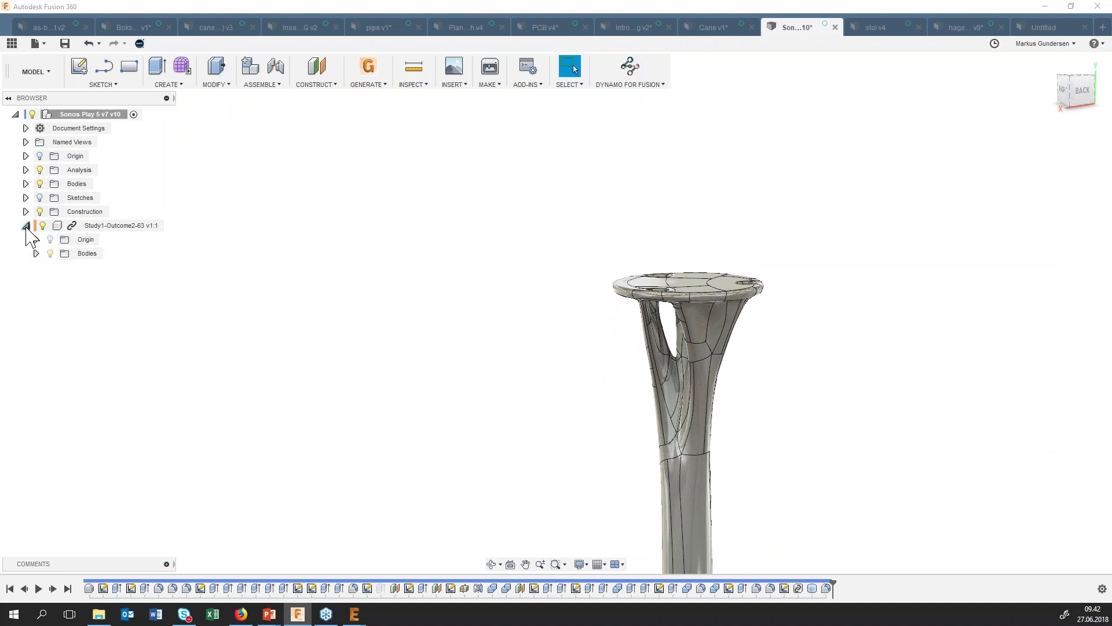
pyautogui.click(36, 253)
pyautogui.click(26, 184)
pyautogui.click(50, 198)
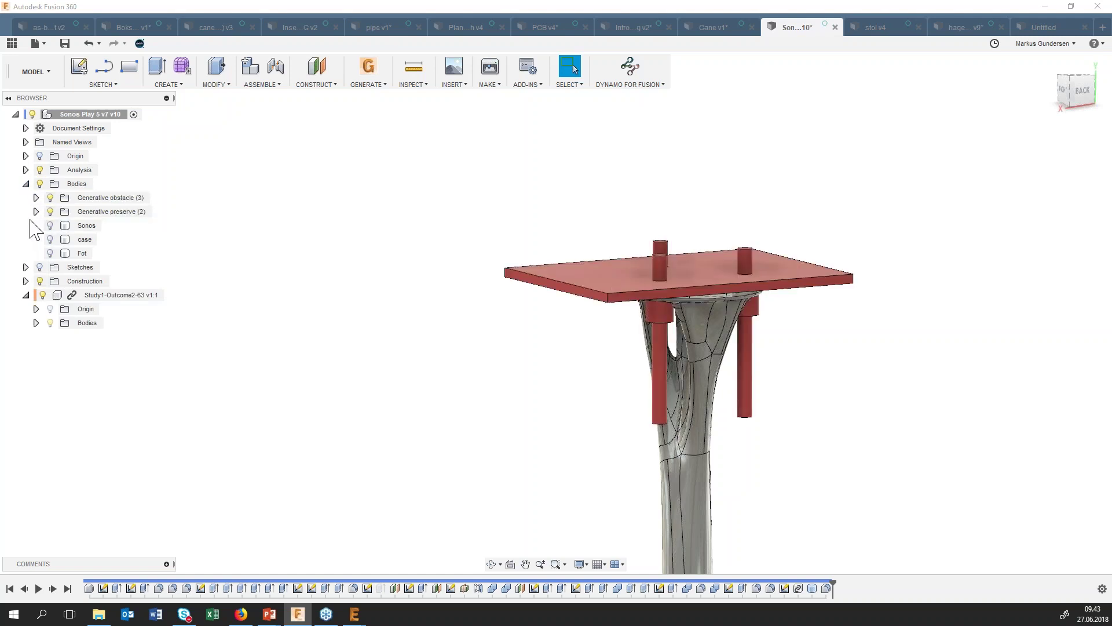
pyautogui.click(36, 212)
pyautogui.click(36, 212)
pyautogui.scroll(-3, 489, 513)
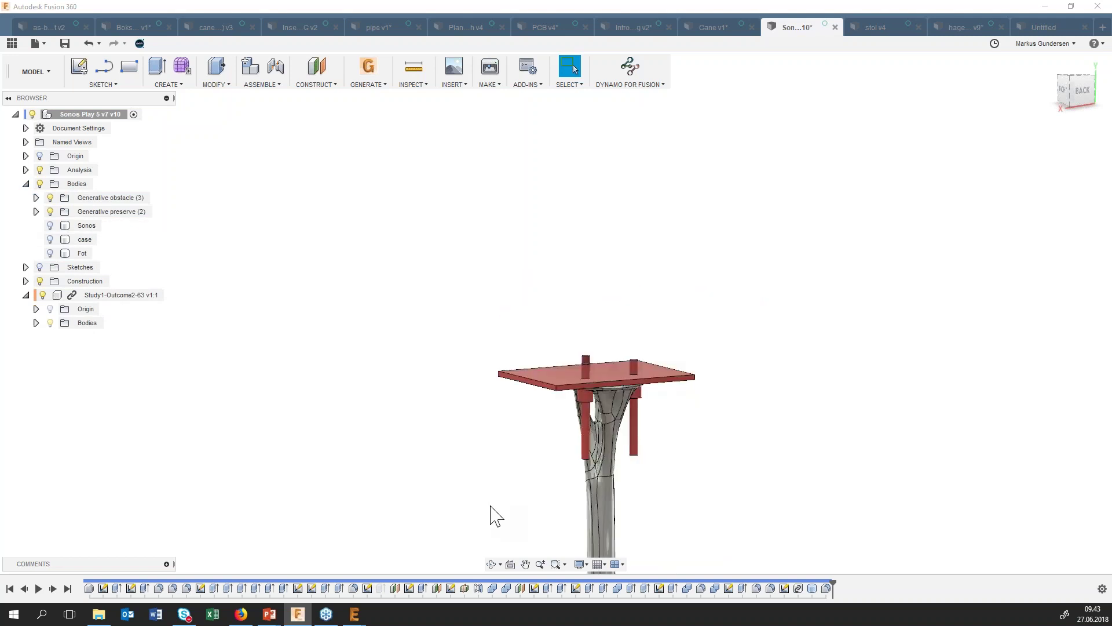
pyautogui.click(526, 564)
pyautogui.moveTo(505, 439); pyautogui.dragTo(514, 268)
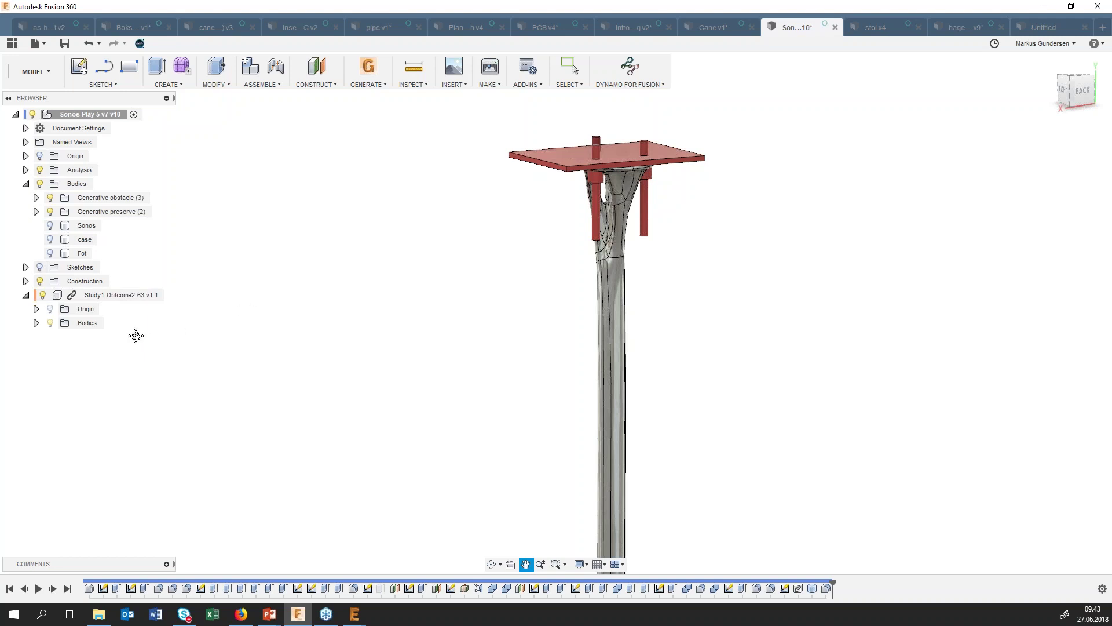
pyautogui.press('Escape')
# Hide the generative outcome and orbit, pan and zoom to inspect the obstacle plate and plank.
pyautogui.click(42, 295)
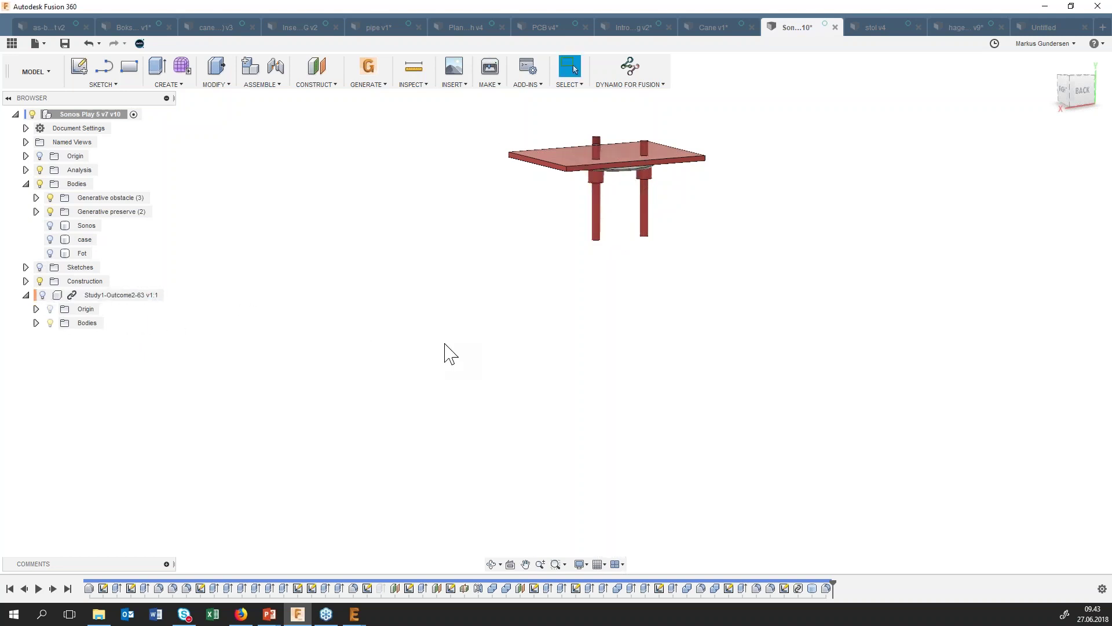
pyautogui.click(491, 564)
pyautogui.moveTo(514, 383)
pyautogui.mouseDown()
pyautogui.moveTo(506, 371)
pyautogui.moveTo(513, 385)
pyautogui.mouseUp()
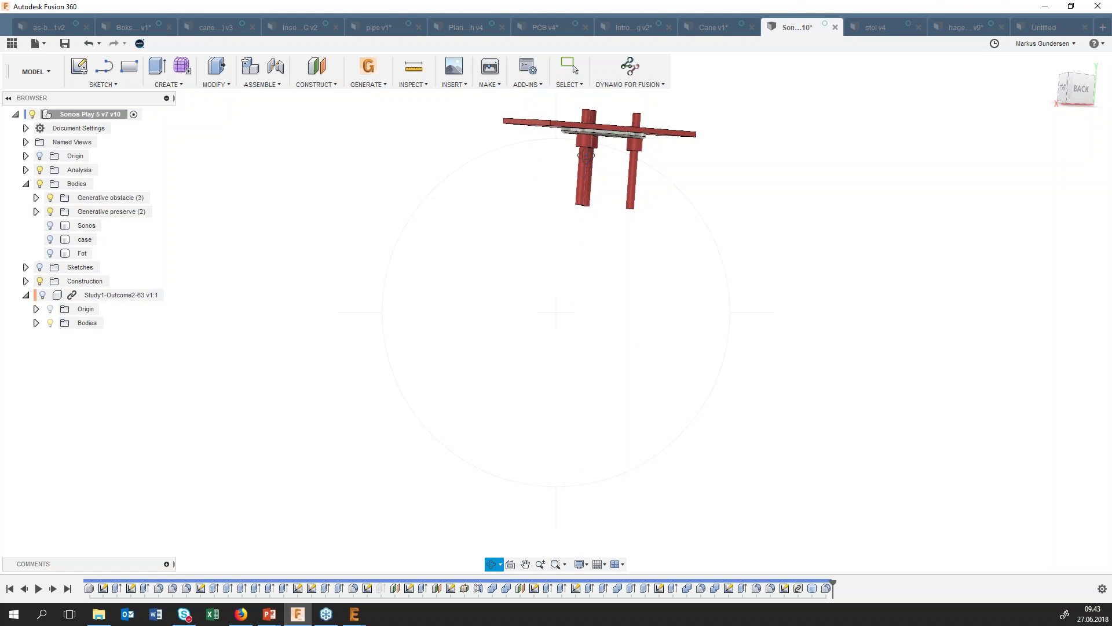
pyautogui.scroll(2, 605, 137)
pyautogui.scroll(1, 605, 137)
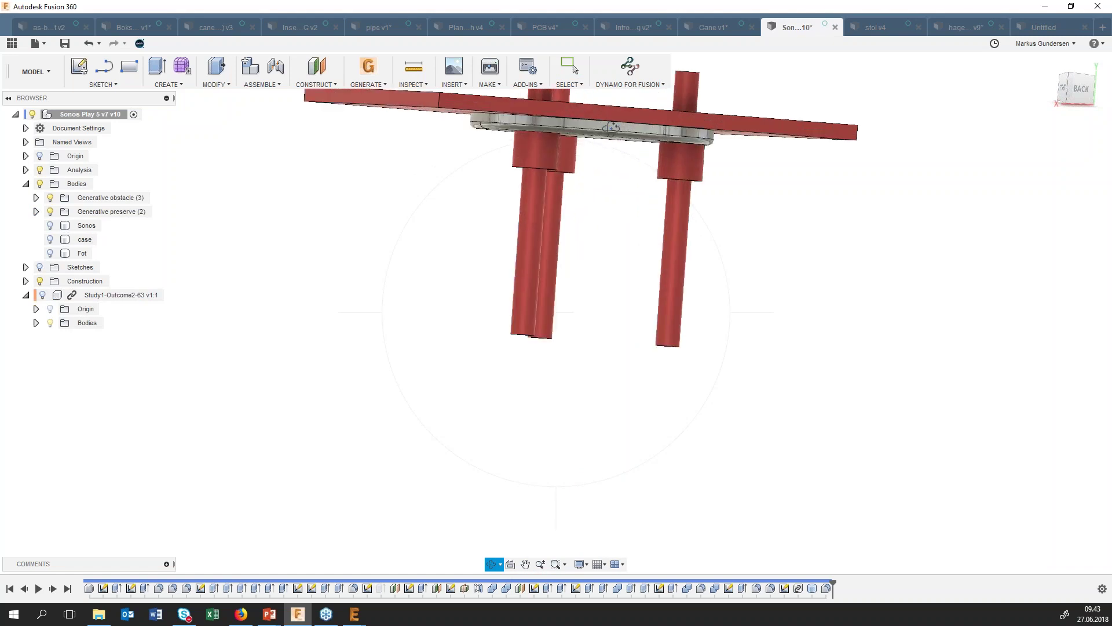
pyautogui.scroll(-2, 616, 187)
pyautogui.scroll(-1, 603, 265)
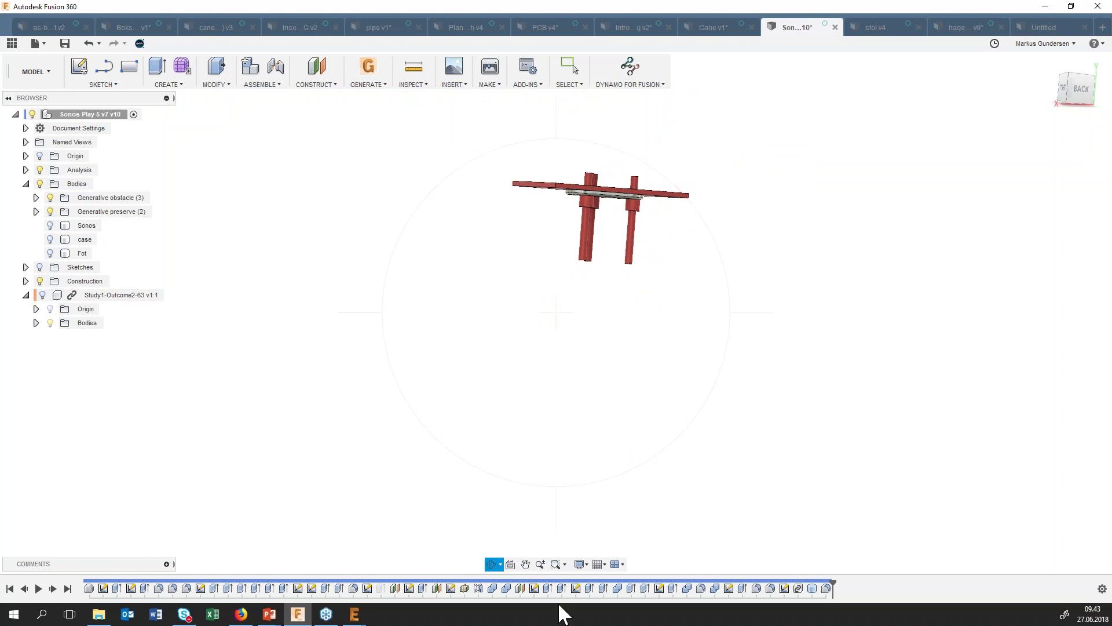
pyautogui.click(525, 565)
pyautogui.scroll(3, 575, 305)
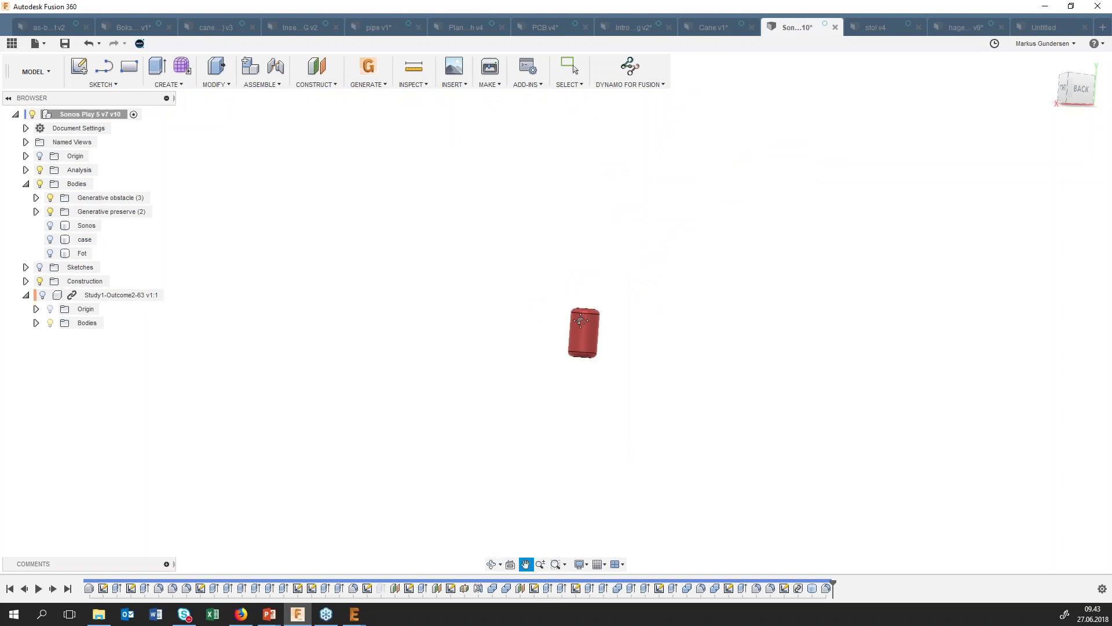
pyautogui.scroll(1, 576, 305)
pyautogui.scroll(-3, 595, 433)
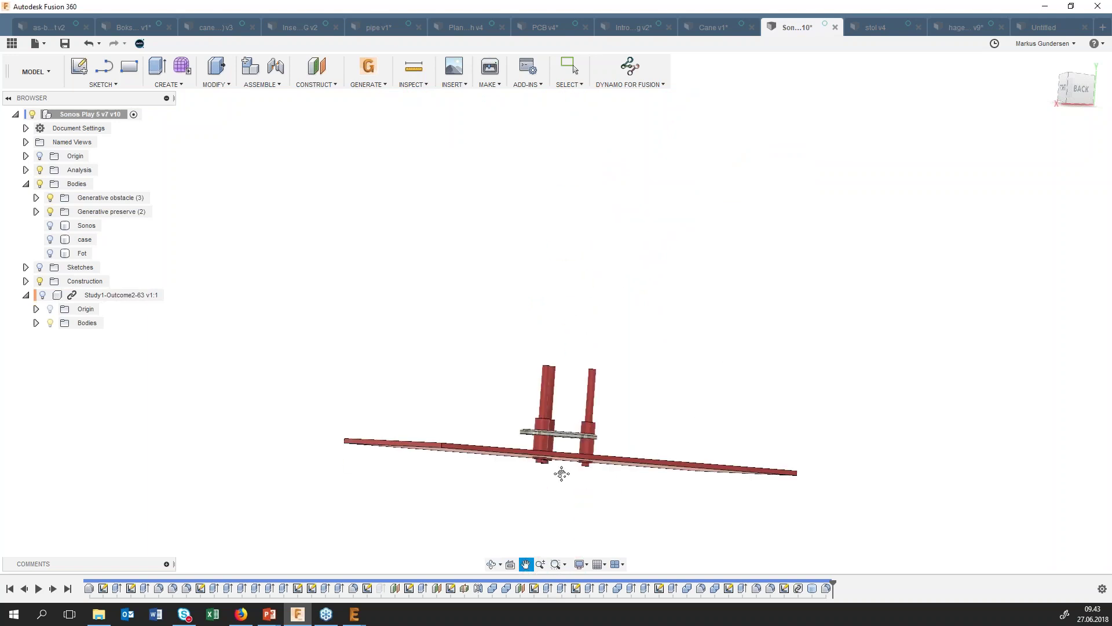
pyautogui.click(491, 564)
pyautogui.moveTo(531, 464); pyautogui.dragTo(439, 496)
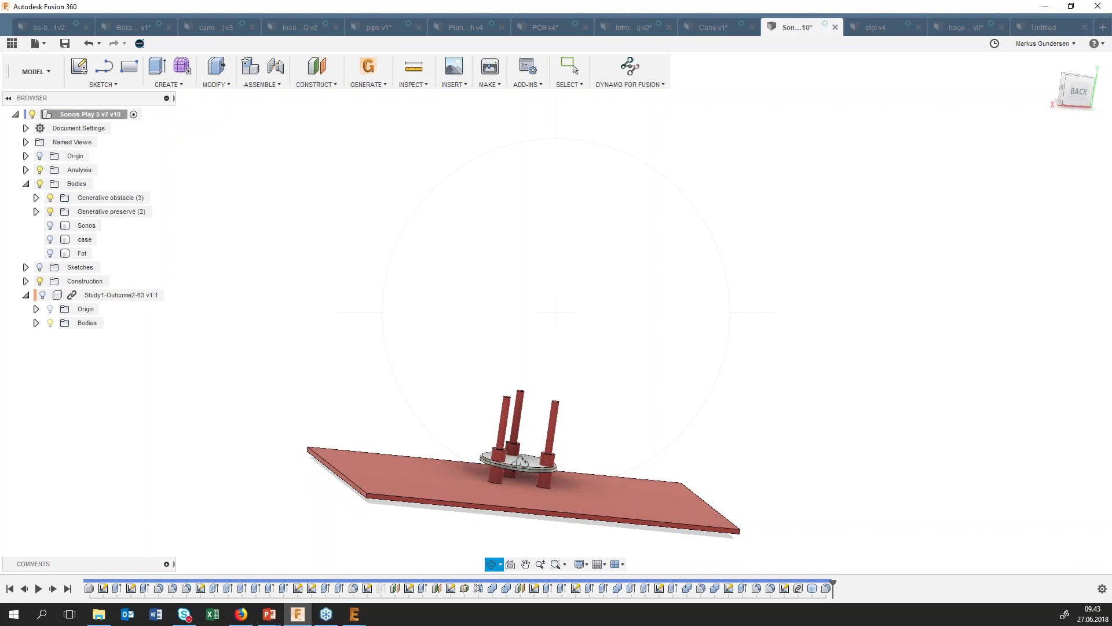
pyautogui.scroll(1, 517, 463)
pyautogui.scroll(2, 521, 458)
pyautogui.scroll(2, 530, 449)
pyautogui.scroll(2, 543, 436)
pyautogui.scroll(-3, 543, 437)
pyautogui.scroll(-2, 543, 436)
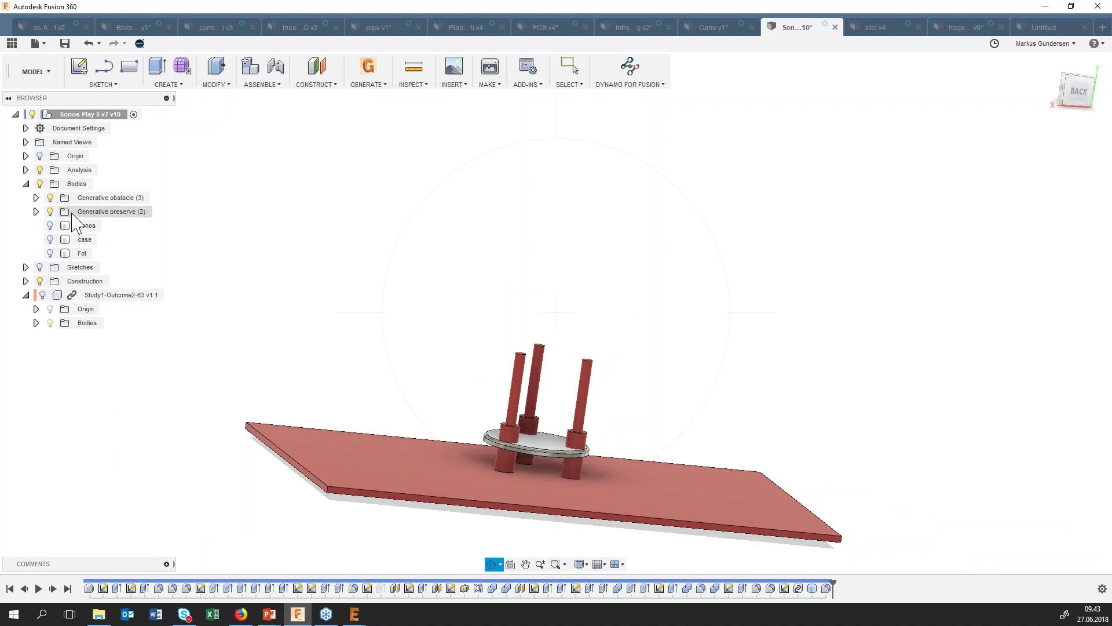
pyautogui.press('Escape')
# Select the Fot body, show the generative outcome again, and hide the obstacle and preserve bodies.
pyautogui.click(45, 254)
pyautogui.click(42, 295)
pyautogui.scroll(-2, 340, 333)
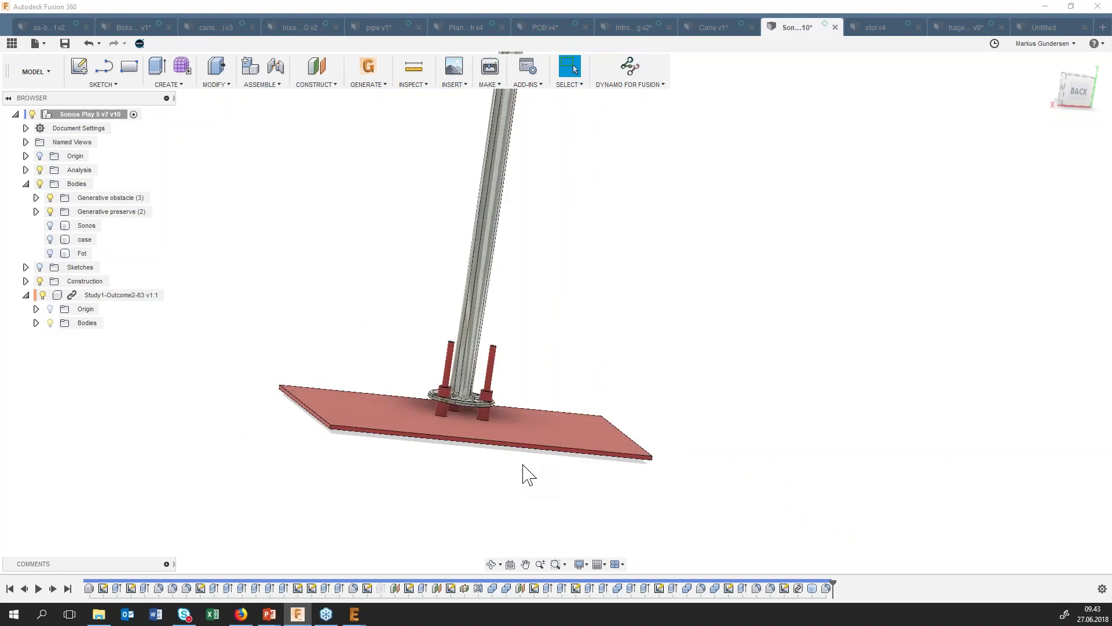
pyautogui.scroll(3, 426, 385)
pyautogui.scroll(-8, 574, 406)
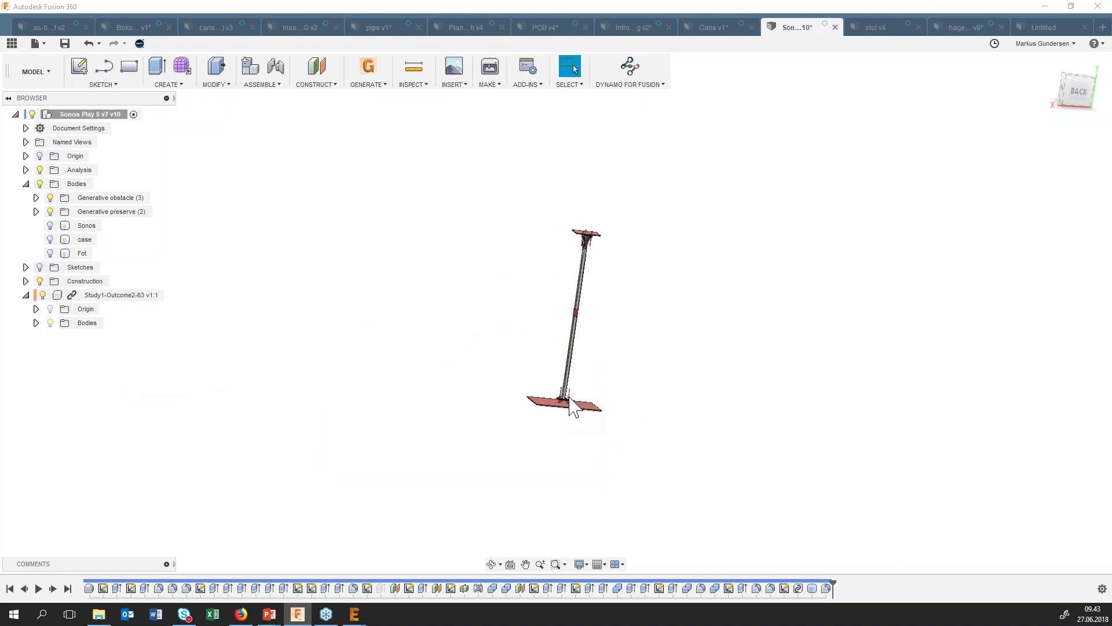
pyautogui.scroll(2, 596, 273)
pyautogui.scroll(3, 582, 273)
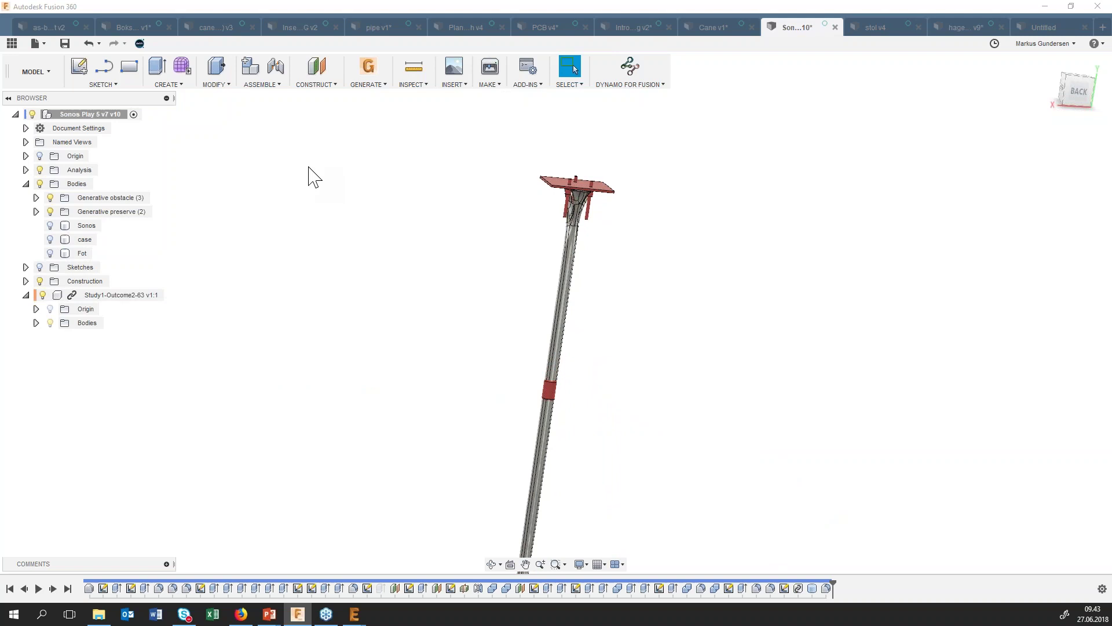
pyautogui.click(39, 184)
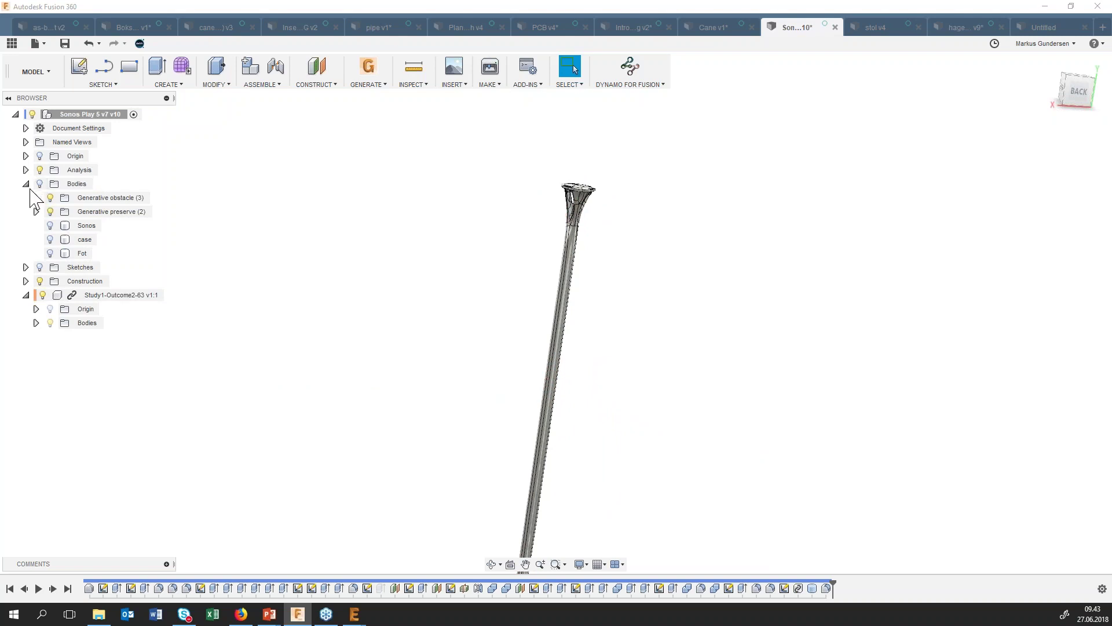
# Tidy the browser's Bodies folders, window-select the model, then bring the empty Untitled design forward.
pyautogui.click(27, 183)
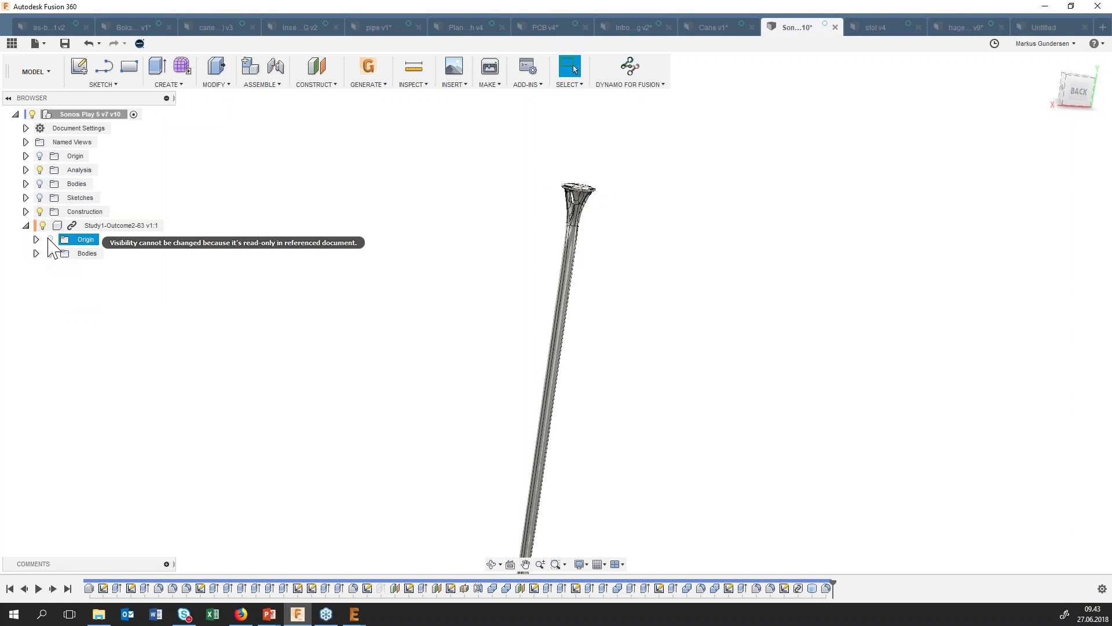
pyautogui.click(36, 254)
pyautogui.click(34, 254)
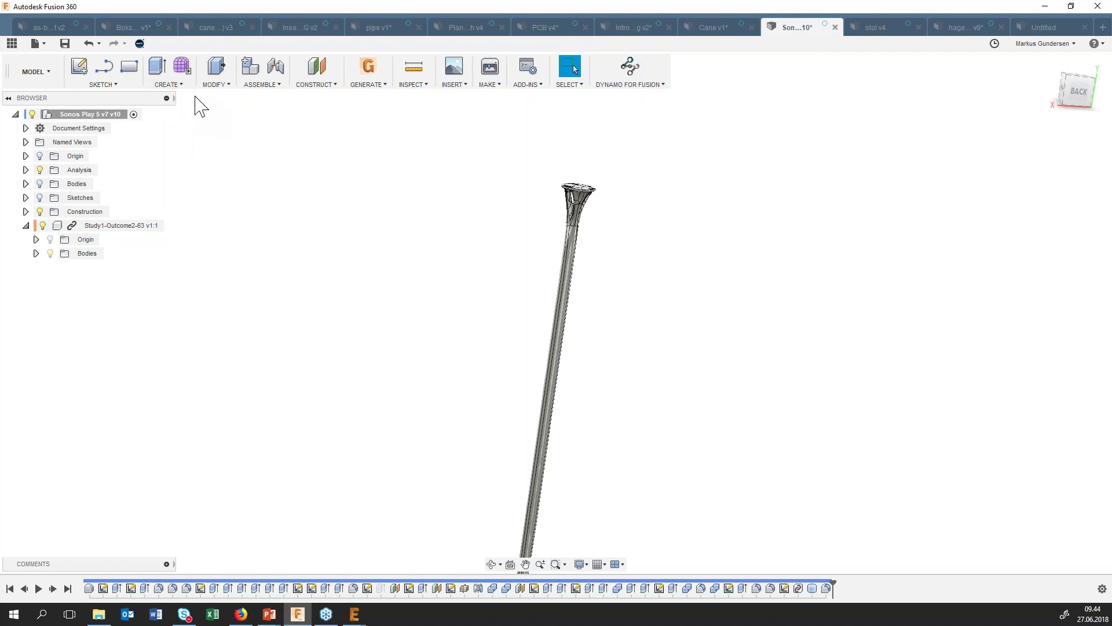
pyautogui.moveTo(195, 96); pyautogui.dragTo(166, 235)
pyautogui.moveTo(166, 234); pyautogui.dragTo(234, 253)
pyautogui.click(1049, 29)
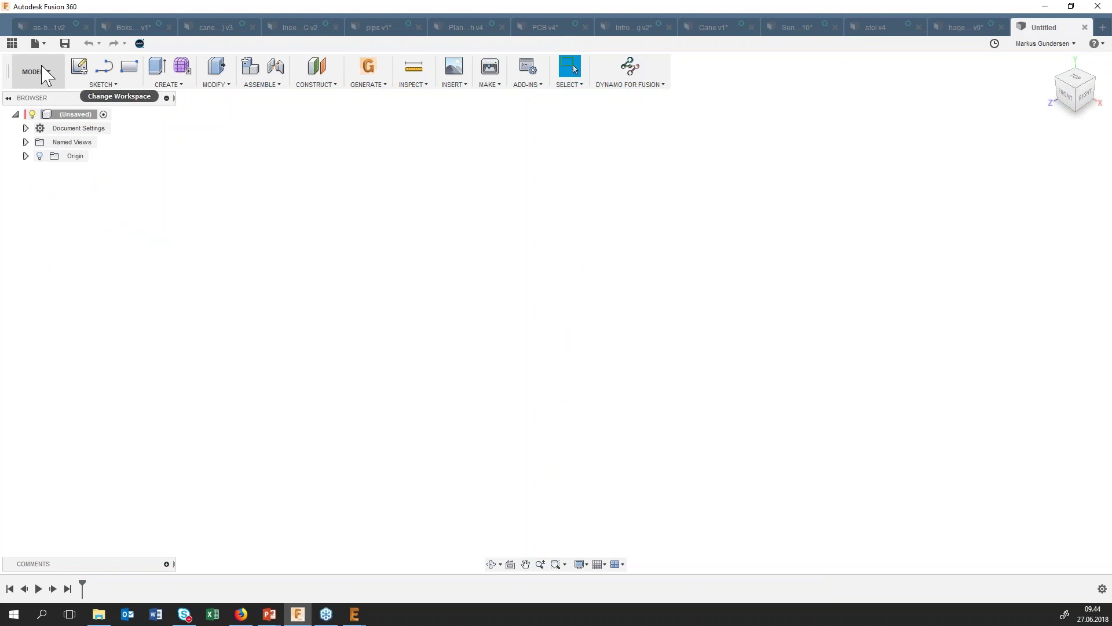
# From the Data Panel's Upload dialog, pick rhino_head in 3D-objekter\Rhino_\files.
pyautogui.click(12, 46)
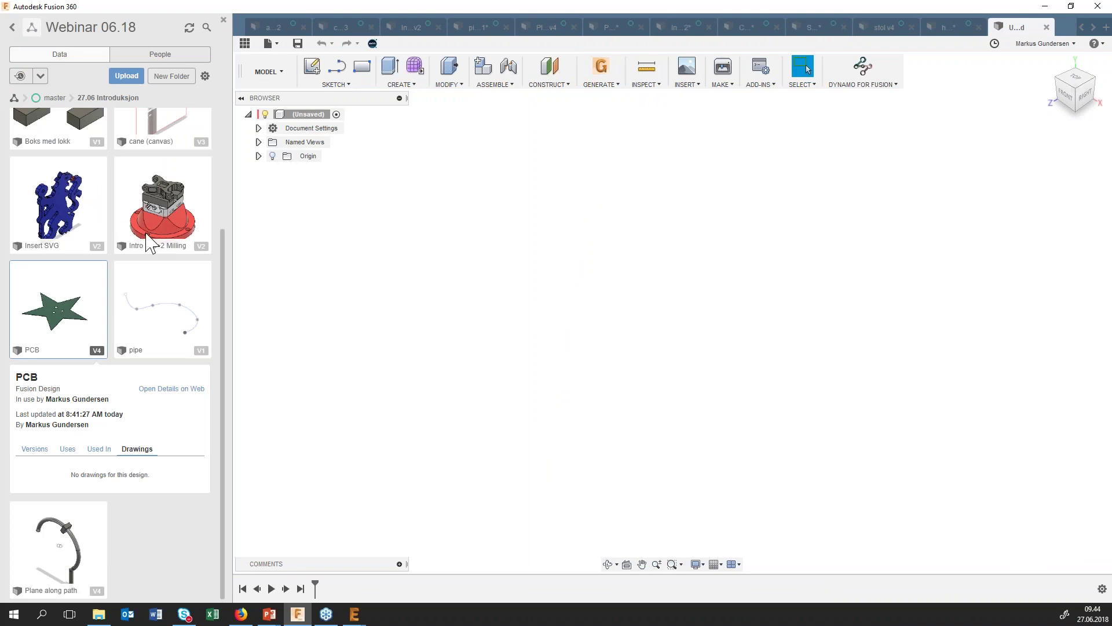
pyautogui.click(94, 351)
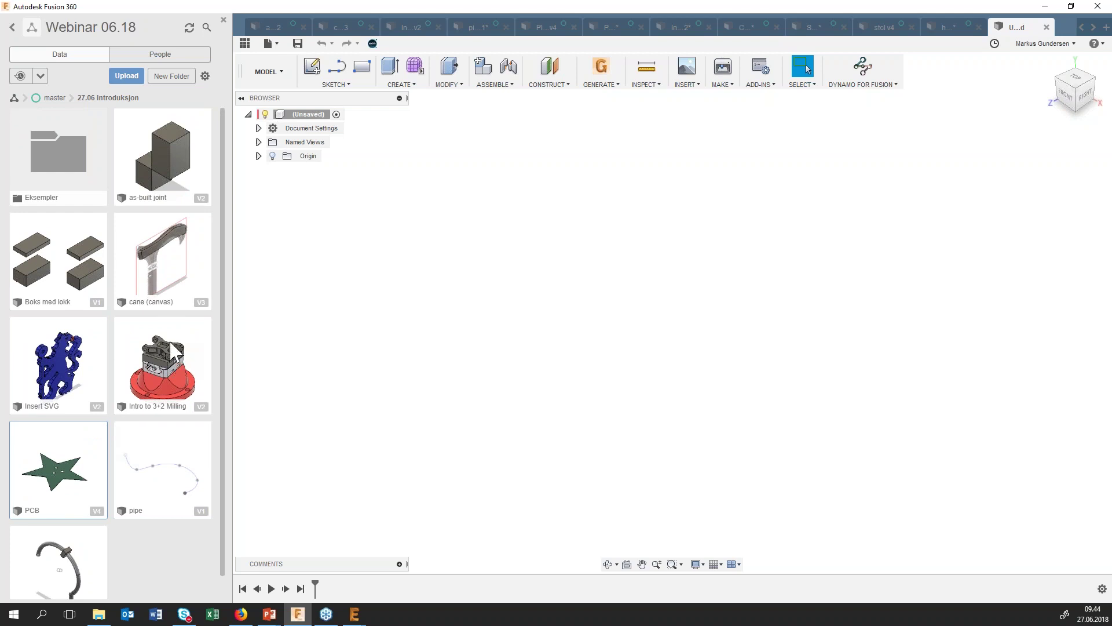
pyautogui.click(133, 80)
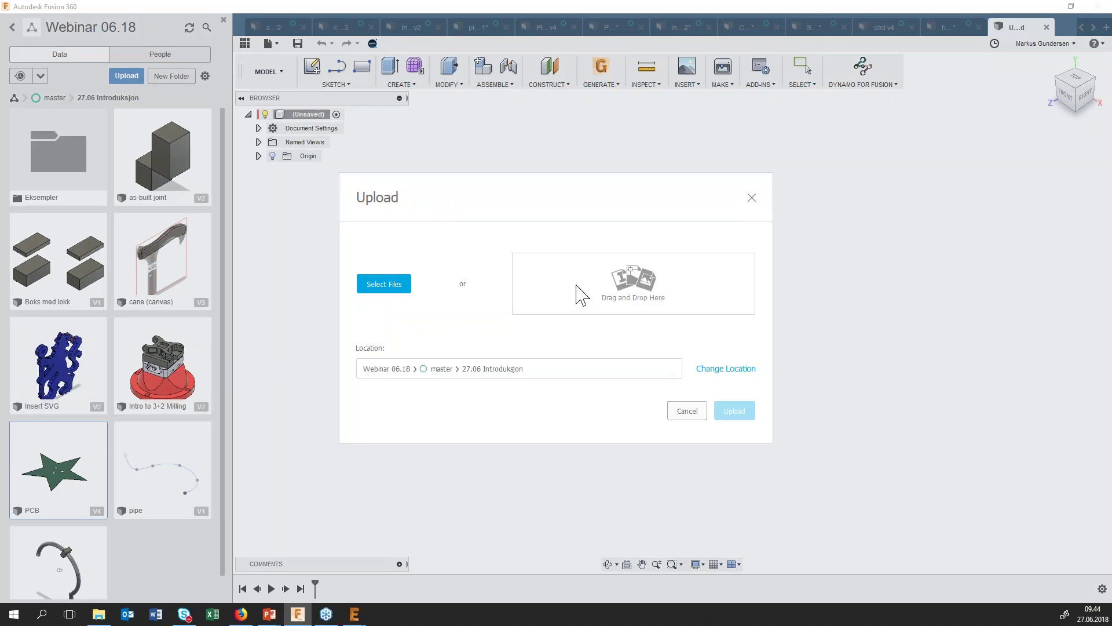
pyautogui.click(385, 284)
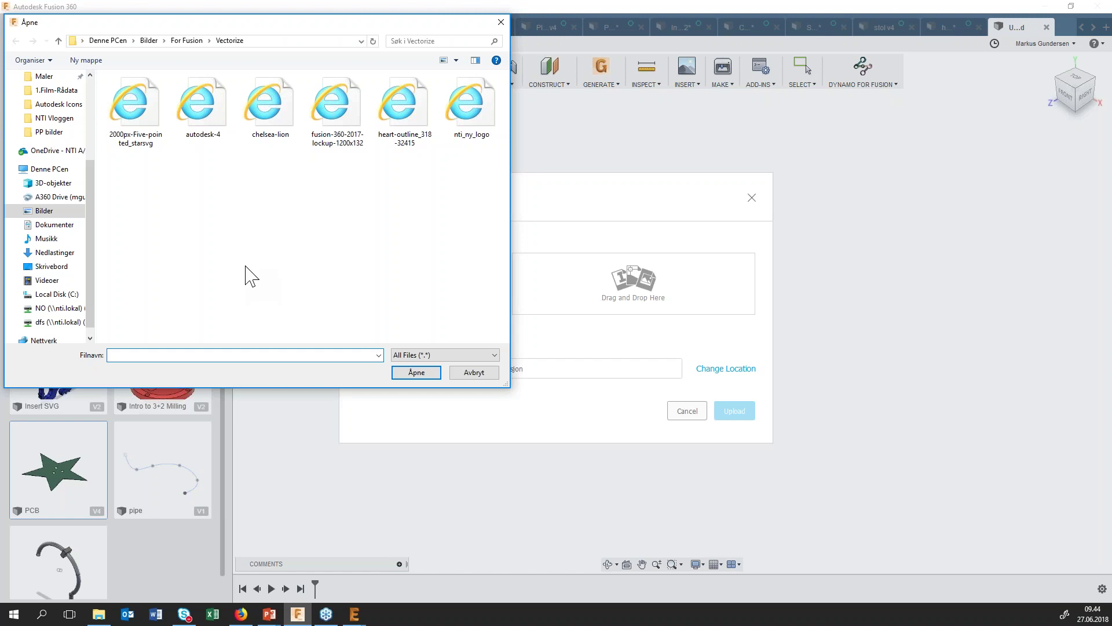
pyautogui.click(58, 183)
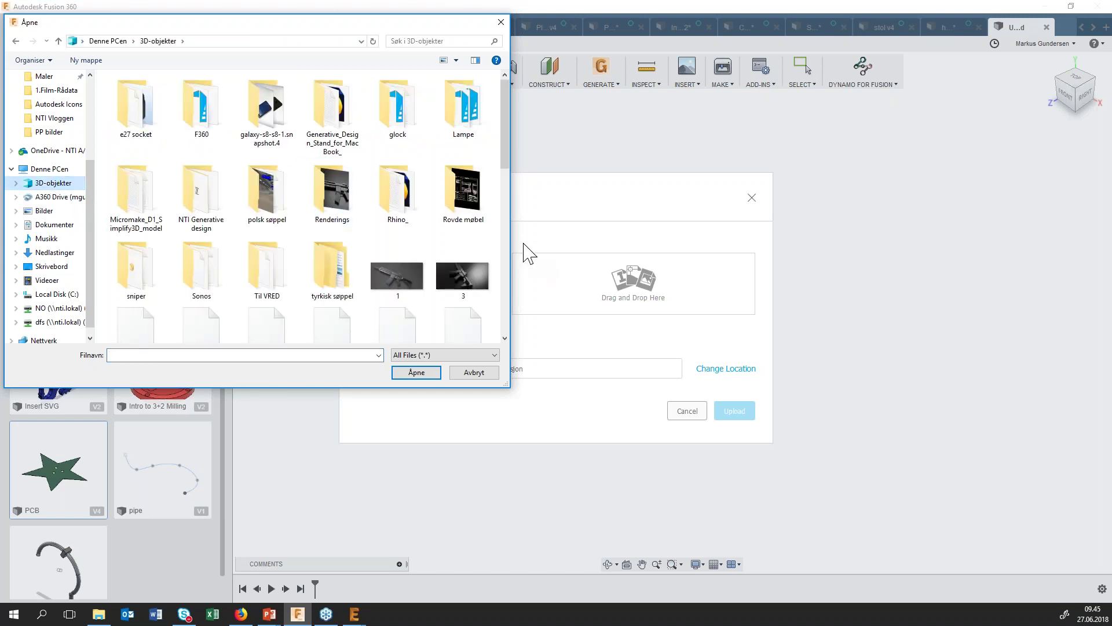
pyautogui.doubleClick(394, 217)
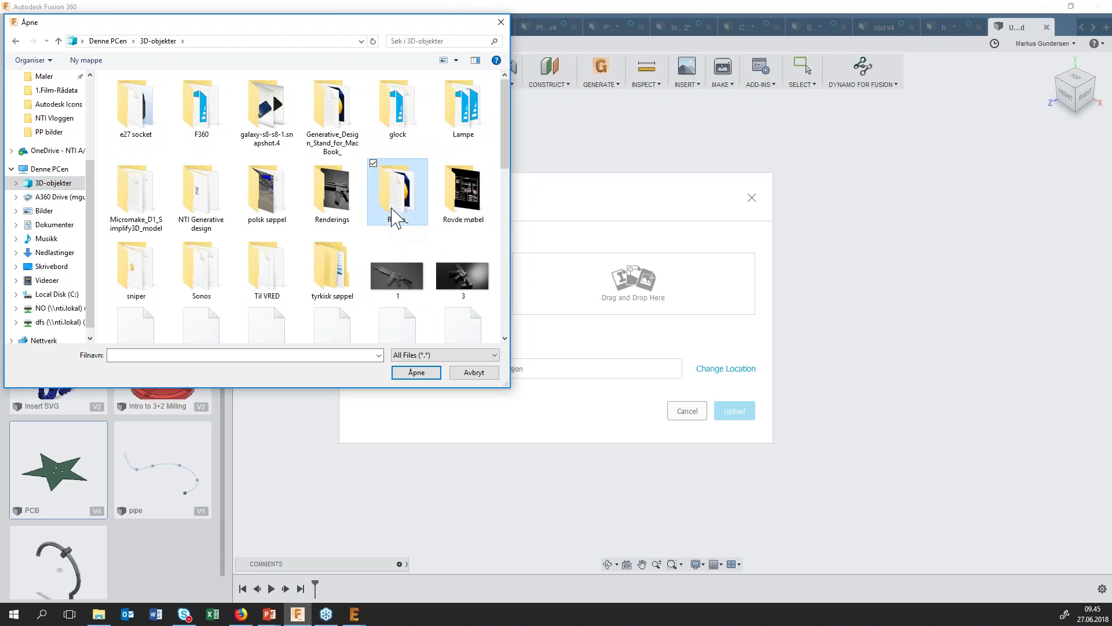
pyautogui.doubleClick(137, 135)
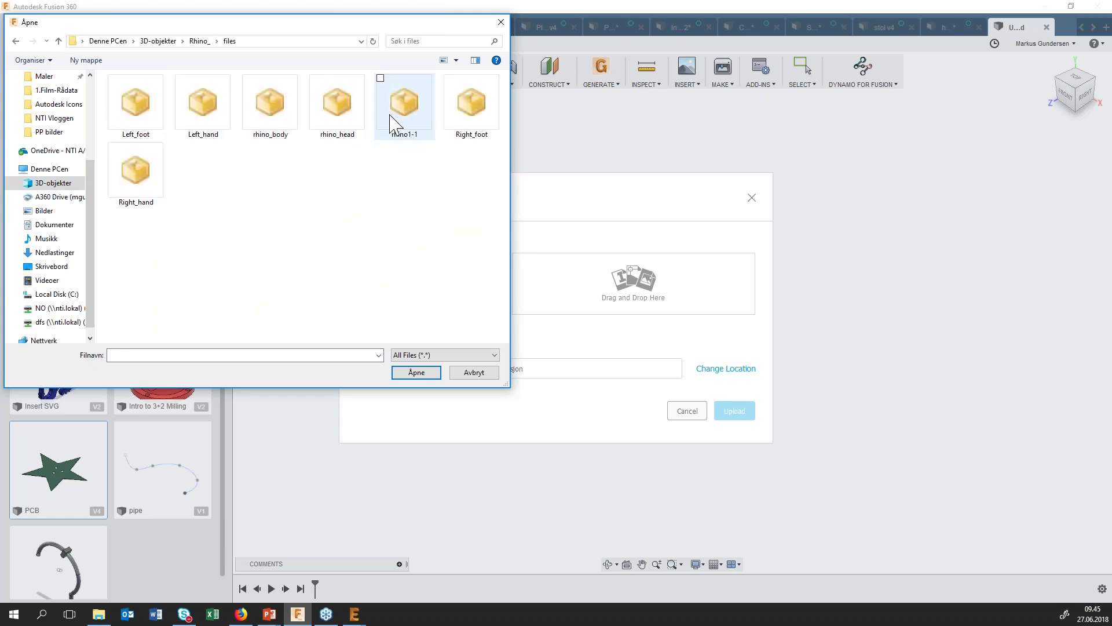
pyautogui.doubleClick(346, 118)
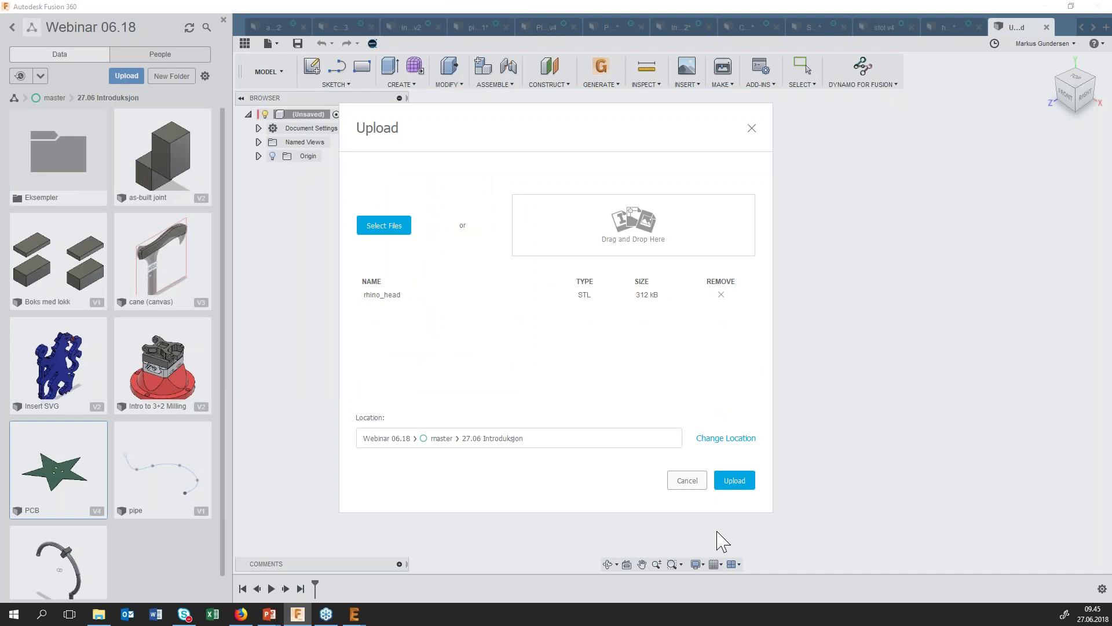
# Upload rhino_head, dismiss the job status, and open the resulting rhino head design.
pyautogui.click(733, 481)
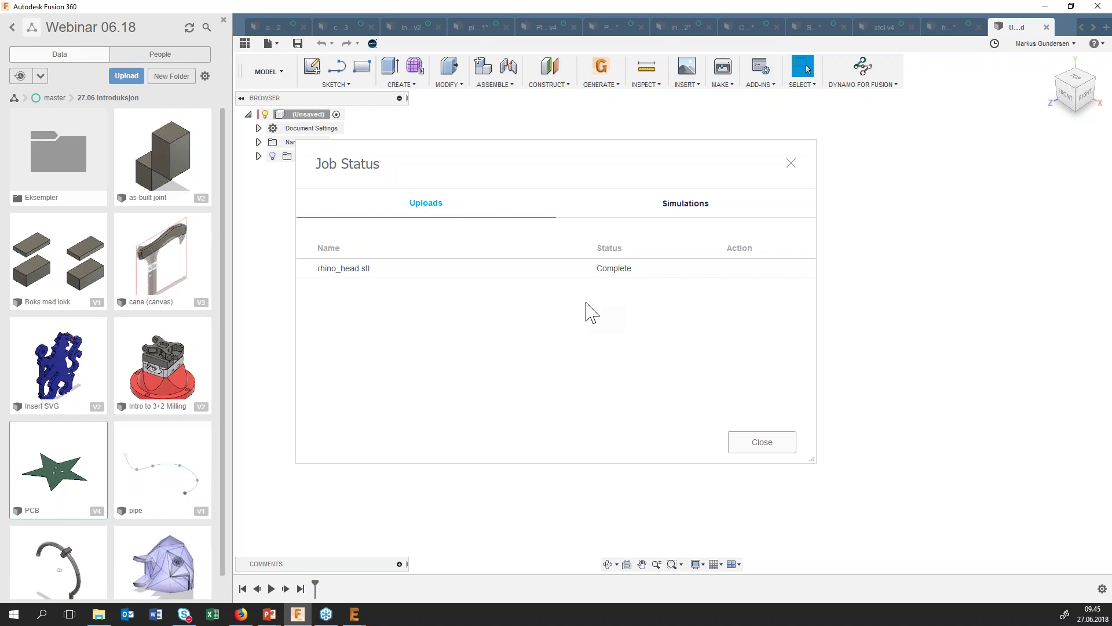
pyautogui.click(778, 446)
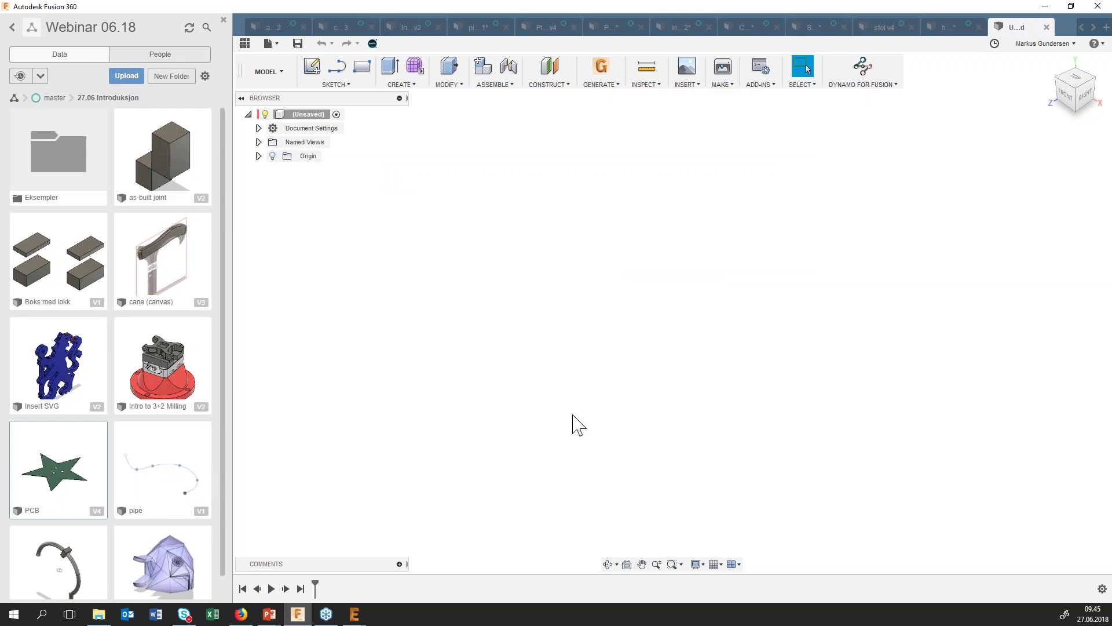
pyautogui.doubleClick(174, 574)
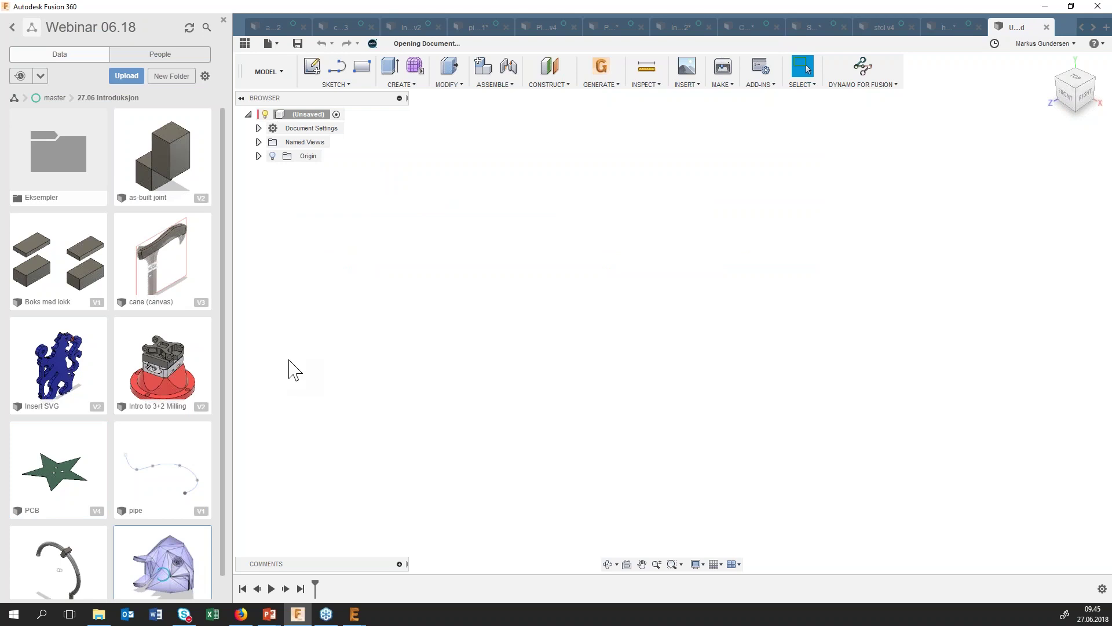
# Hide the Data Panel and orbit to inspect the rhino head mesh body.
pyautogui.click(223, 21)
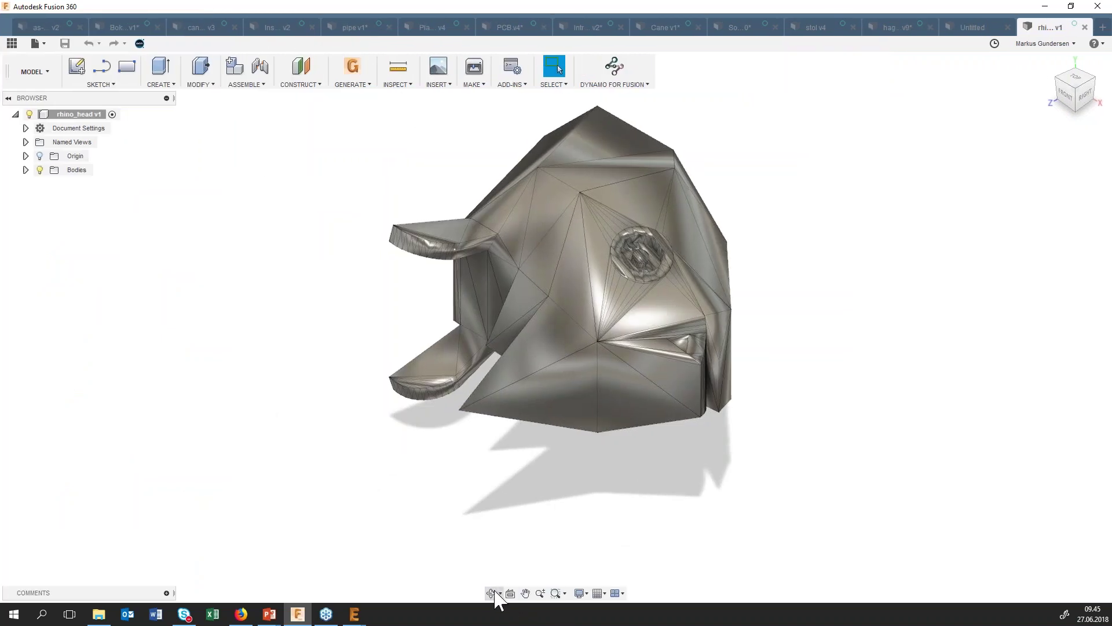
pyautogui.click(492, 593)
pyautogui.moveTo(682, 378)
pyautogui.mouseDown()
pyautogui.moveTo(580, 383)
pyautogui.moveTo(638, 398)
pyautogui.moveTo(632, 377)
pyautogui.moveTo(567, 316)
pyautogui.mouseUp()
pyautogui.press('Escape')
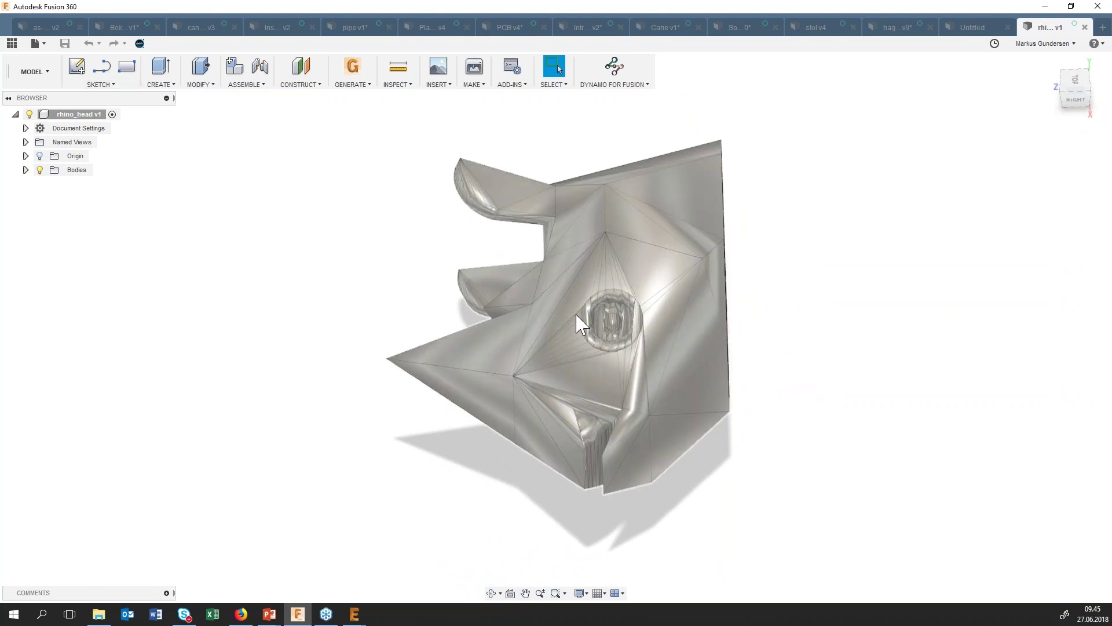
pyautogui.click(508, 277)
pyautogui.rightClick(508, 277)
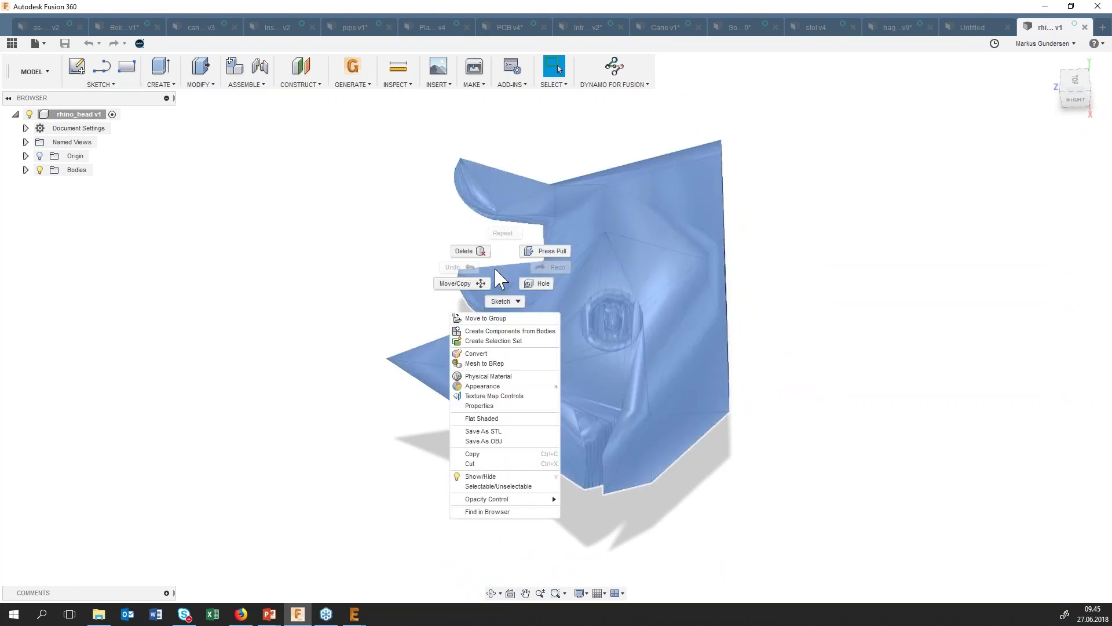
pyautogui.press('Escape')
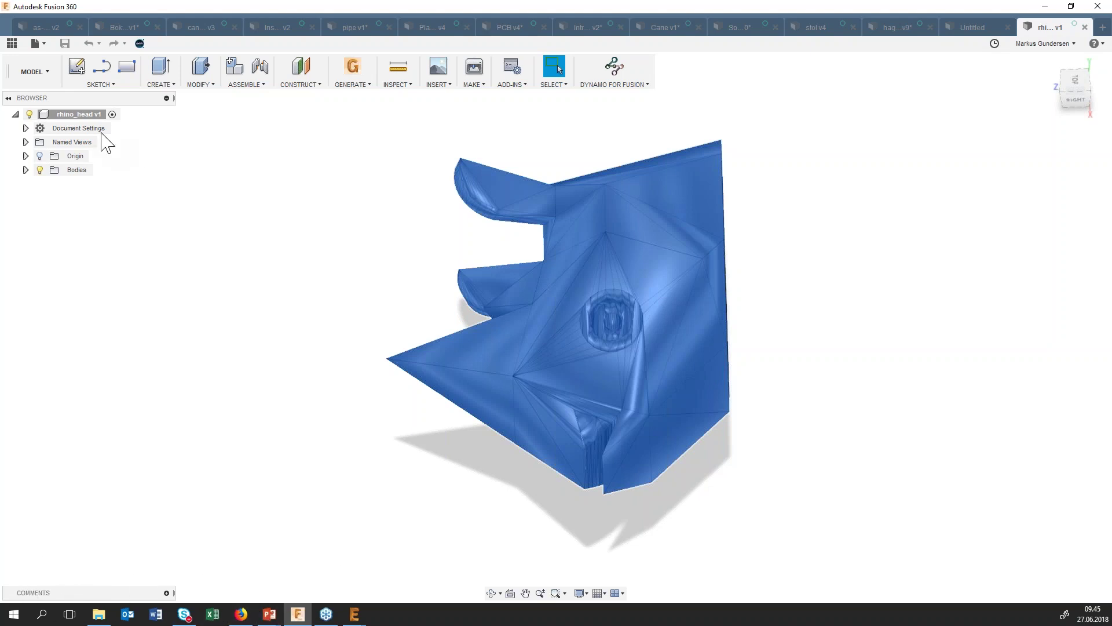
# Enable Capture Design History from the root rhino_head component's context menu.
pyautogui.rightClick(82, 116)
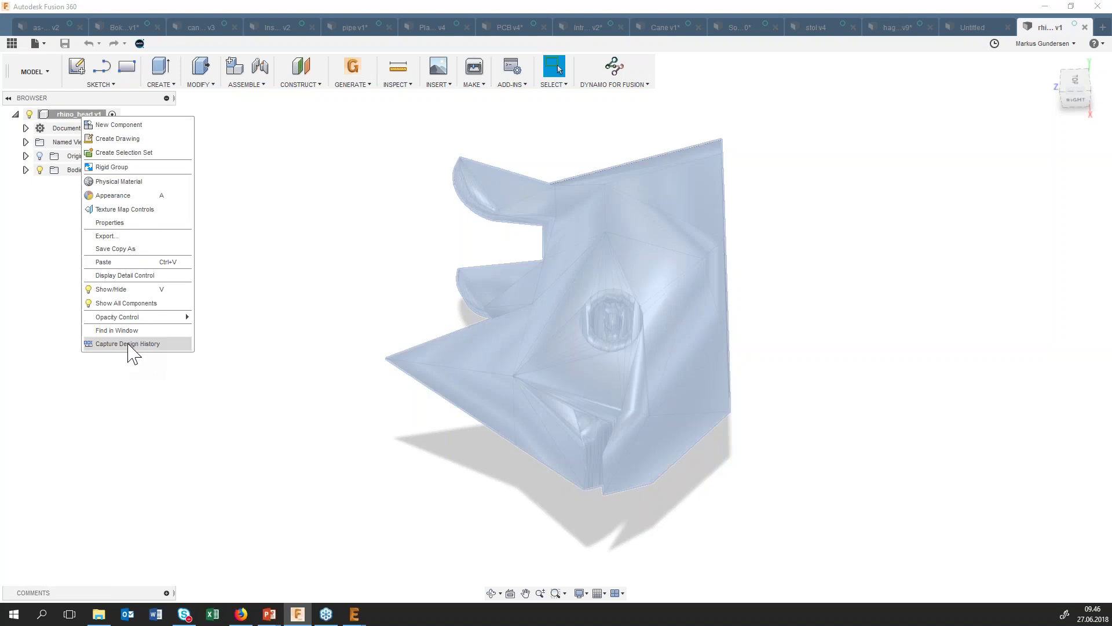
pyautogui.click(128, 276)
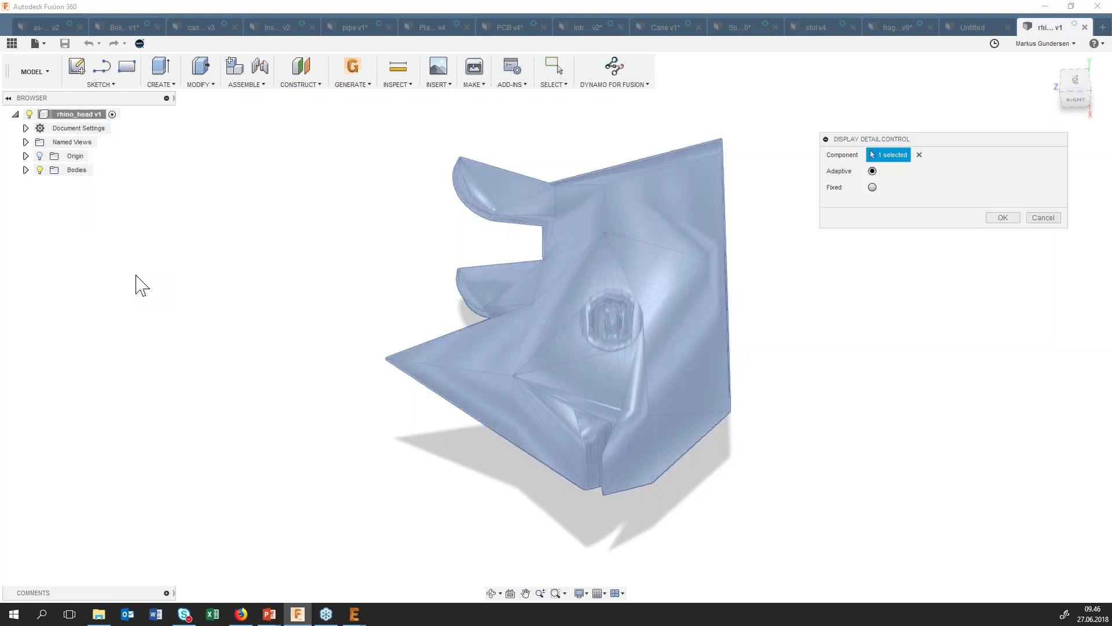
pyautogui.click(1044, 217)
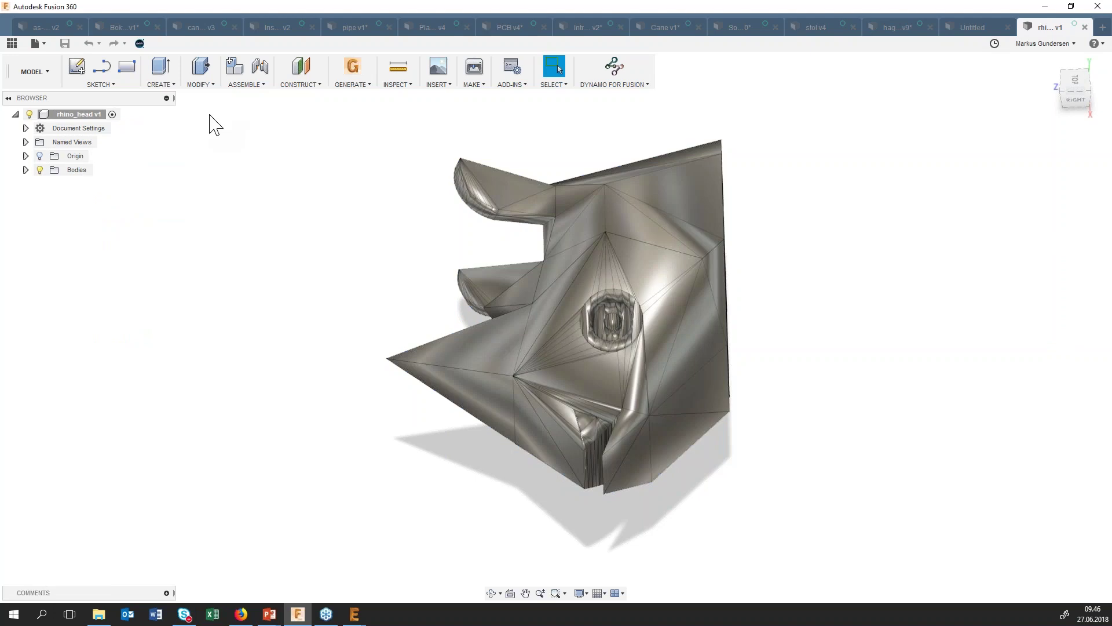
pyautogui.rightClick(79, 117)
pyautogui.click(119, 345)
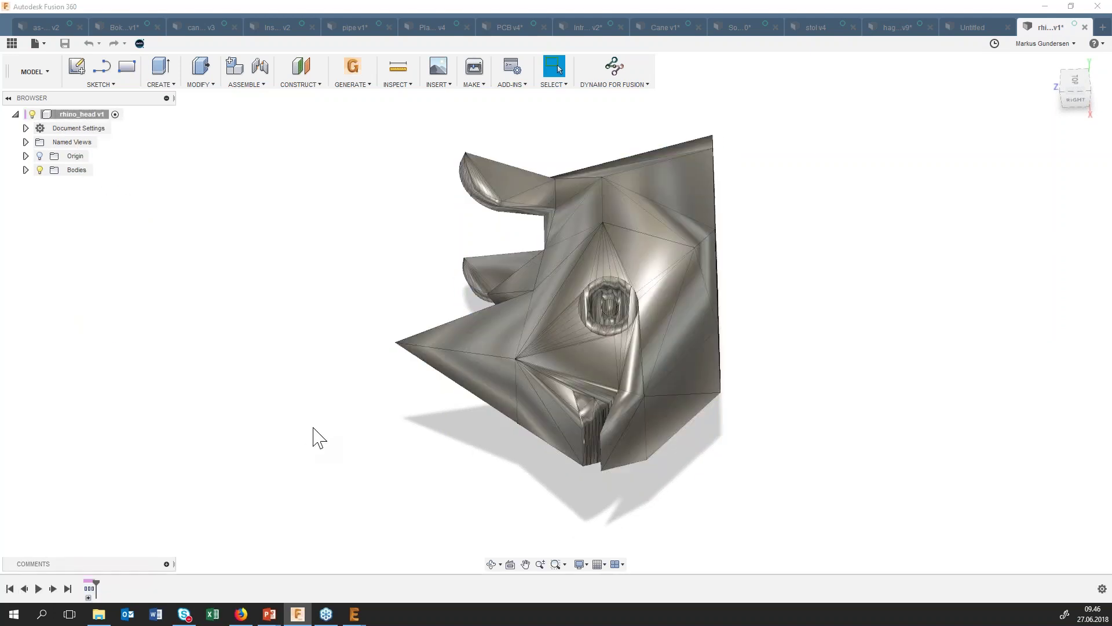
pyautogui.click(636, 297)
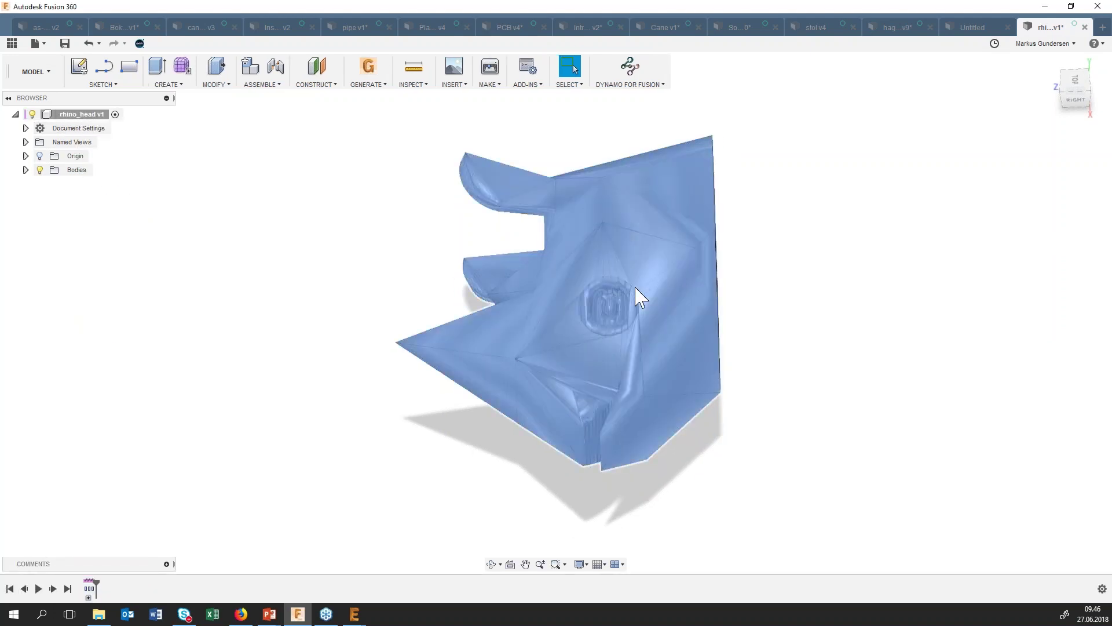
pyautogui.rightClick(638, 297)
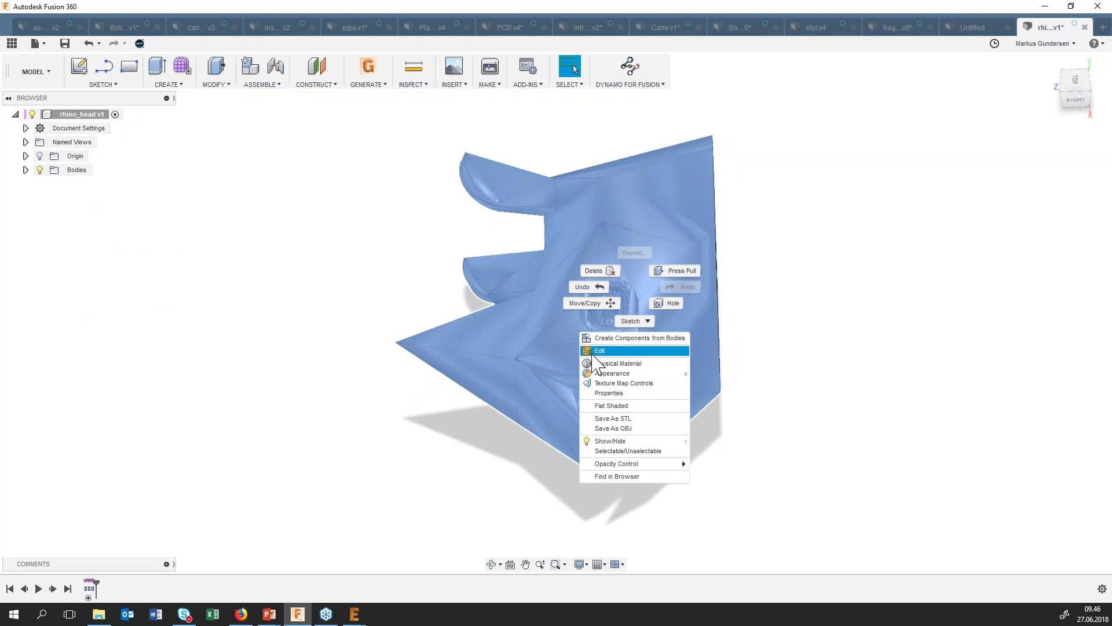
# Erase and fill the faces of the rhino head's round eye hole from the top view.
pyautogui.click(592, 351)
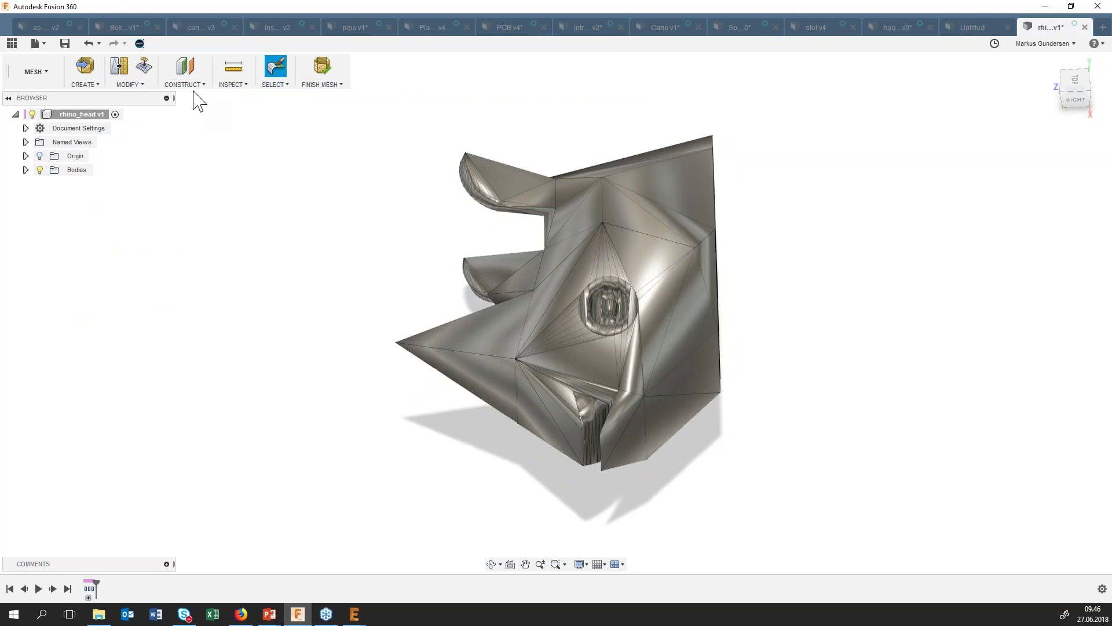
pyautogui.click(142, 86)
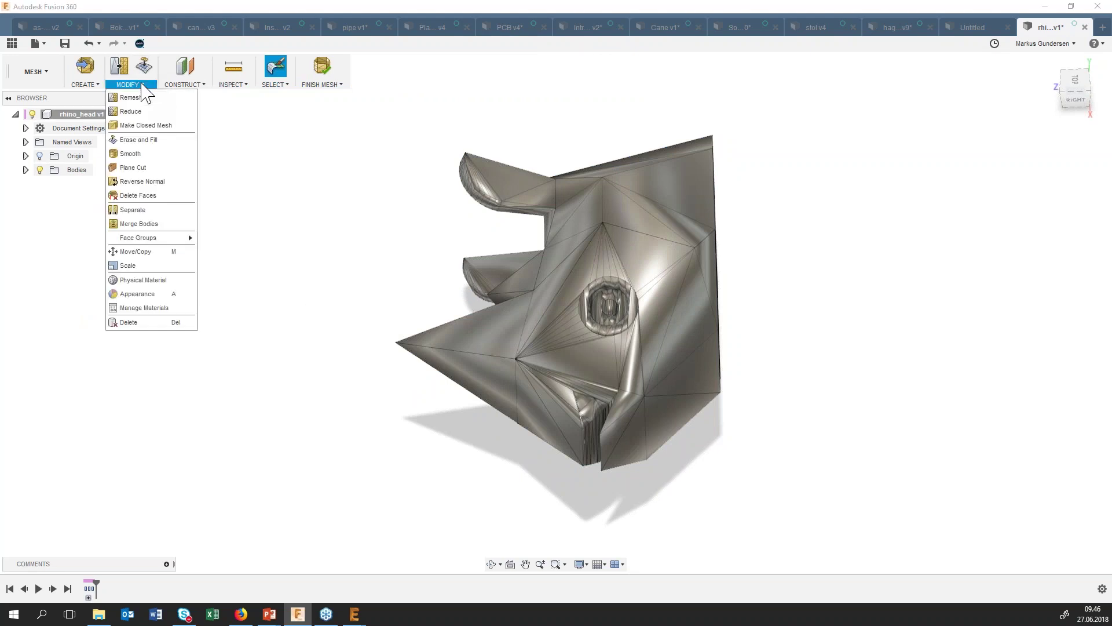
pyautogui.click(143, 141)
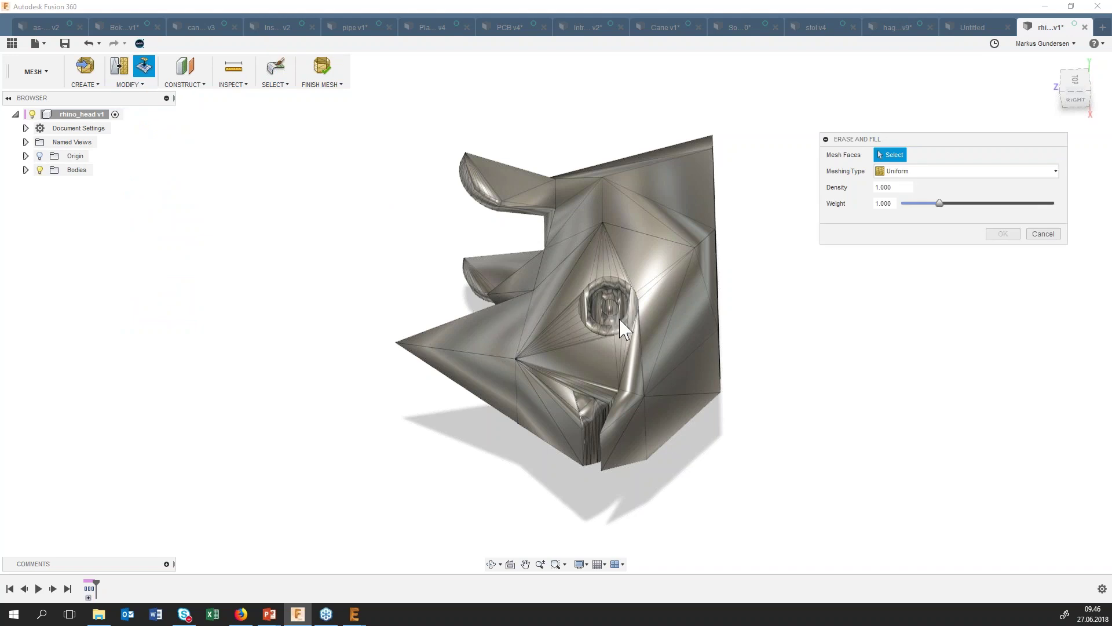
pyautogui.click(1075, 81)
pyautogui.click(599, 389)
pyautogui.moveTo(599, 389); pyautogui.dragTo(622, 368)
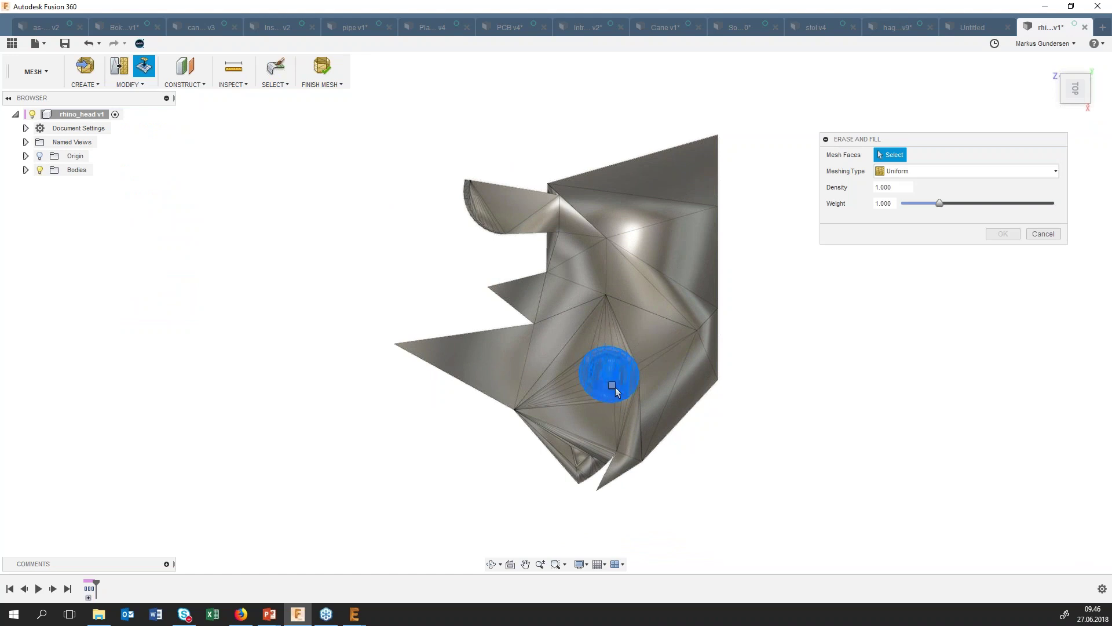
pyautogui.moveTo(619, 393); pyautogui.dragTo(604, 371)
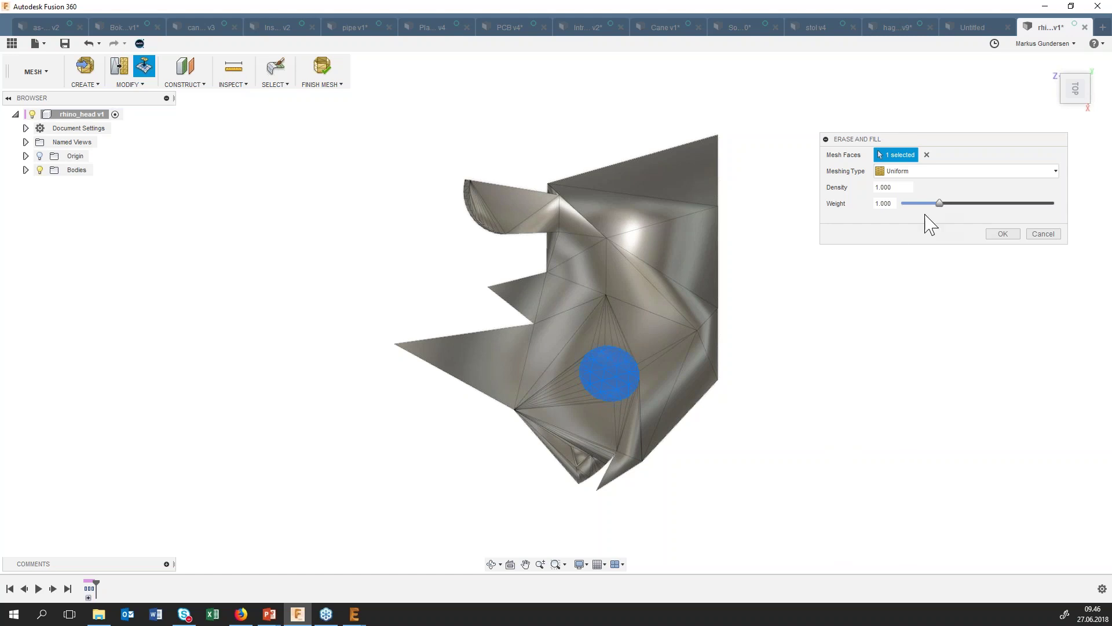
pyautogui.click(1007, 235)
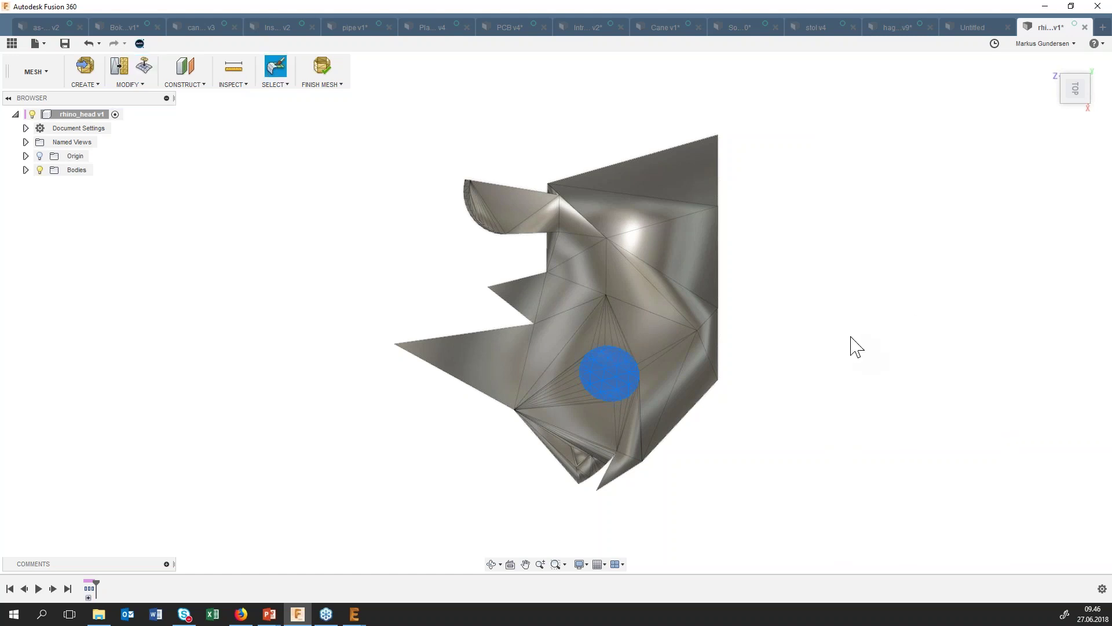
# Orbit the head to inspect the filled eye area from below.
pyautogui.click(492, 564)
pyautogui.moveTo(509, 492); pyautogui.dragTo(540, 445)
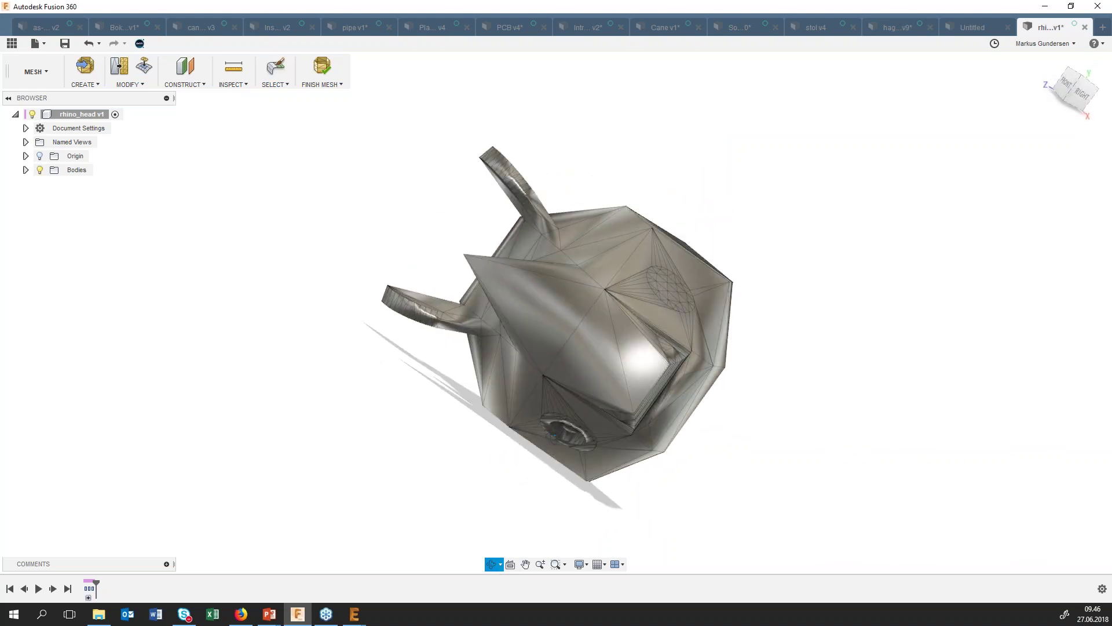
pyautogui.moveTo(540, 445); pyautogui.dragTo(544, 348)
pyautogui.press('Escape')
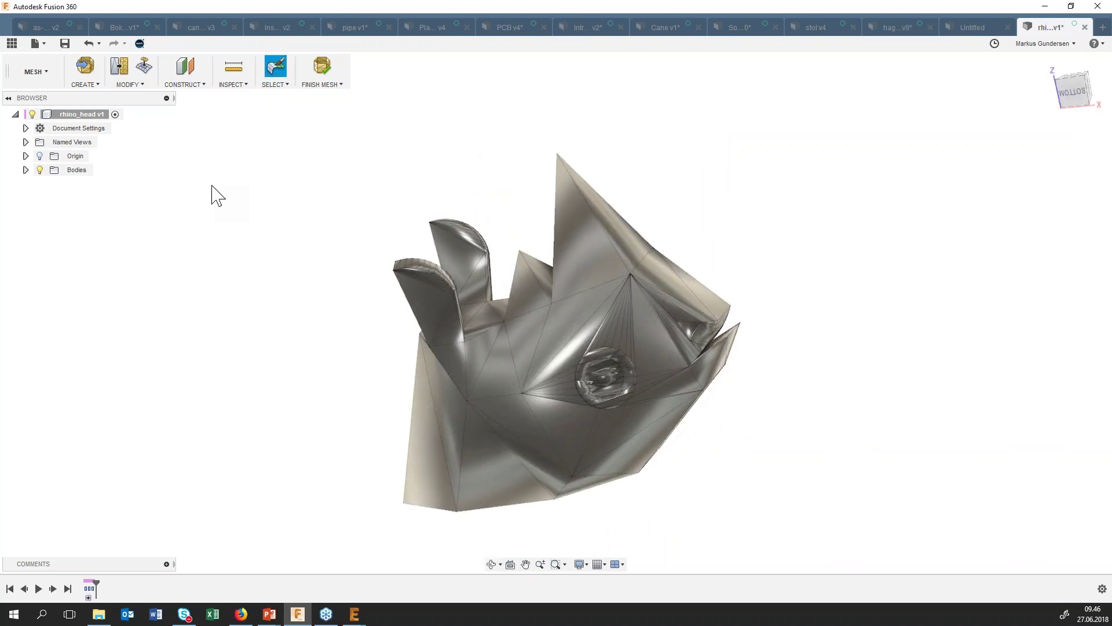
pyautogui.rightClick(300, 334)
pyautogui.click(299, 332)
# Erase and fill the other eye region with uniform triangles, then finish the mesh edit.
pyautogui.moveTo(310, 365); pyautogui.dragTo(300, 322, button='right')
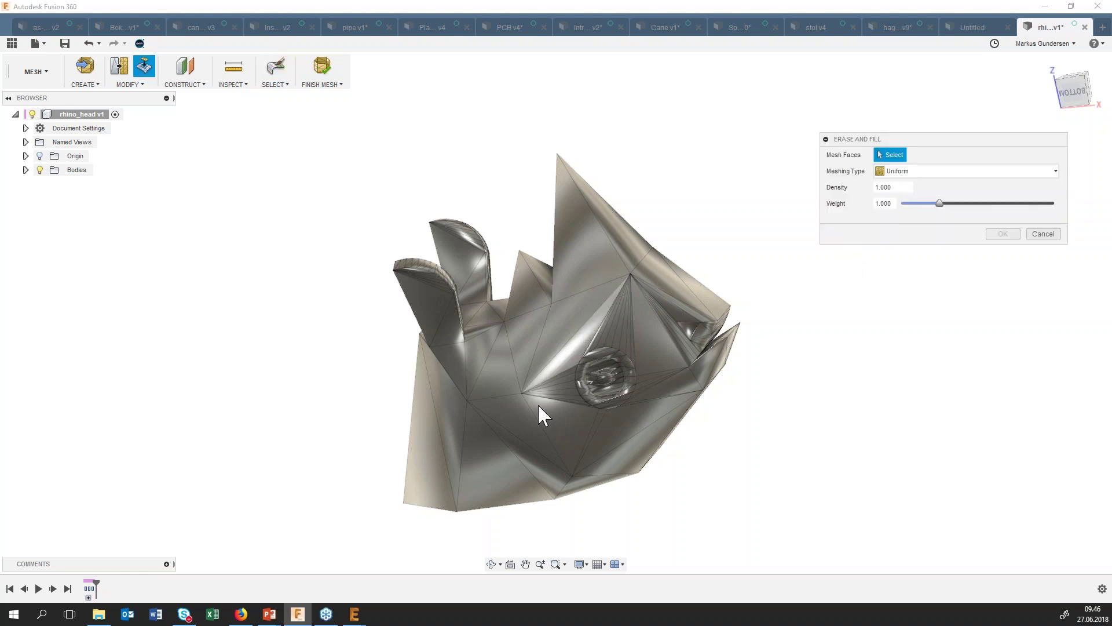
pyautogui.moveTo(612, 395); pyautogui.dragTo(606, 357)
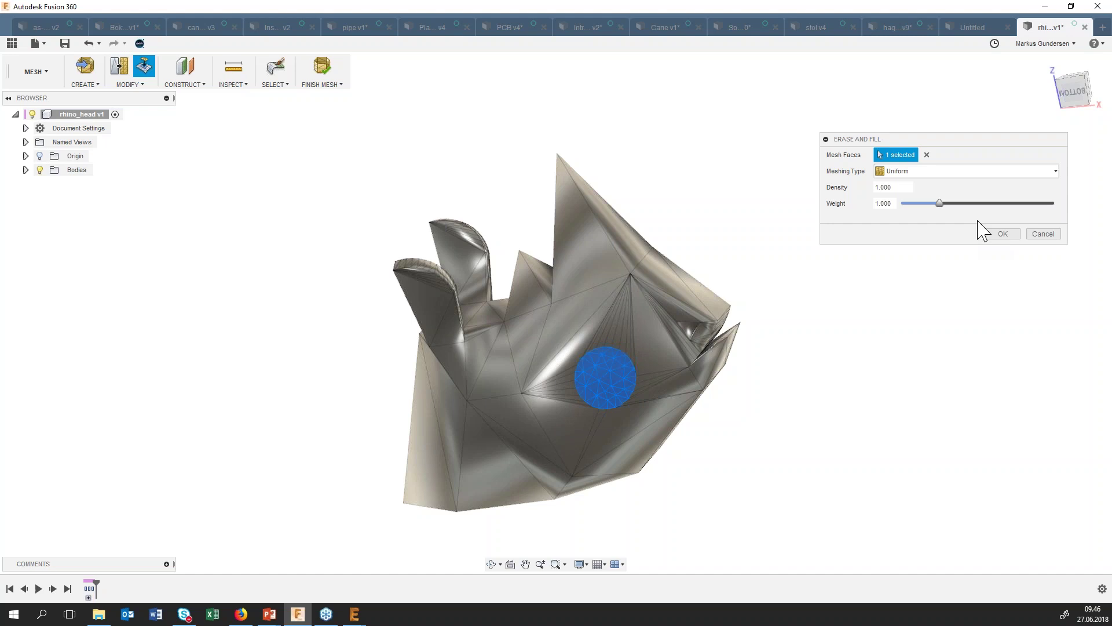
pyautogui.click(1009, 234)
pyautogui.click(894, 290)
pyautogui.click(322, 72)
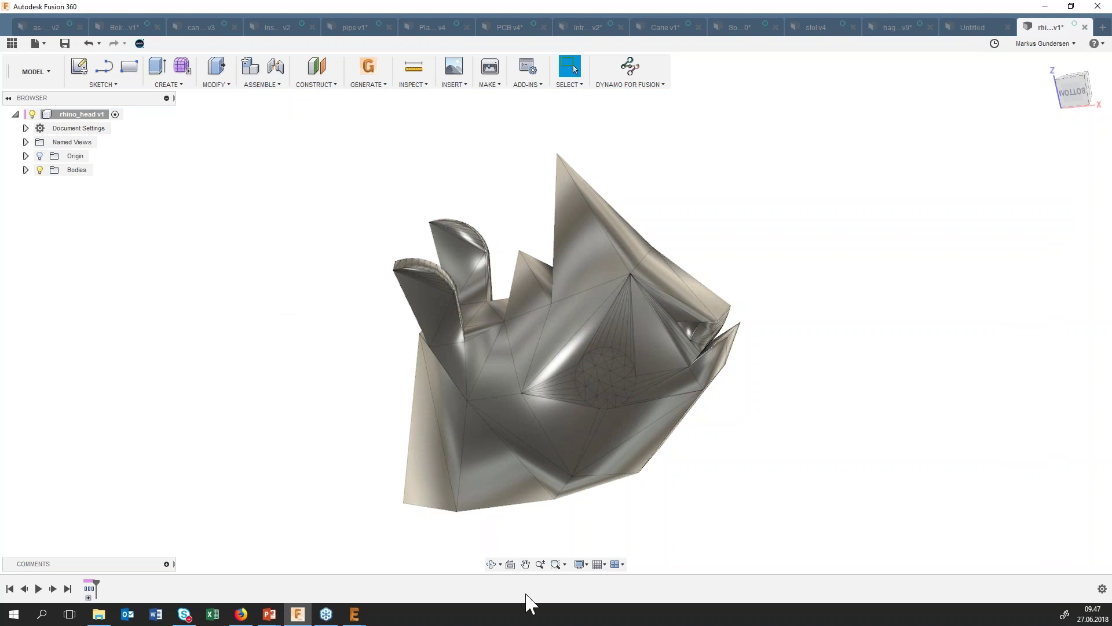
pyautogui.click(491, 564)
pyautogui.moveTo(510, 521)
pyautogui.mouseDown()
pyautogui.moveTo(540, 480)
pyautogui.moveTo(496, 497)
pyautogui.moveTo(487, 454)
pyautogui.moveTo(556, 493)
pyautogui.moveTo(711, 518)
pyautogui.moveTo(675, 522)
pyautogui.mouseUp()
pyautogui.press('Escape')
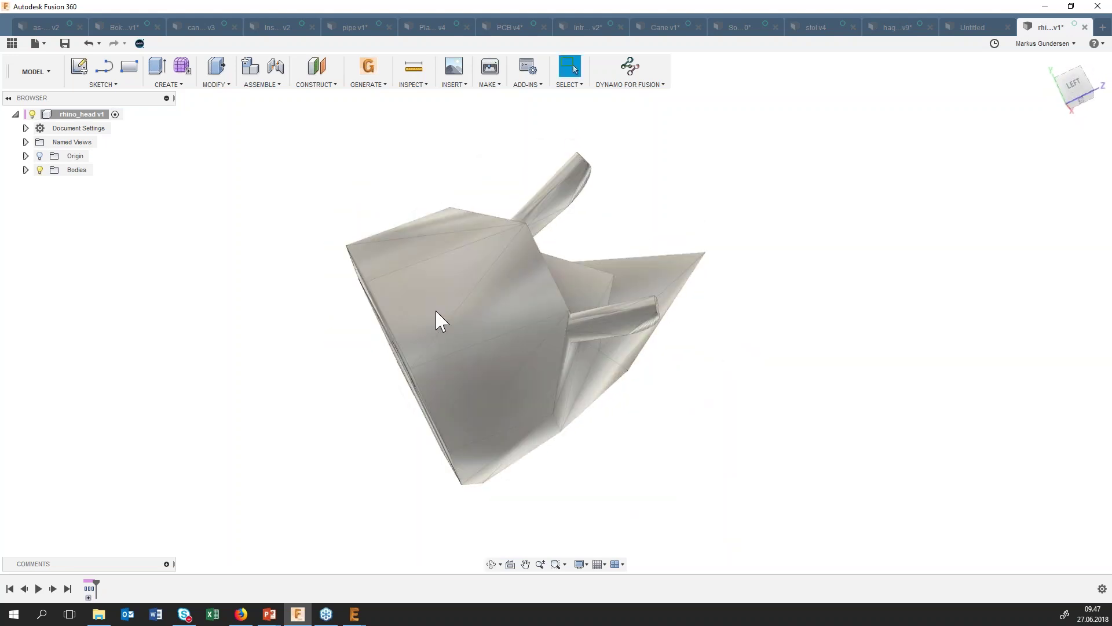
pyautogui.click(440, 322)
pyautogui.click(335, 335)
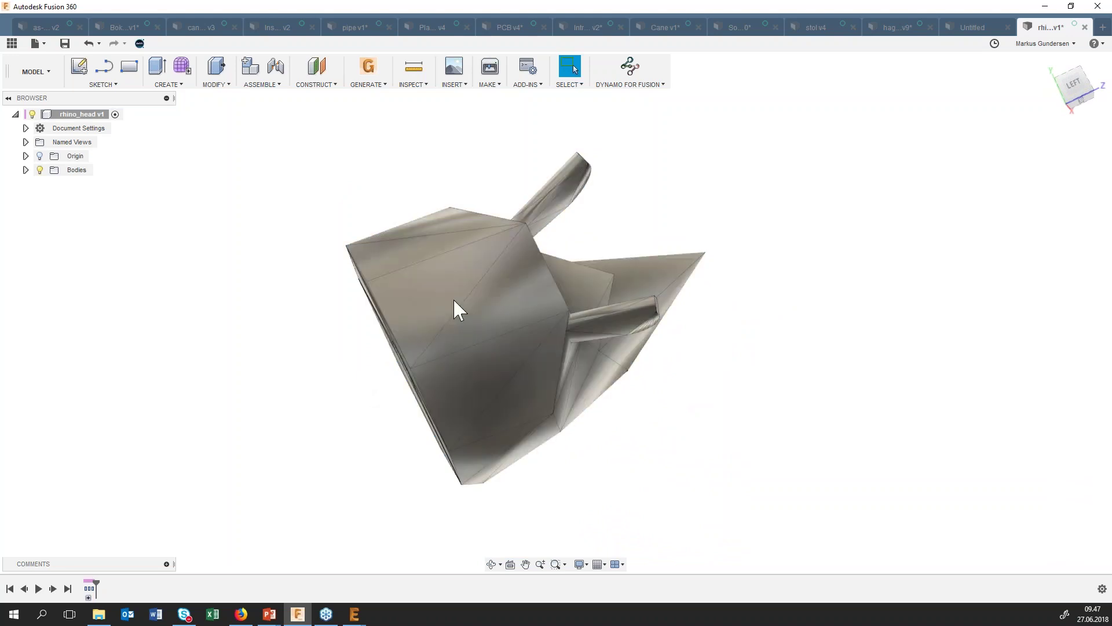
pyautogui.rightClick(459, 312)
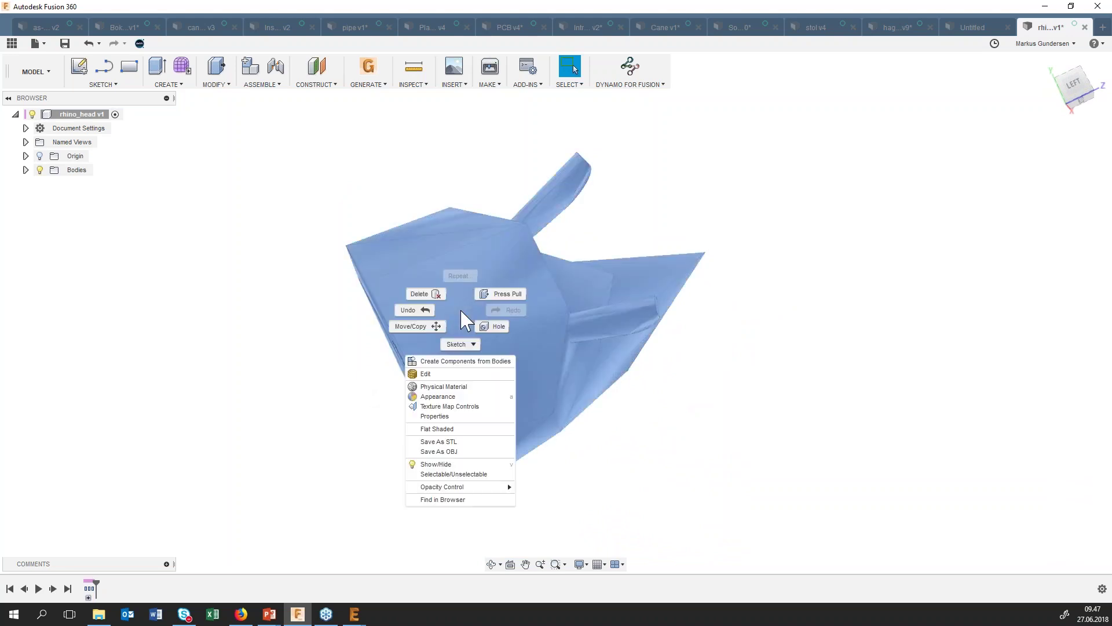
pyautogui.click(450, 375)
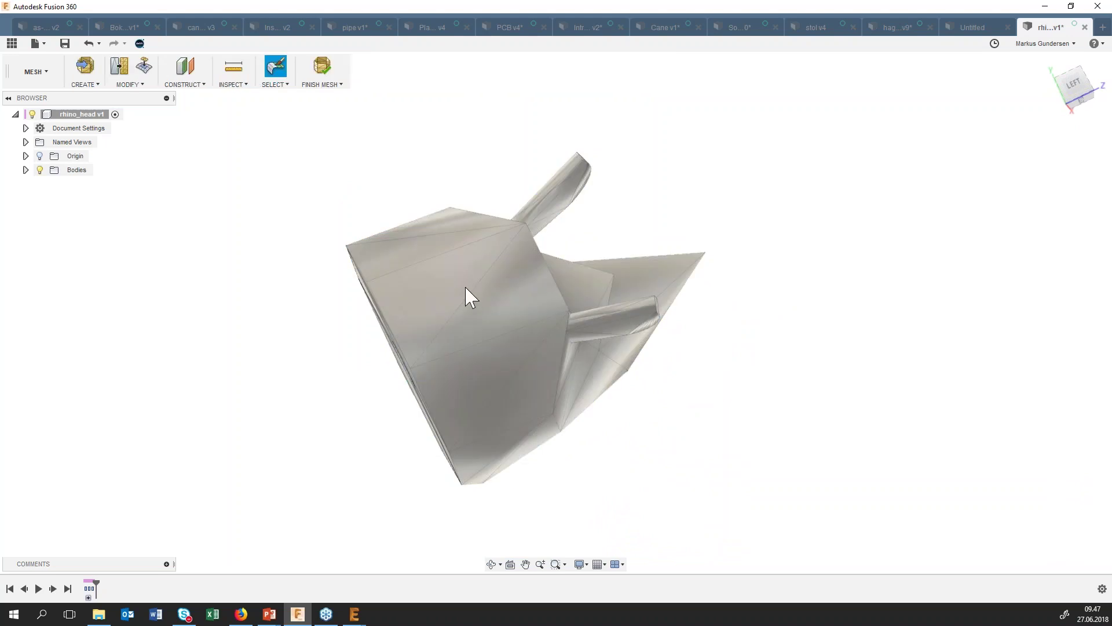
pyautogui.click(485, 328)
pyautogui.press('Delete')
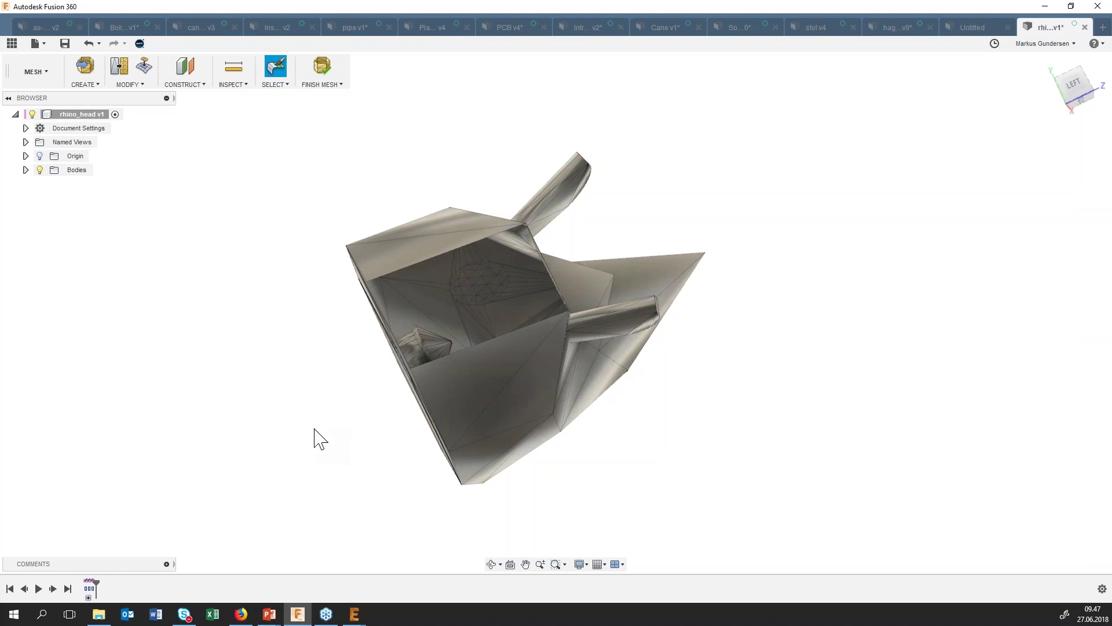
pyautogui.click(491, 563)
pyautogui.moveTo(307, 484); pyautogui.dragTo(303, 487)
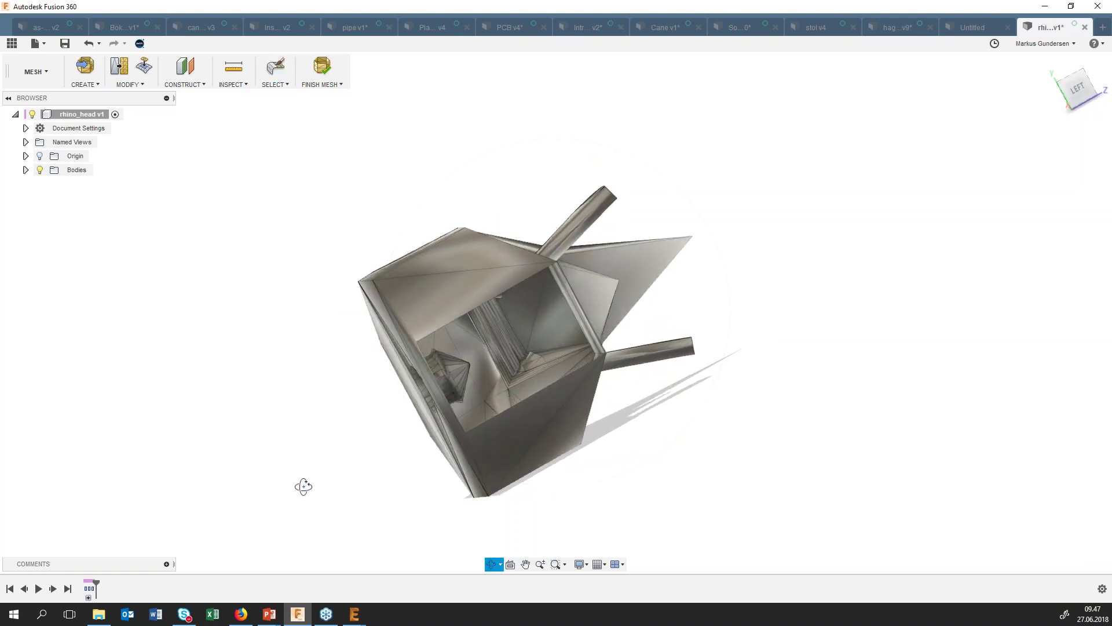
pyautogui.press('Escape')
pyautogui.hotkey('ctrl', 'z')
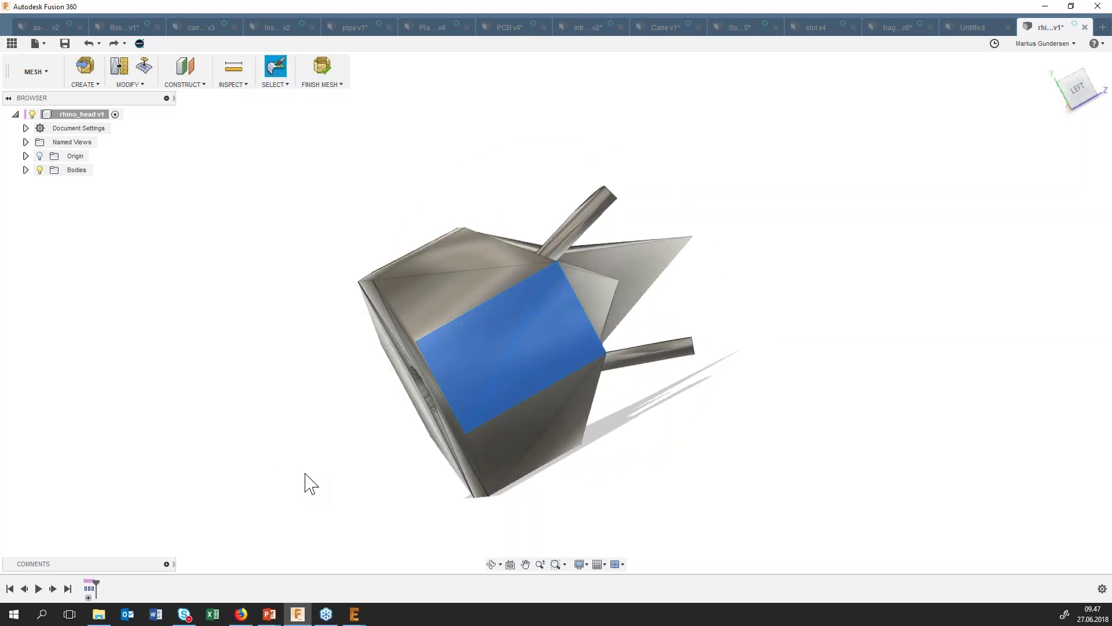
pyautogui.click(305, 474)
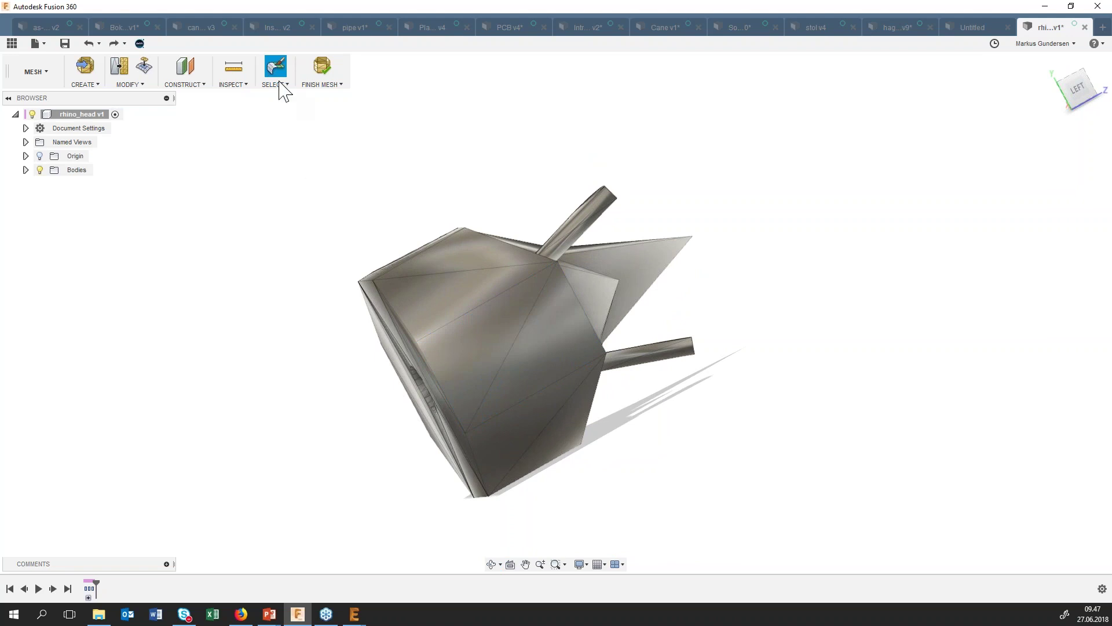
pyautogui.click(322, 74)
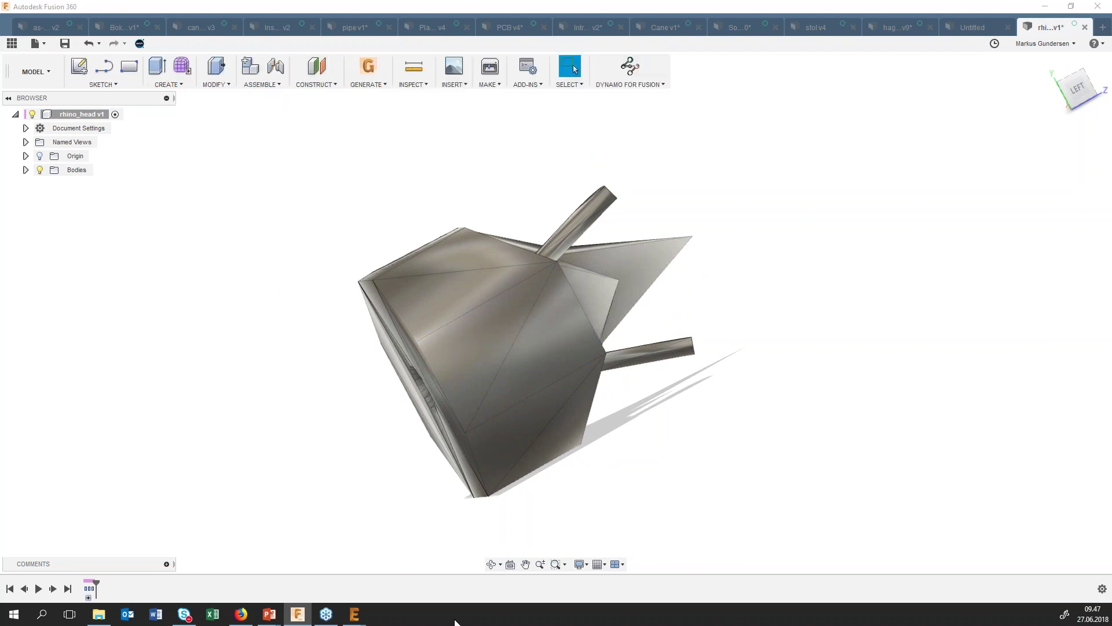
pyautogui.click(495, 568)
pyautogui.moveTo(576, 489); pyautogui.dragTo(469, 443)
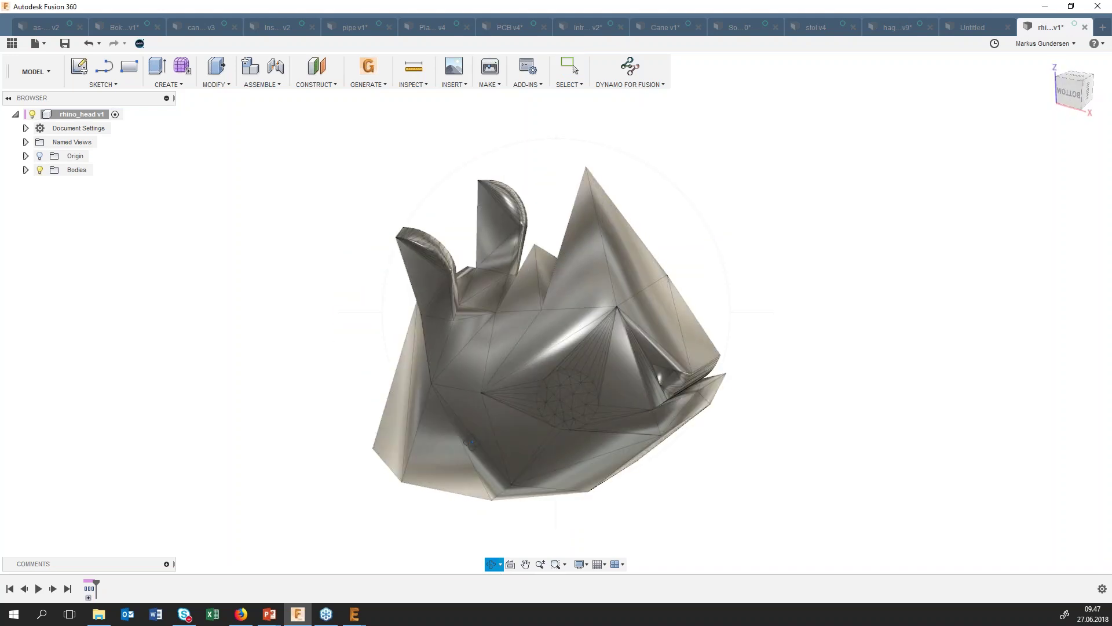
pyautogui.click(574, 69)
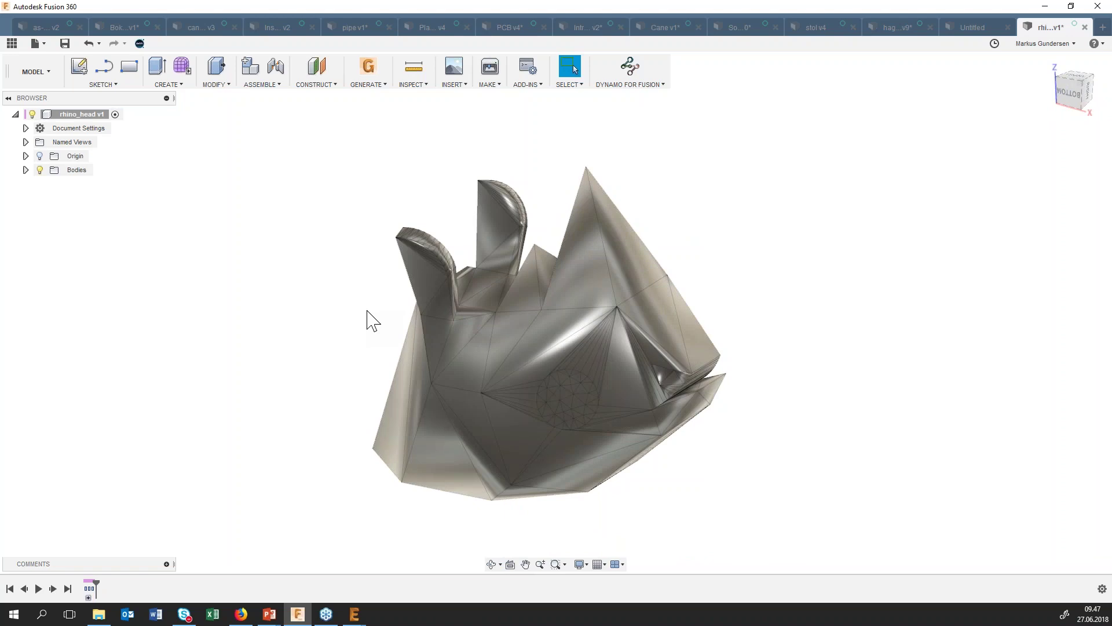
pyautogui.rightClick(88, 115)
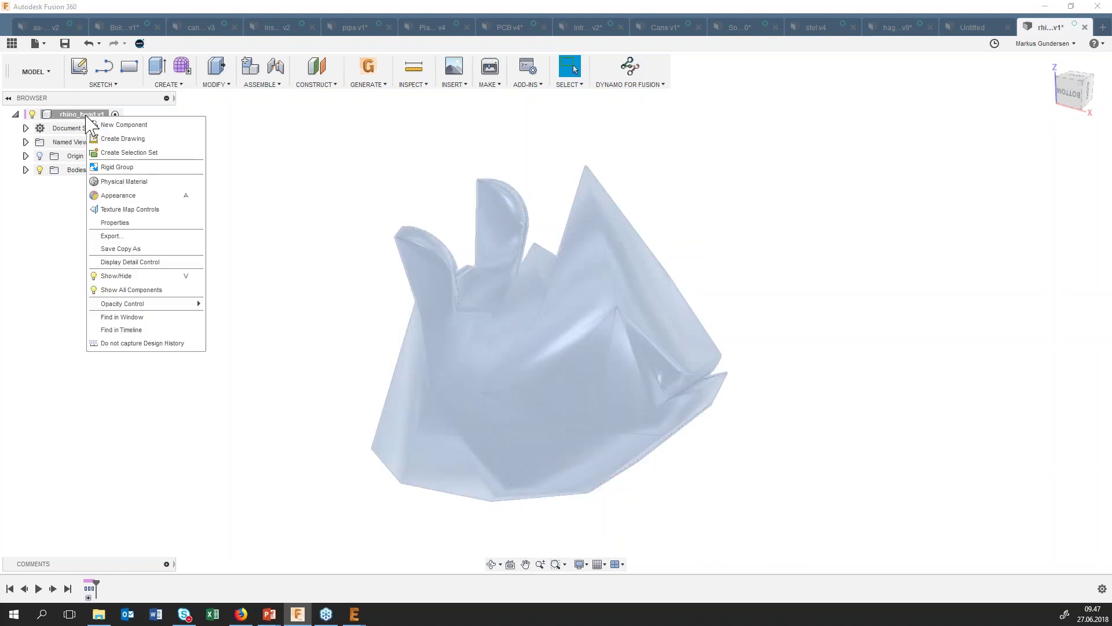
# Stop capturing design history and convert the rhino head mesh with Mesh to BRep.
pyautogui.click(135, 343)
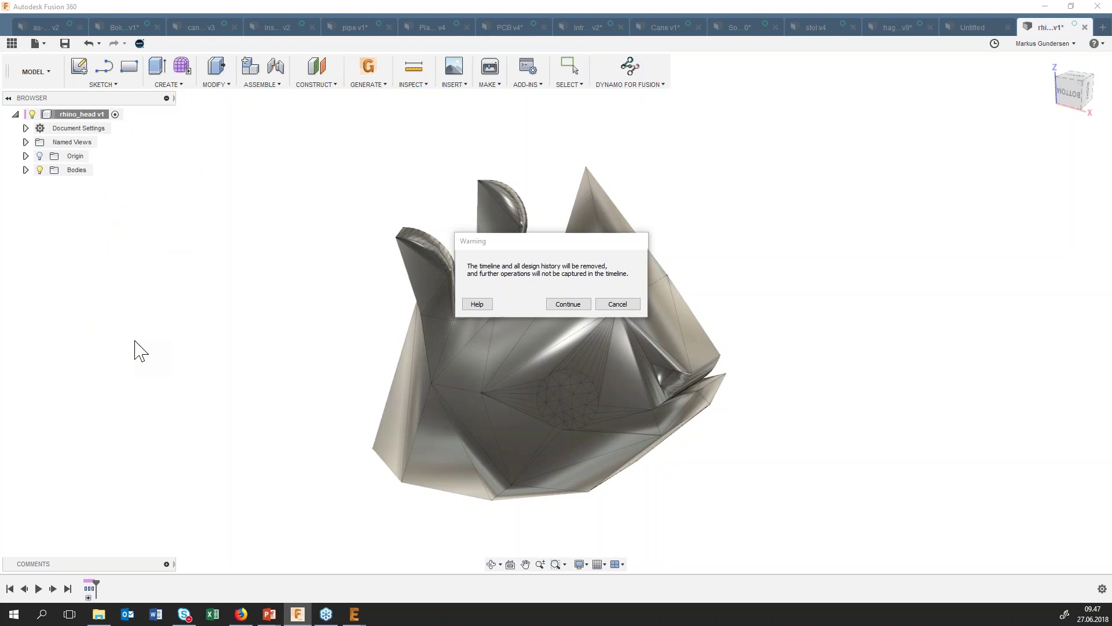
pyautogui.click(563, 313)
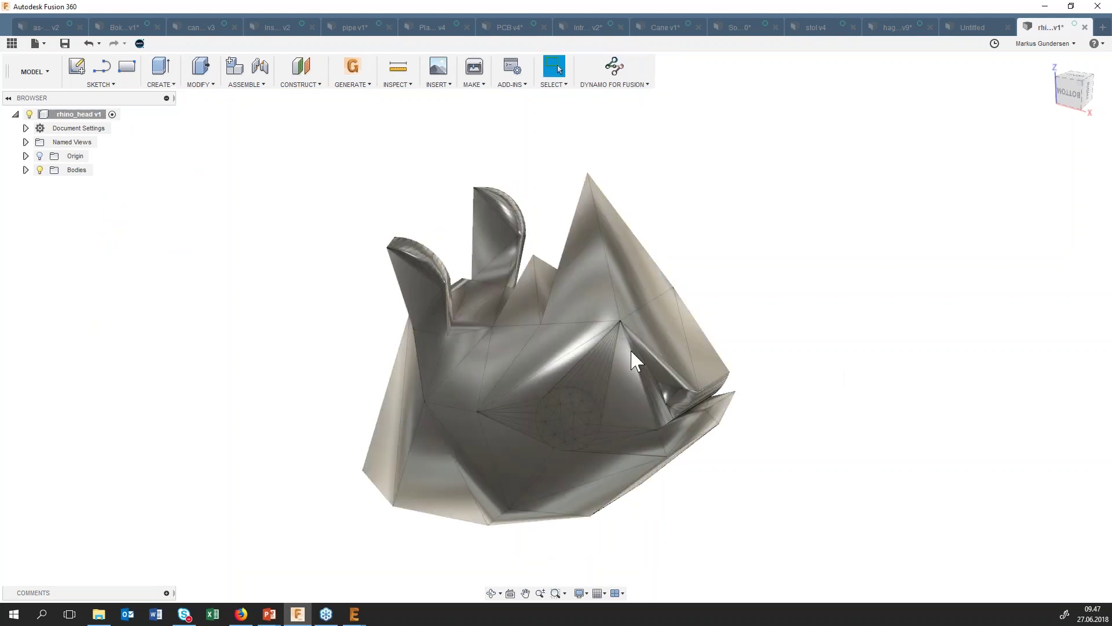
pyautogui.rightClick(585, 353)
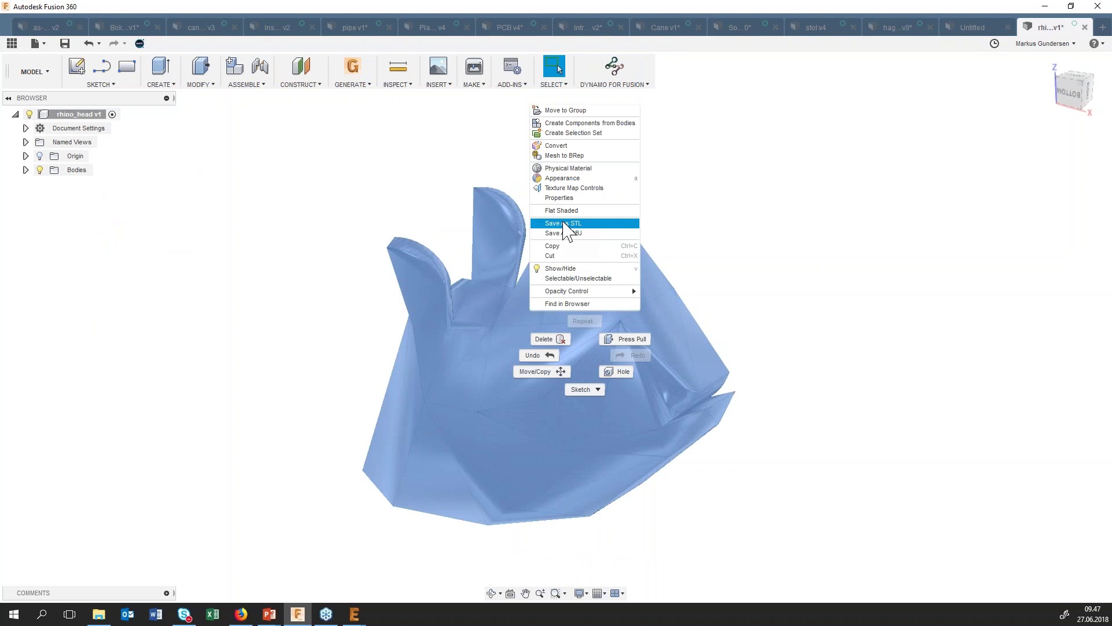
pyautogui.click(571, 160)
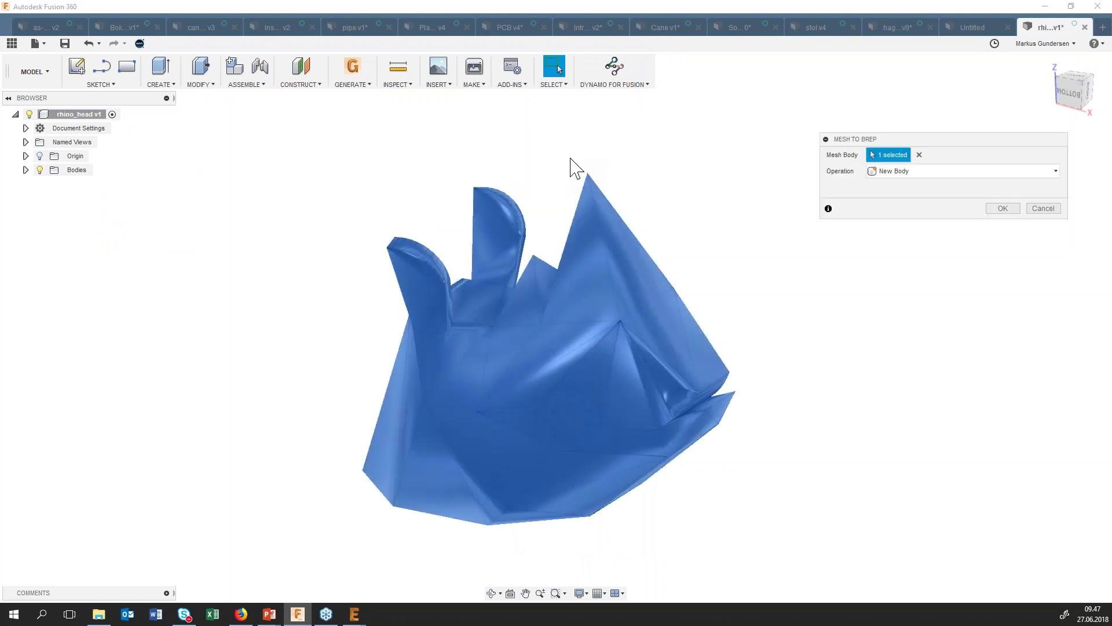
pyautogui.click(1003, 209)
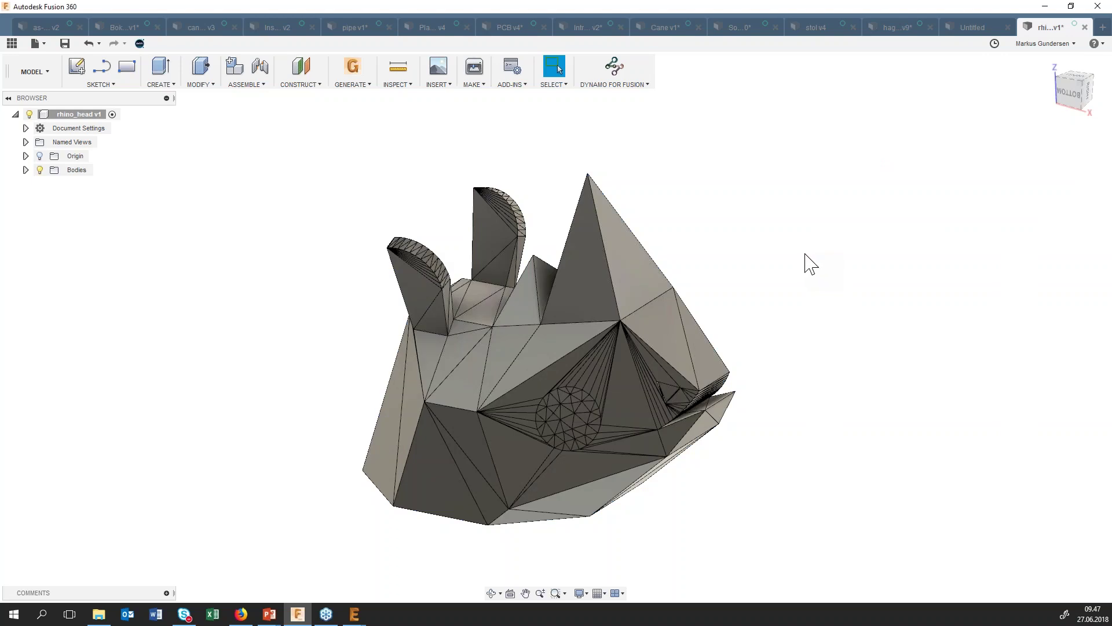
pyautogui.click(492, 593)
# Trial an extrusion of two triangular faces to 301.69 mm, then cancel it.
pyautogui.moveTo(545, 498)
pyautogui.mouseDown()
pyautogui.moveTo(580, 473)
pyautogui.moveTo(615, 361)
pyautogui.mouseUp()
pyautogui.press('Escape')
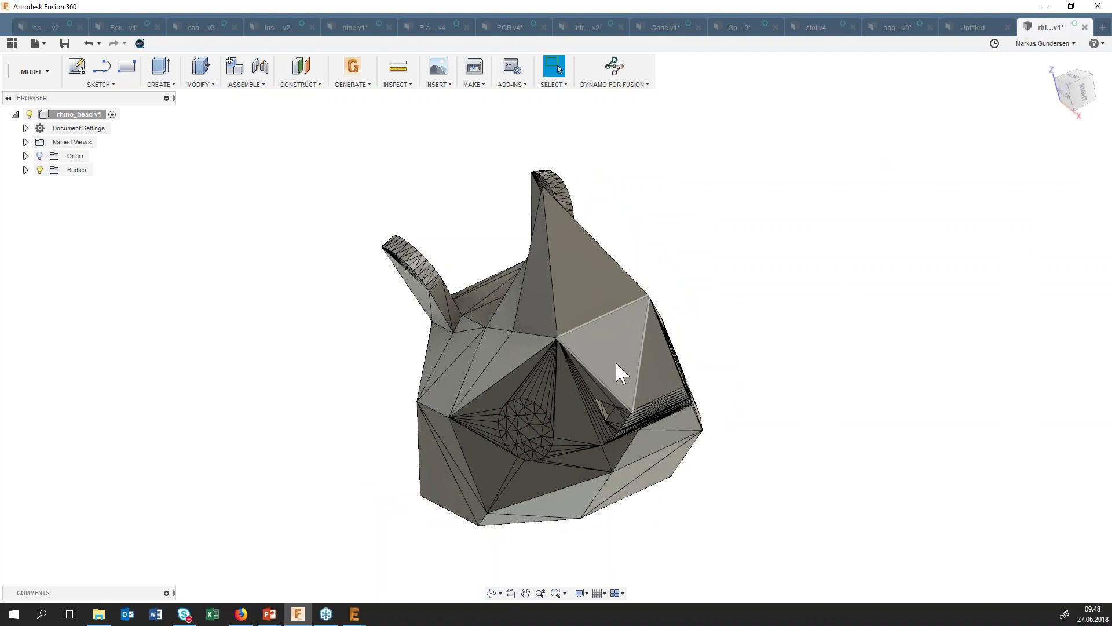
pyautogui.press('e')
pyautogui.click(631, 355)
pyautogui.moveTo(618, 355); pyautogui.dragTo(660, 262)
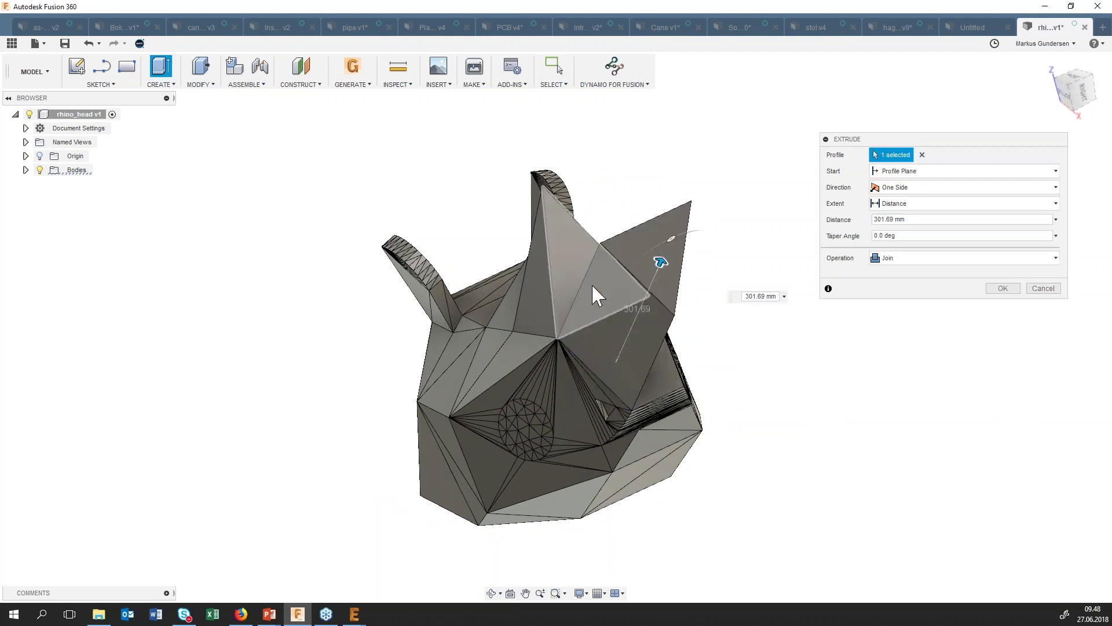
pyautogui.click(658, 363)
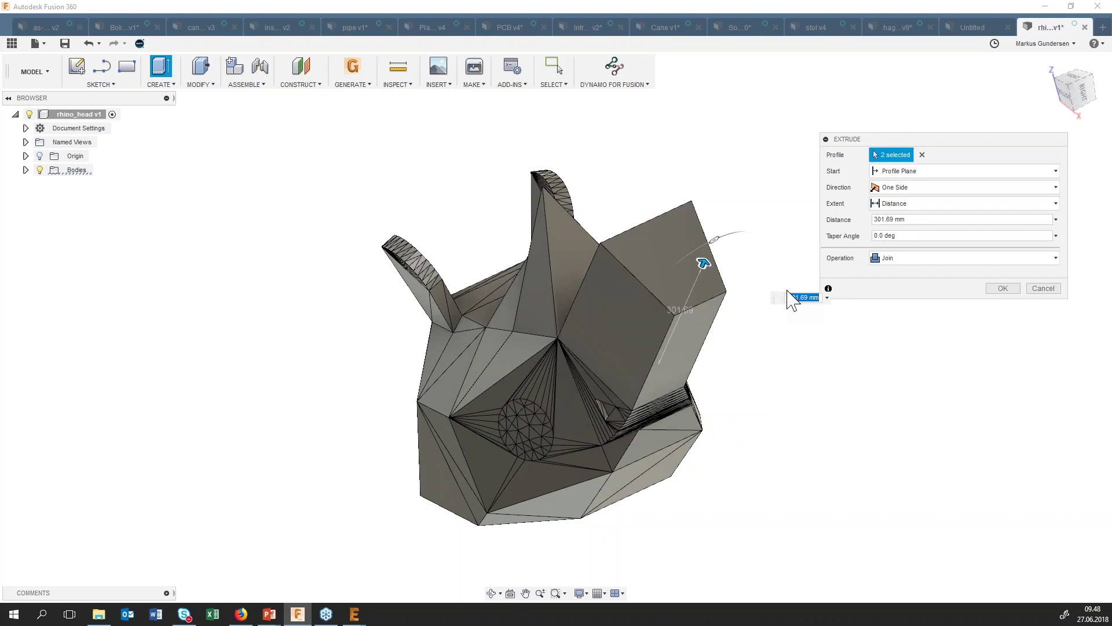
pyautogui.click(1044, 289)
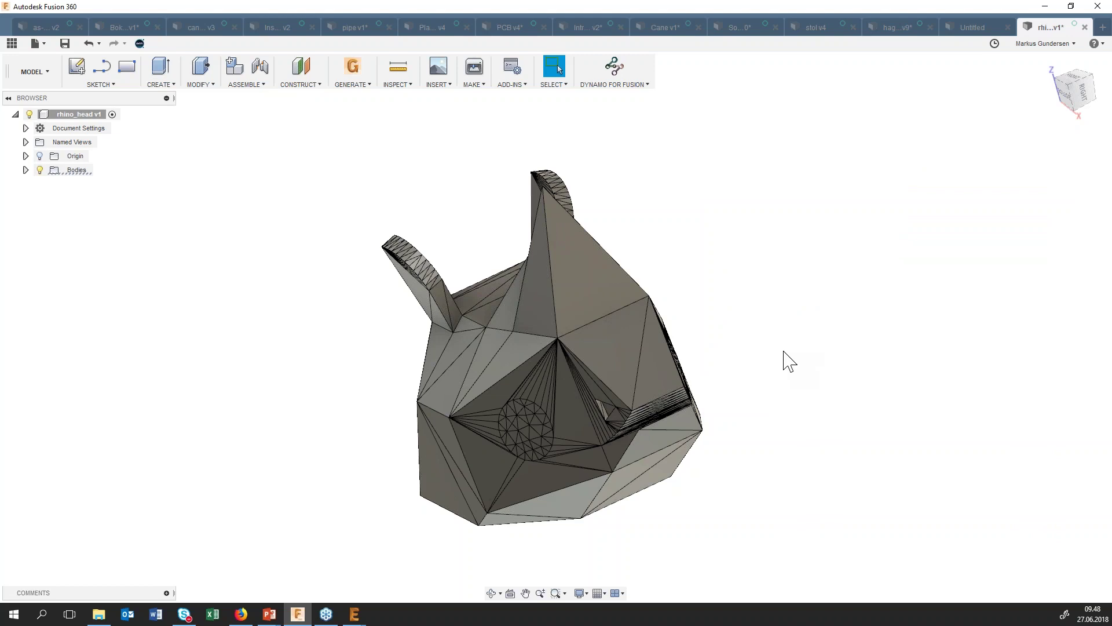
# Undo the last change with Ctrl+Z and orbit the rhino head to view it from below.
pyautogui.click(499, 593)
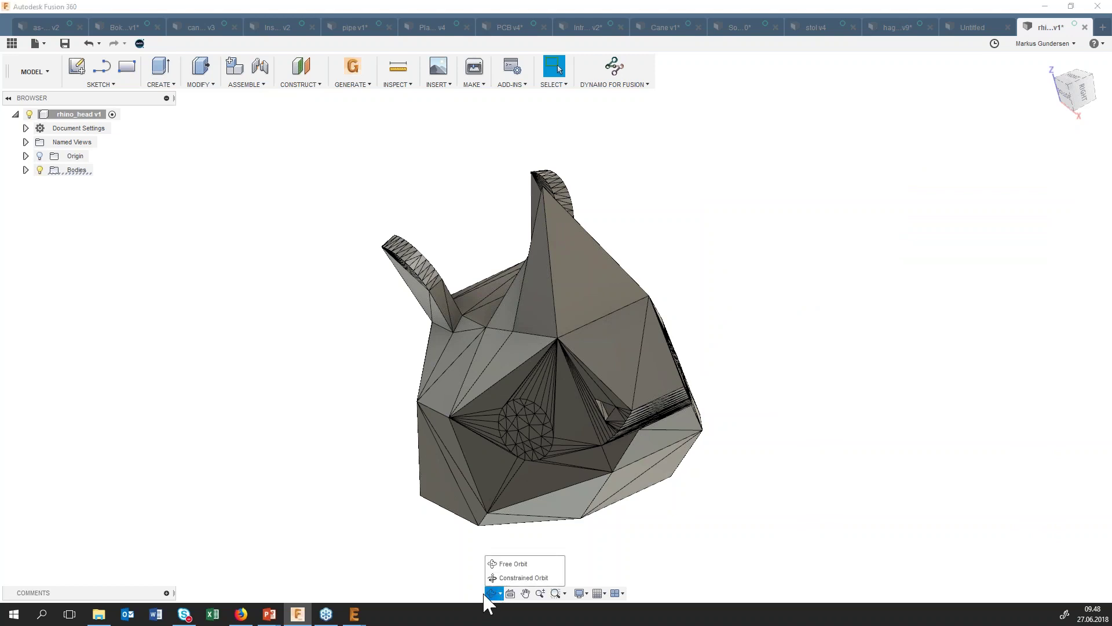
pyautogui.click(493, 593)
pyautogui.moveTo(440, 487); pyautogui.dragTo(463, 377)
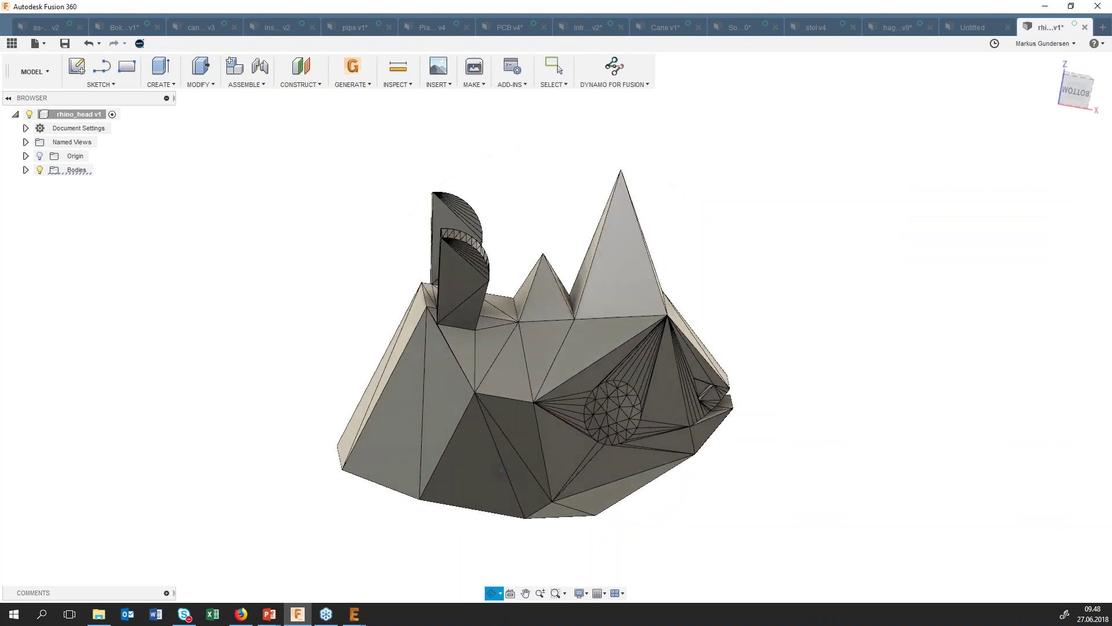
pyautogui.moveTo(499, 475); pyautogui.dragTo(468, 485)
pyautogui.press('Escape')
pyautogui.hotkey('ctrl', 'z')
pyautogui.hotkey('ctrl', 'z')
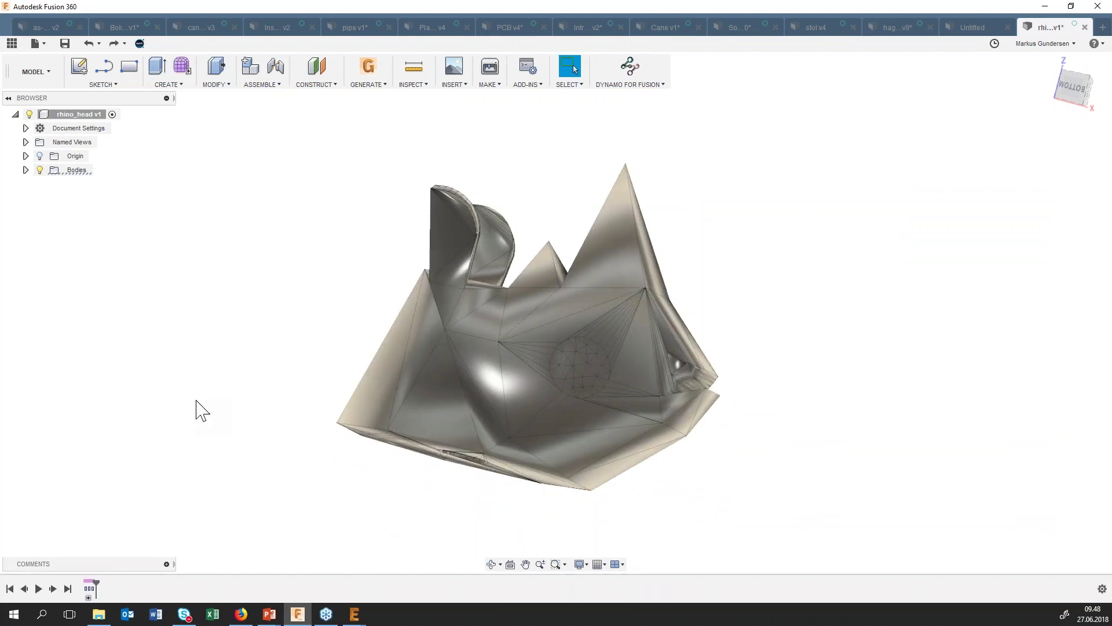
pyautogui.click(491, 563)
pyautogui.moveTo(522, 475)
pyautogui.mouseDown()
pyautogui.moveTo(505, 440)
pyautogui.moveTo(415, 442)
pyautogui.mouseUp()
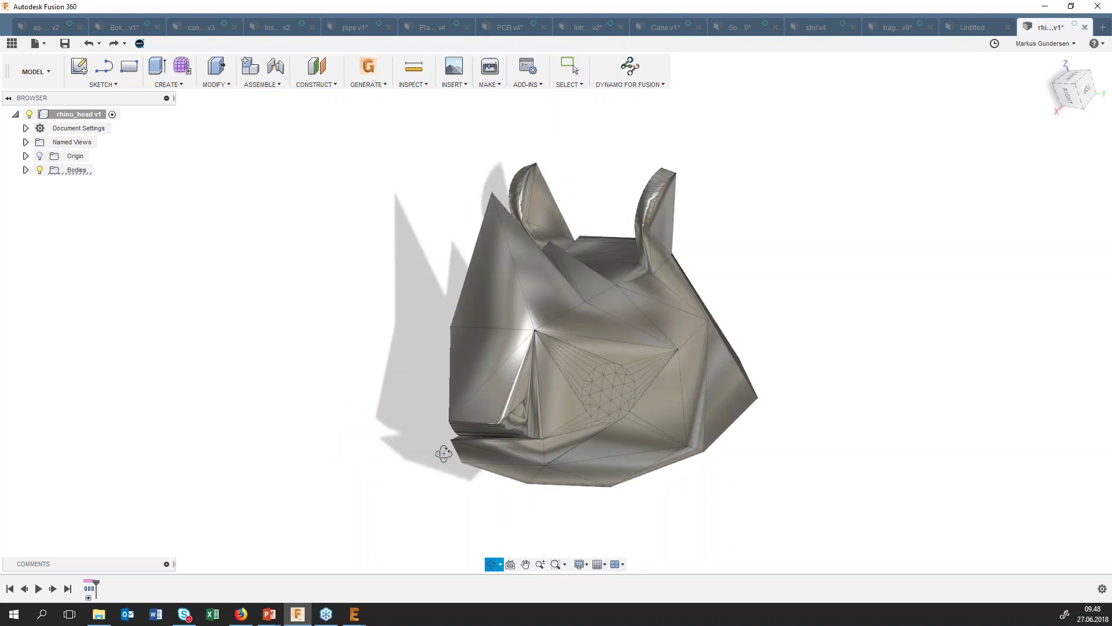
pyautogui.moveTo(415, 441); pyautogui.dragTo(661, 413)
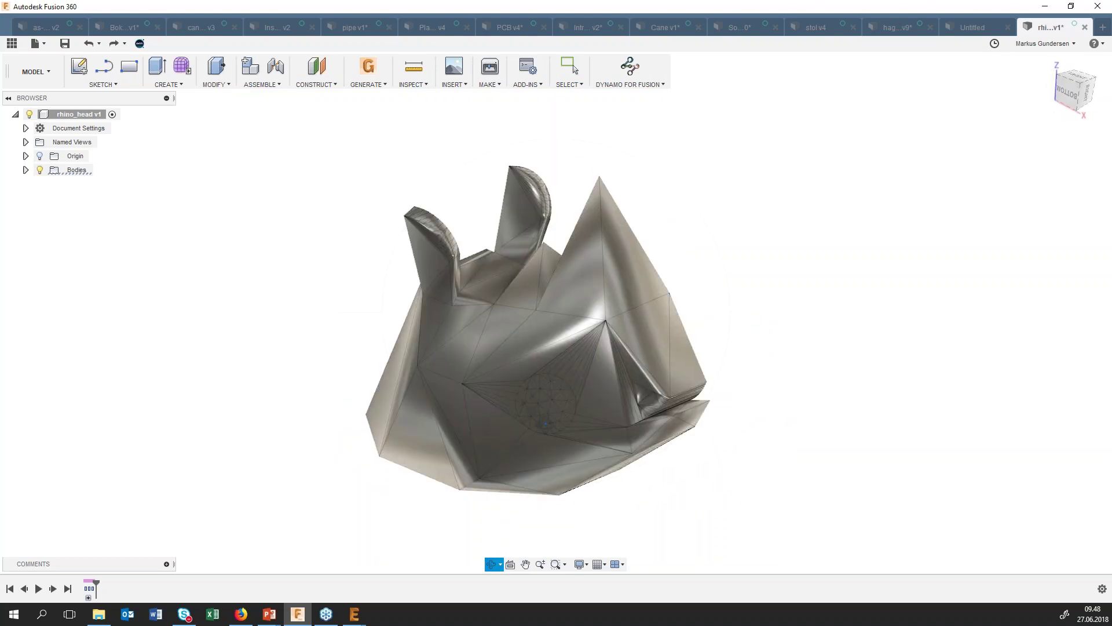
pyautogui.press('Escape')
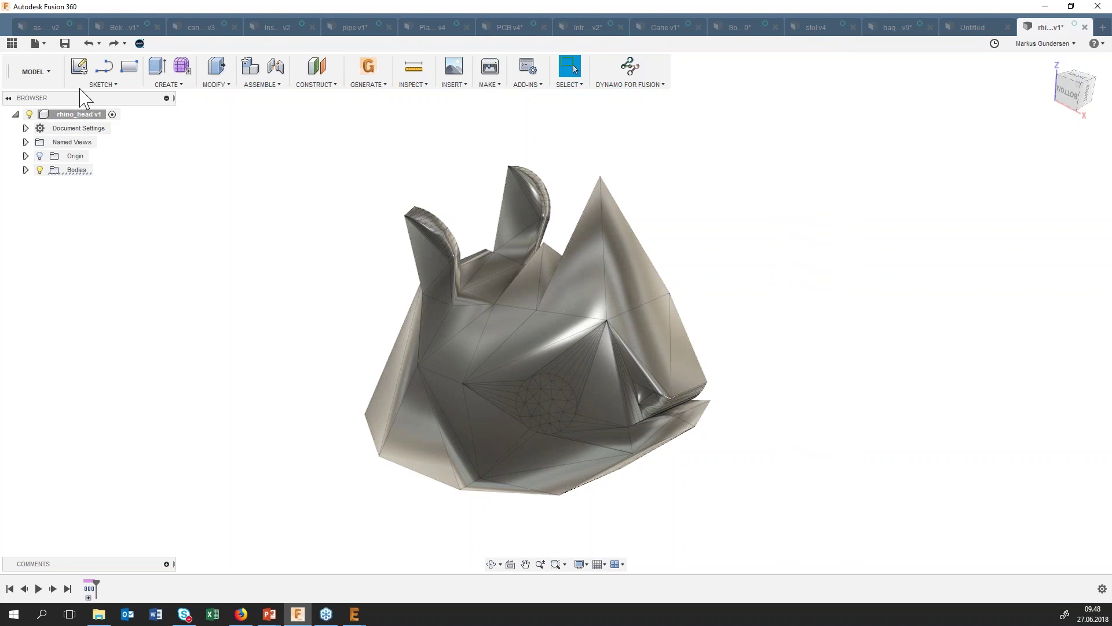
# Start a new sheet-metal design and draw three connected lines on the side plane.
pyautogui.click(1103, 27)
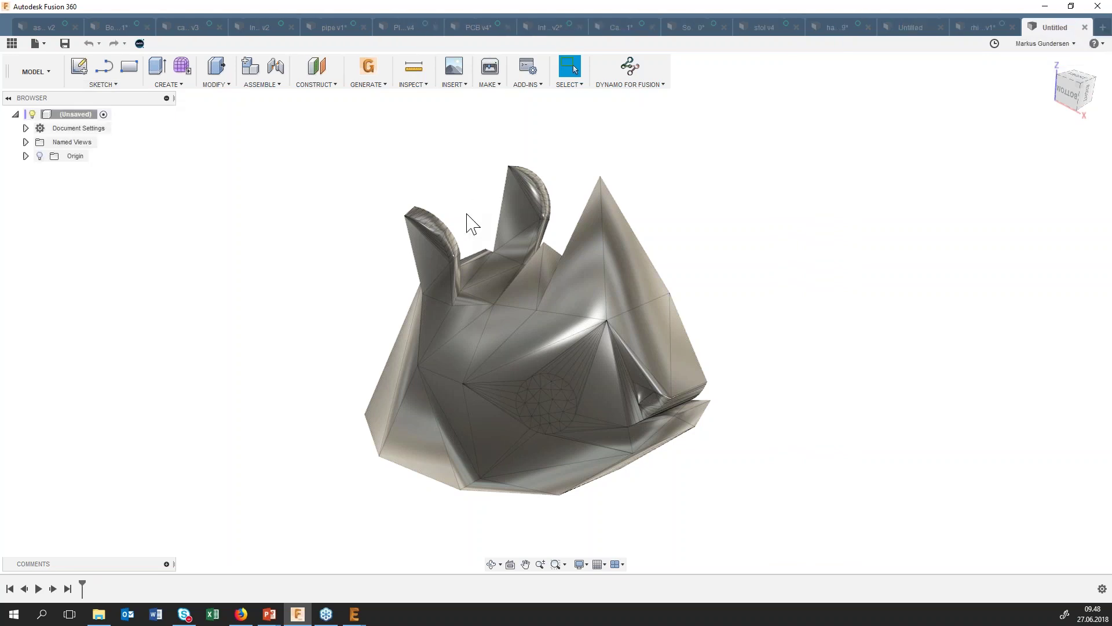
pyautogui.click(34, 72)
pyautogui.click(56, 139)
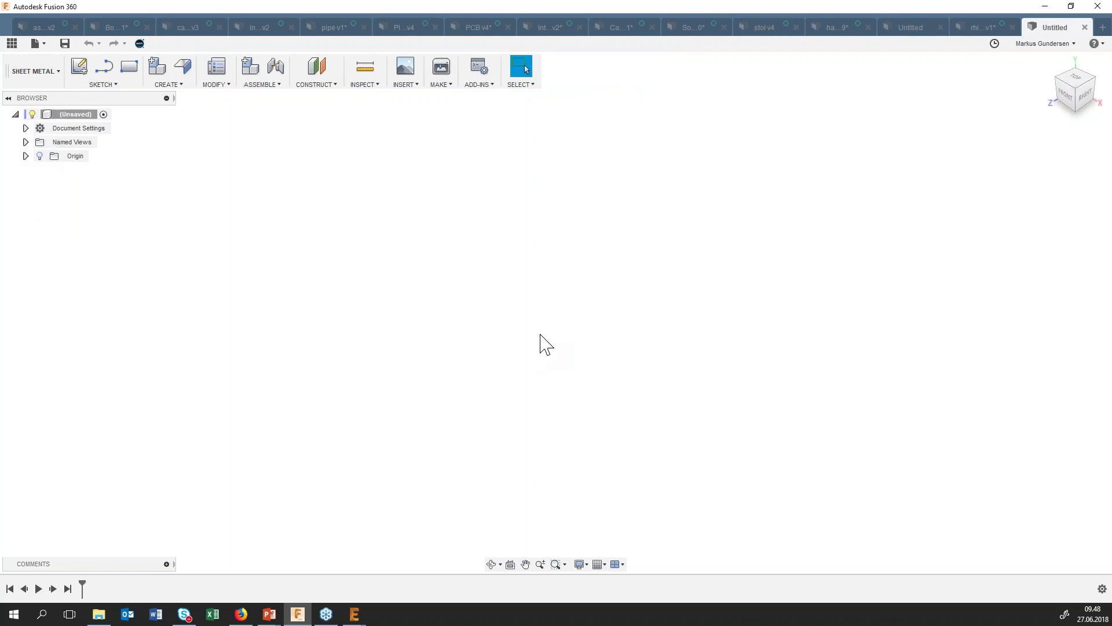
pyautogui.press('l')
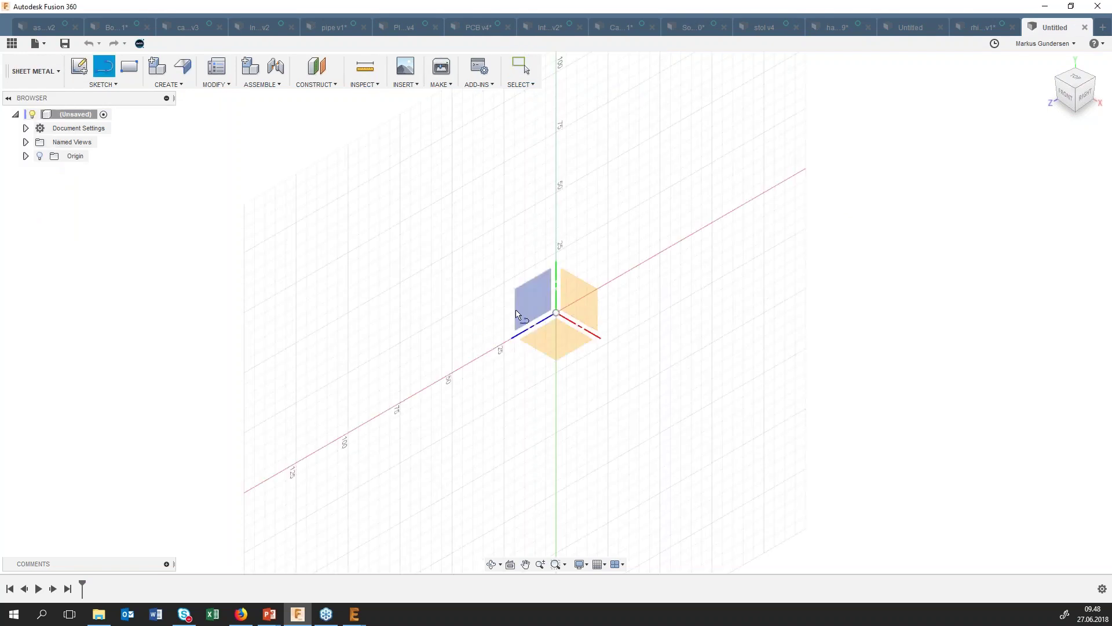
pyautogui.click(519, 309)
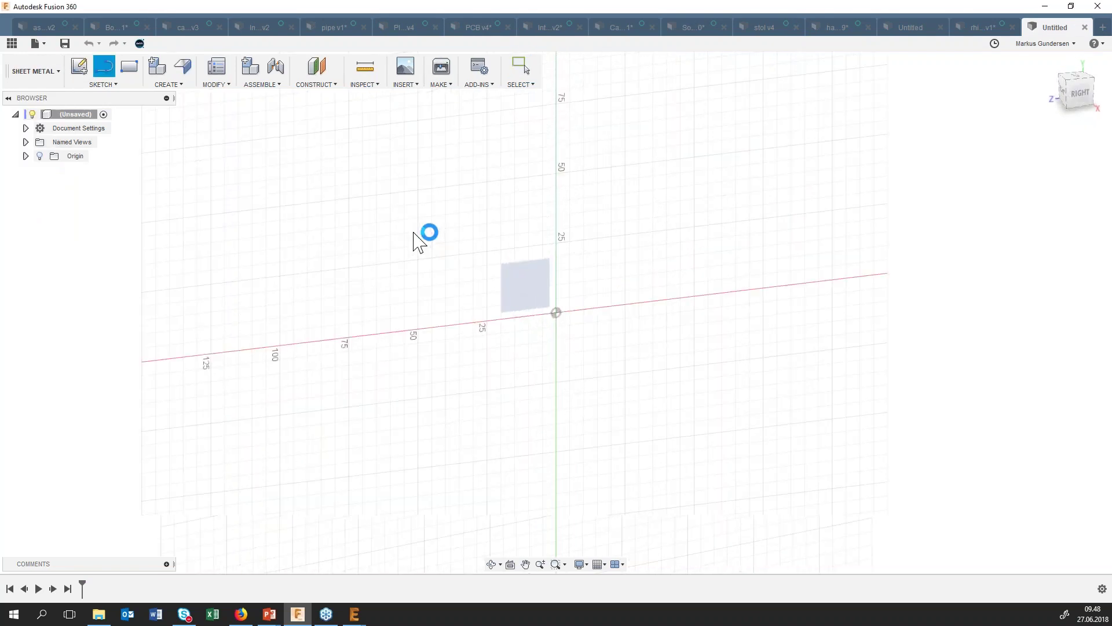
pyautogui.click(408, 167)
pyautogui.click(556, 166)
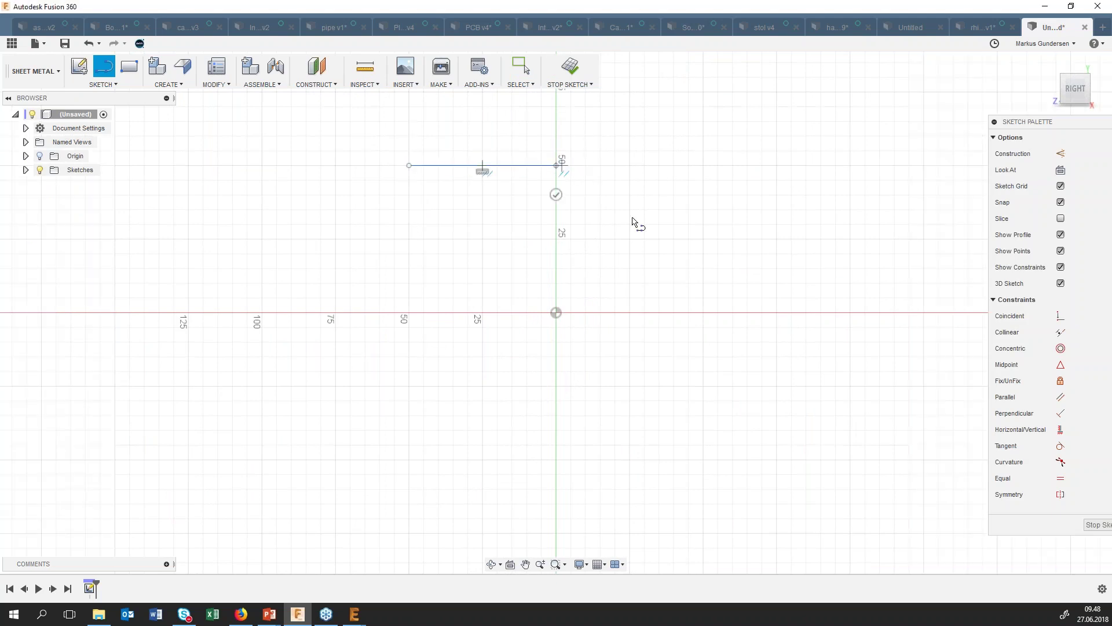
pyautogui.click(681, 238)
pyautogui.click(713, 333)
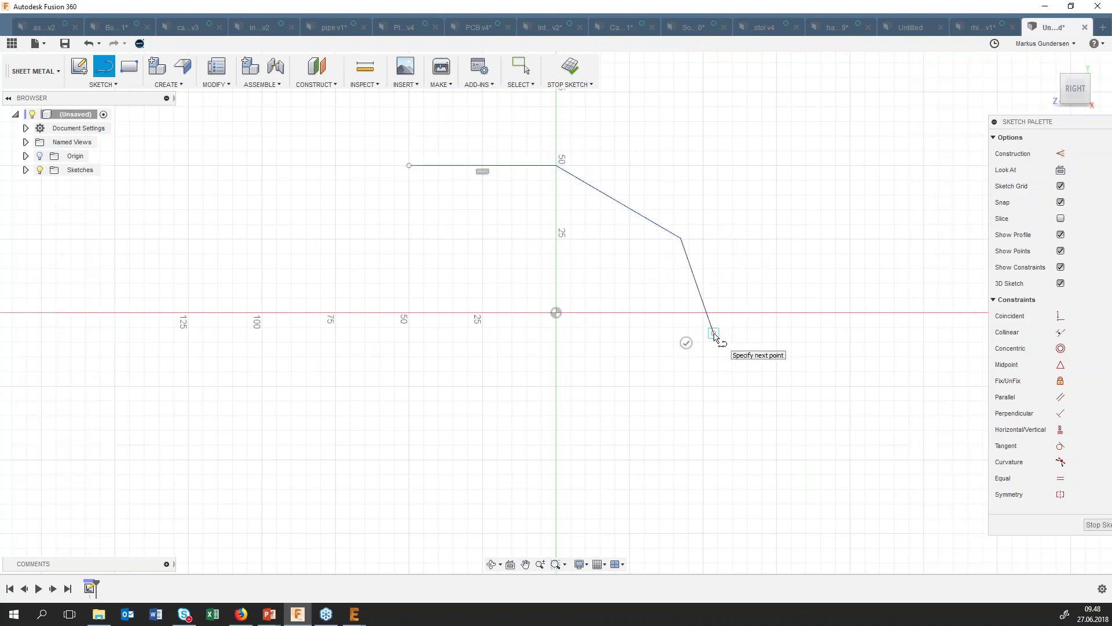
pyautogui.click(688, 342)
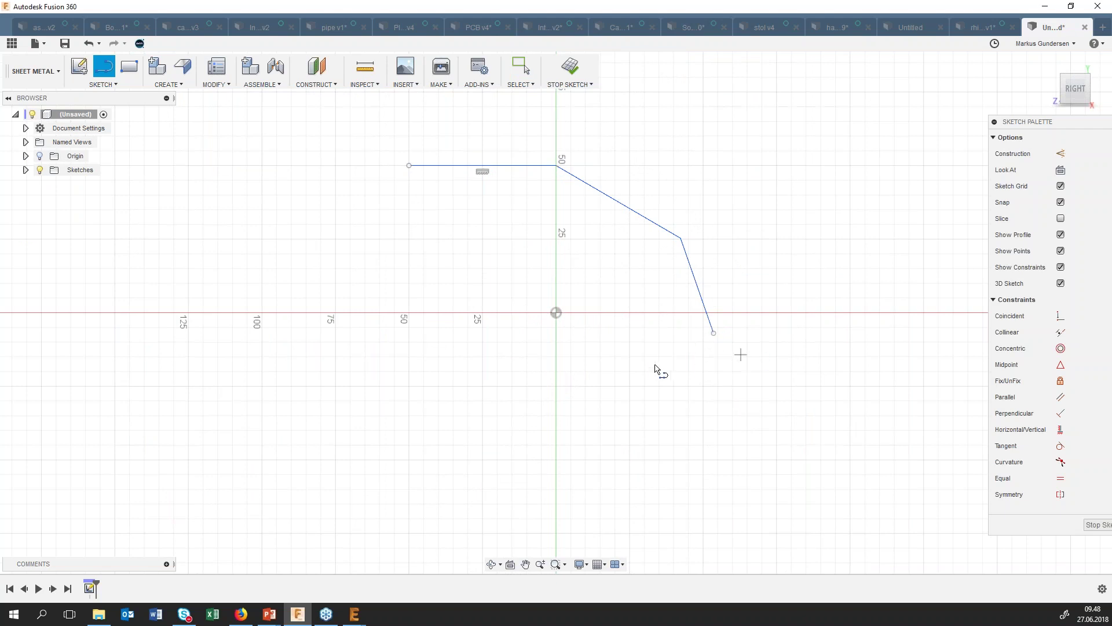
pyautogui.press('Escape')
# Dimension the profile lines to 50 mm, 50 mm and 30 mm.
pyautogui.click(502, 167)
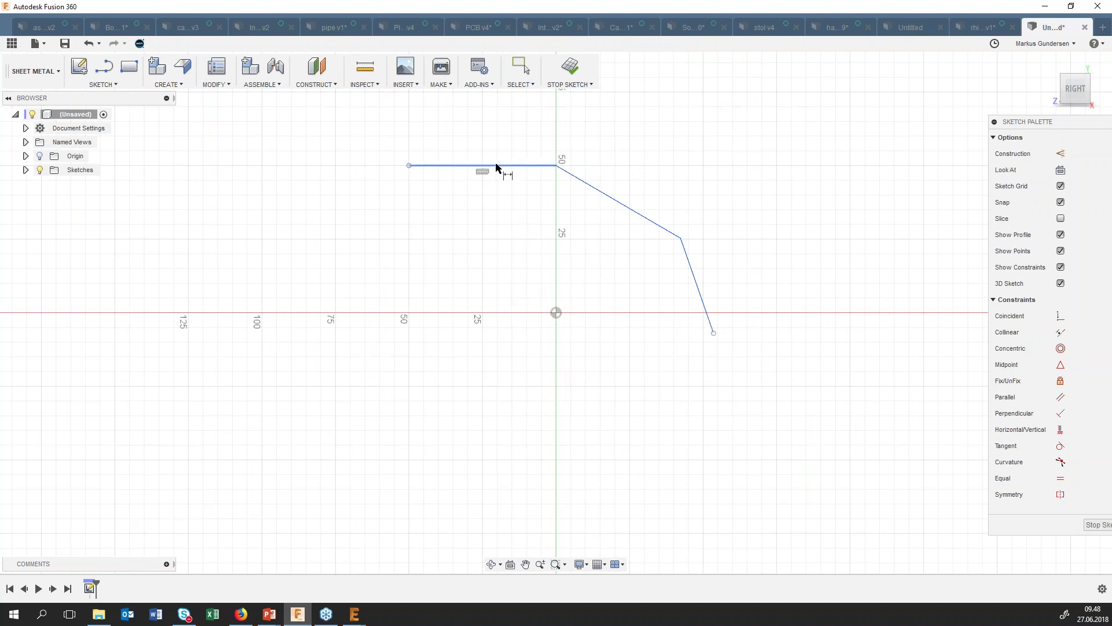
pyautogui.click(492, 139)
pyautogui.press('Return')
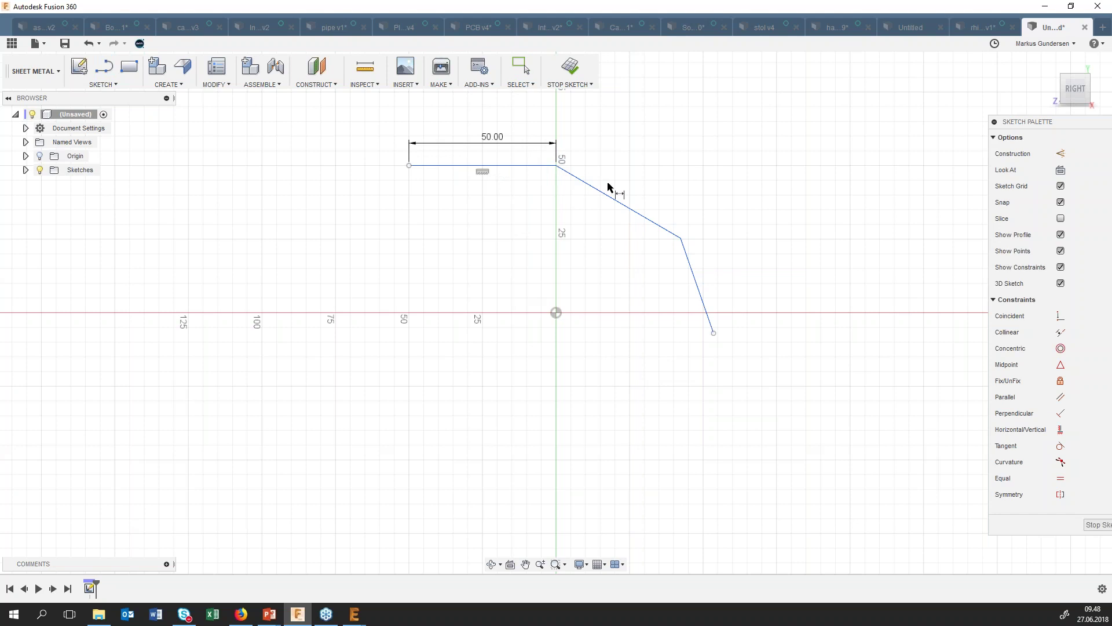
pyautogui.click(607, 194)
pyautogui.click(641, 174)
pyautogui.write('50')
pyautogui.press('Return')
pyautogui.click(706, 302)
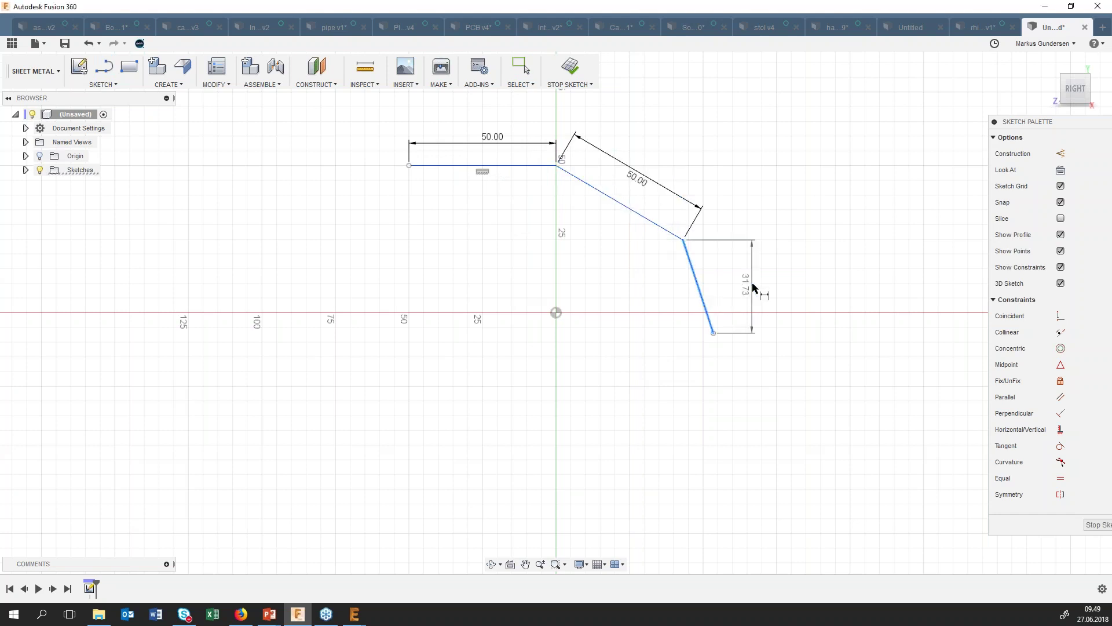
pyautogui.click(753, 288)
pyautogui.write('30')
pyautogui.press('Return')
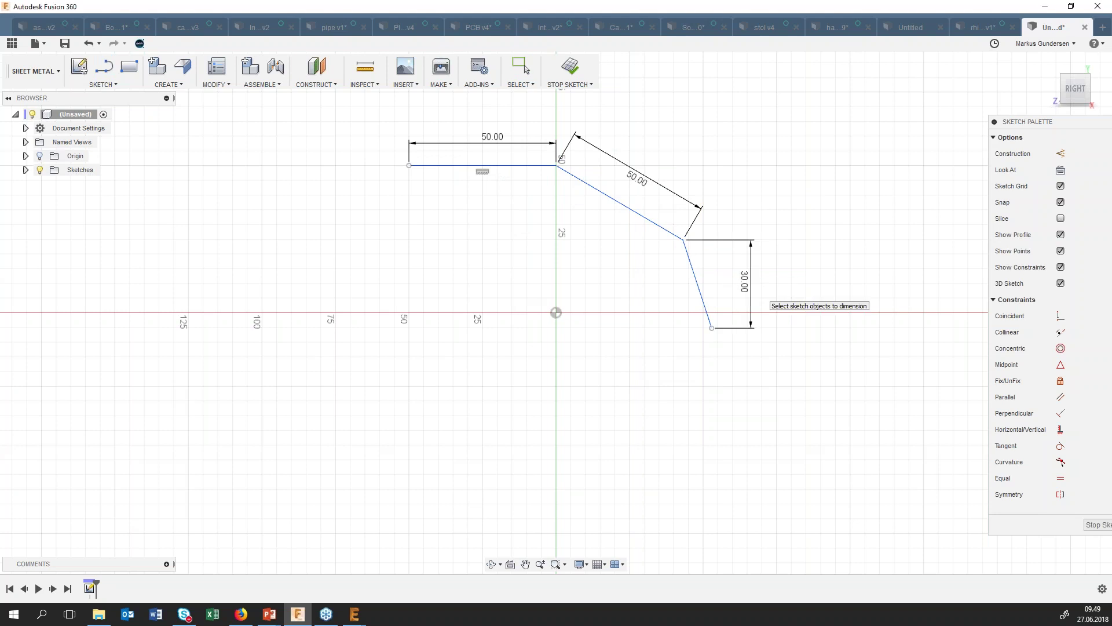
# Add the 135° and 170° angle dimensions between the profile lines and finish the sketch.
pyautogui.click(500, 166)
pyautogui.click(563, 169)
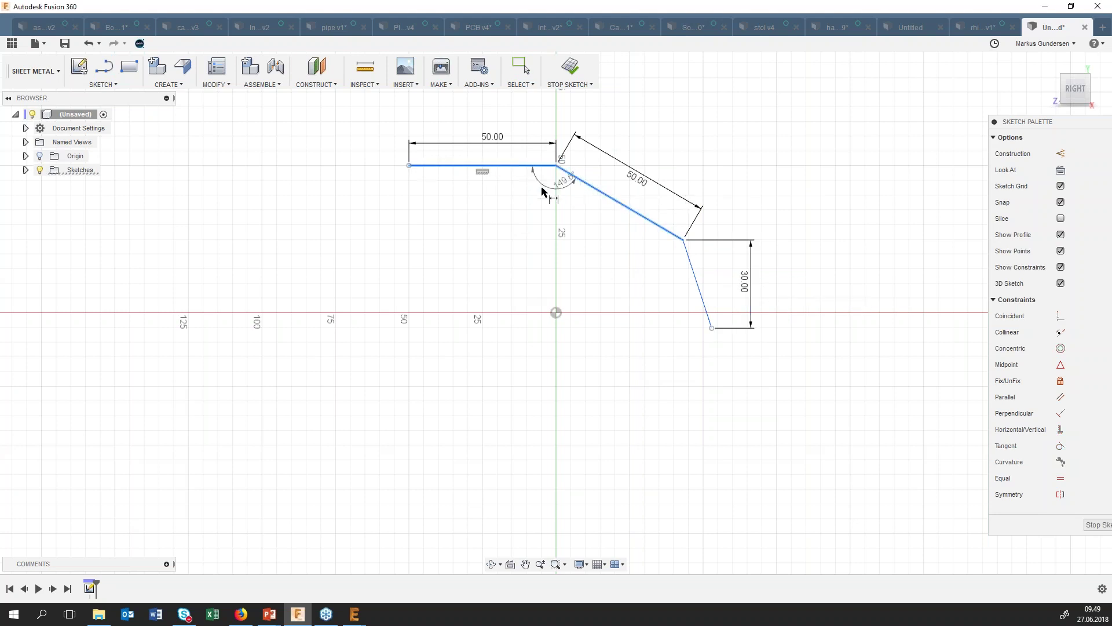
pyautogui.click(543, 192)
pyautogui.write('135')
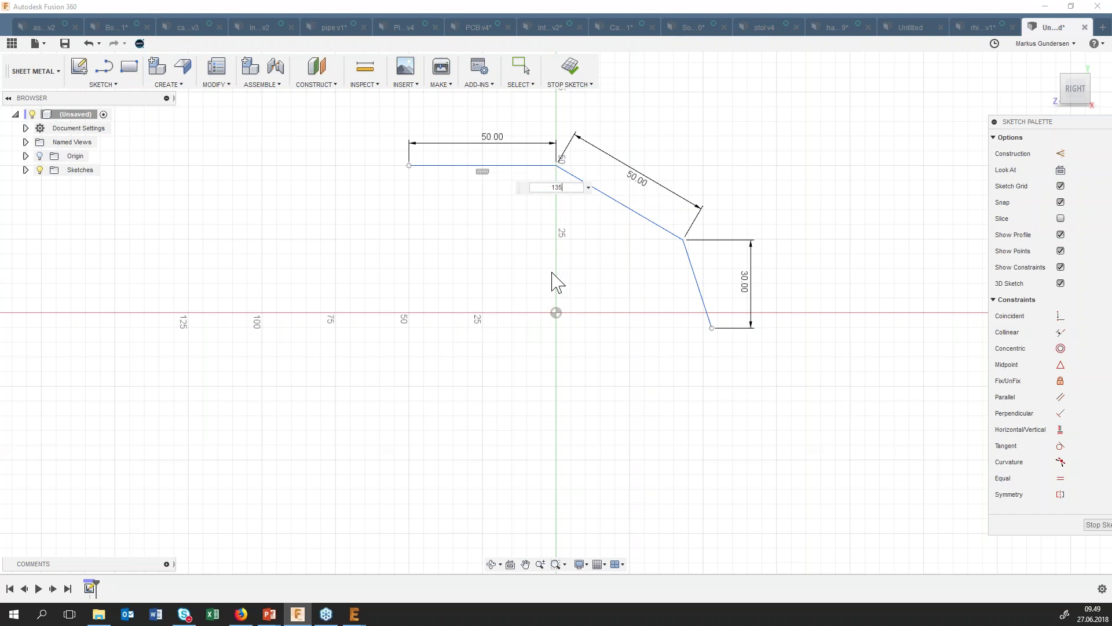
pyautogui.press('Return')
pyautogui.click(648, 258)
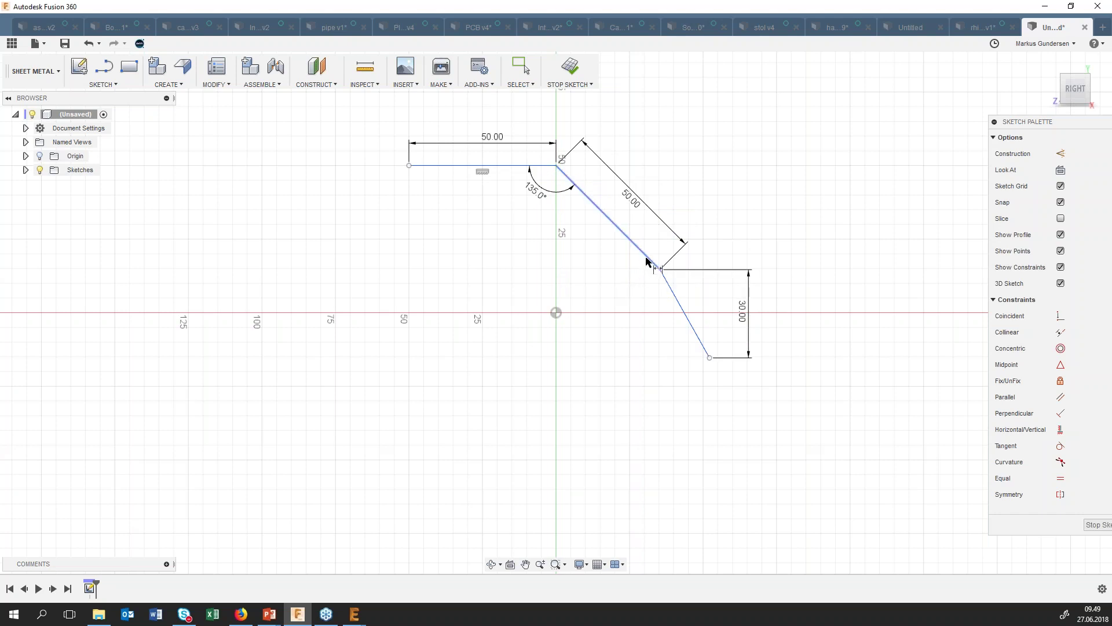
pyautogui.click(672, 291)
pyautogui.click(618, 306)
pyautogui.write('170')
pyautogui.press('Return')
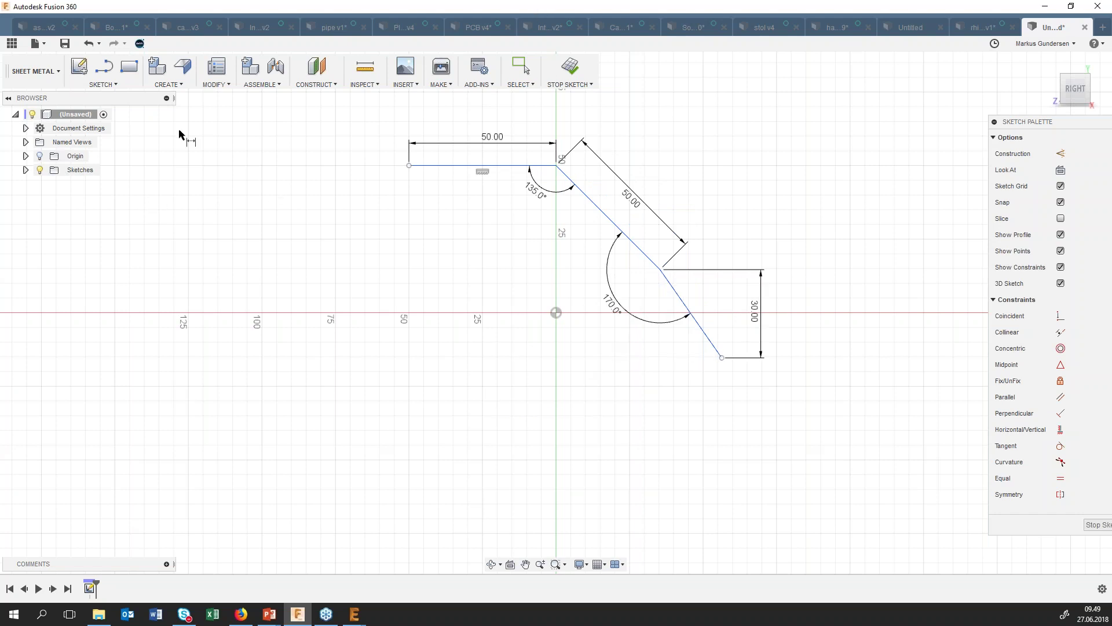
pyautogui.click(182, 68)
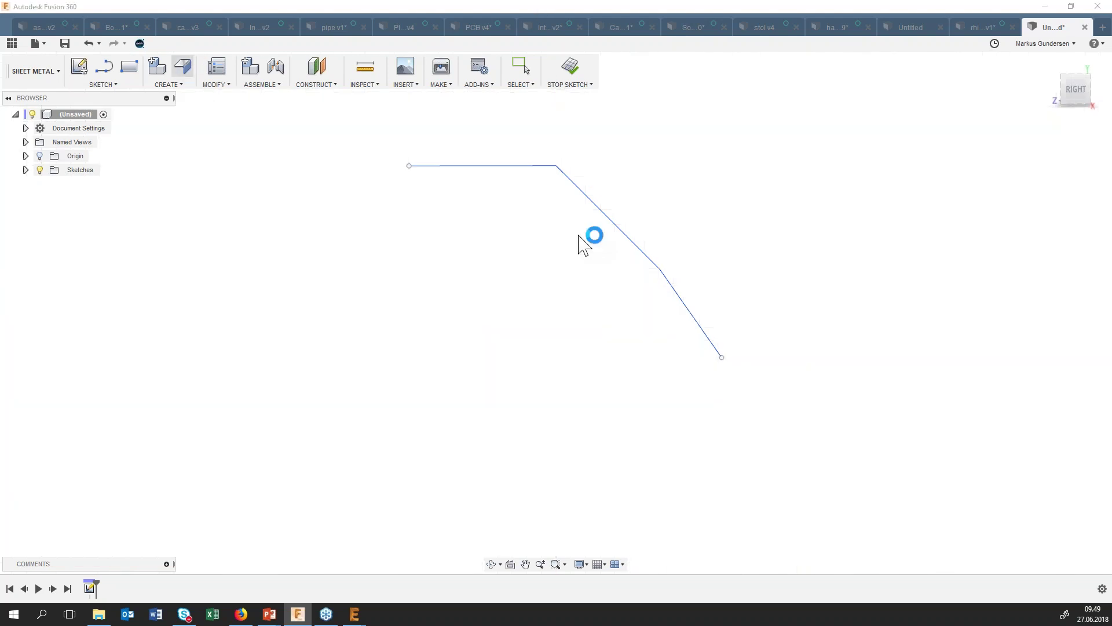
# Build a 61.342 mm flange from the bent line using the Aluminum (mm) rule.
pyautogui.click(606, 222)
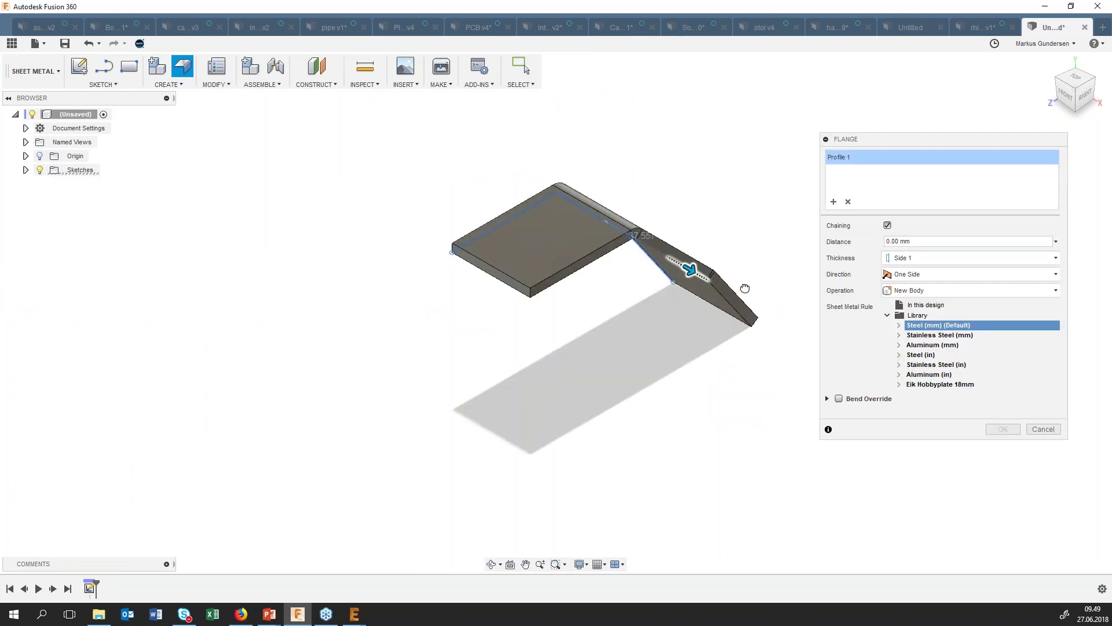
pyautogui.moveTo(744, 288); pyautogui.dragTo(731, 294)
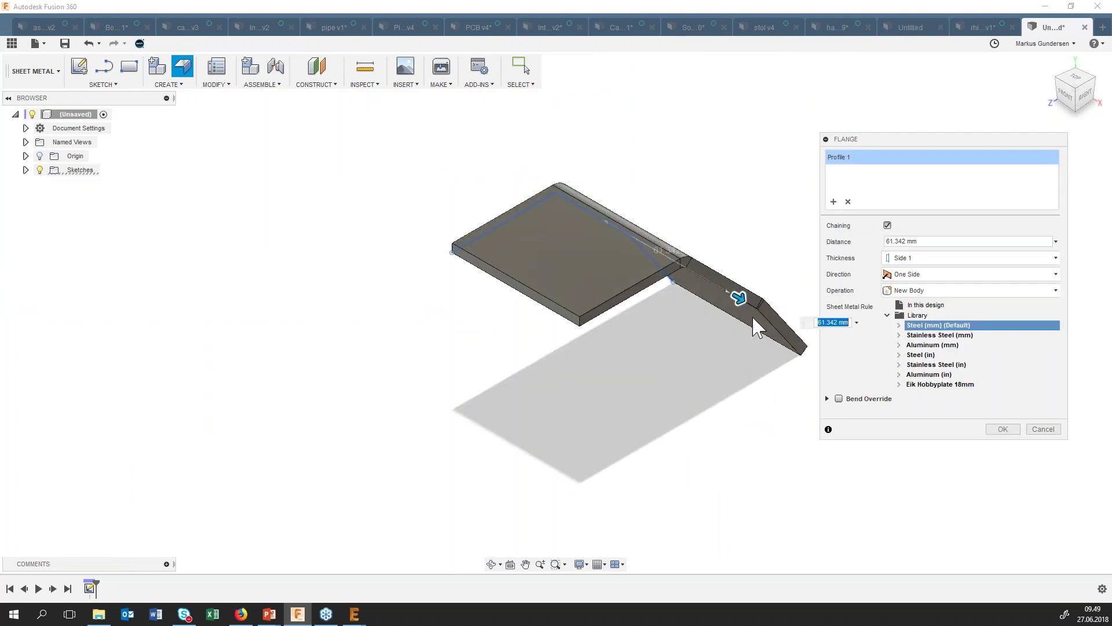
pyautogui.click(932, 345)
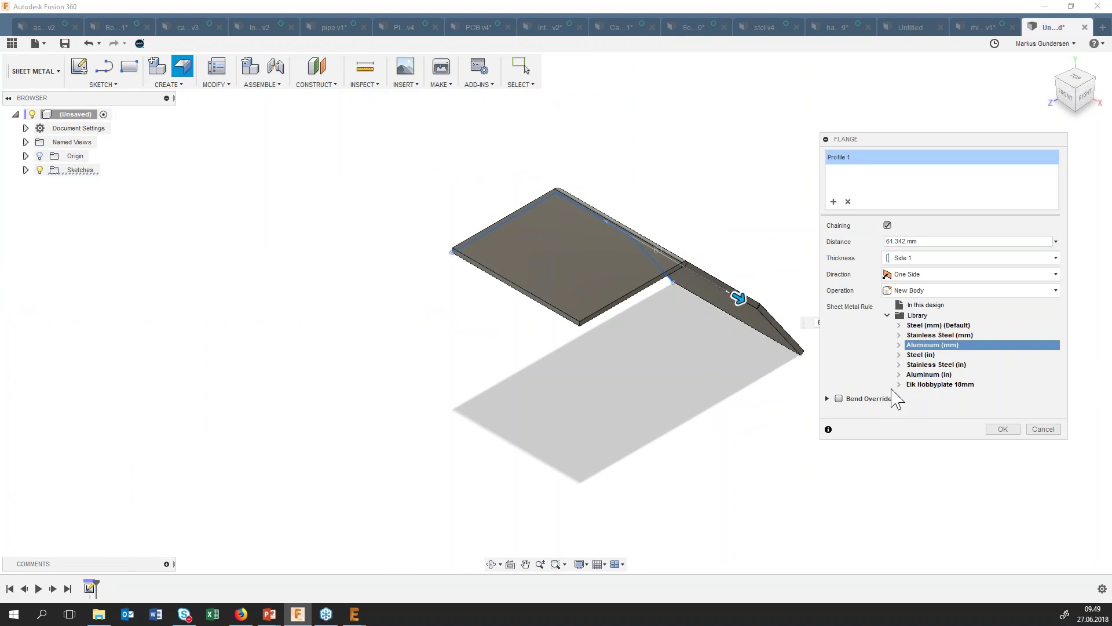
pyautogui.click(996, 427)
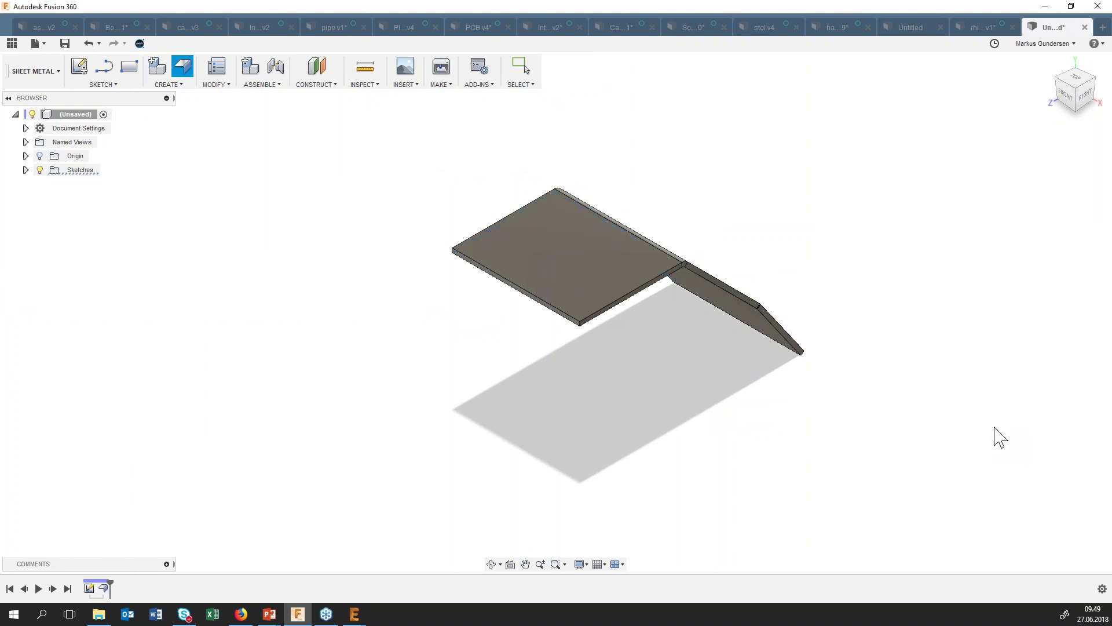
pyautogui.moveTo(739, 322)
pyautogui.keyDown('shift'); pyautogui.mouseDown(button='middle')
pyautogui.moveTo(602, 278)
pyautogui.moveTo(540, 330)
pyautogui.mouseUp(button='middle'); pyautogui.keyUp('shift')
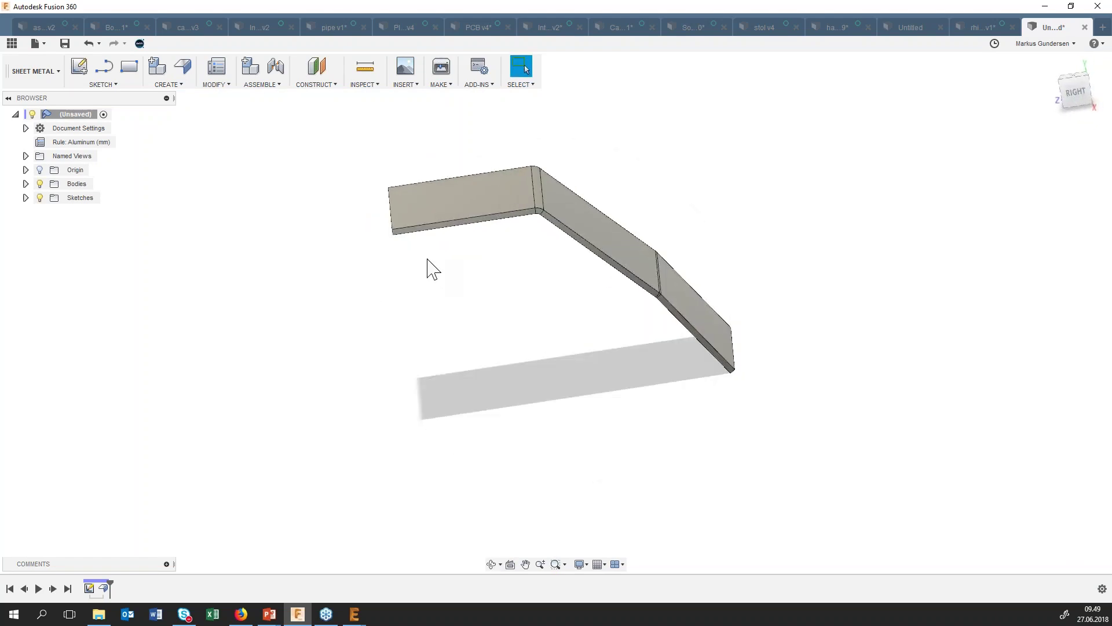
pyautogui.click(214, 84)
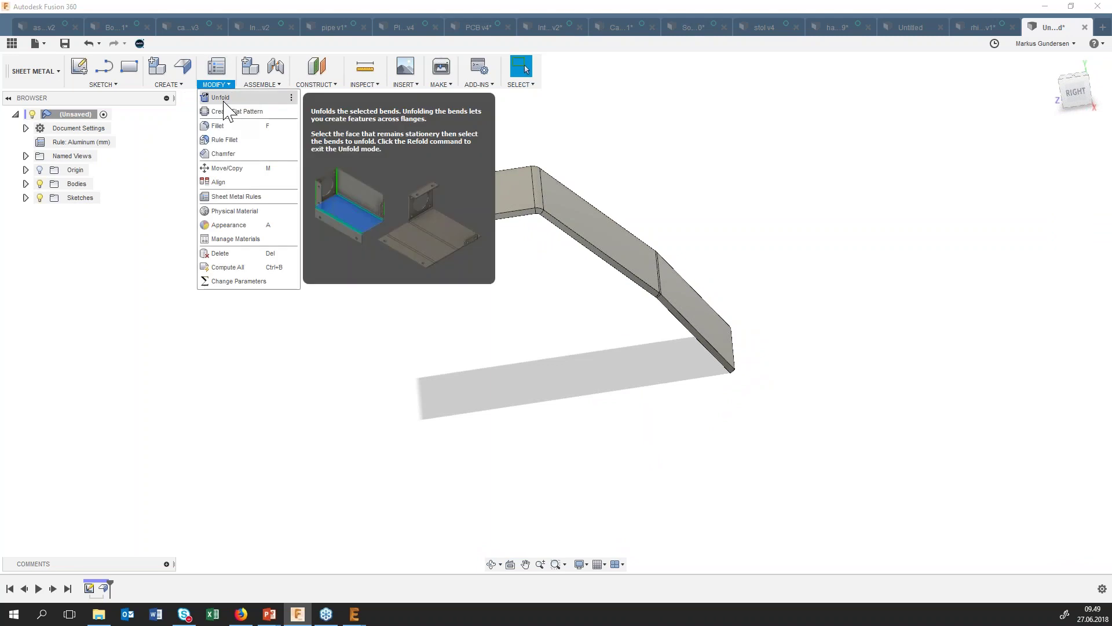
# Create a flat pattern with the top face as the stationary face.
pyautogui.click(229, 111)
pyautogui.click(452, 204)
pyautogui.click(1003, 208)
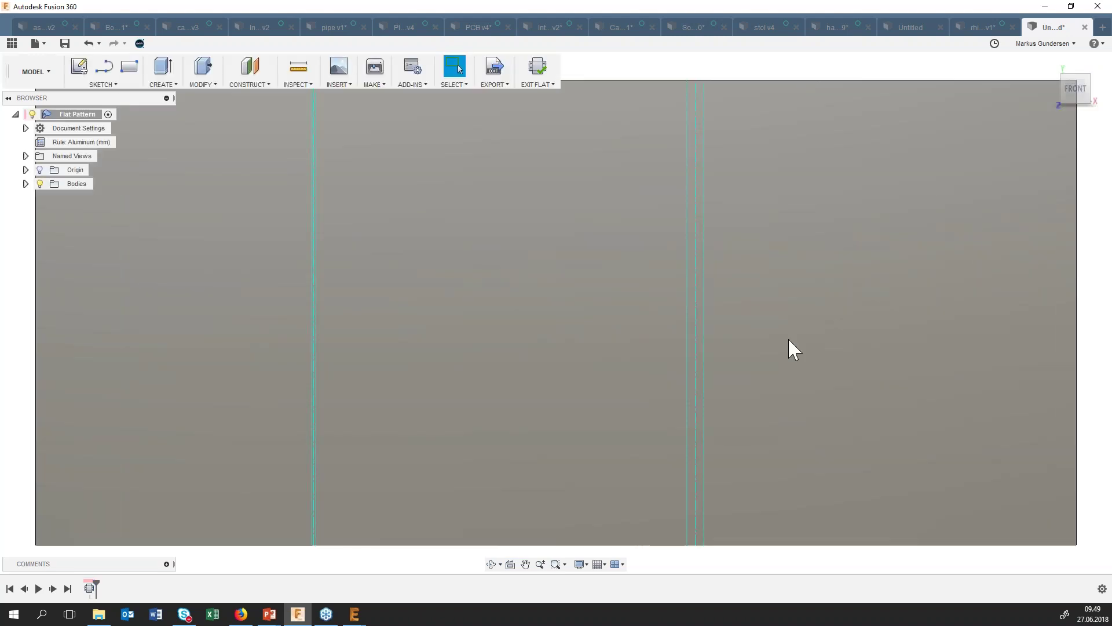
pyautogui.scroll(-3, 736, 393)
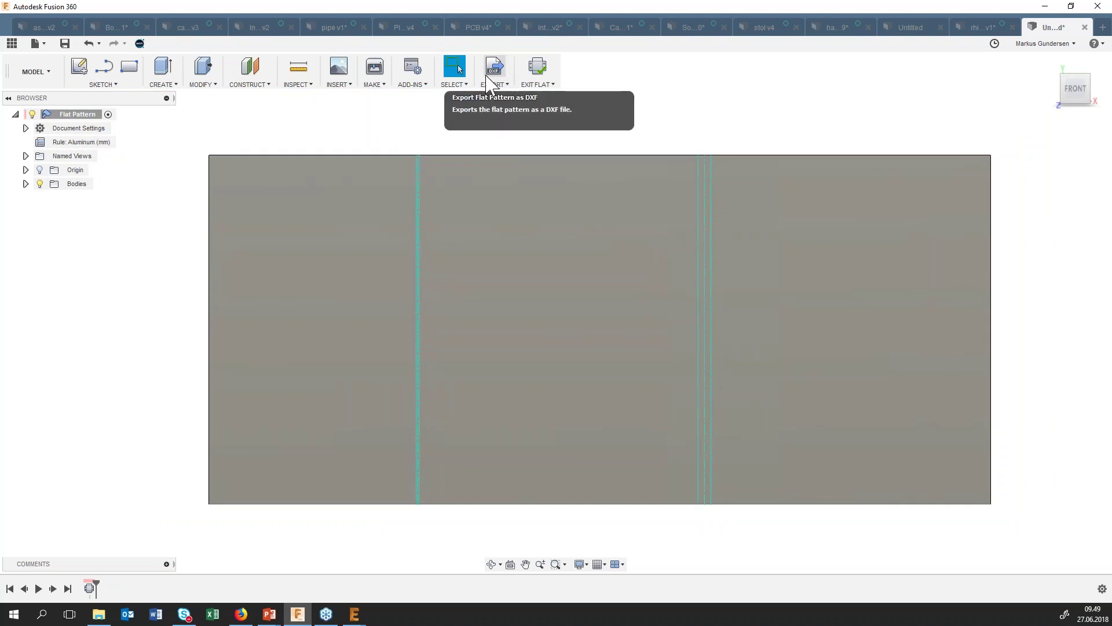
# Try a DXF export of the flat pattern, cancel saving, and exit the flat pattern.
pyautogui.click(488, 78)
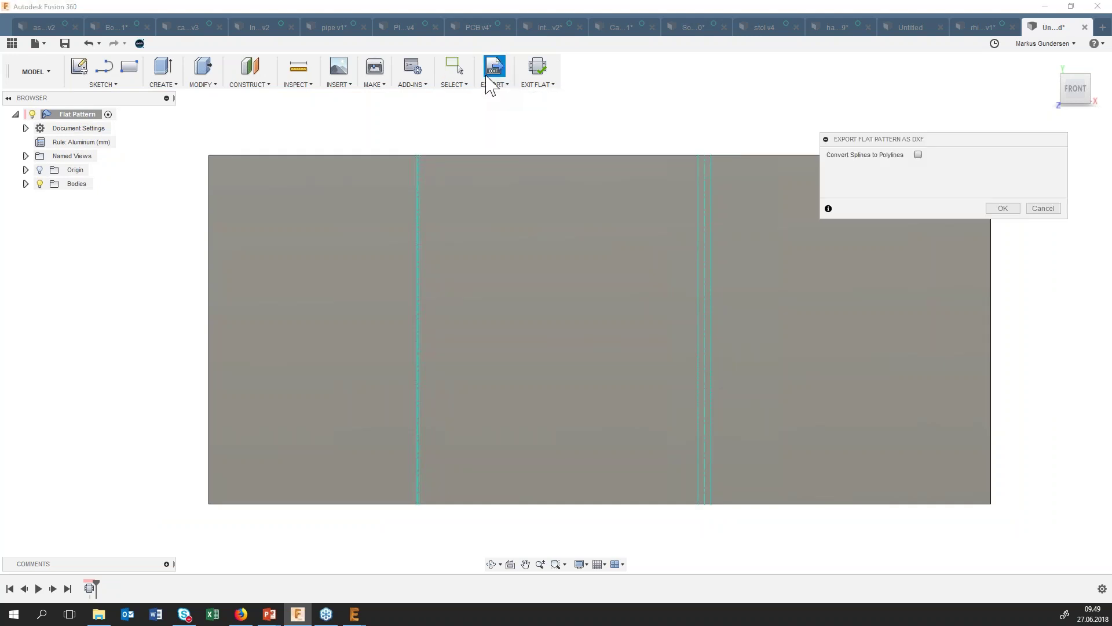
pyautogui.click(1010, 210)
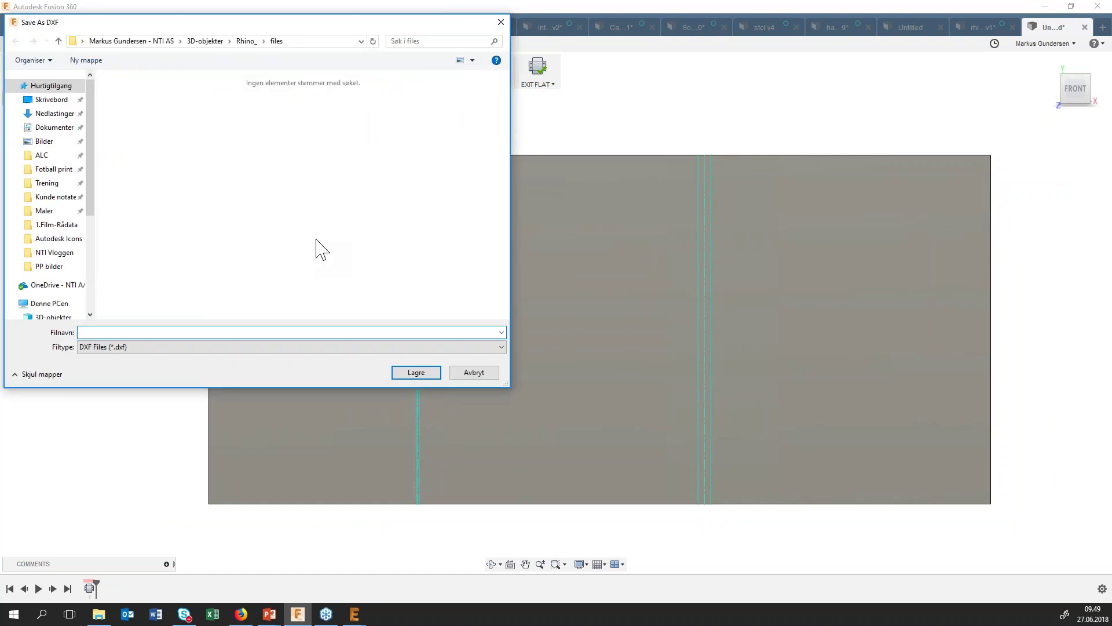
pyautogui.click(474, 376)
pyautogui.click(494, 85)
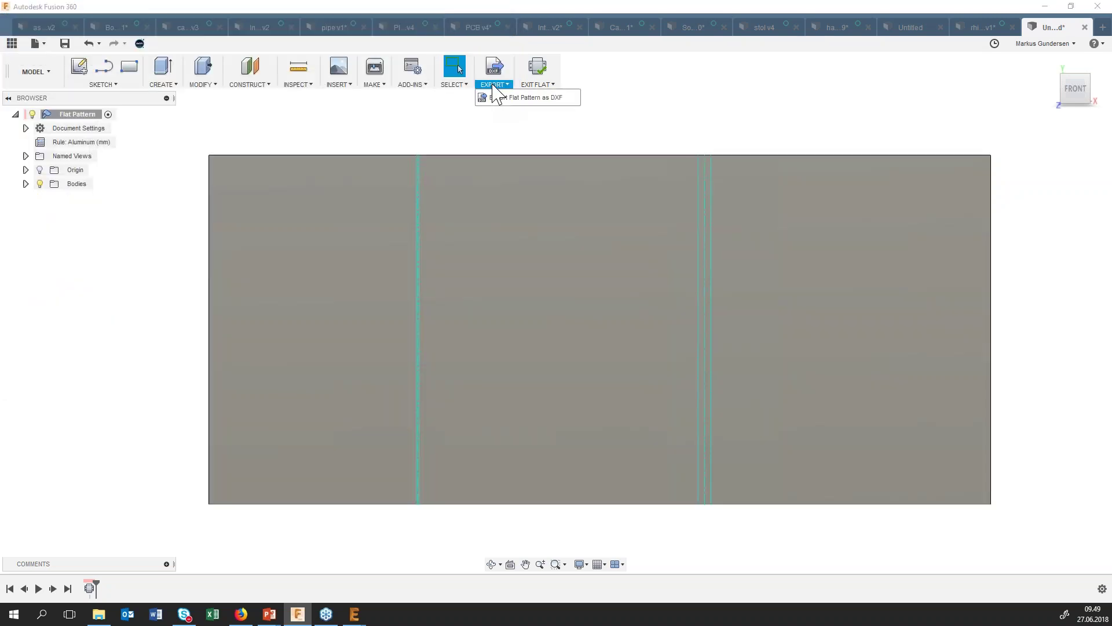
pyautogui.click(537, 69)
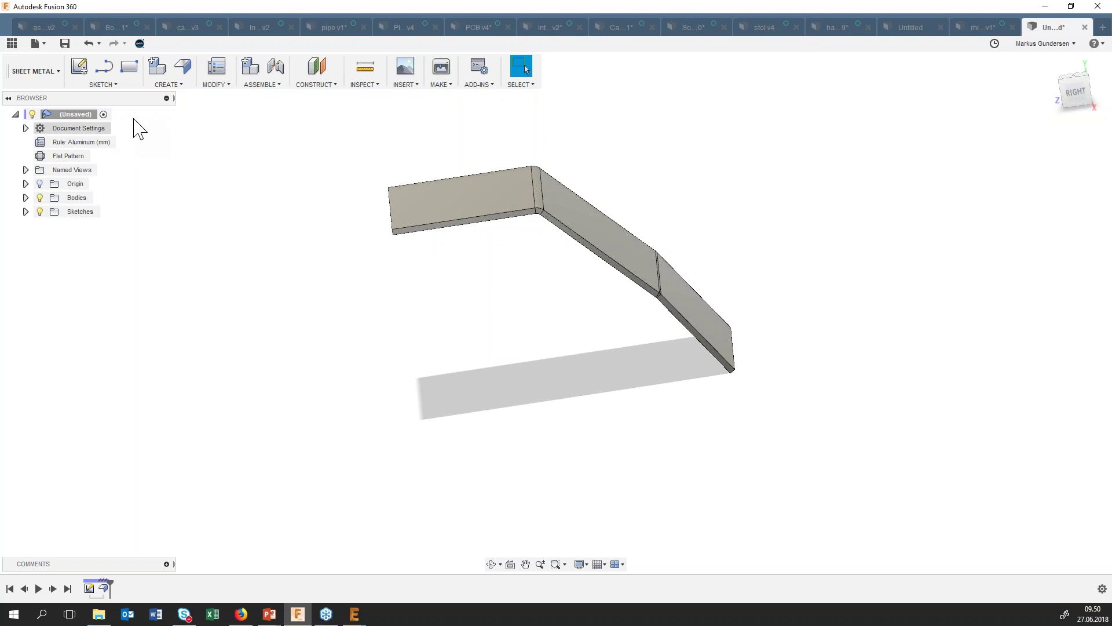
pyautogui.click(166, 84)
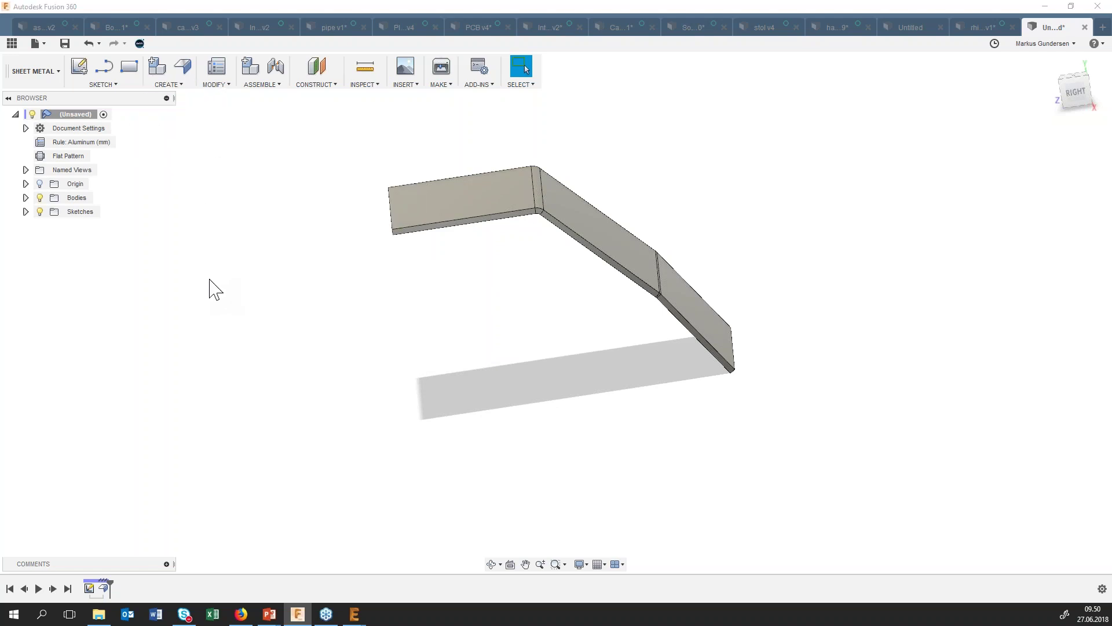
pyautogui.click(241, 614)
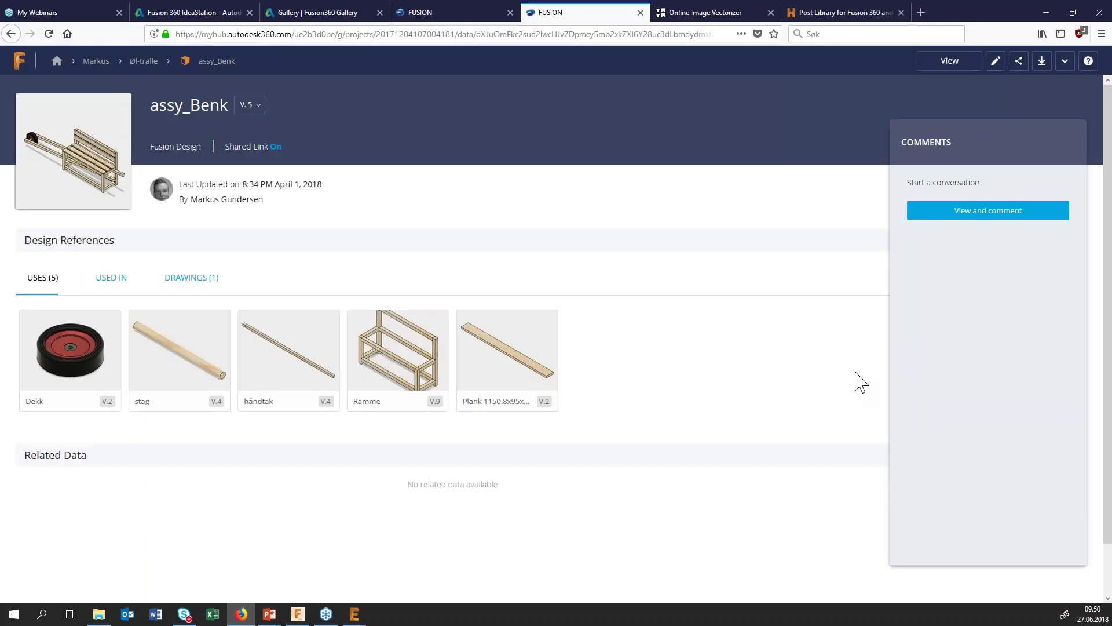
# Bring up the Fusion 360 IdeaStation page and scroll through its ideas.
pyautogui.click(191, 12)
pyautogui.click(145, 406)
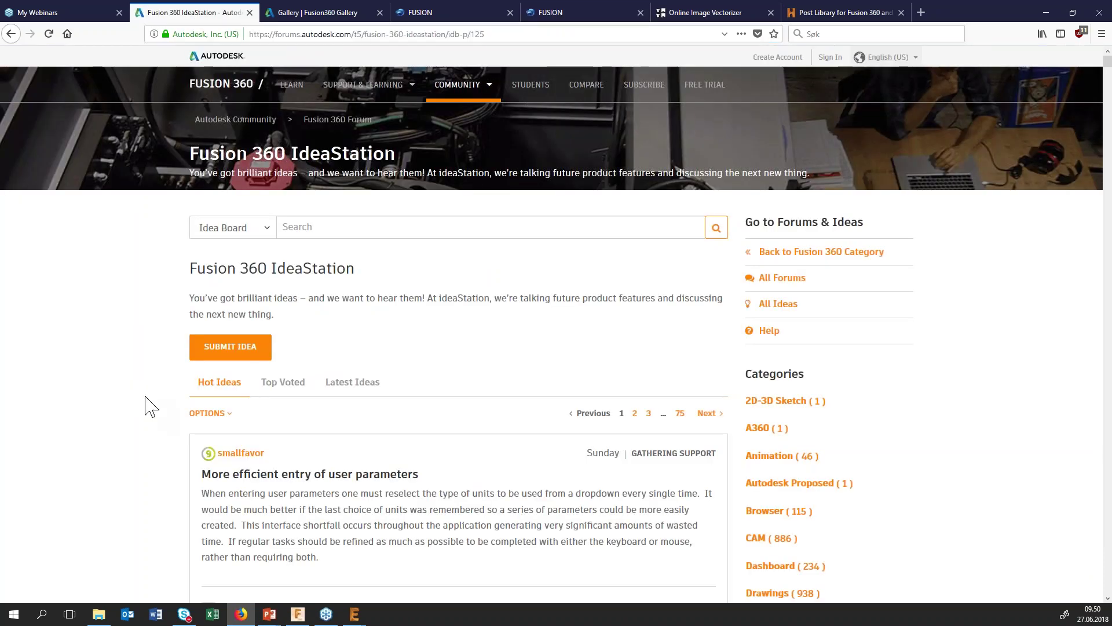
pyautogui.scroll(-1, 386, 335)
pyautogui.scroll(-3, 231, 380)
pyautogui.scroll(-1, 184, 406)
pyautogui.scroll(-1, 185, 407)
pyautogui.scroll(-1, 186, 408)
pyautogui.scroll(-2, 188, 411)
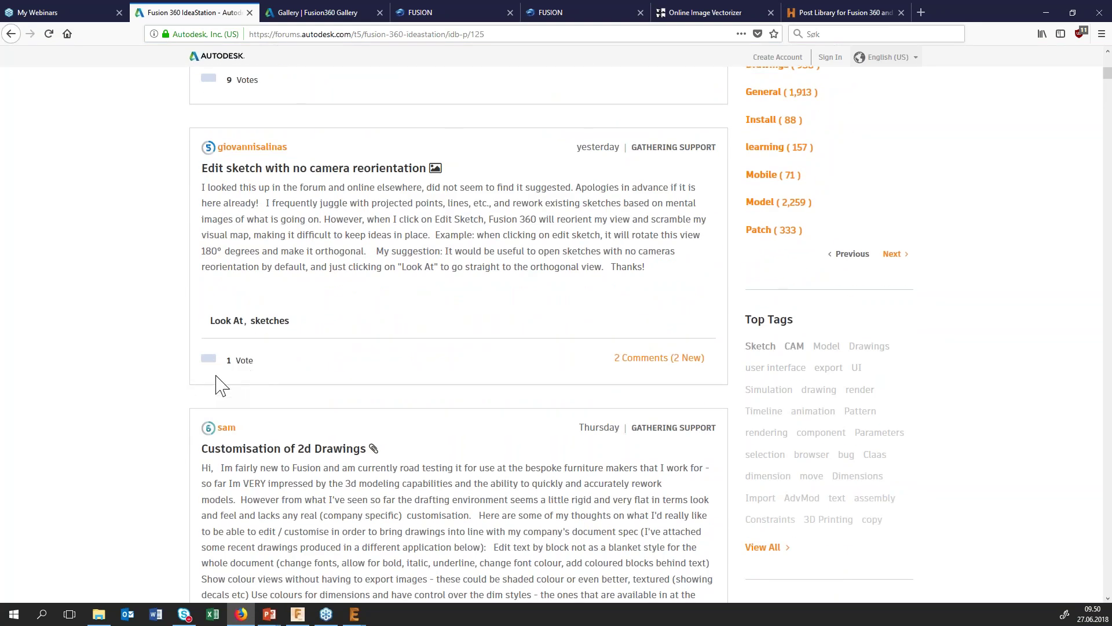
pyautogui.scroll(2, 215, 383)
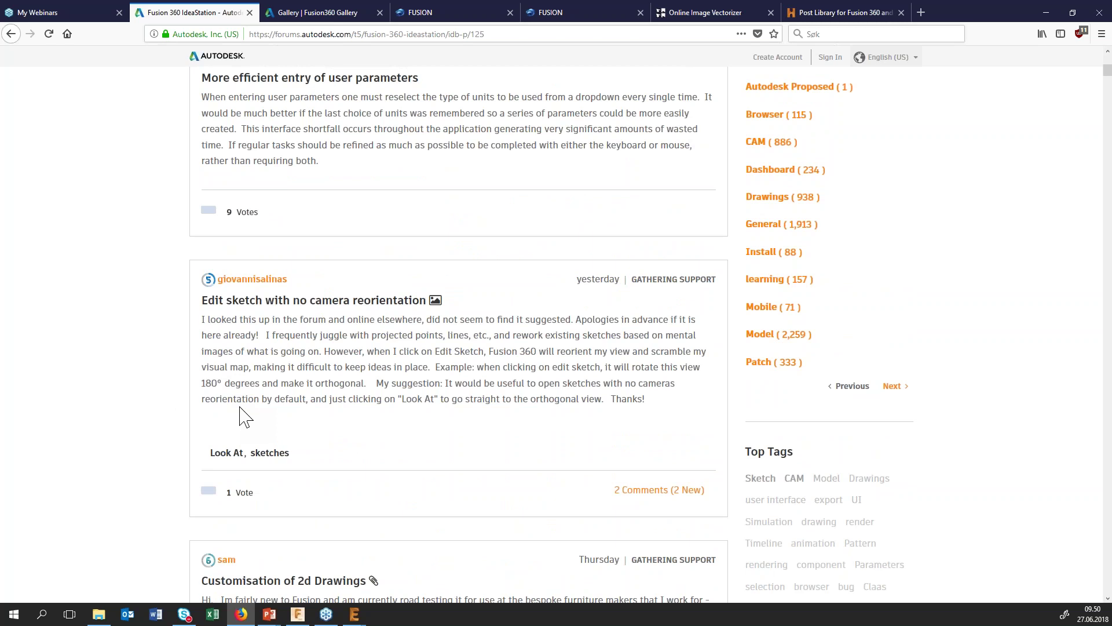
pyautogui.scroll(2, 251, 400)
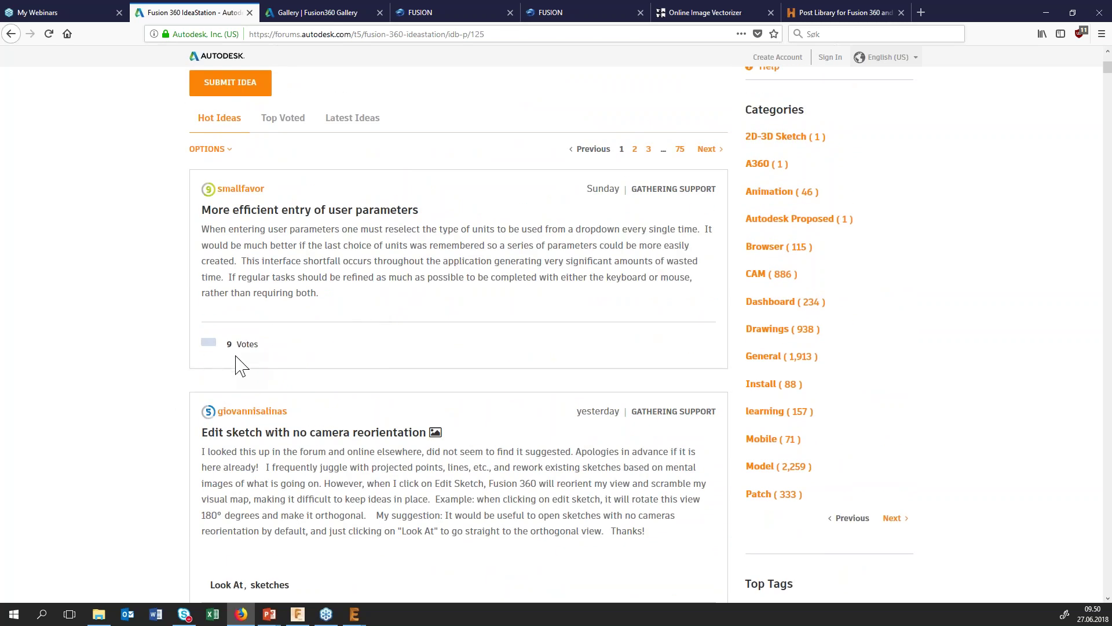
pyautogui.scroll(2, 243, 350)
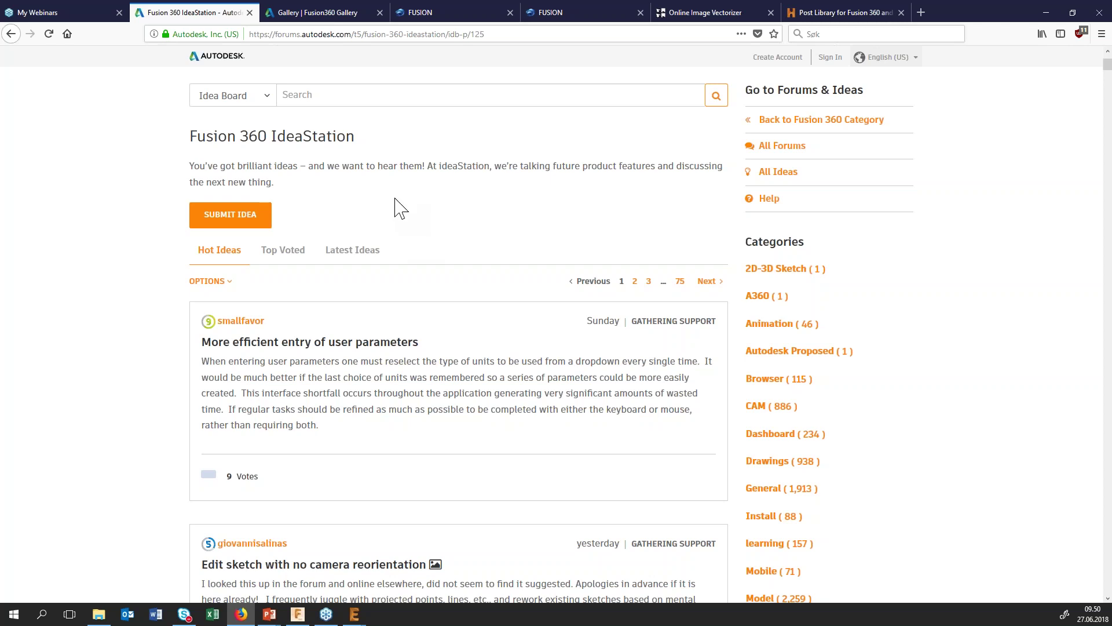
# Search IdeaStation for 'sheetmetal loft', list the top-voted ideas, then return to Fusion 360.
pyautogui.click(366, 165)
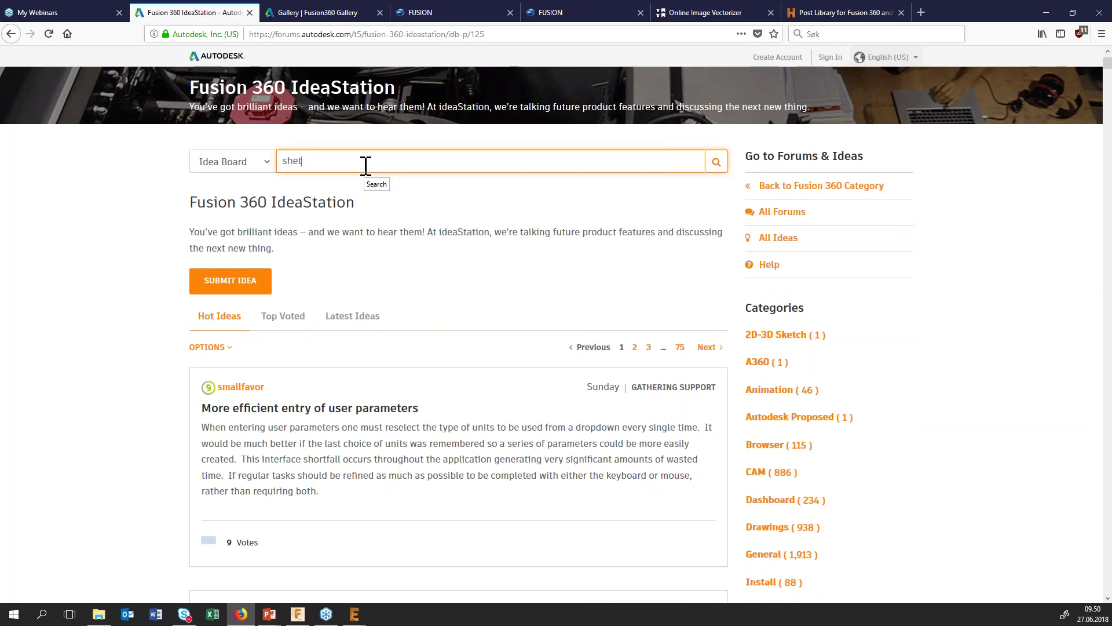
pyautogui.write('tmetal lof')
pyautogui.press('Return')
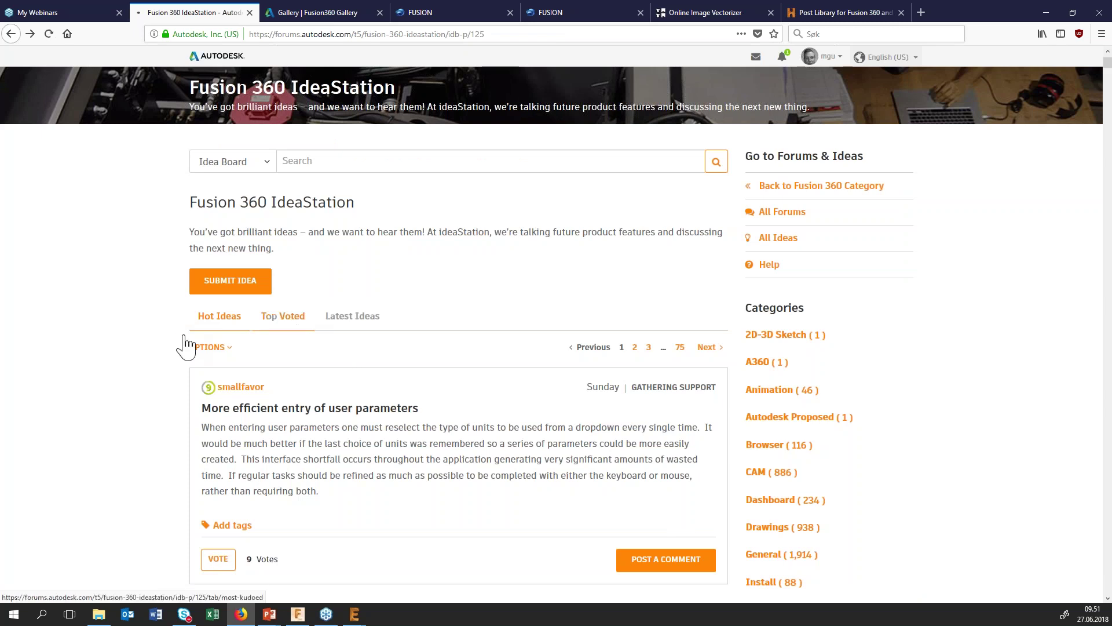
pyautogui.click(279, 324)
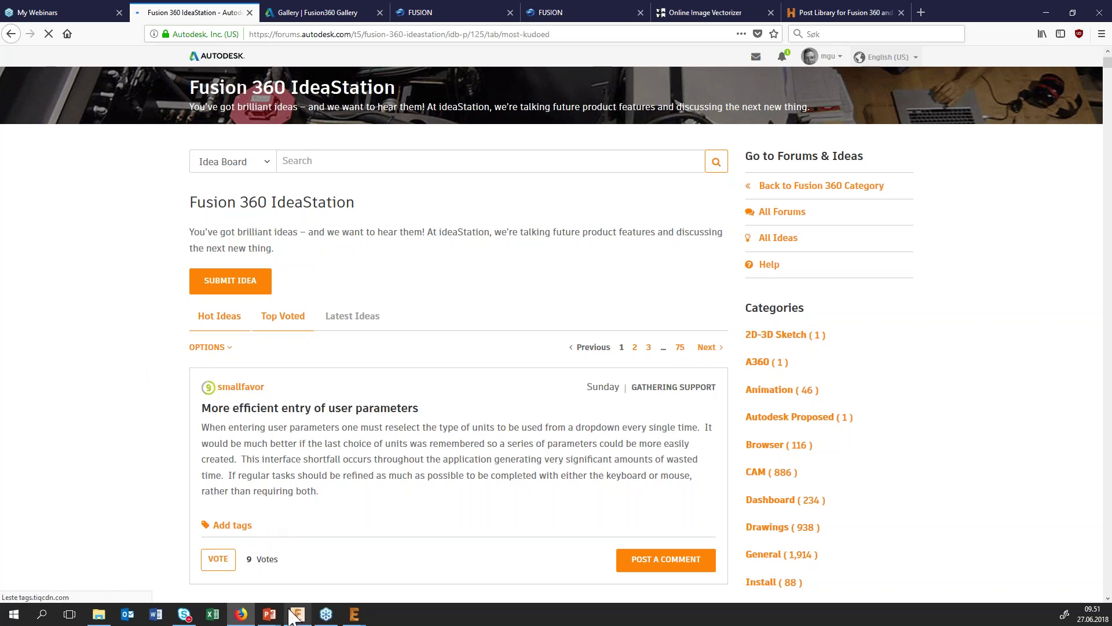
pyautogui.click(291, 614)
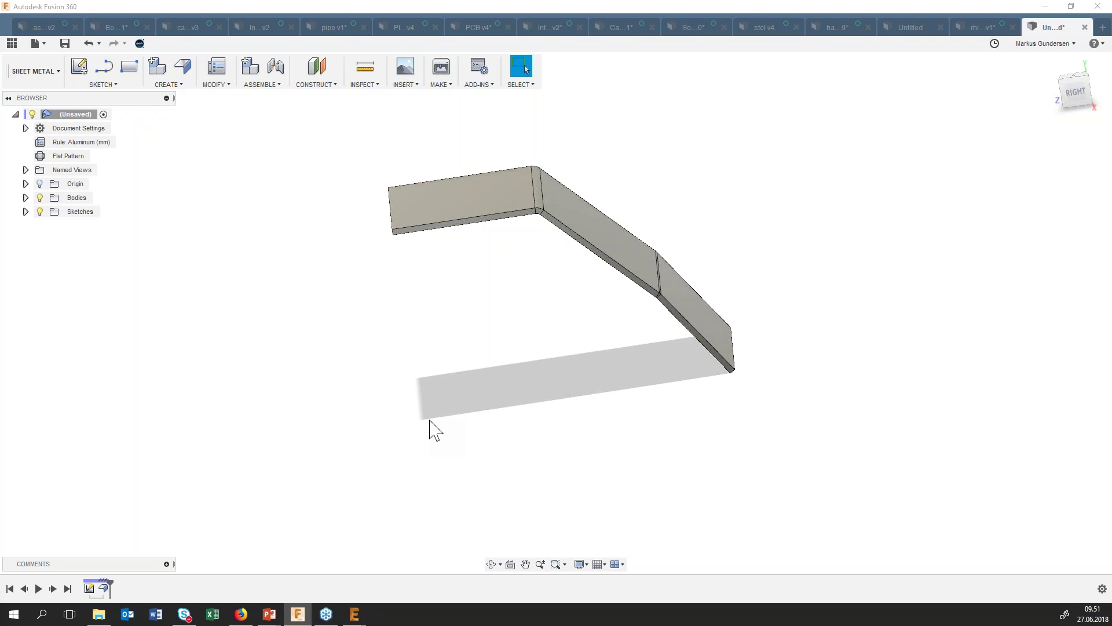
# Check the background job status, view the workspace list, and switch to the chair design.
pyautogui.click(977, 49)
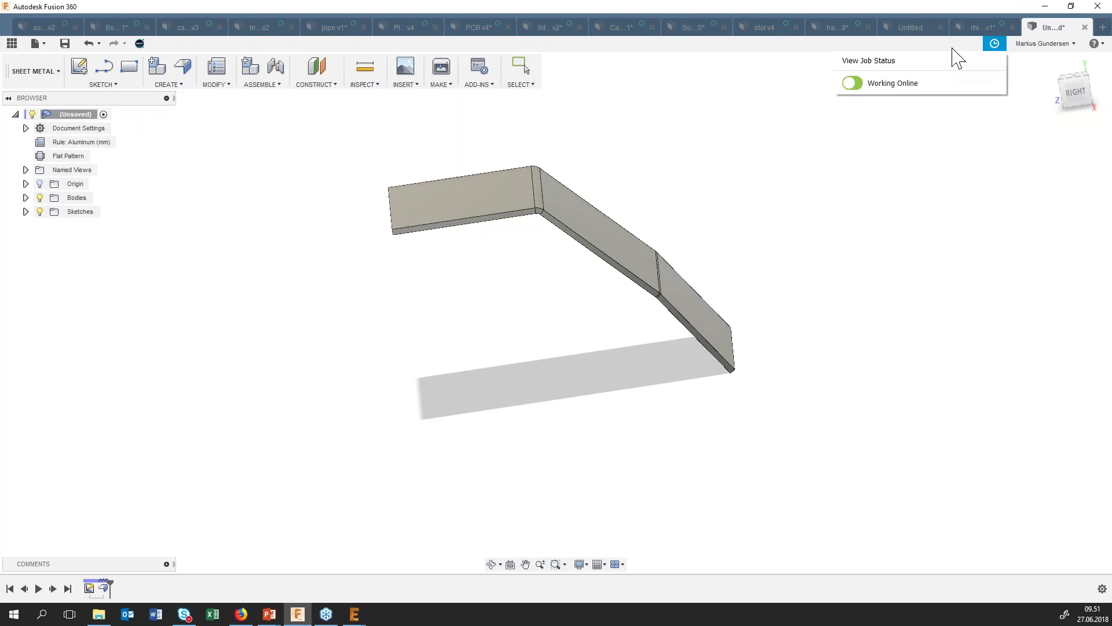
pyautogui.click(935, 199)
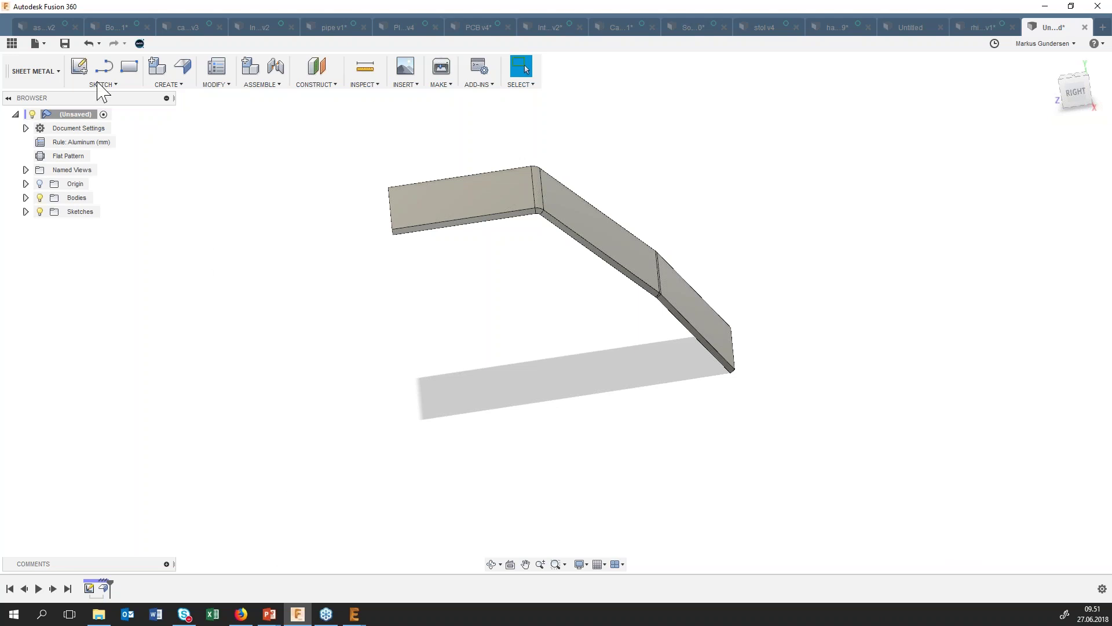
pyautogui.click(44, 81)
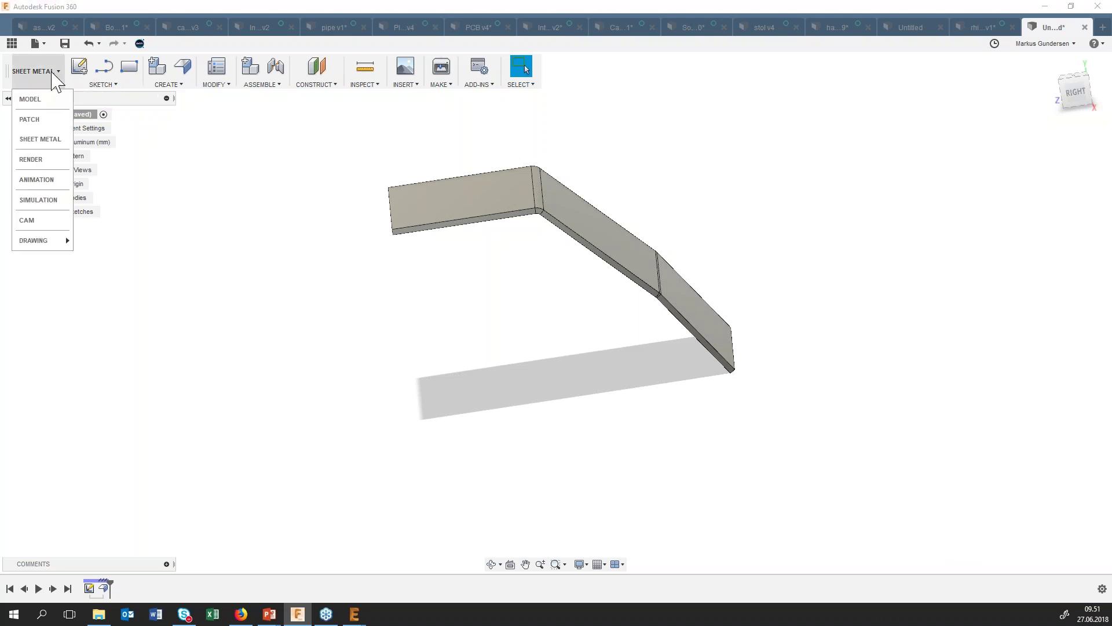
pyautogui.click(830, 28)
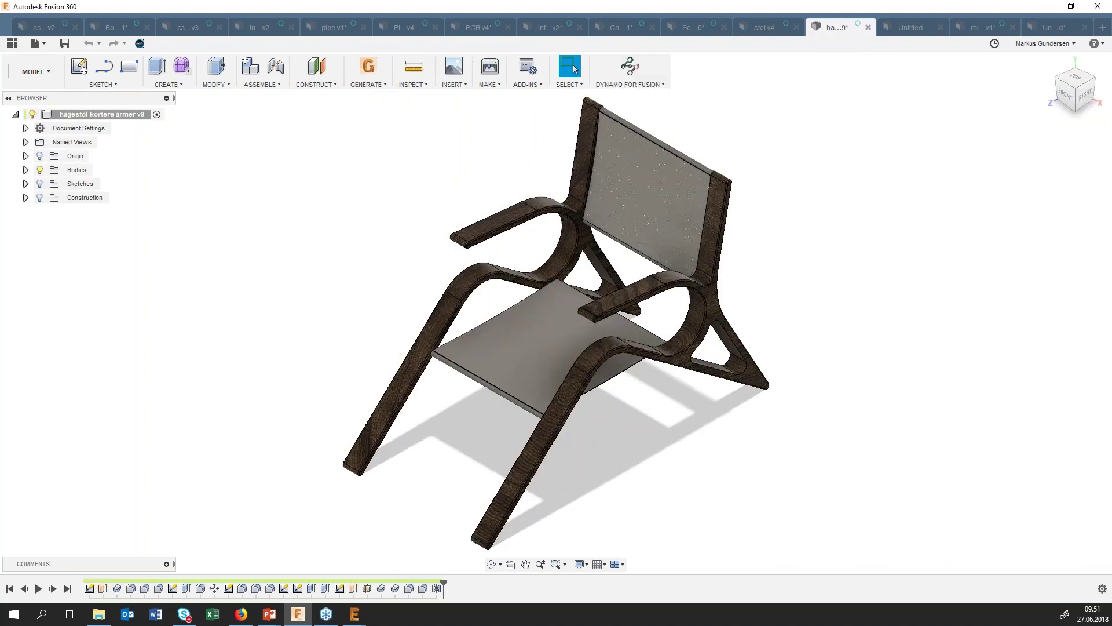
# Switch the chair to the Render workspace and preview the v3 renders in the Rendering Gallery.
pyautogui.click(48, 71)
pyautogui.click(36, 162)
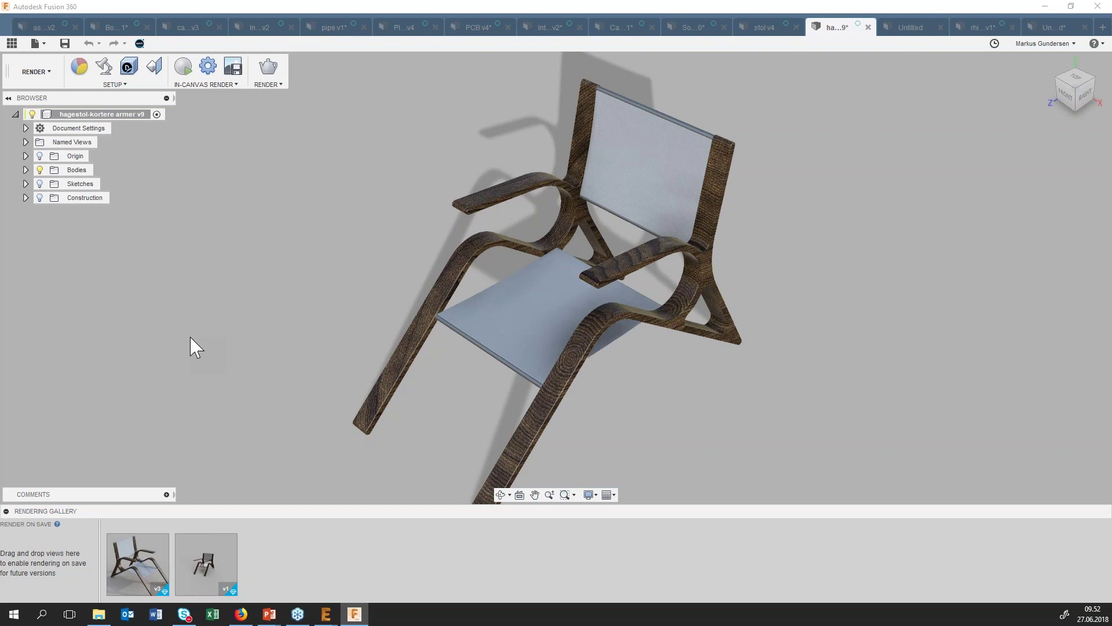
pyautogui.moveTo(137, 565)
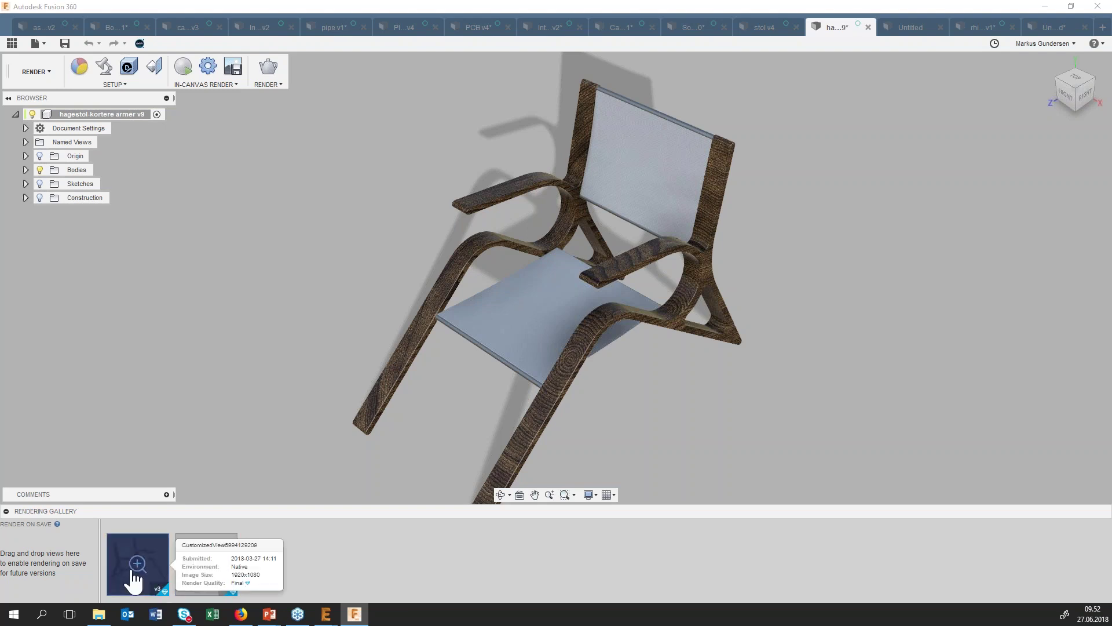
pyautogui.click(133, 571)
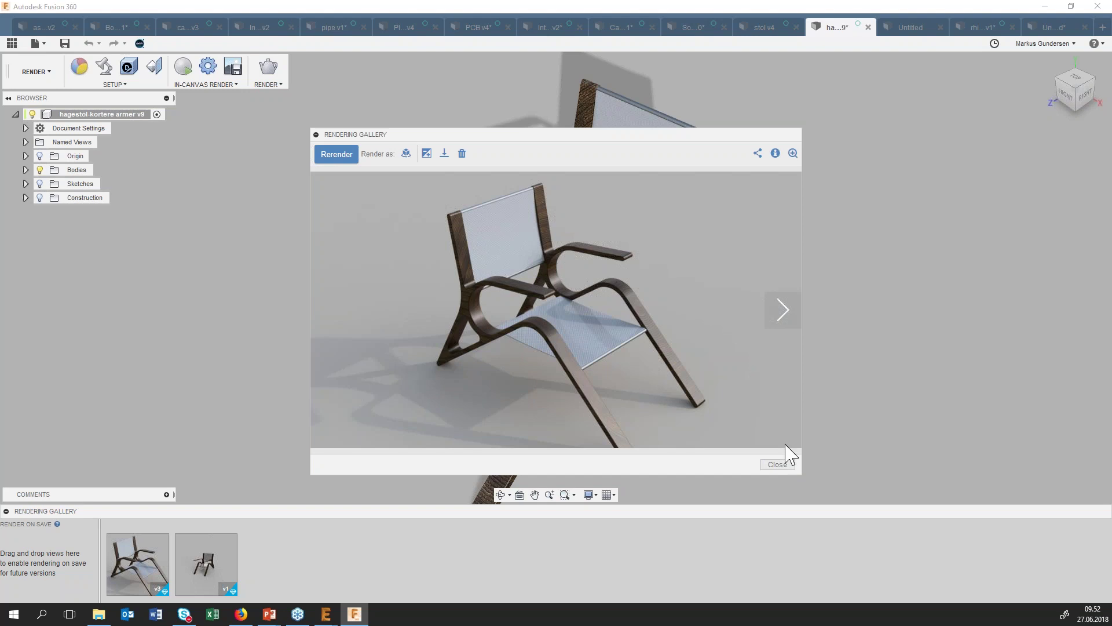
pyautogui.click(783, 313)
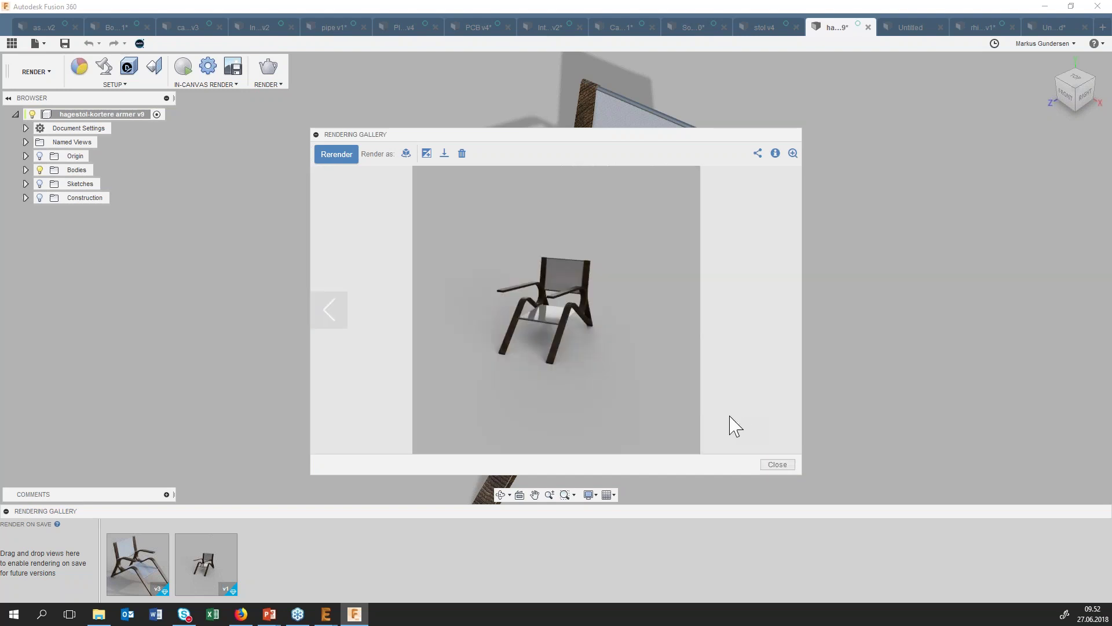
pyautogui.click(324, 312)
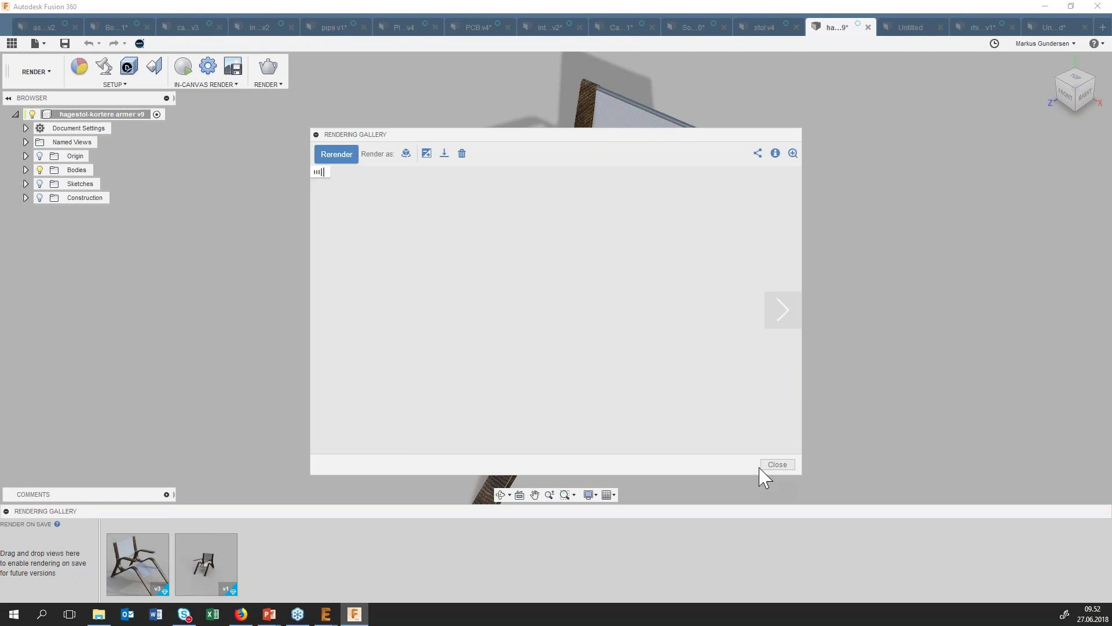
pyautogui.click(774, 466)
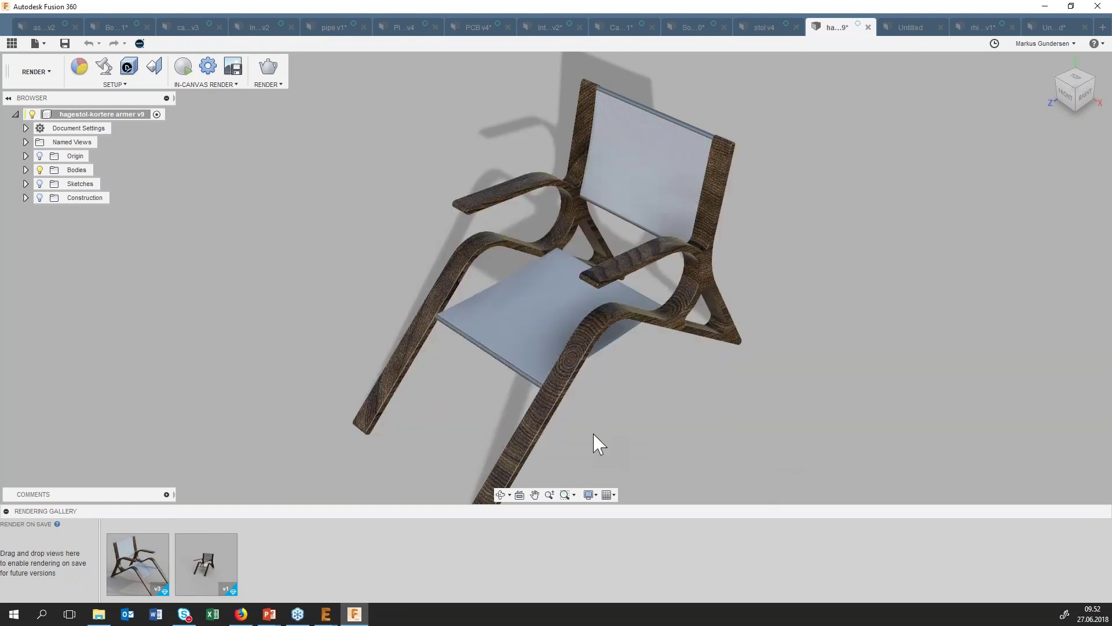
# Pan the chair view up slightly.
pyautogui.click(536, 497)
pyautogui.moveTo(595, 428)
pyautogui.mouseDown()
pyautogui.moveTo(591, 380)
pyautogui.moveTo(592, 401)
pyautogui.mouseUp()
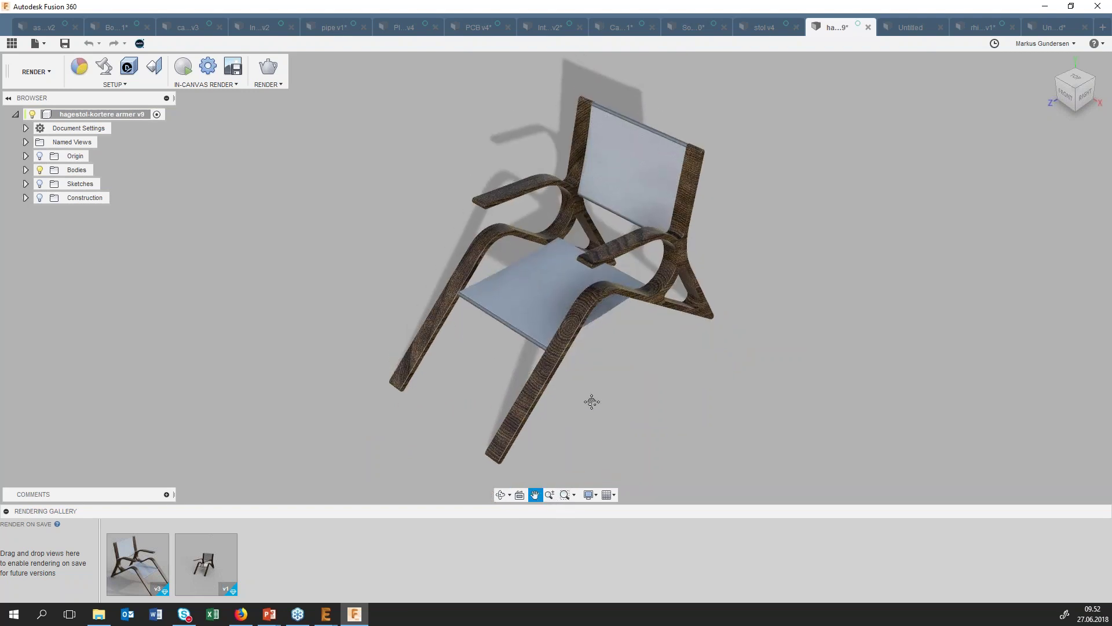
pyautogui.press('Escape')
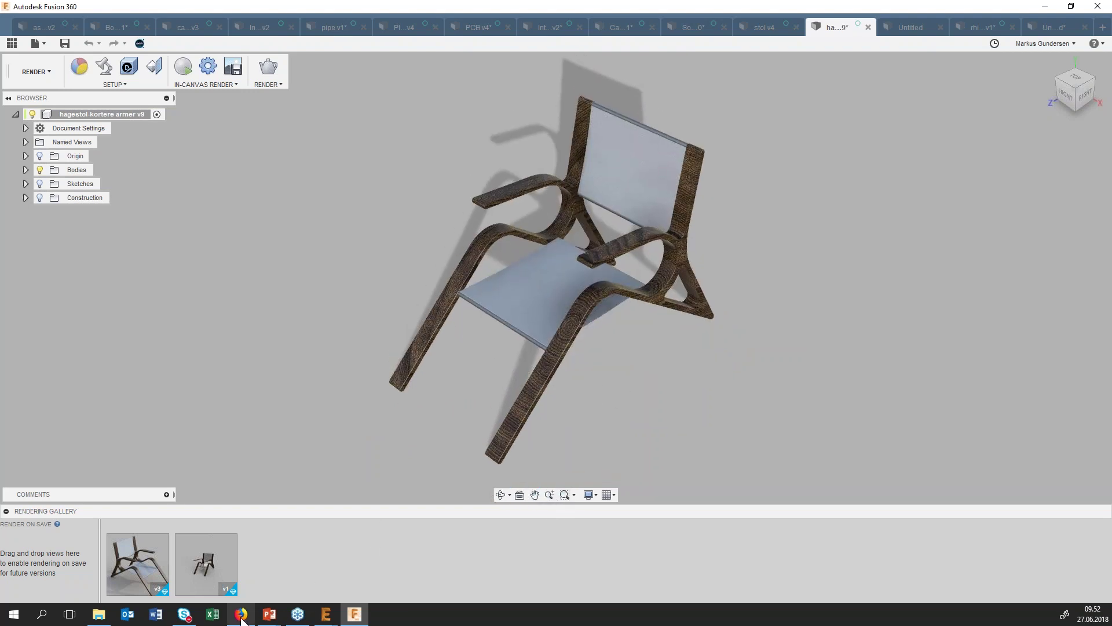
# View the assy_Benk design page and its five parts in the browser, then return to Fusion 360.
pyautogui.click(241, 615)
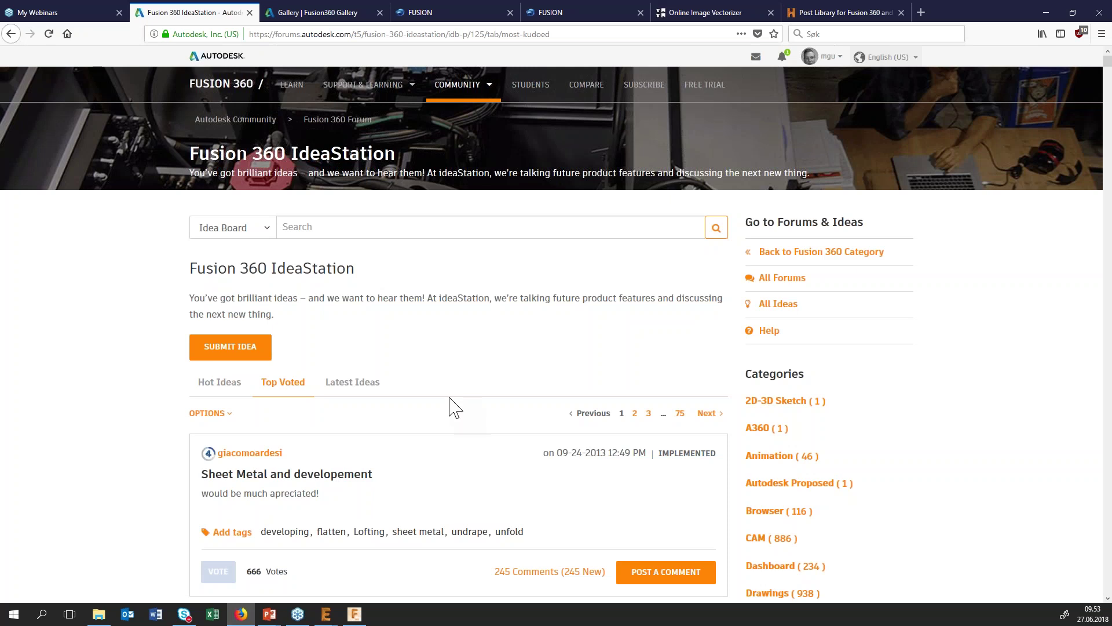
pyautogui.click(556, 12)
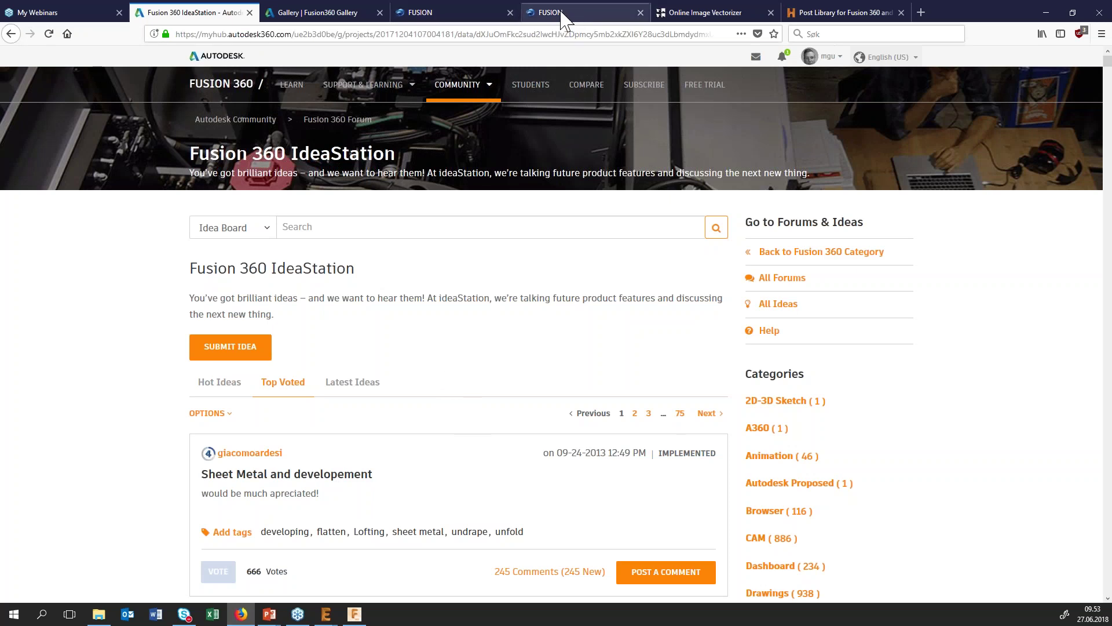
pyautogui.scroll(-1, 68, 522)
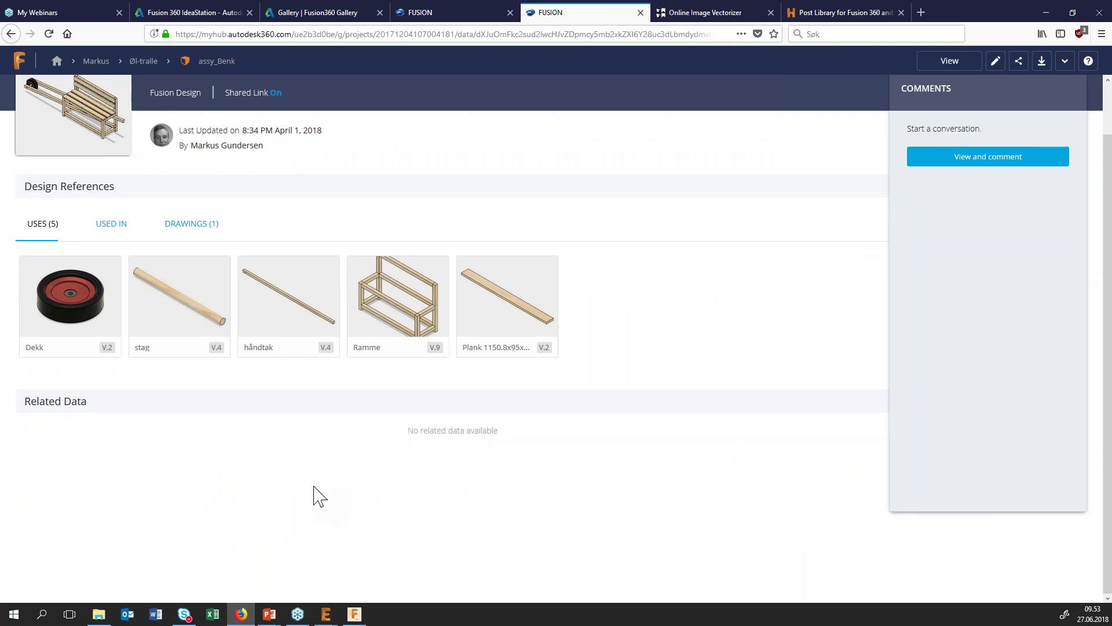
pyautogui.tripleClick(45, 456)
pyautogui.click(49, 459)
pyautogui.click(359, 614)
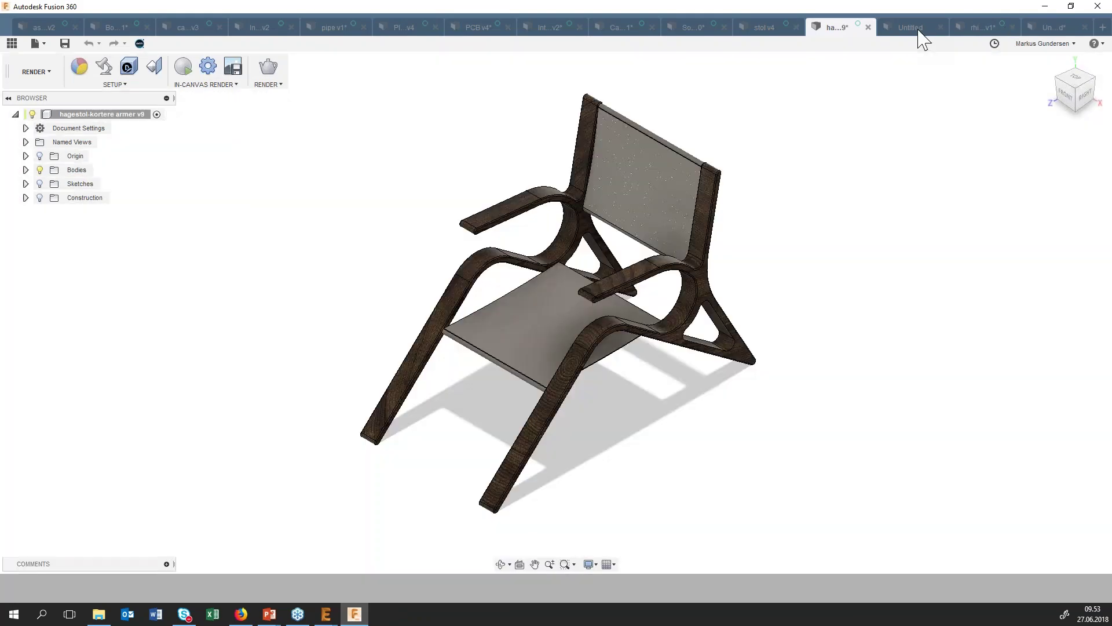
# Show the empty Untitled design, then bring the PowerPoint slideshow forward.
pyautogui.click(922, 28)
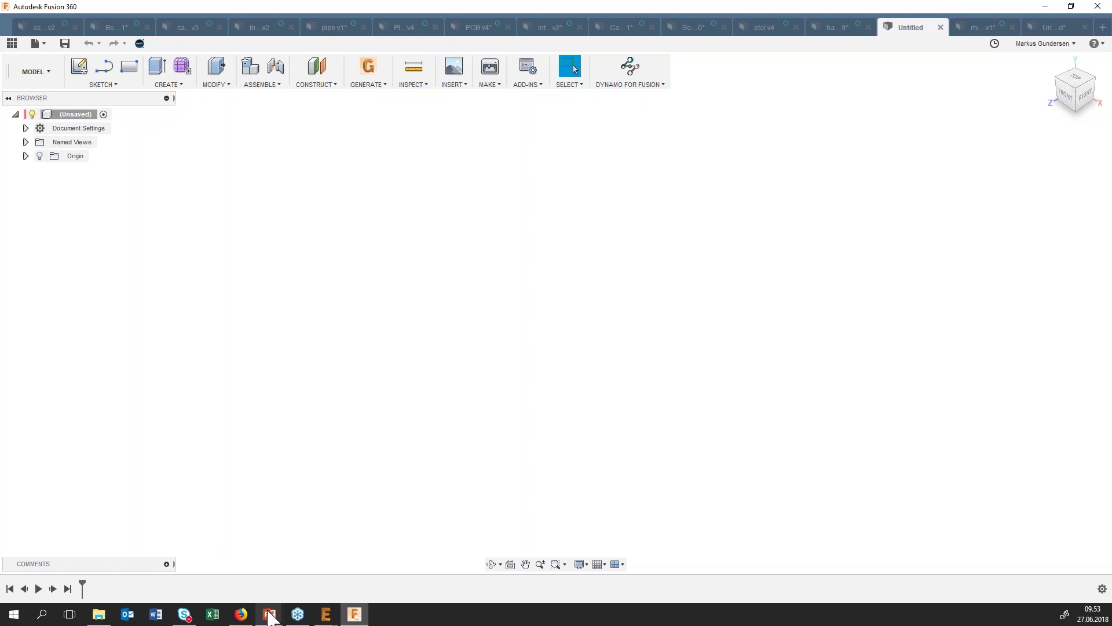
pyautogui.moveTo(269, 614)
pyautogui.click(235, 579)
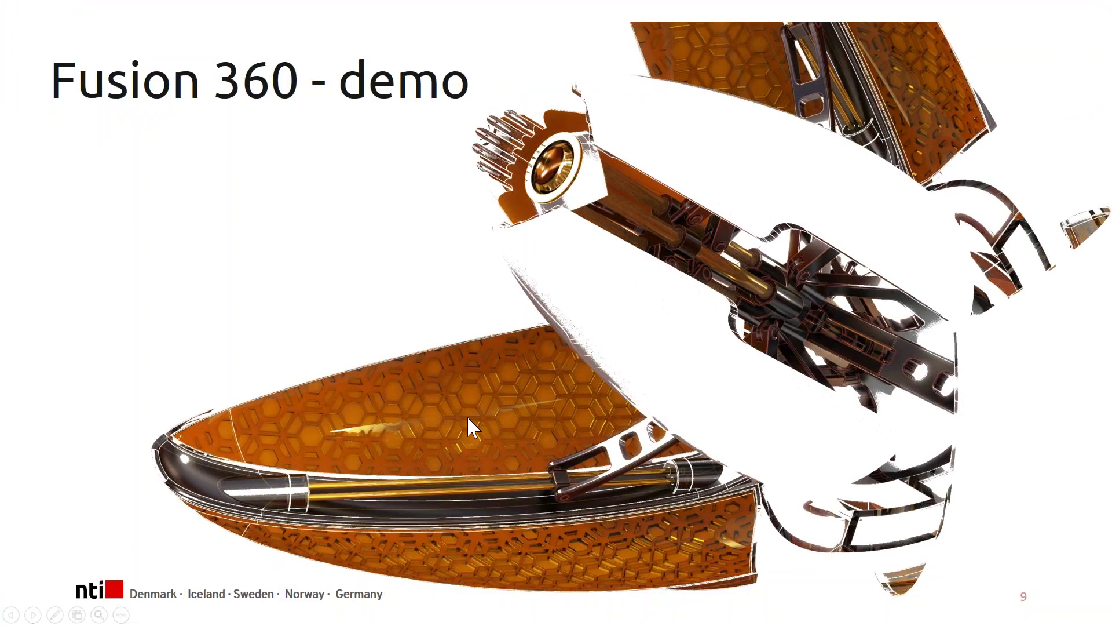
# Advance the slideshow past the demo slide to the closing webinar poll.
pyautogui.click(468, 417)
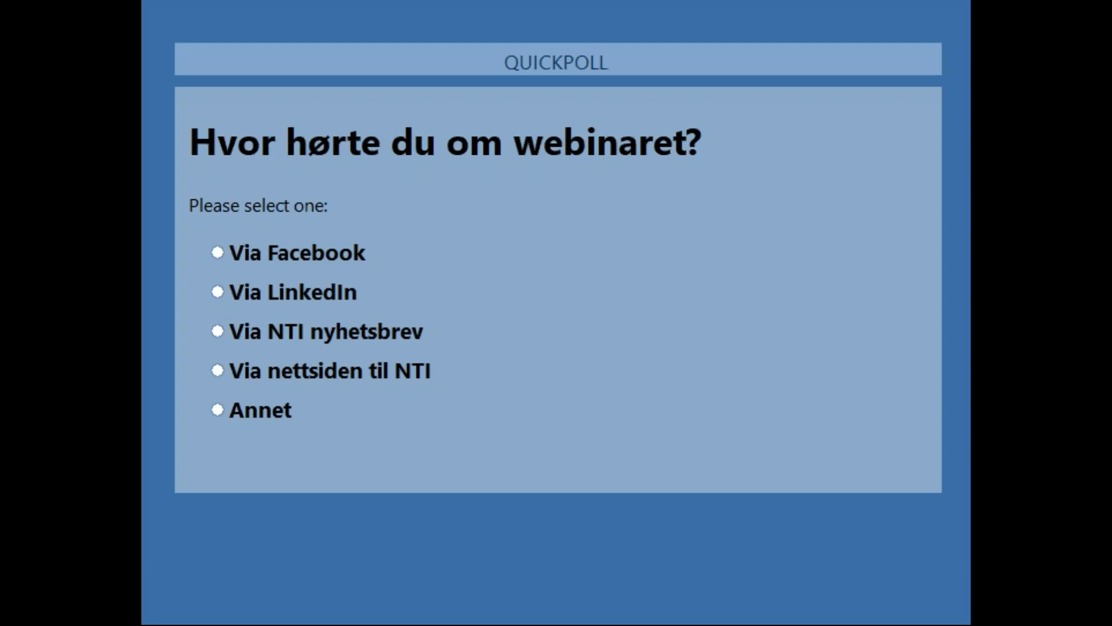
# Step through the Kampanje: Fusion 360 kurs slide to the poll on followed NTI media.
pyautogui.press('Right')
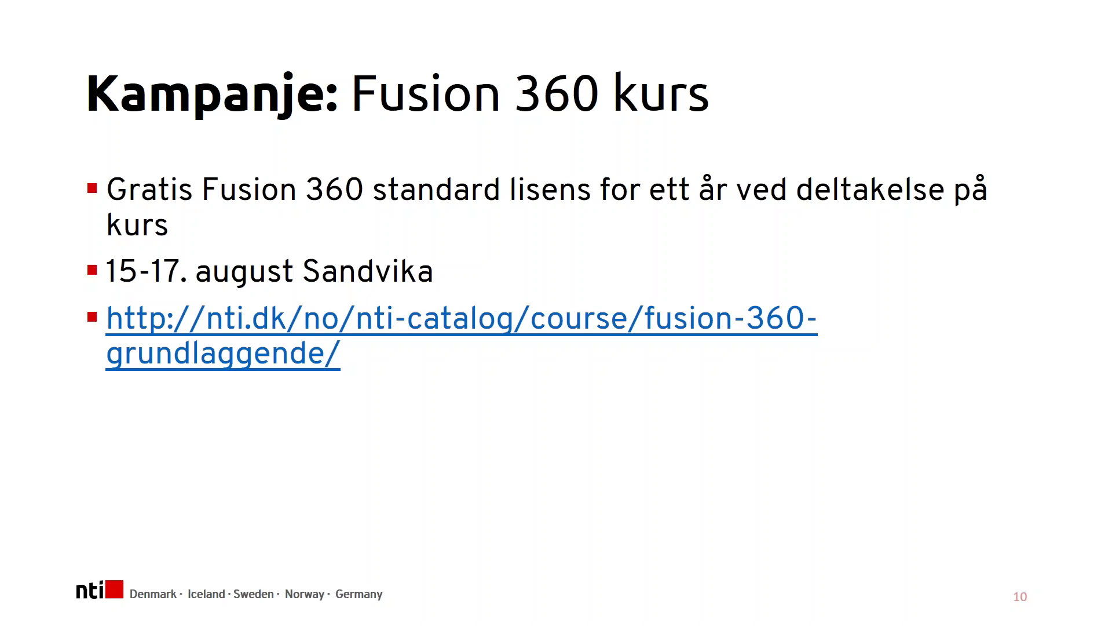
pyautogui.press('Right')
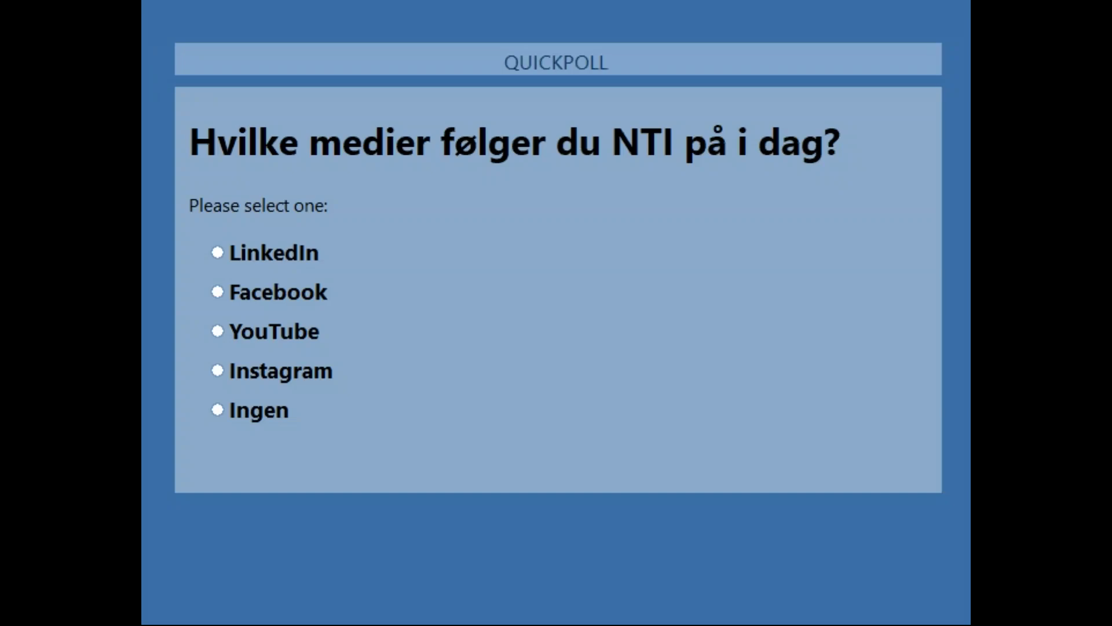